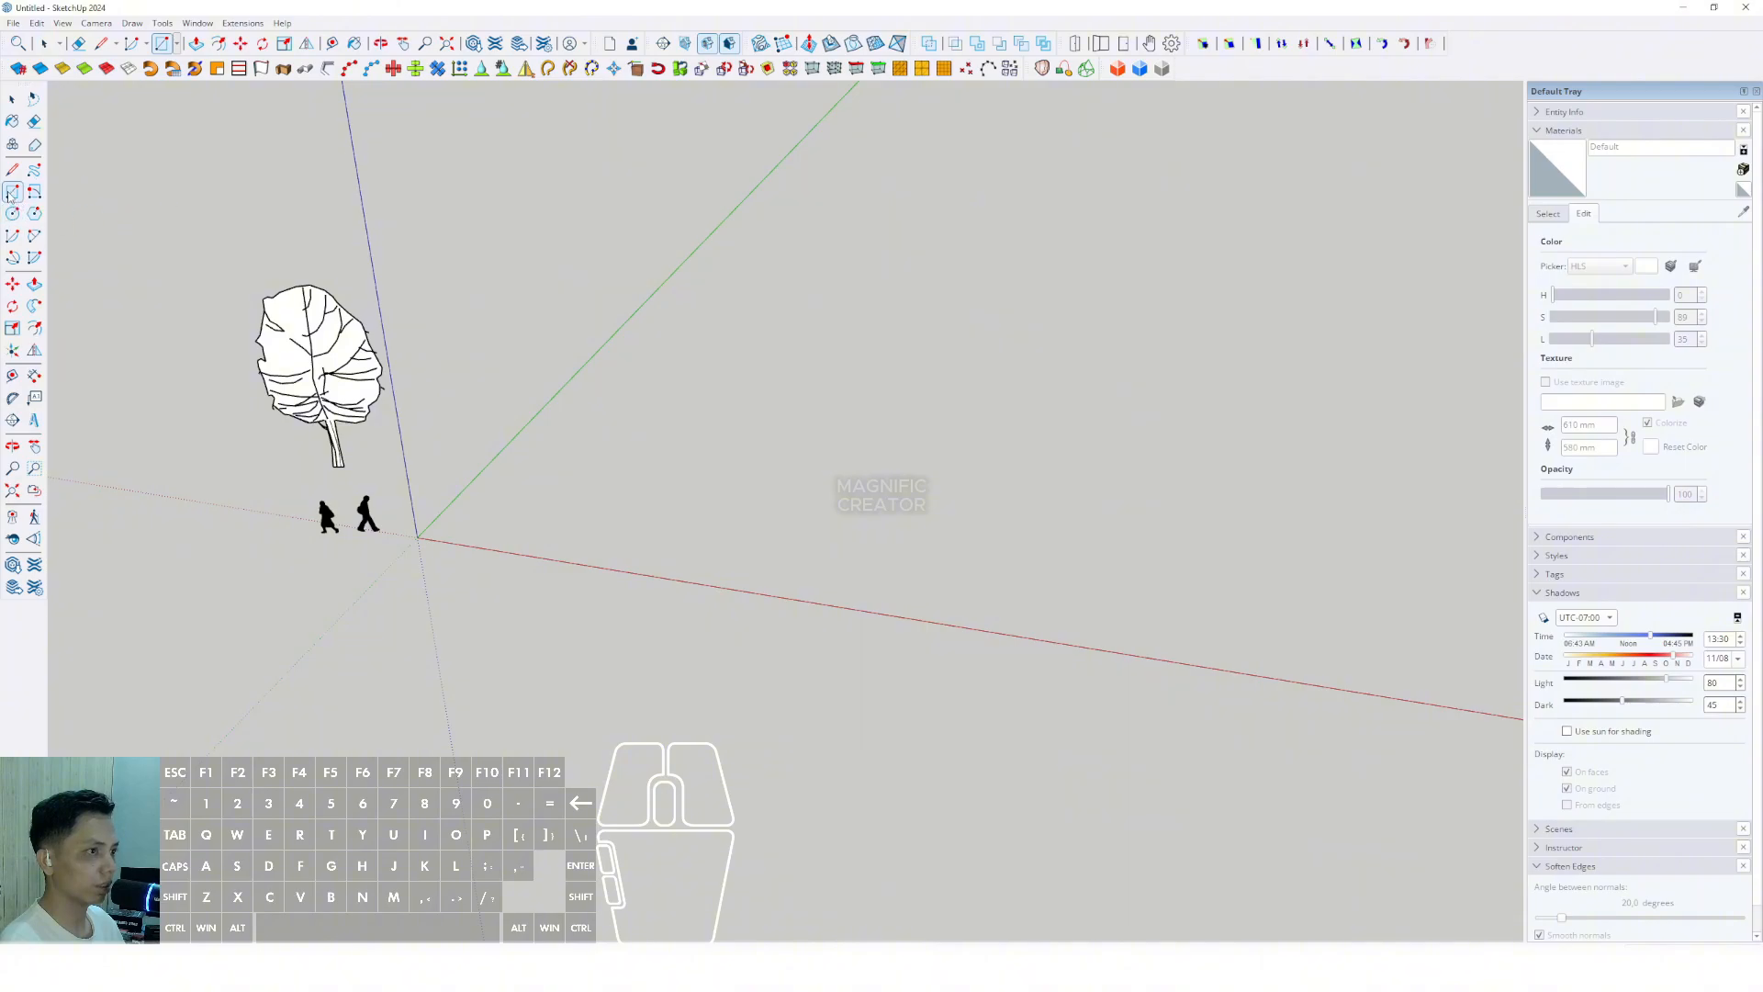
# Draw a large base rectangle on the ground plane, starting from the origin and spanning the red and green axes.
pyautogui.scroll(2, 438, 545)
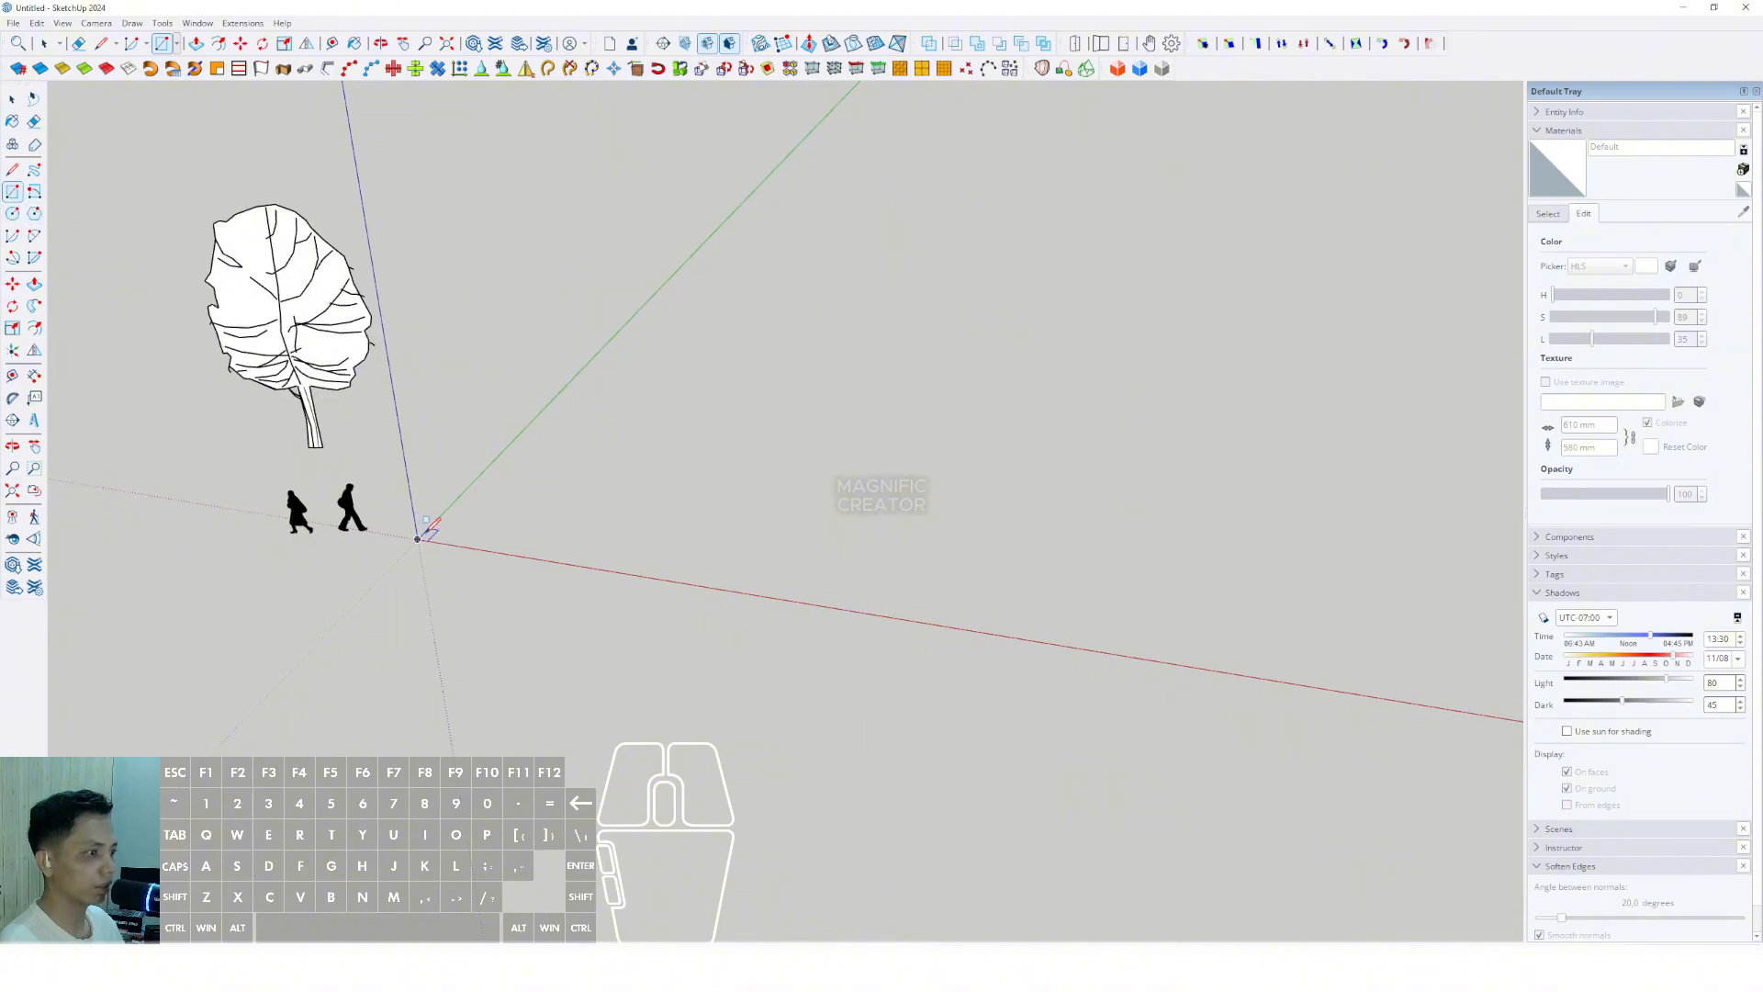
pyautogui.click(418, 538)
pyautogui.scroll(-4, 478, 519)
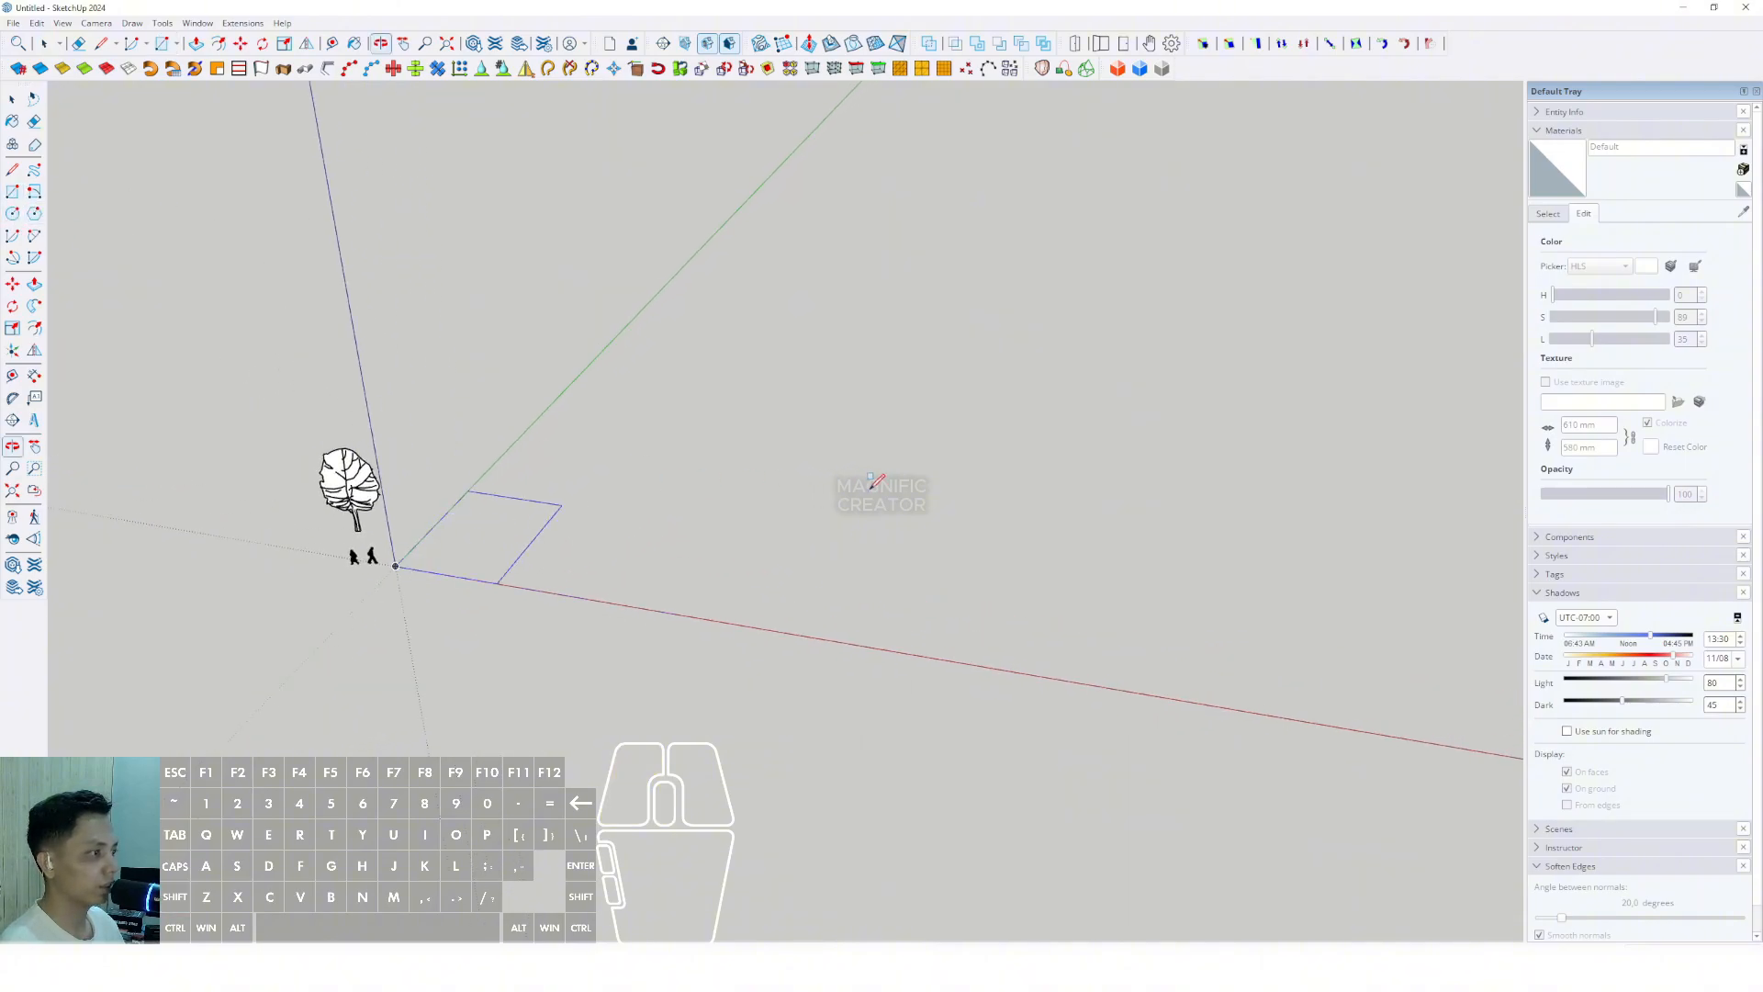
pyautogui.click(840, 466)
pyautogui.scroll(2, 504, 547)
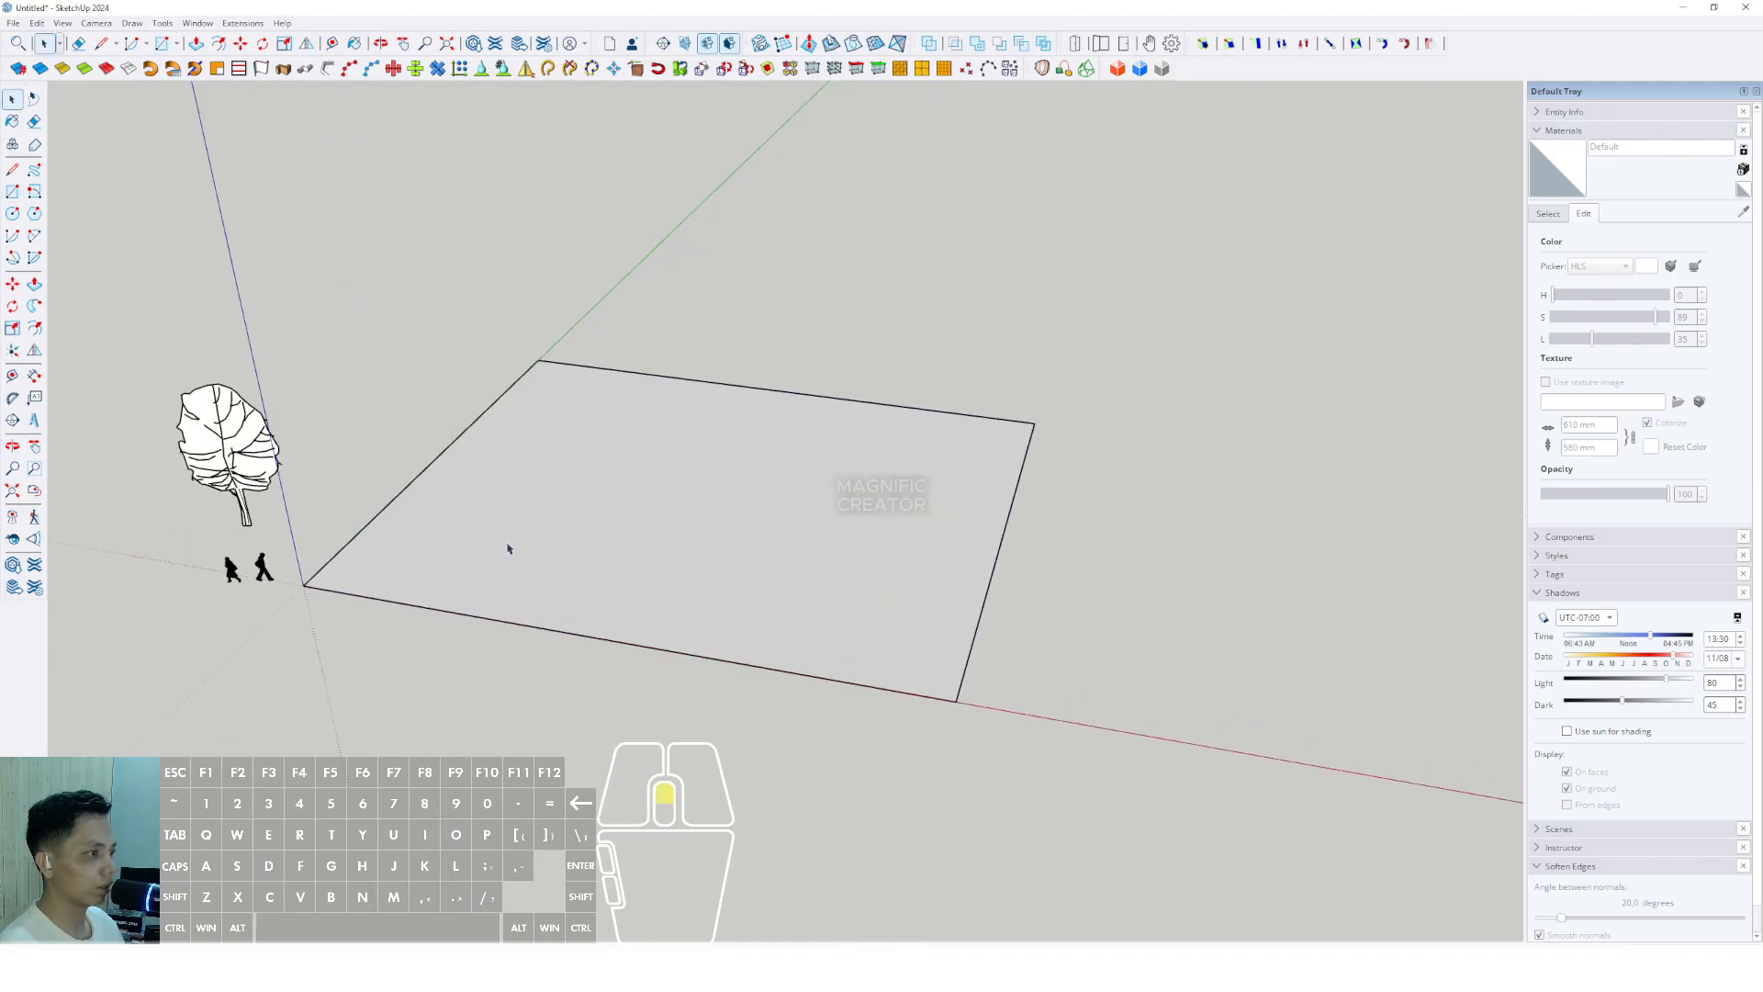
# Turn the base rectangle into a group and deselect it.
pyautogui.moveTo(504, 547); pyautogui.dragTo(567, 547, button='middle')
pyautogui.press('space')
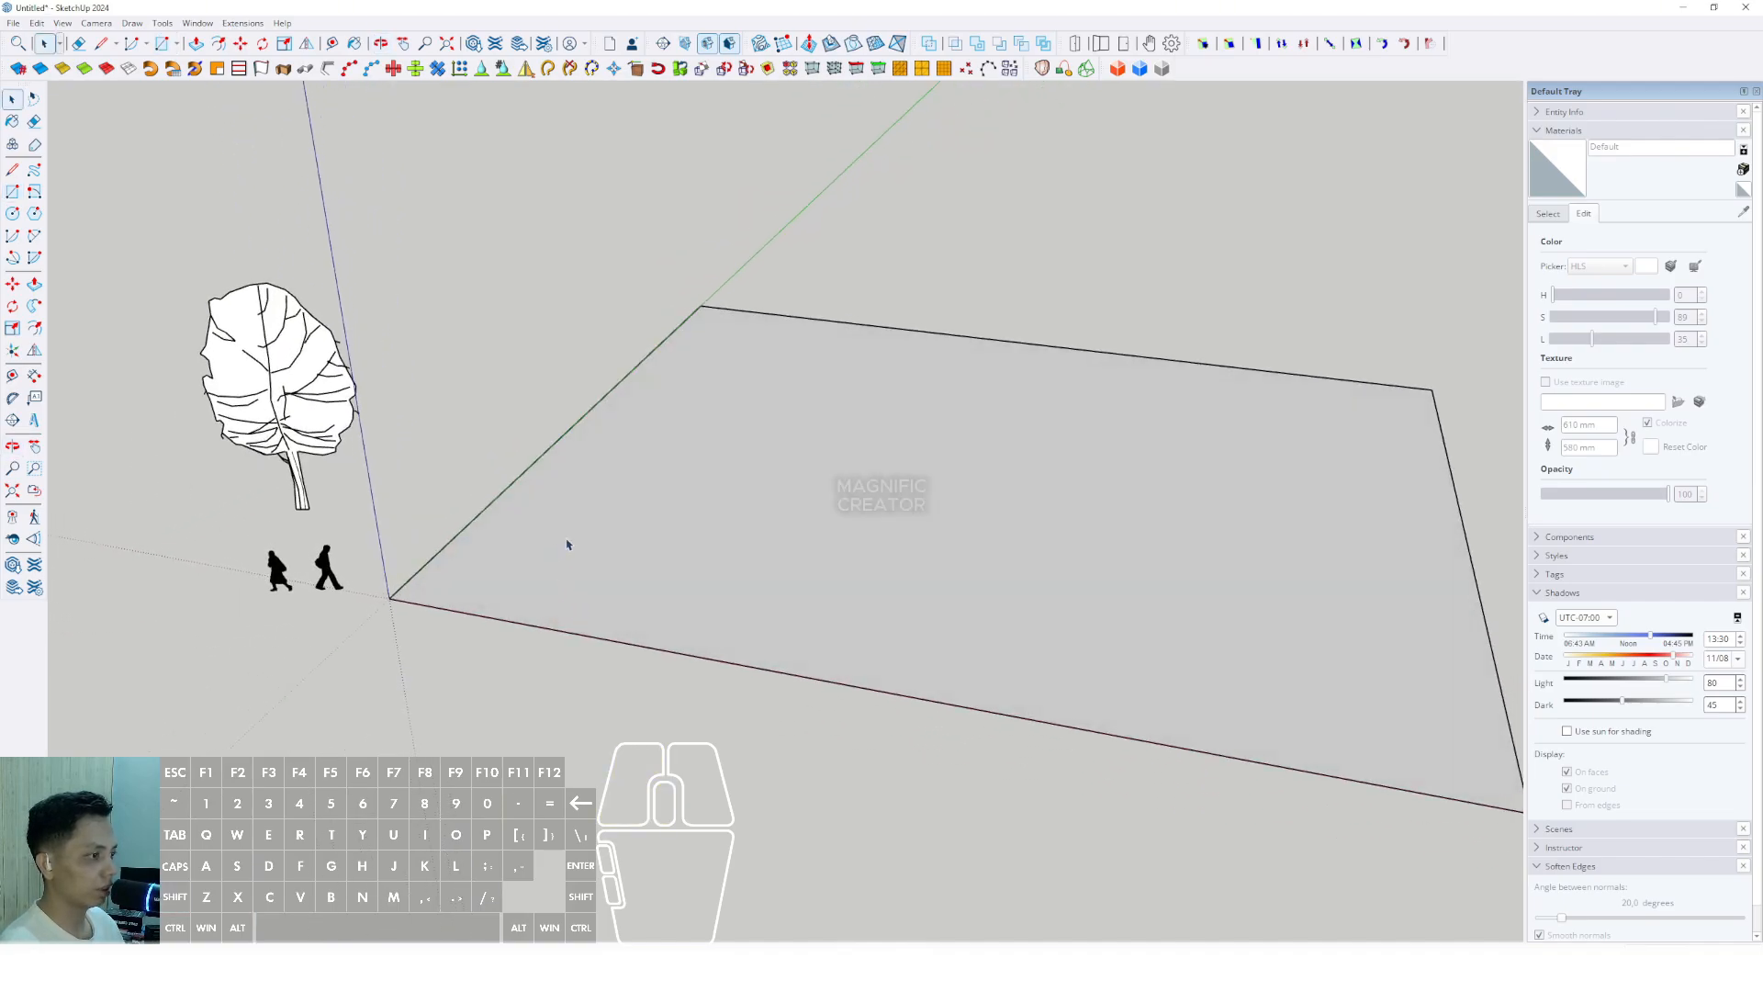
pyautogui.click(570, 536)
pyautogui.rightClick(573, 534)
pyautogui.click(610, 660)
pyautogui.moveTo(610, 666); pyautogui.dragTo(437, 540, button='middle')
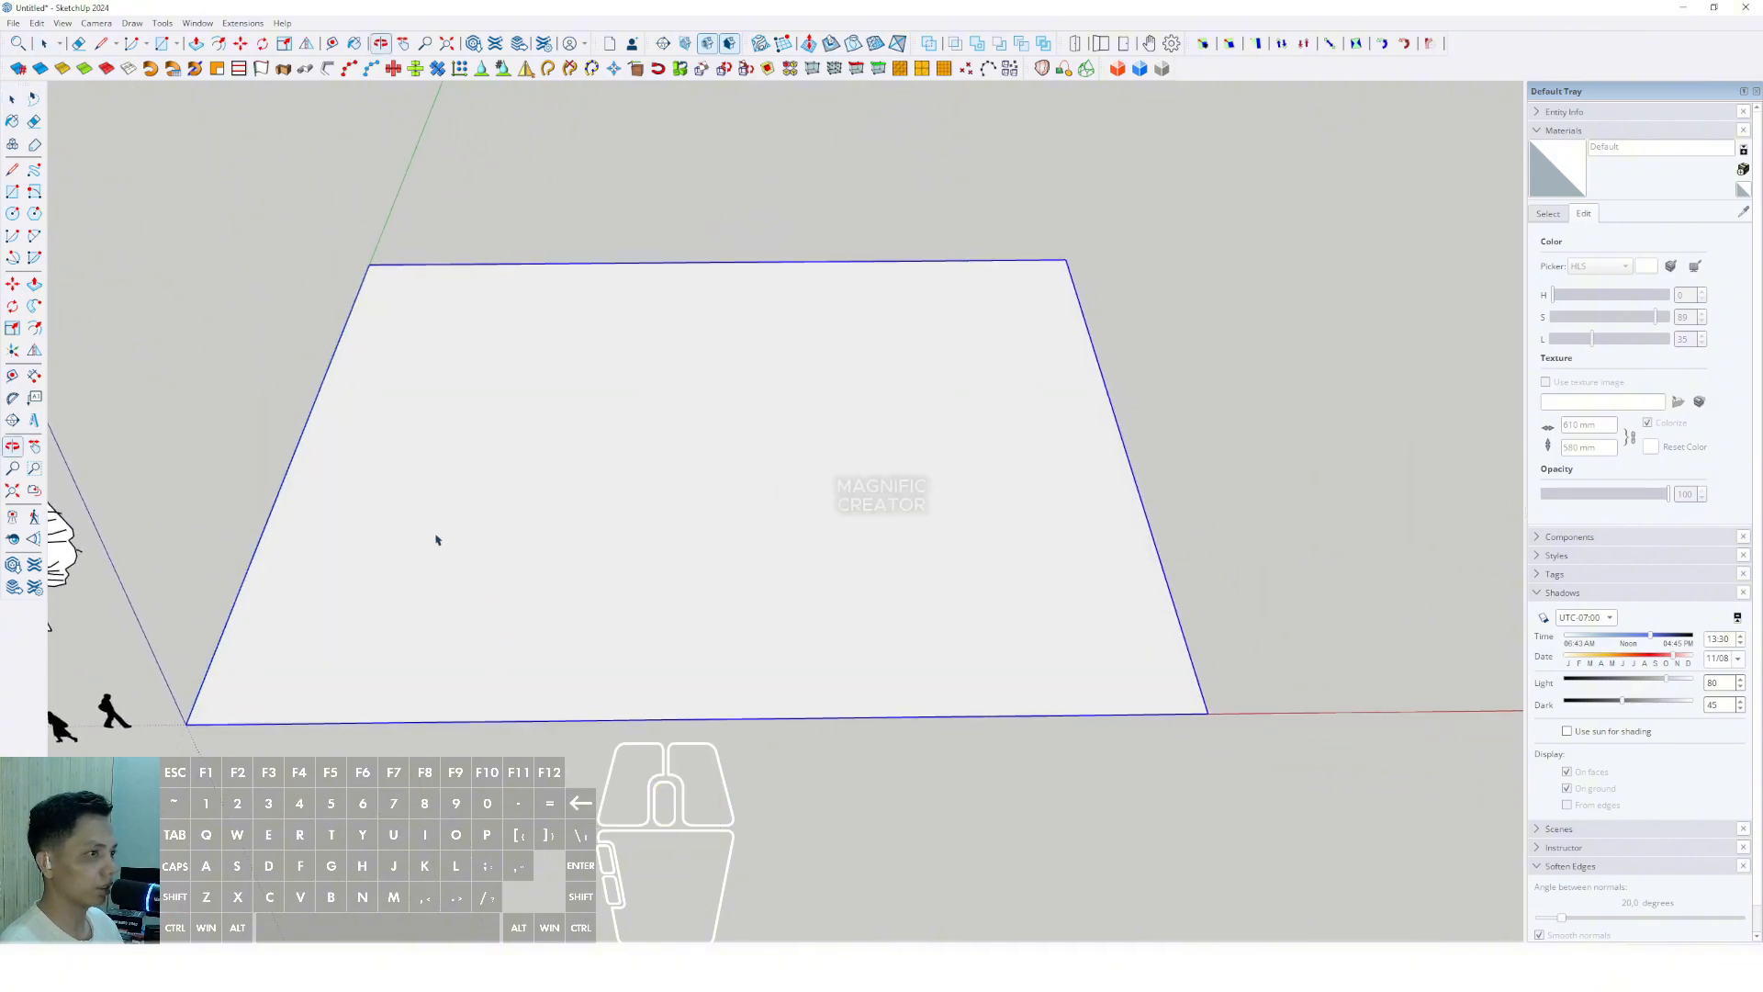
pyautogui.moveTo(476, 606); pyautogui.dragTo(456, 618, button='middle')
pyautogui.click(98, 346)
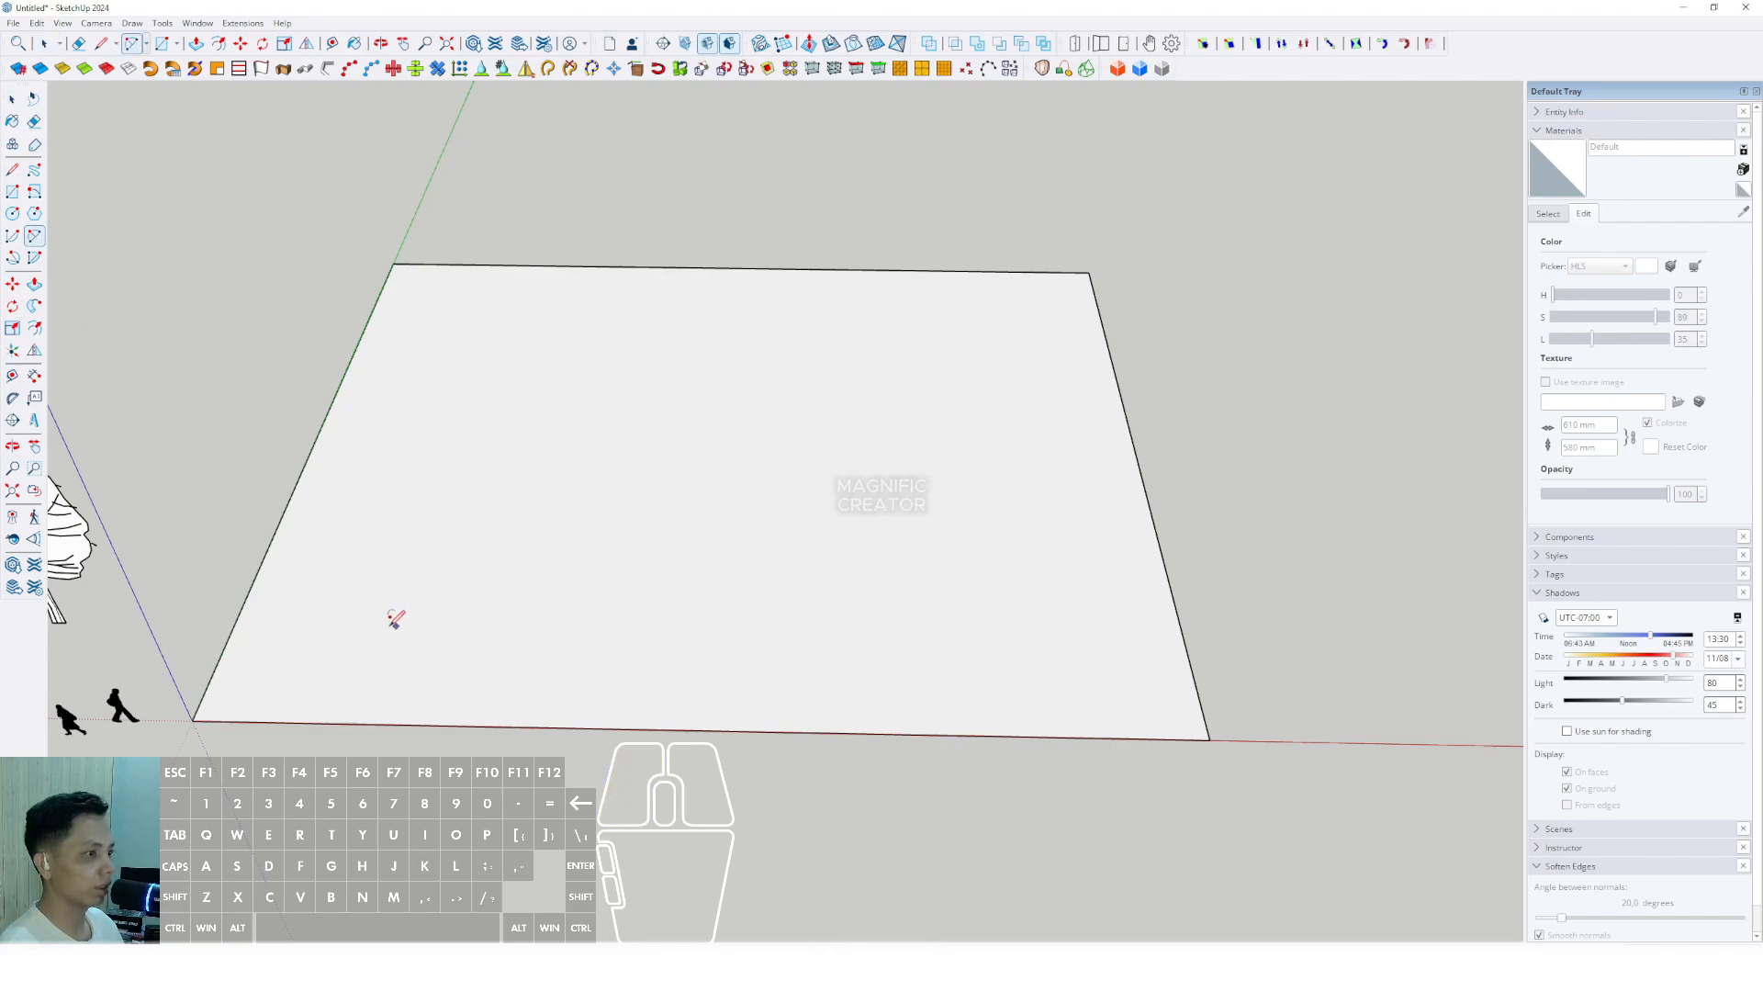
# Draw a wide two-point arc across the front part of the base, bulging toward its back edge, with enough segments for a smooth curve.
pyautogui.scroll(1, 395, 618)
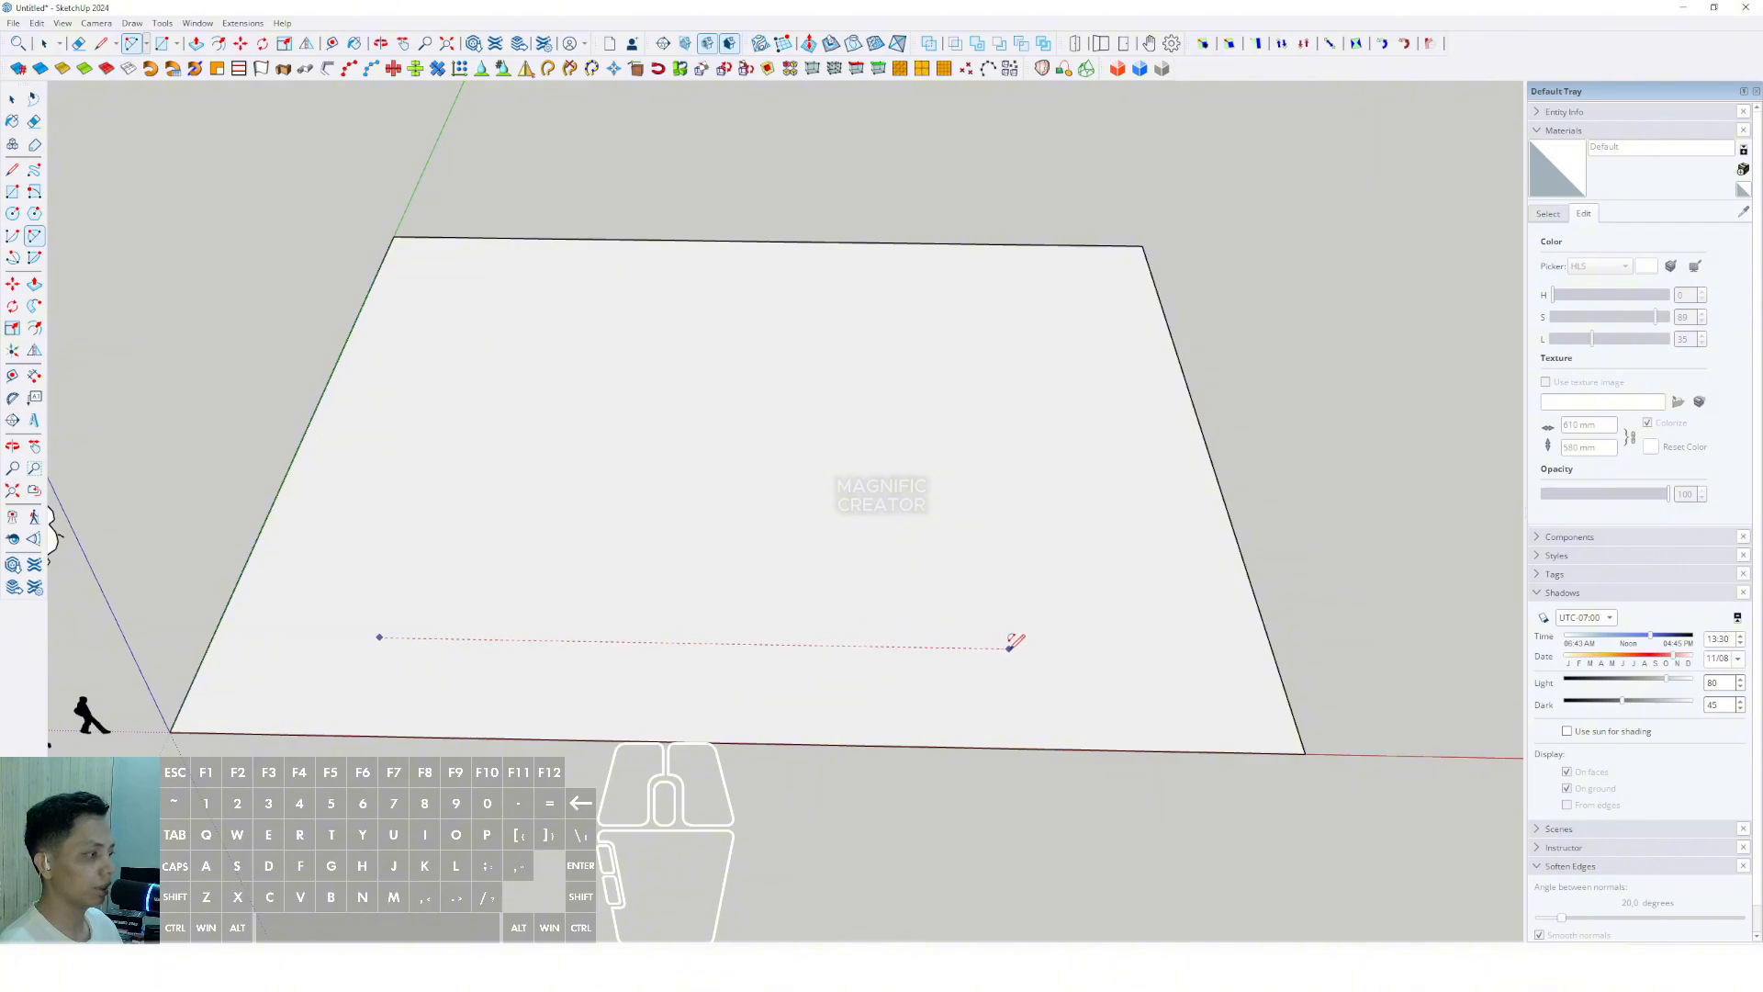
pyautogui.click(1023, 648)
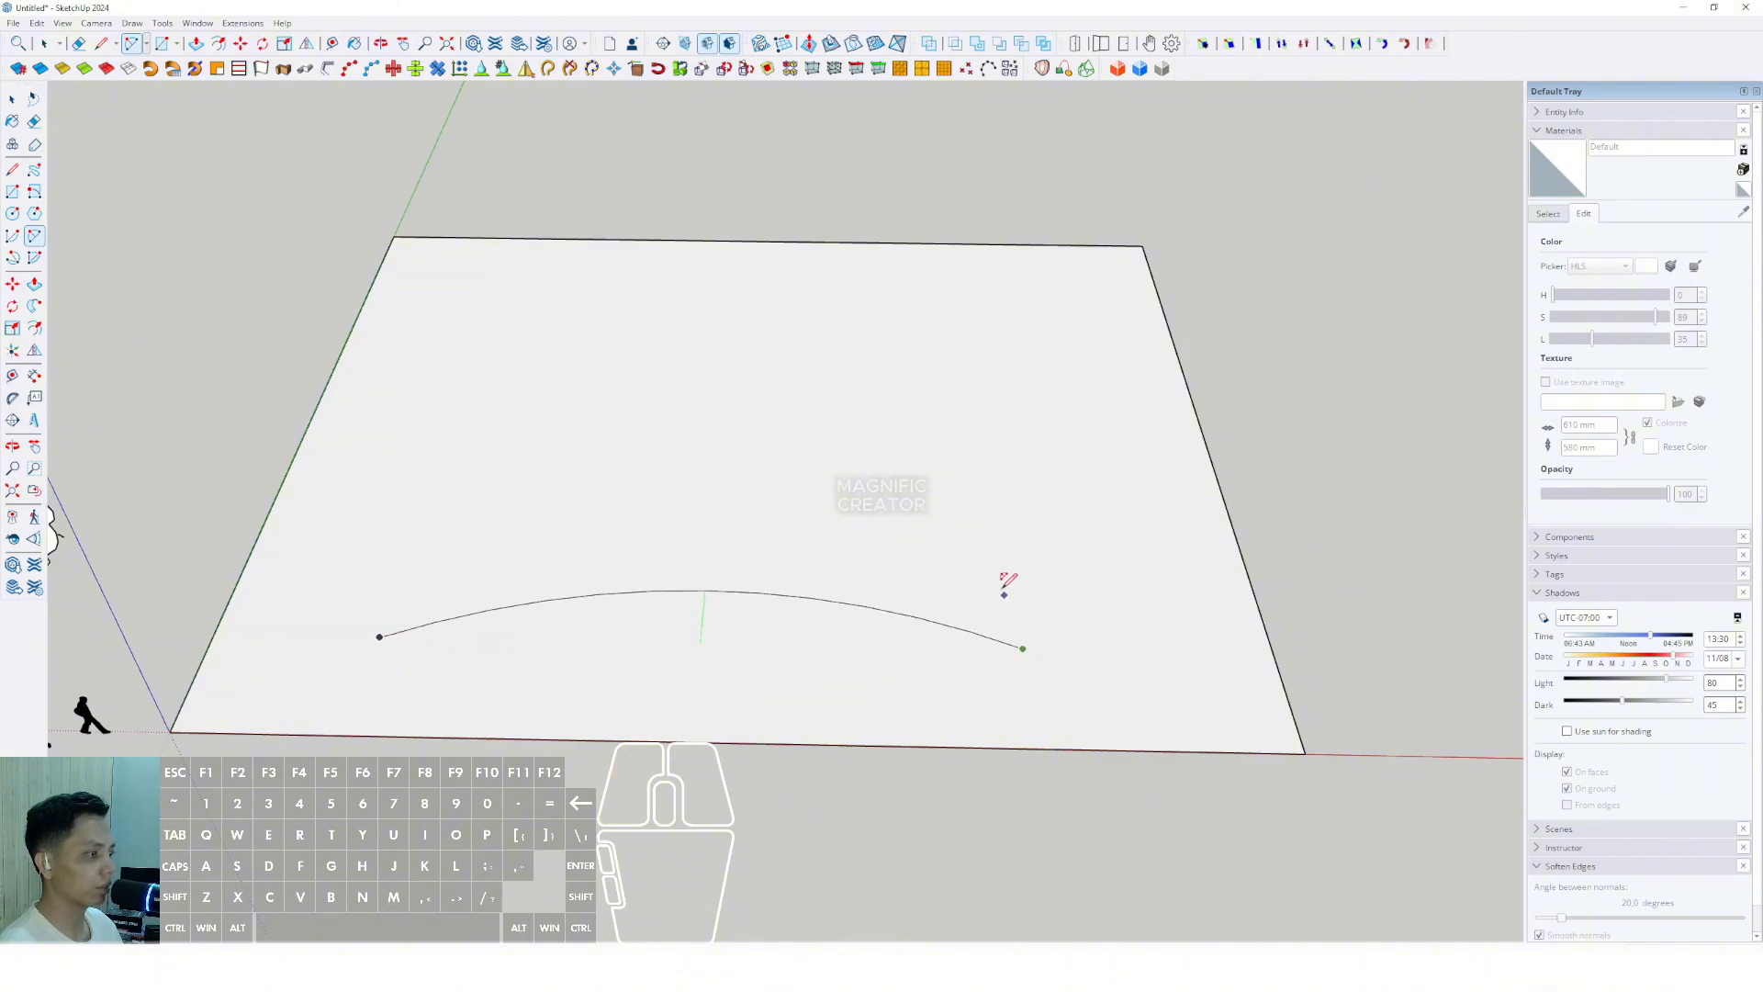
pyautogui.scroll(3, 812, 526)
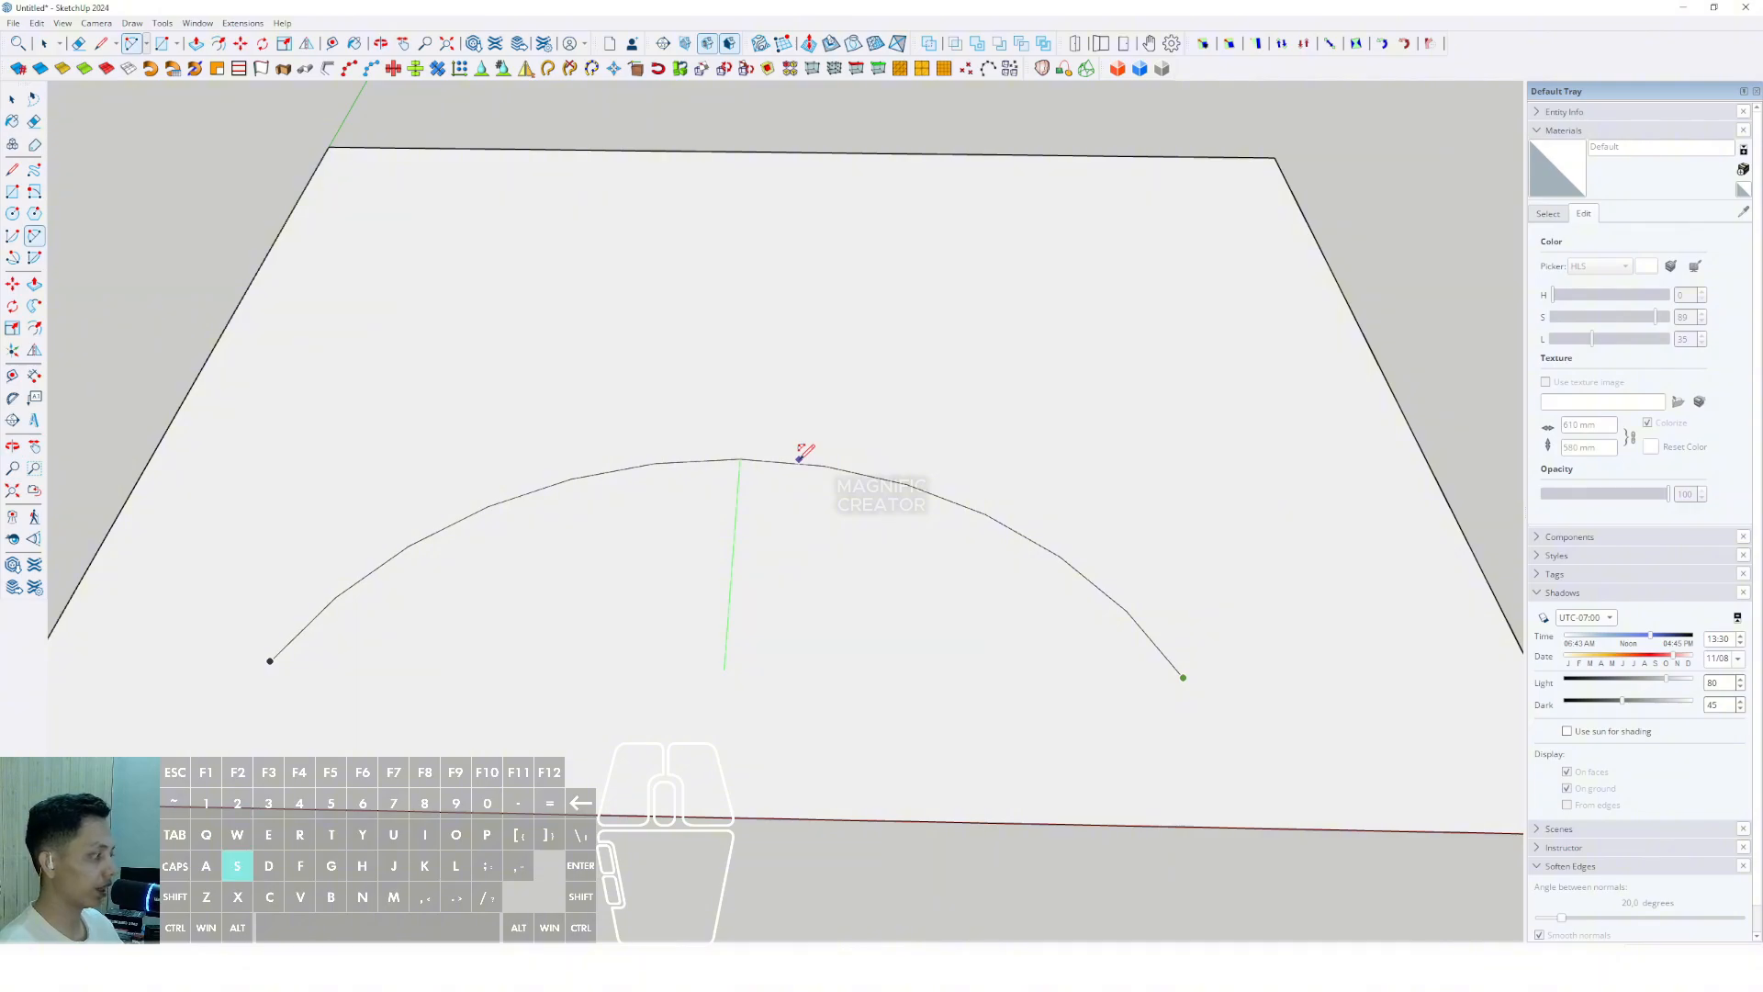
pyautogui.press('Return')
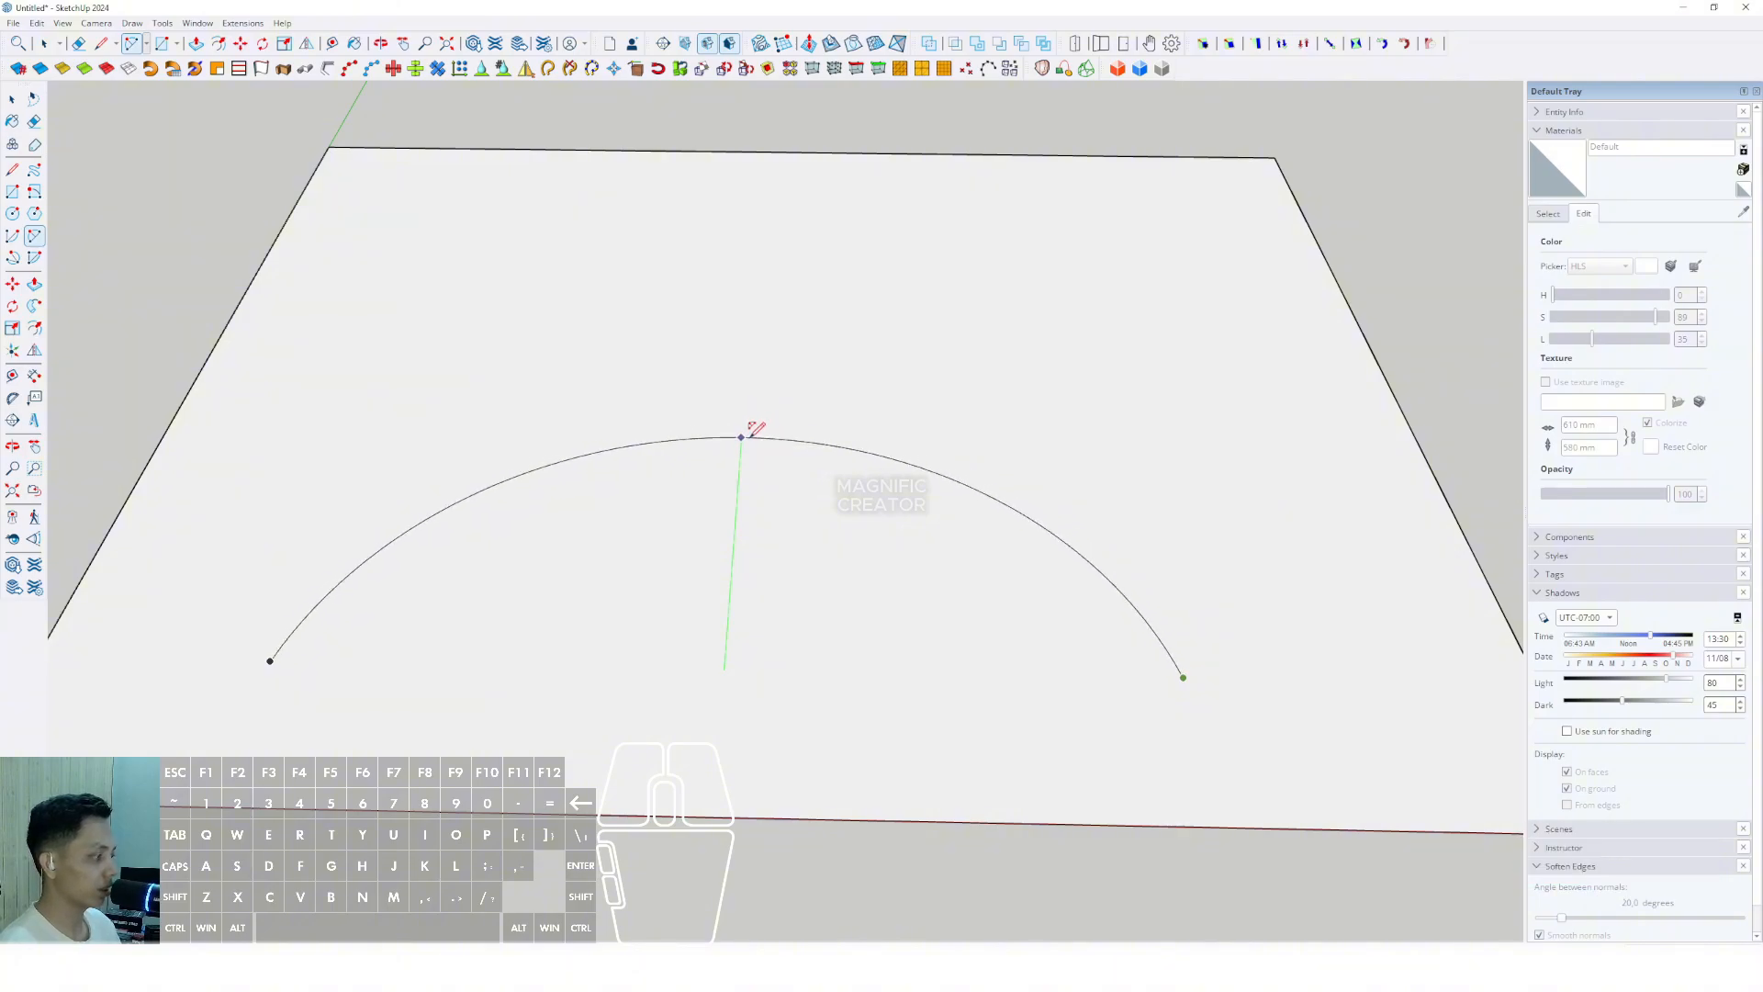
pyautogui.click(751, 427)
pyautogui.press('space')
# Offset the arc outward to create a larger parallel arc behind it.
pyautogui.moveTo(755, 440); pyautogui.dragTo(436, 542, button='middle')
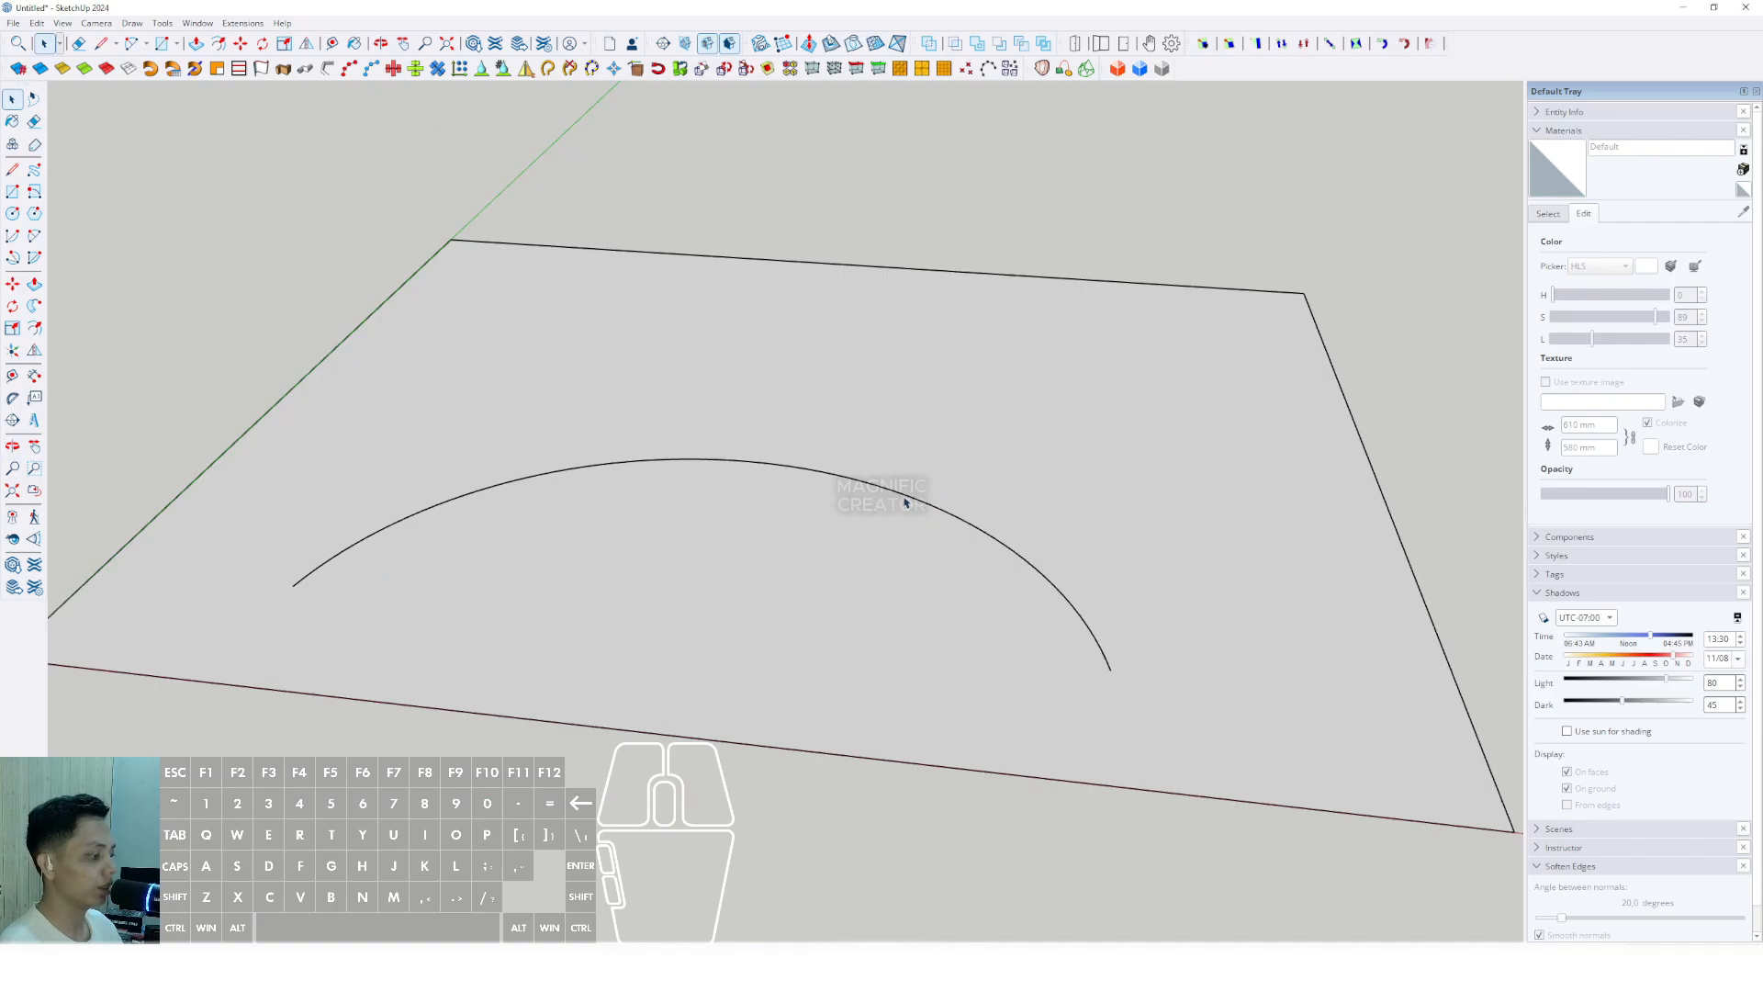
pyautogui.moveTo(909, 501); pyautogui.dragTo(438, 466, button='middle')
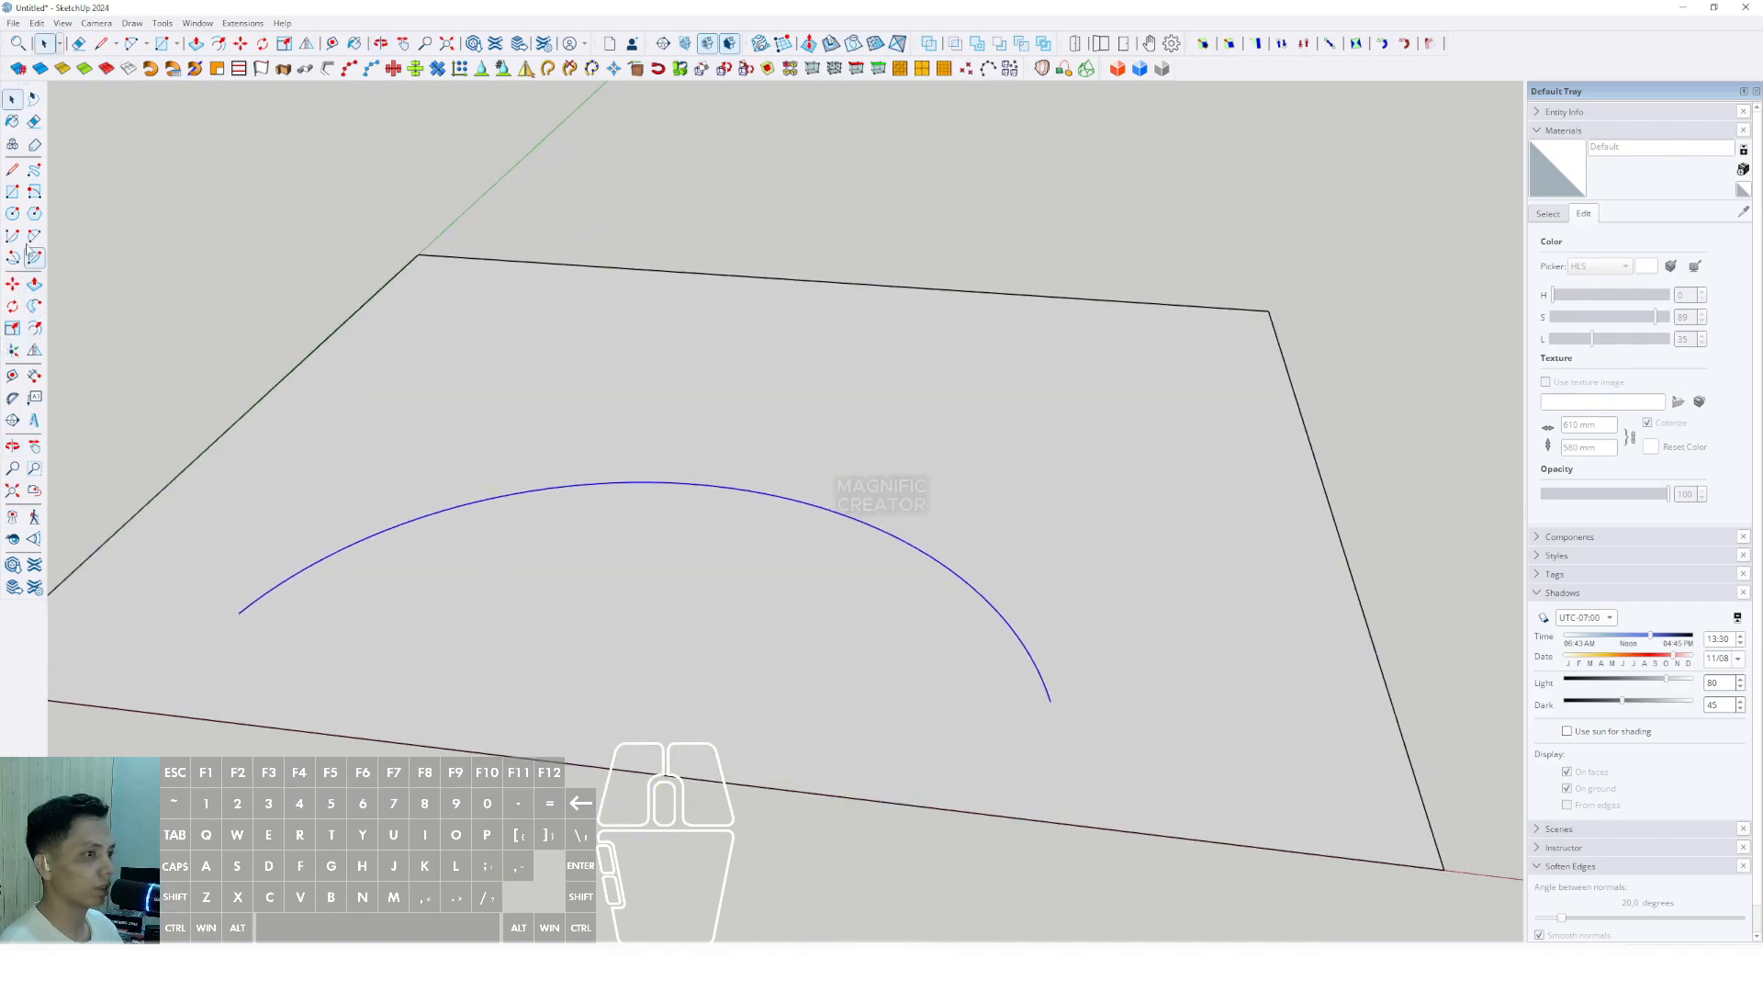
pyautogui.click(34, 327)
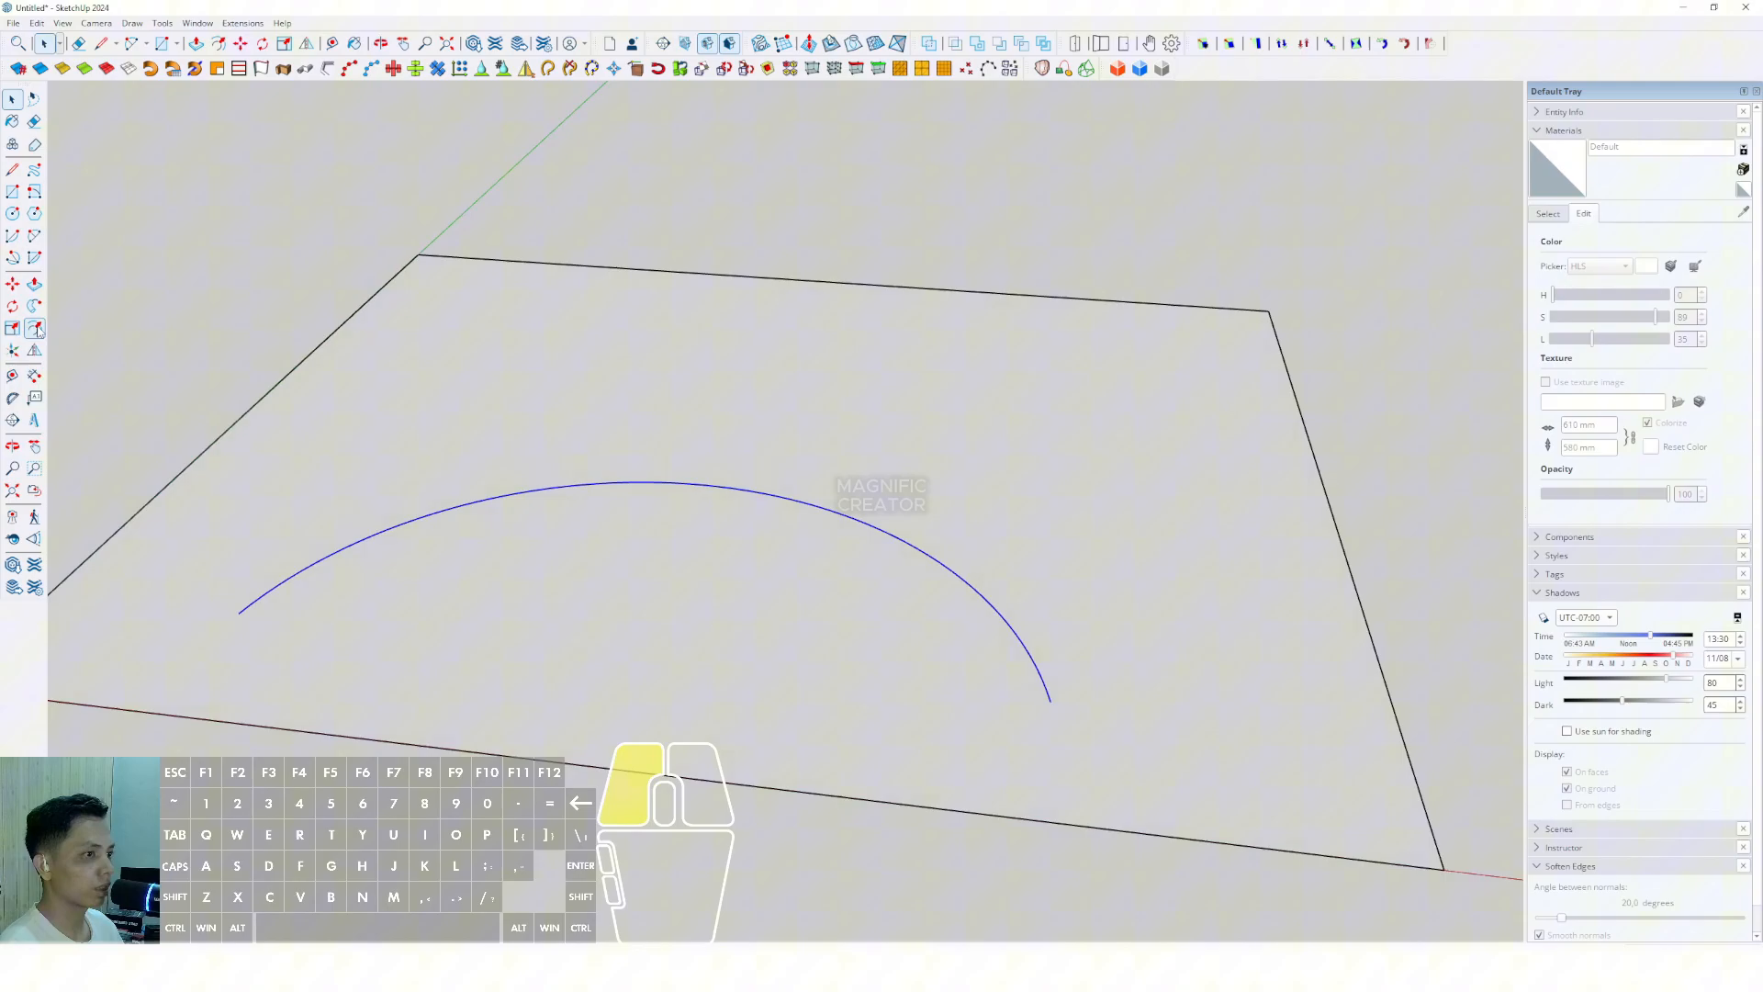
pyautogui.click(894, 537)
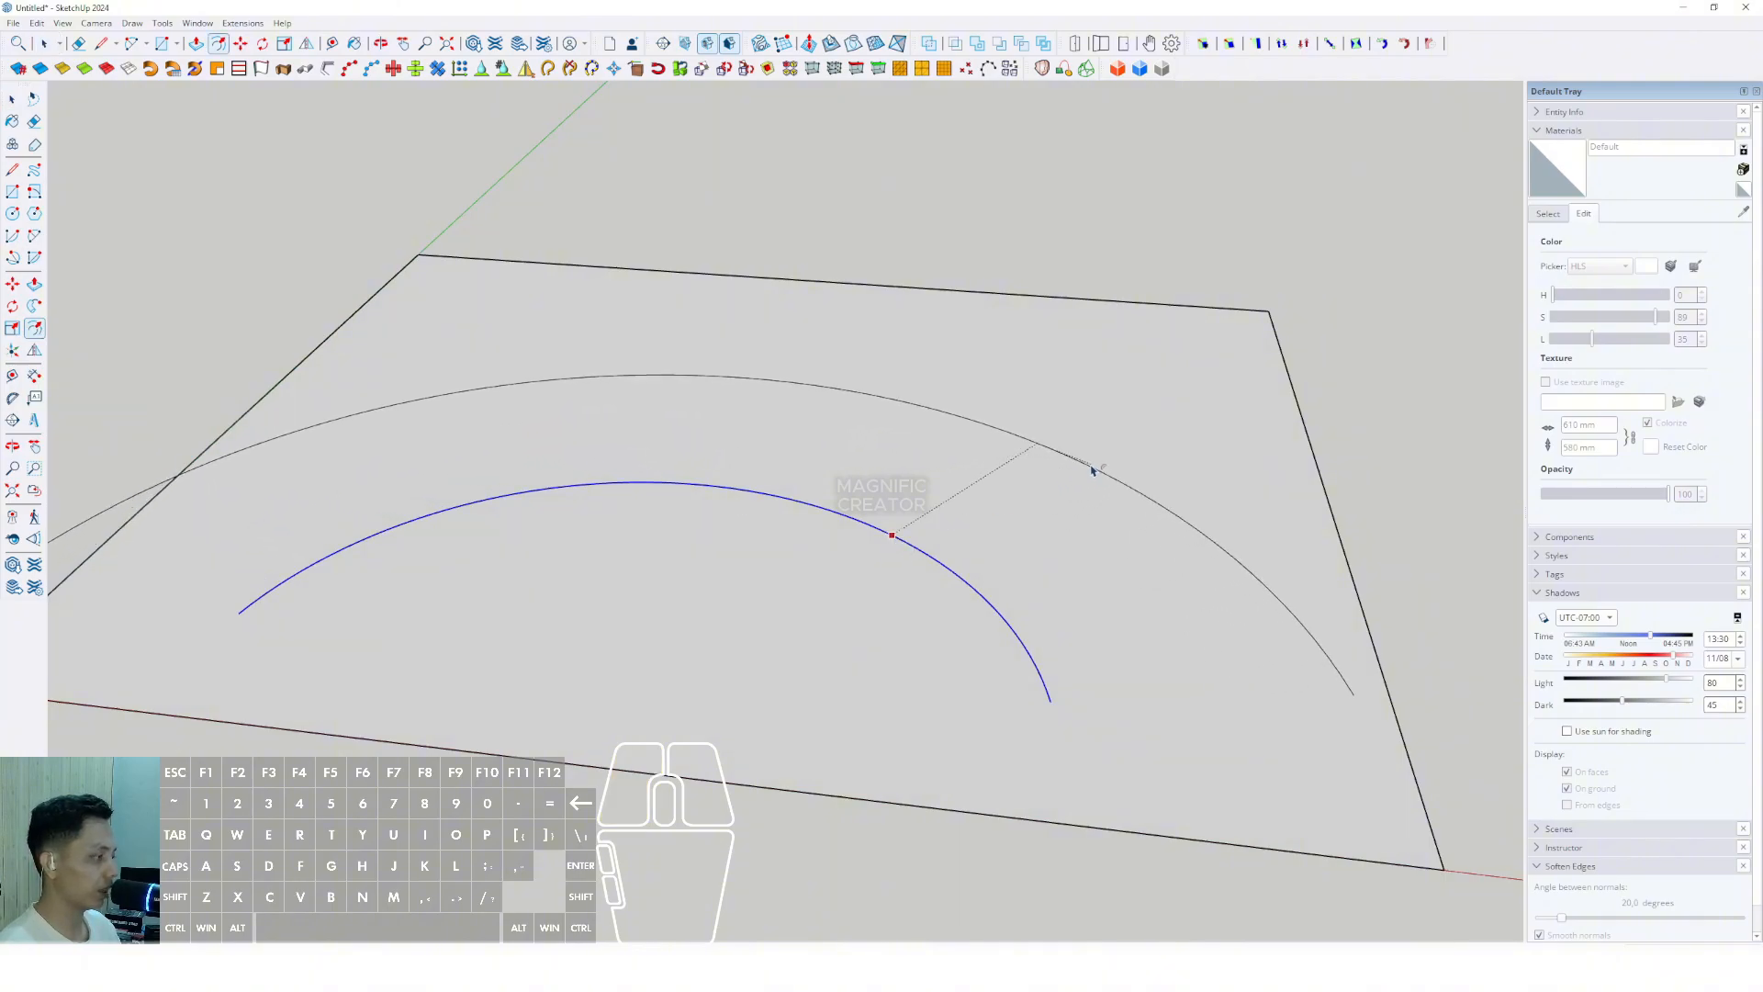
pyautogui.click(1093, 469)
pyautogui.press('space')
pyautogui.scroll(-3, 854, 633)
# Connect the matching ends of the two arcs with straight lines to close the curved band into a face.
pyautogui.keyDown('shift'); pyautogui.moveTo(854, 634); pyautogui.dragTo(863, 668, button='middle'); pyautogui.keyUp('shift')
pyautogui.press('d')
pyautogui.click(964, 707)
pyautogui.click(1199, 702)
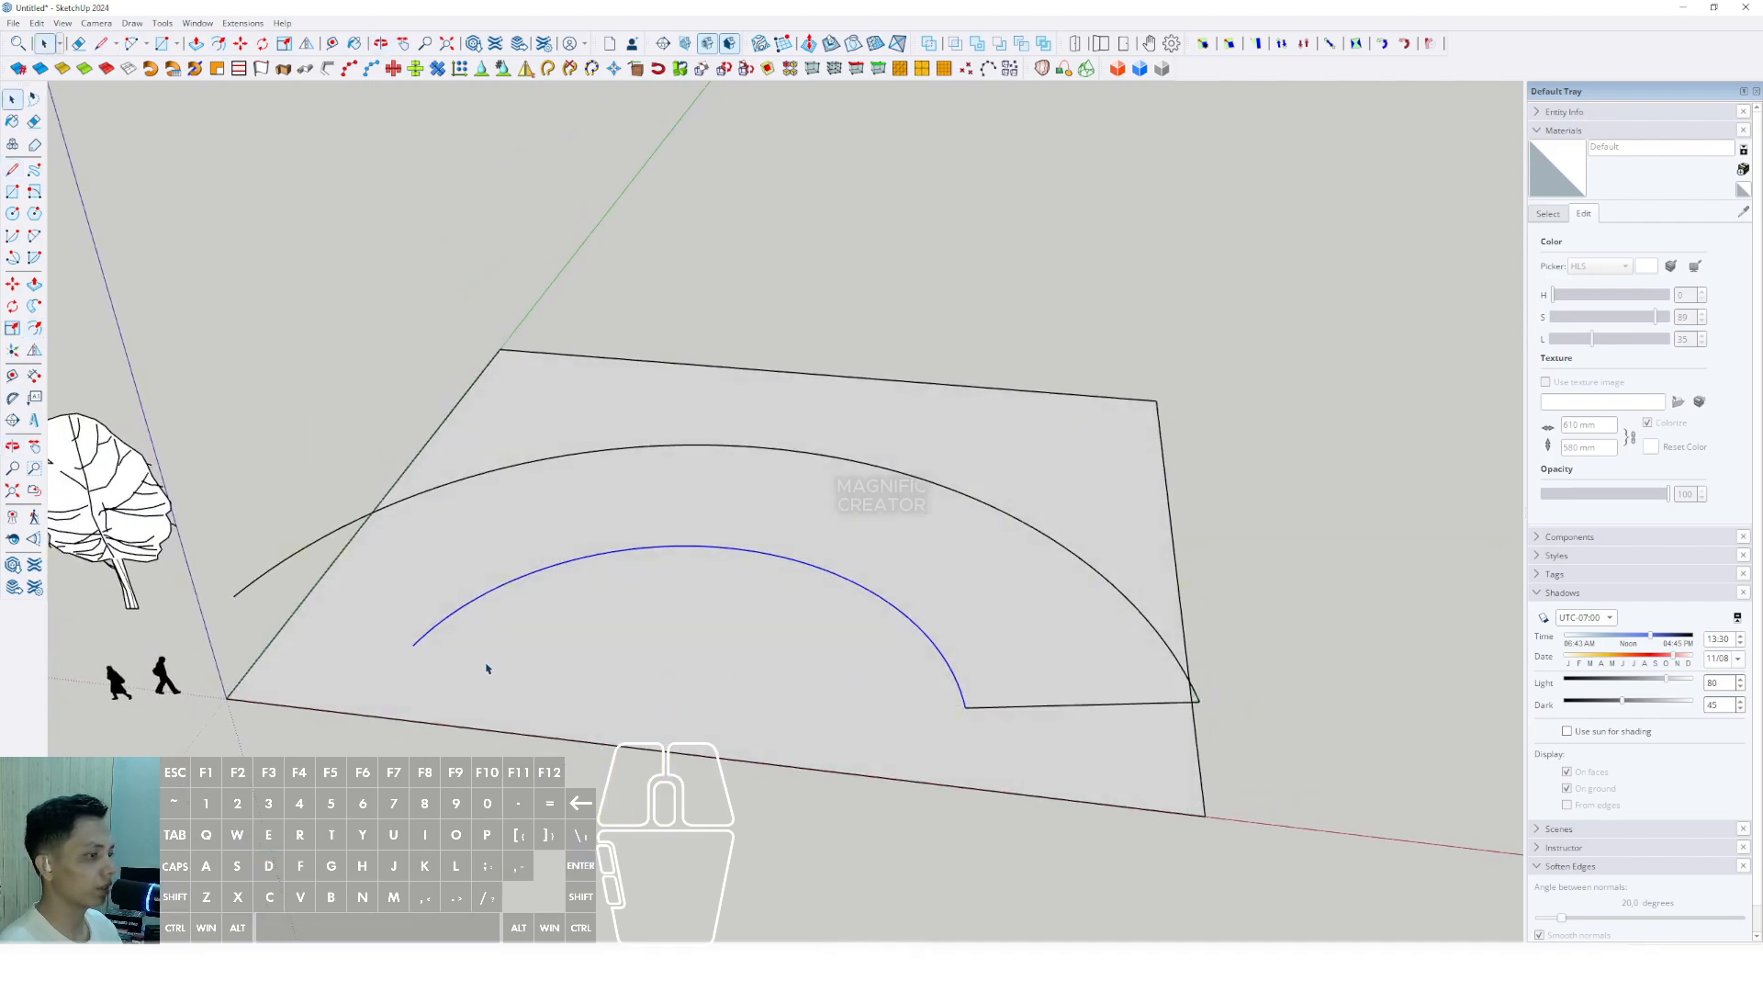
pyautogui.click(229, 597)
pyautogui.press('space')
# Extrude the curved band upward with Push/Pull into a thin floor slab.
pyautogui.moveTo(769, 574); pyautogui.dragTo(713, 488, button='middle')
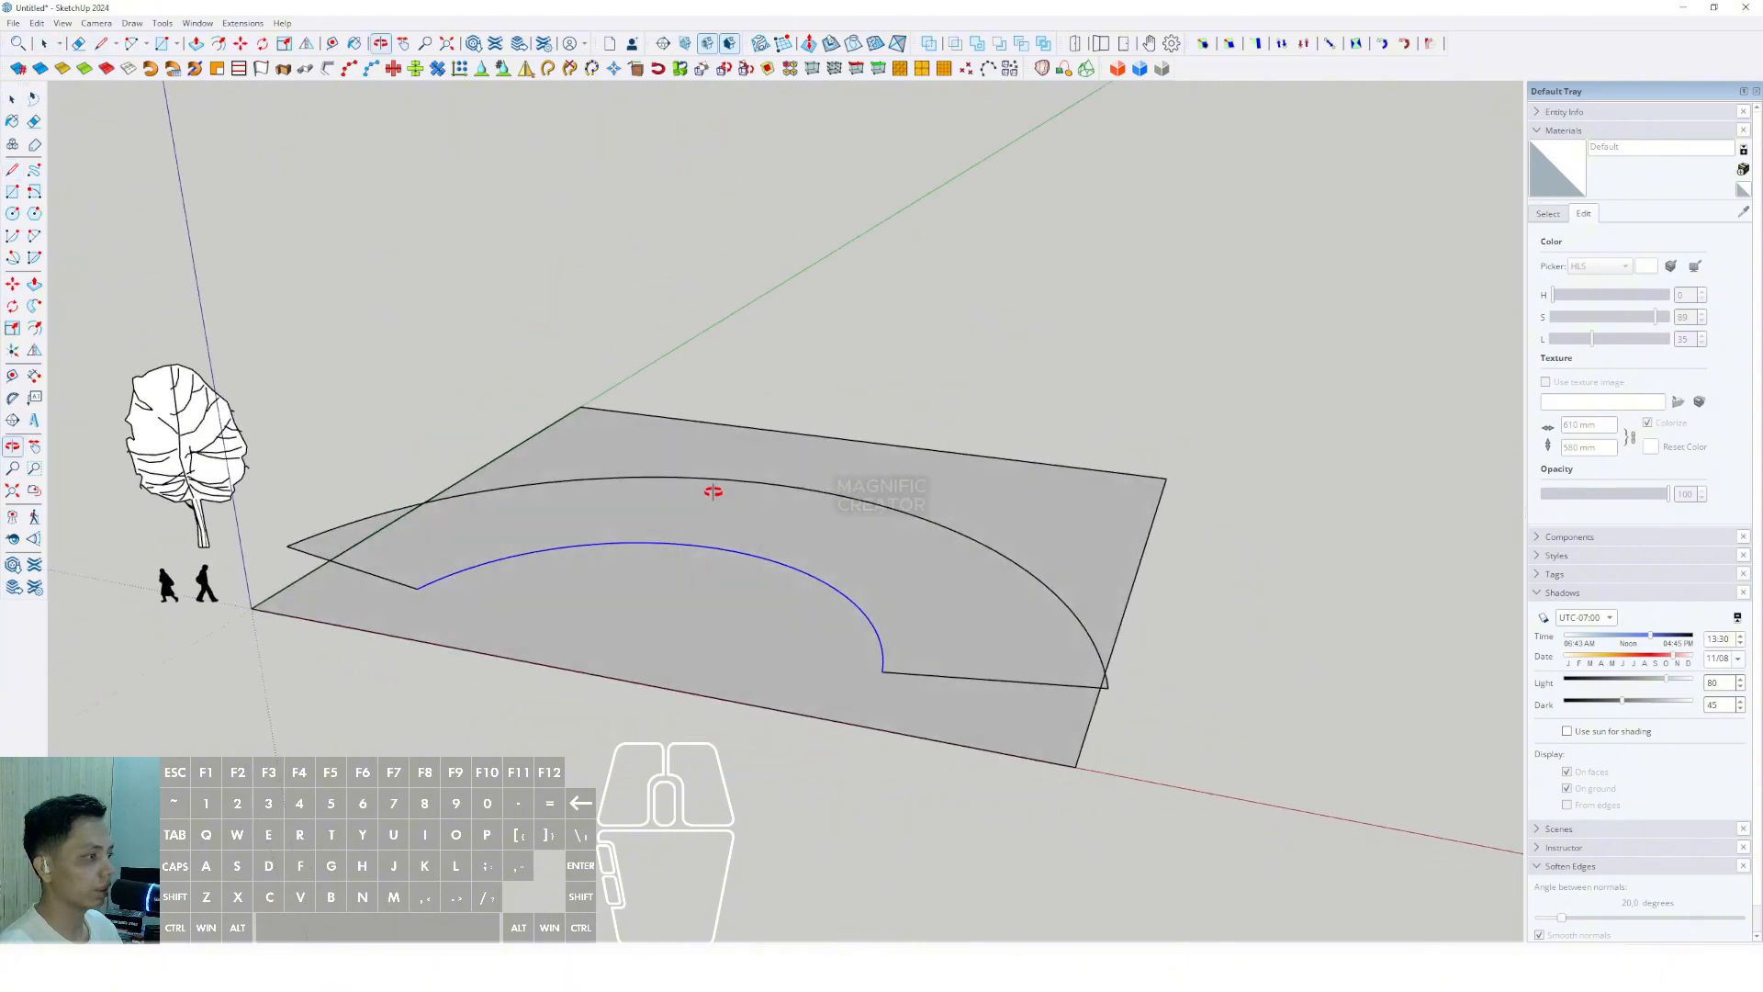
pyautogui.scroll(2, 898, 570)
pyautogui.moveTo(901, 570); pyautogui.dragTo(919, 542, button='middle')
pyautogui.click(866, 596)
pyautogui.scroll(1, 897, 598)
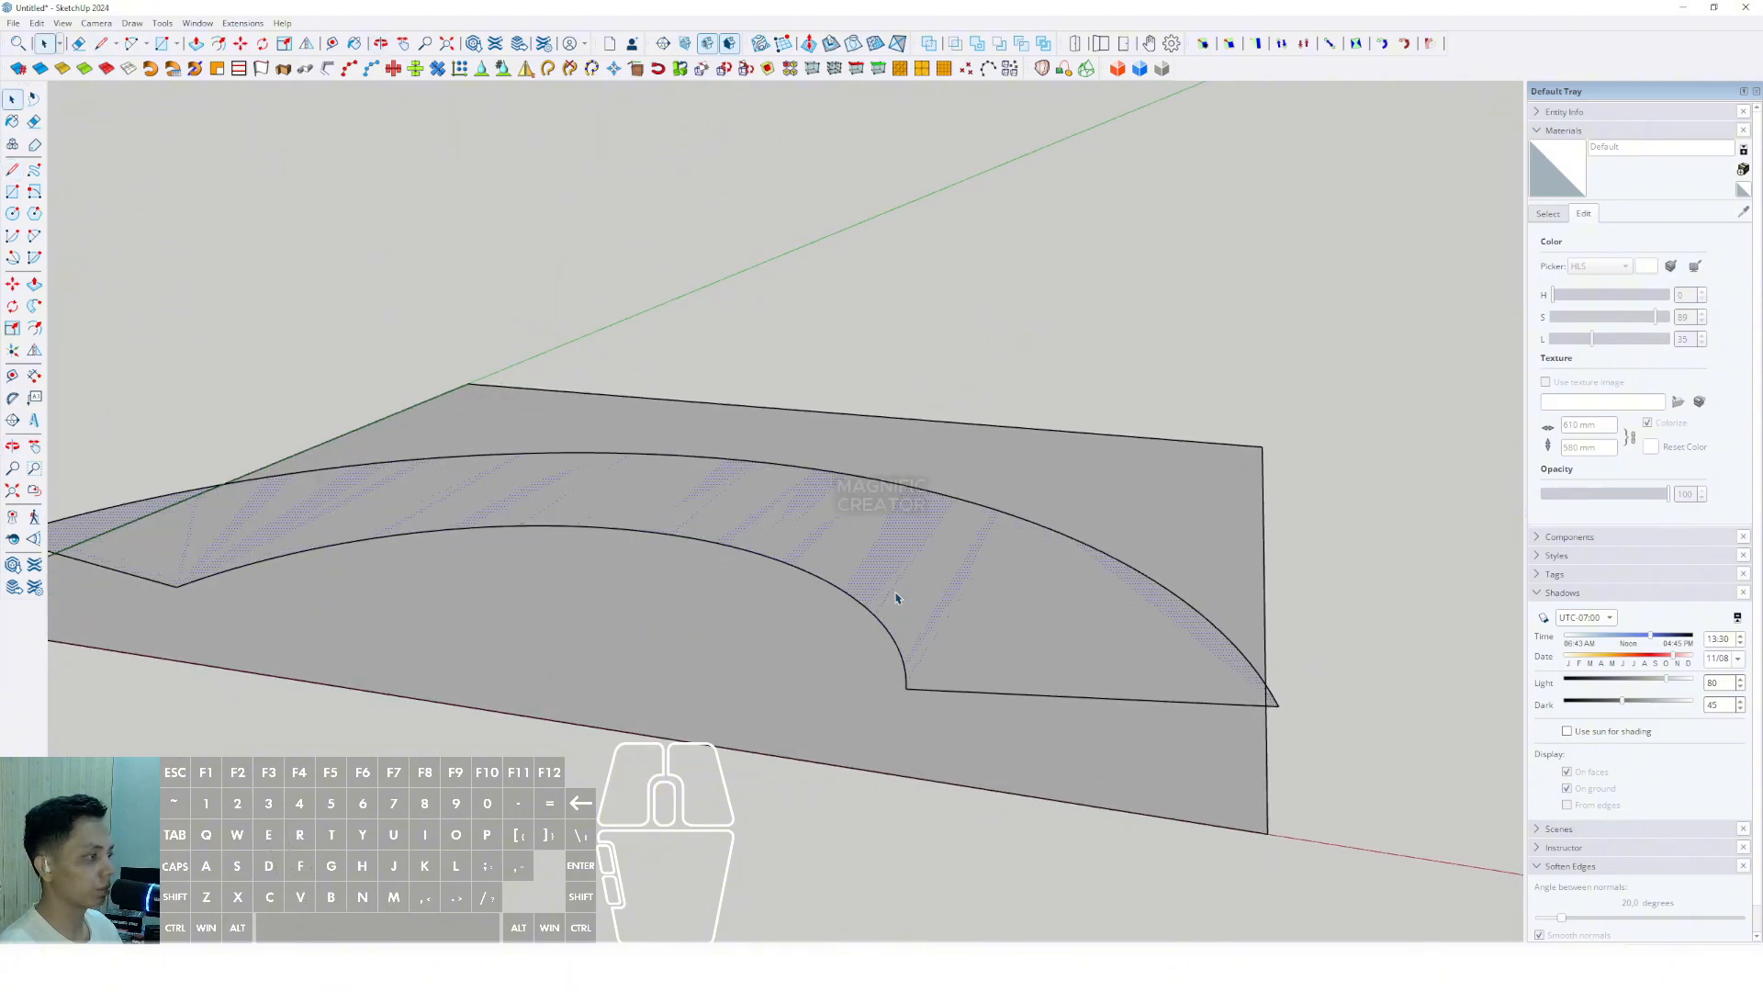
pyautogui.click(901, 479)
pyautogui.press('Return')
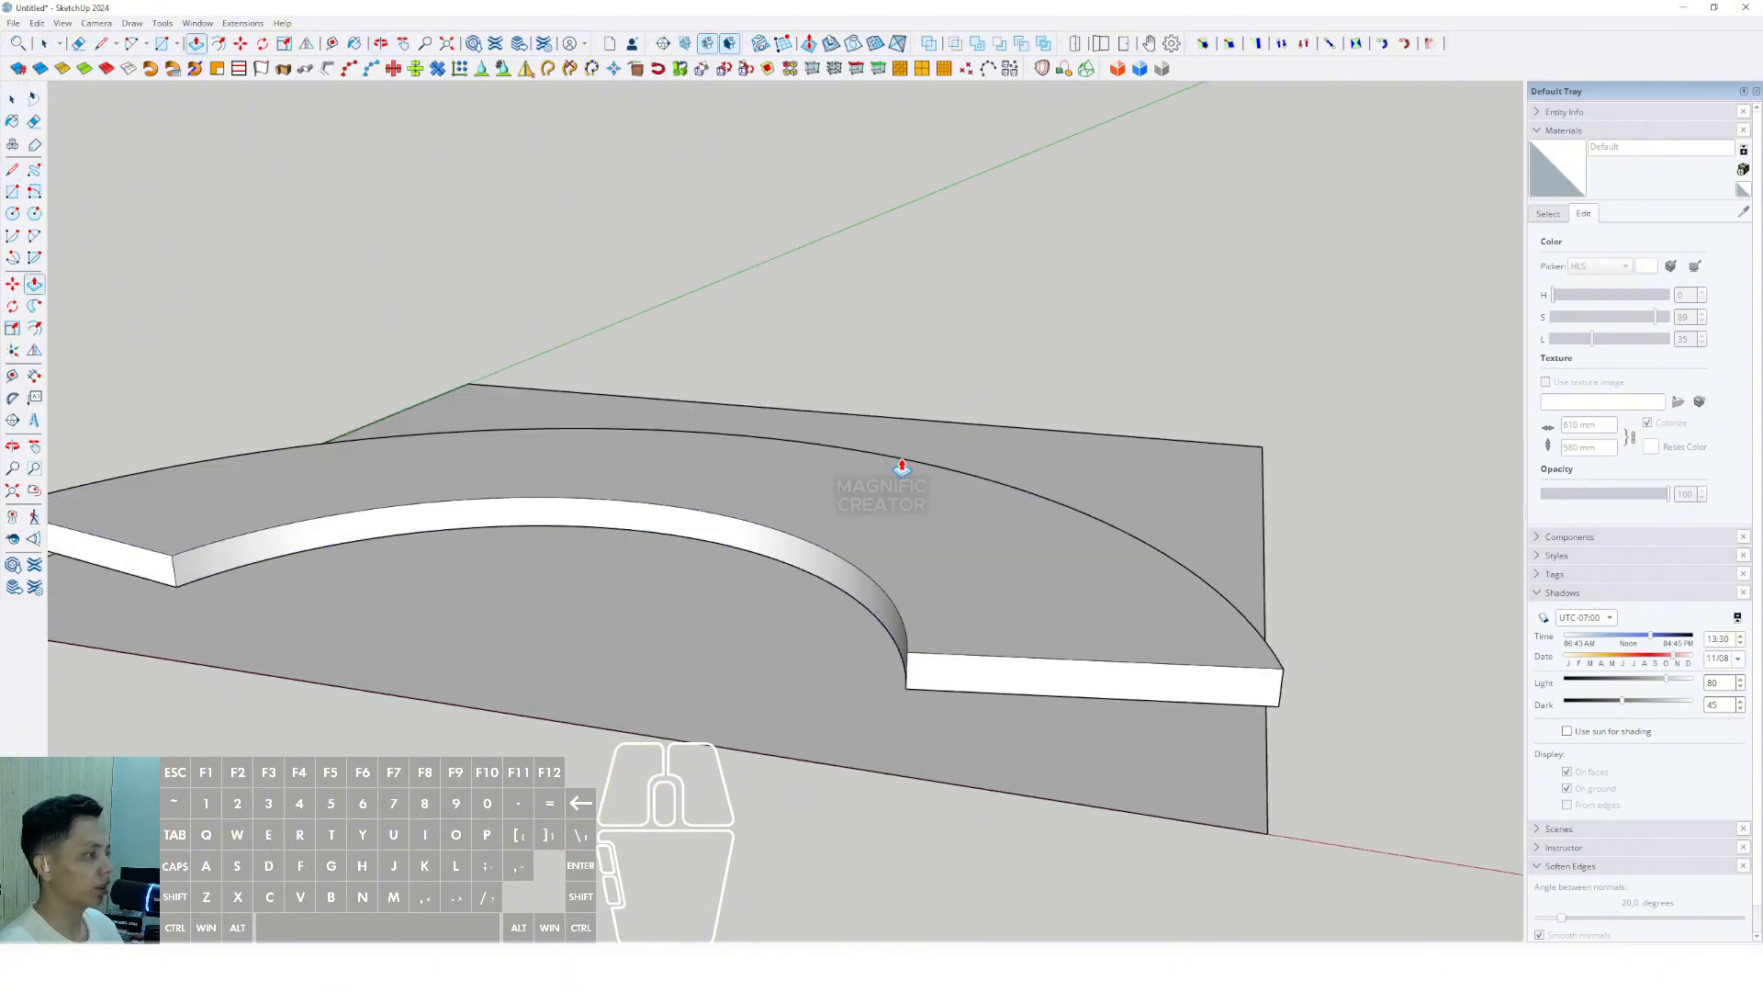
# Select all connected geometry of the curved slab and make it a group.
pyautogui.tripleClick(877, 496)
pyautogui.rightClick(873, 491)
pyautogui.click(904, 614)
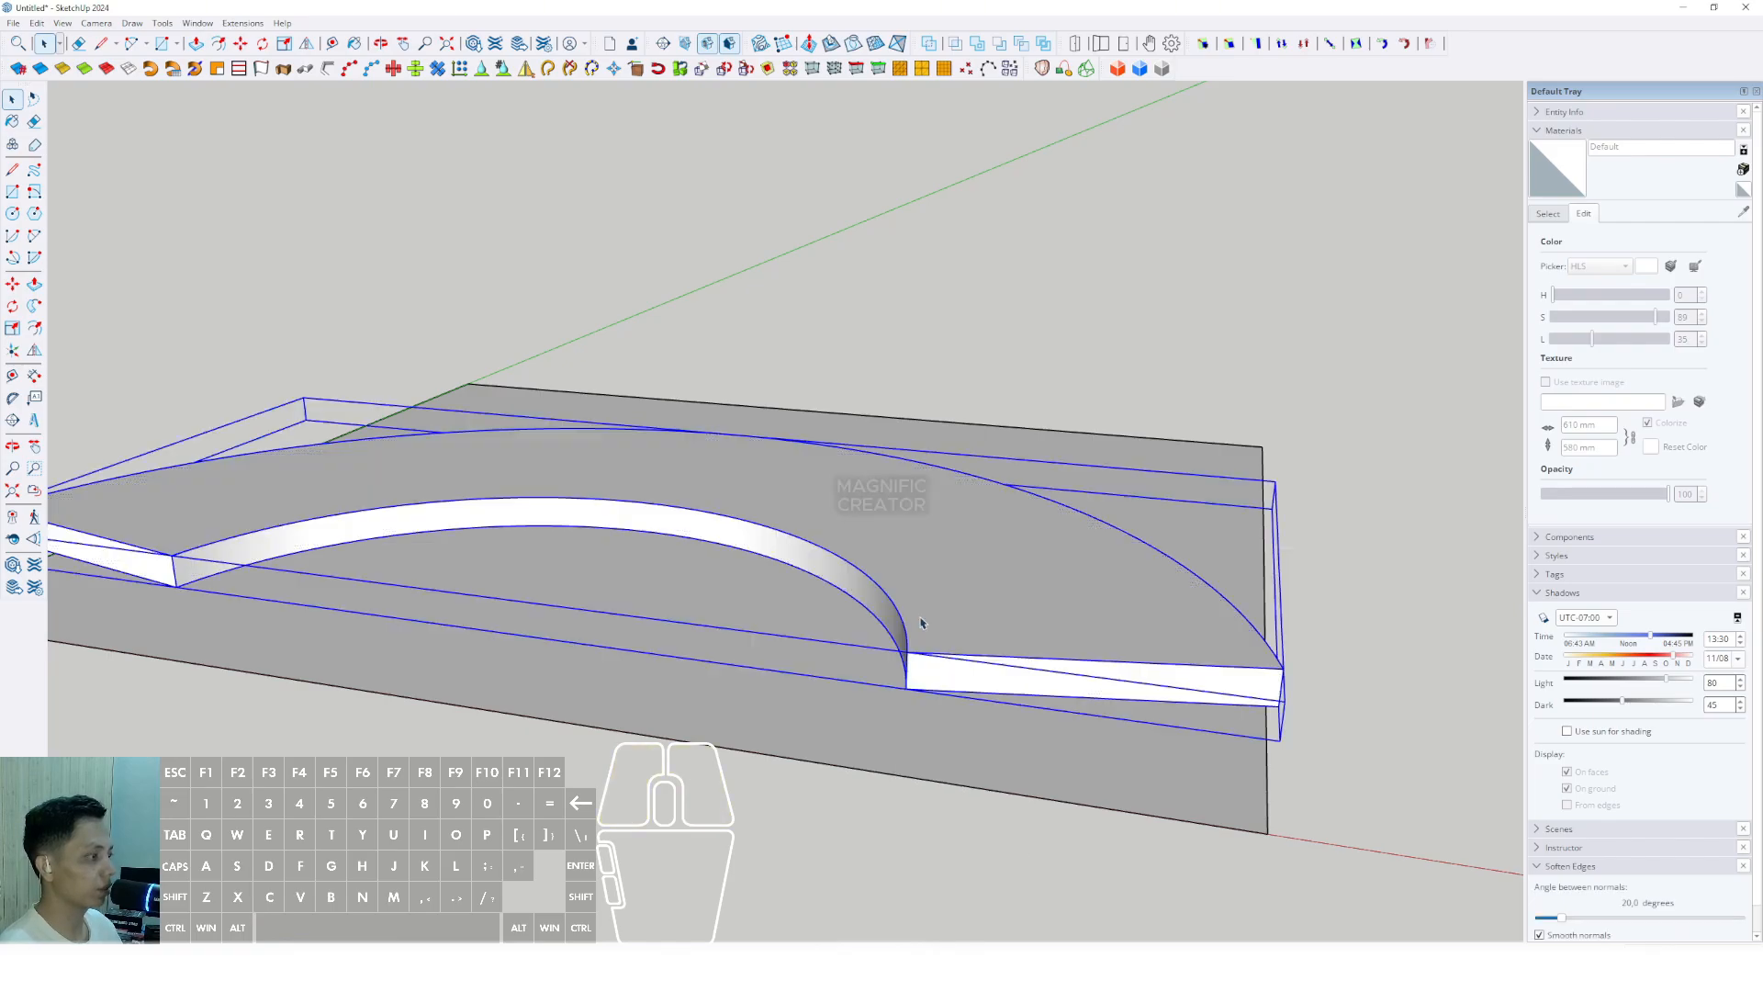
pyautogui.moveTo(913, 618); pyautogui.dragTo(949, 608, button='middle')
# Copy the curved slab onto its own top surface and raise the copy vertically by one floor height.
pyautogui.press('m')
pyautogui.click(948, 609)
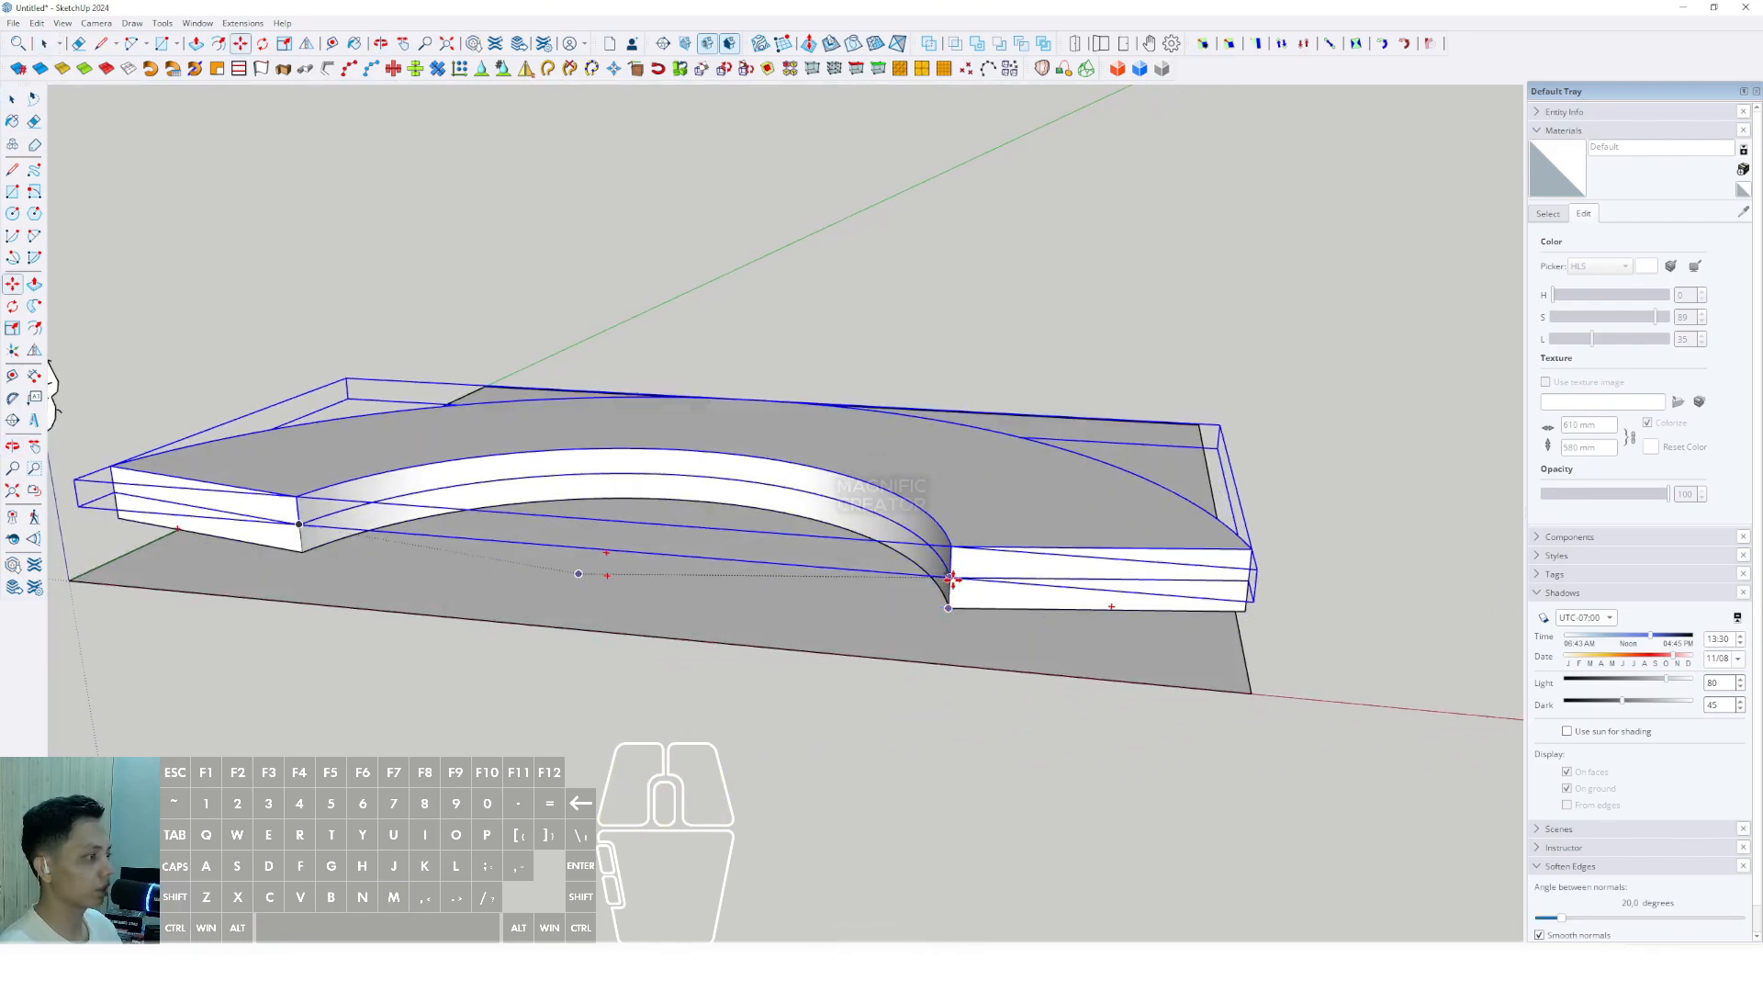
pyautogui.scroll(4, 951, 577)
pyautogui.moveTo(960, 587); pyautogui.dragTo(995, 515, button='middle')
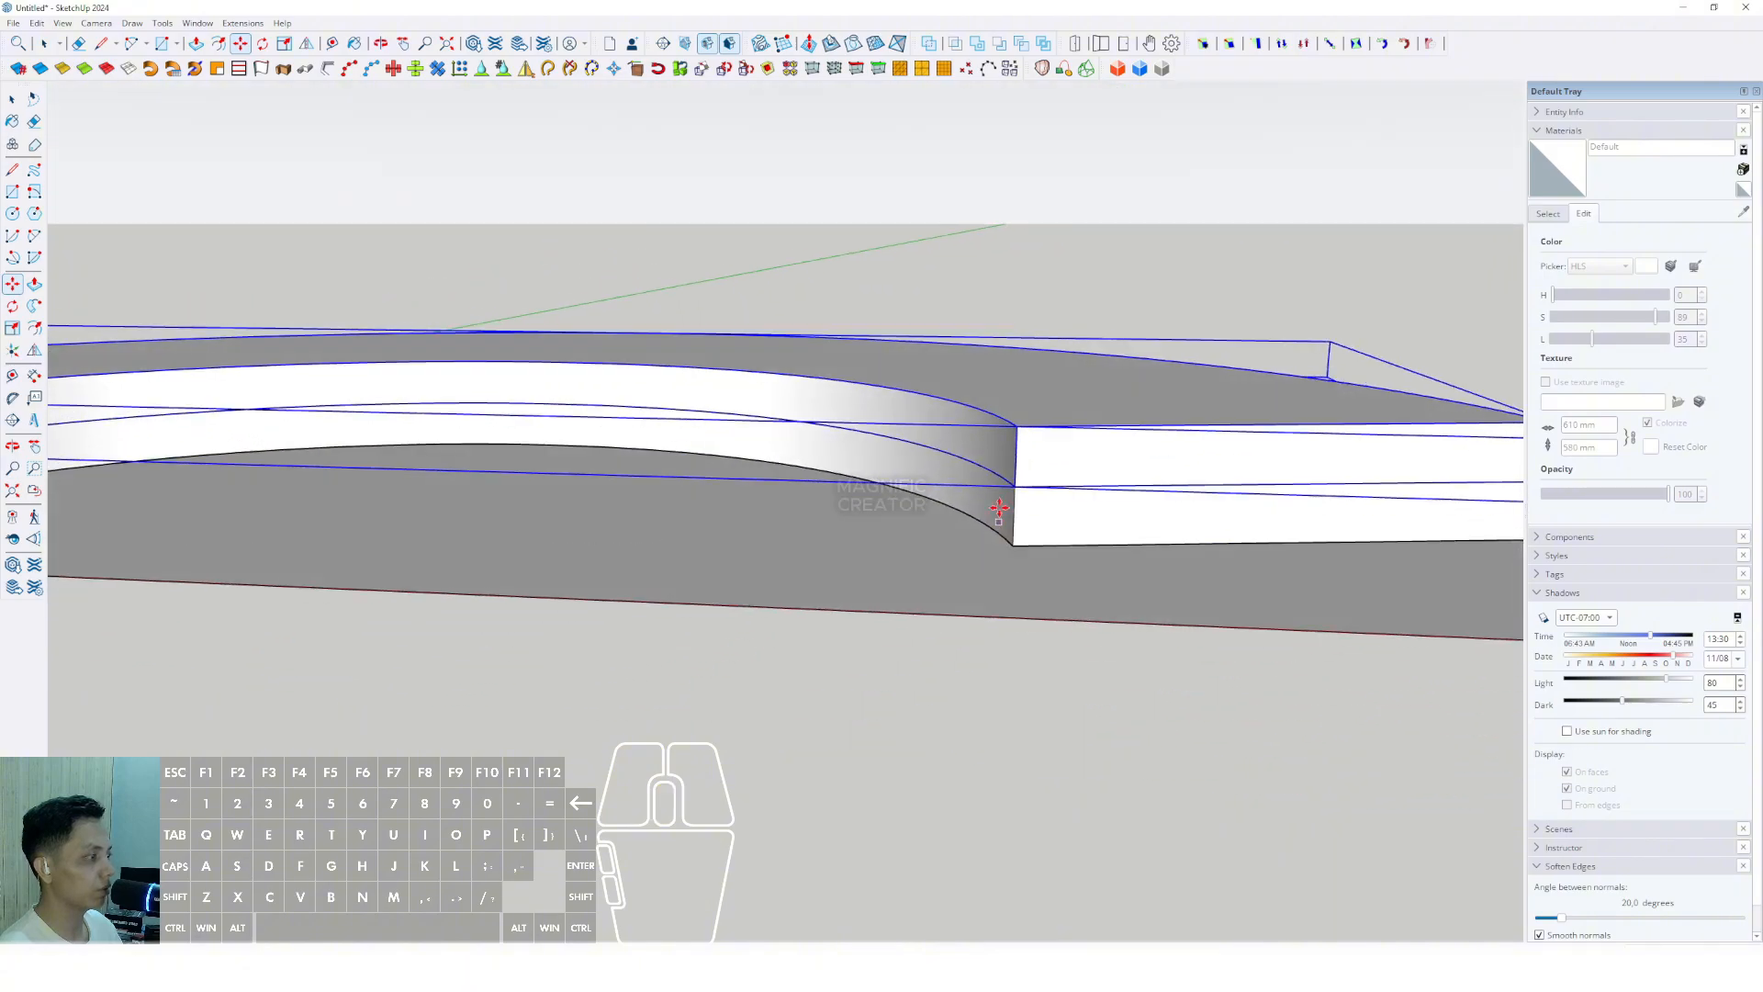
pyautogui.click(1015, 485)
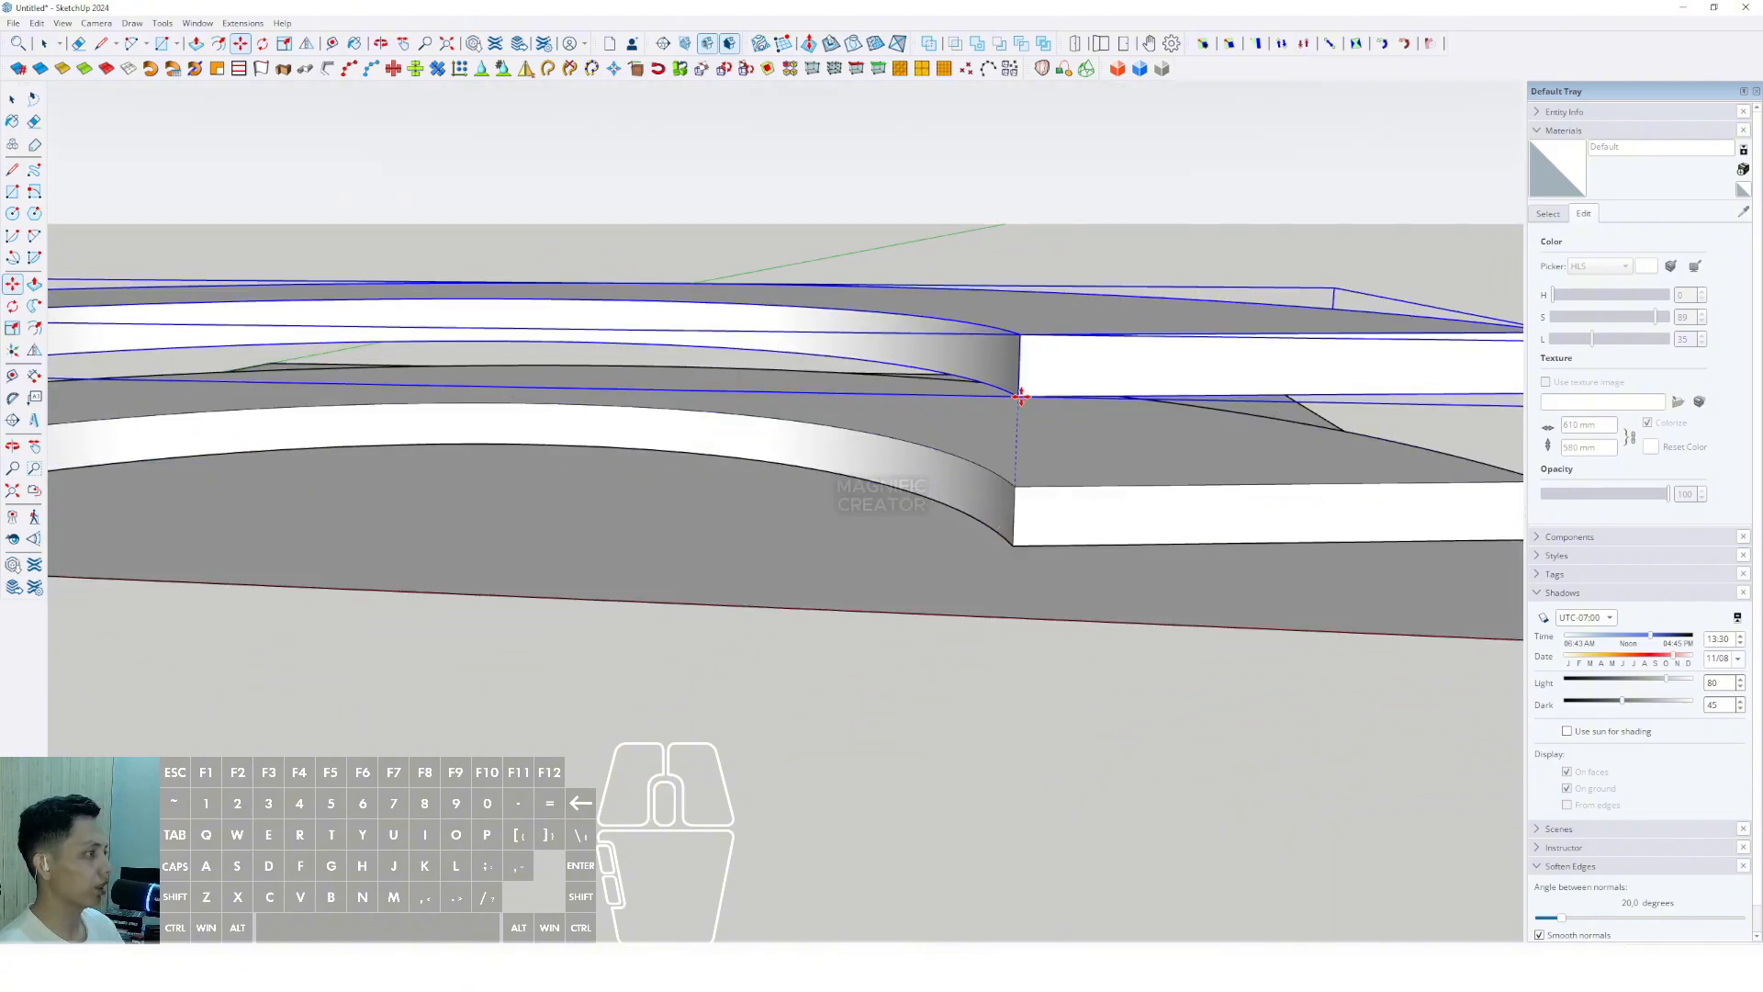
pyautogui.press('Return')
# Copy the second slab straight upward by the same floor spacing to make a third slab.
pyautogui.press('ctrl')
pyautogui.click(1014, 487)
pyautogui.scroll(-4, 1014, 459)
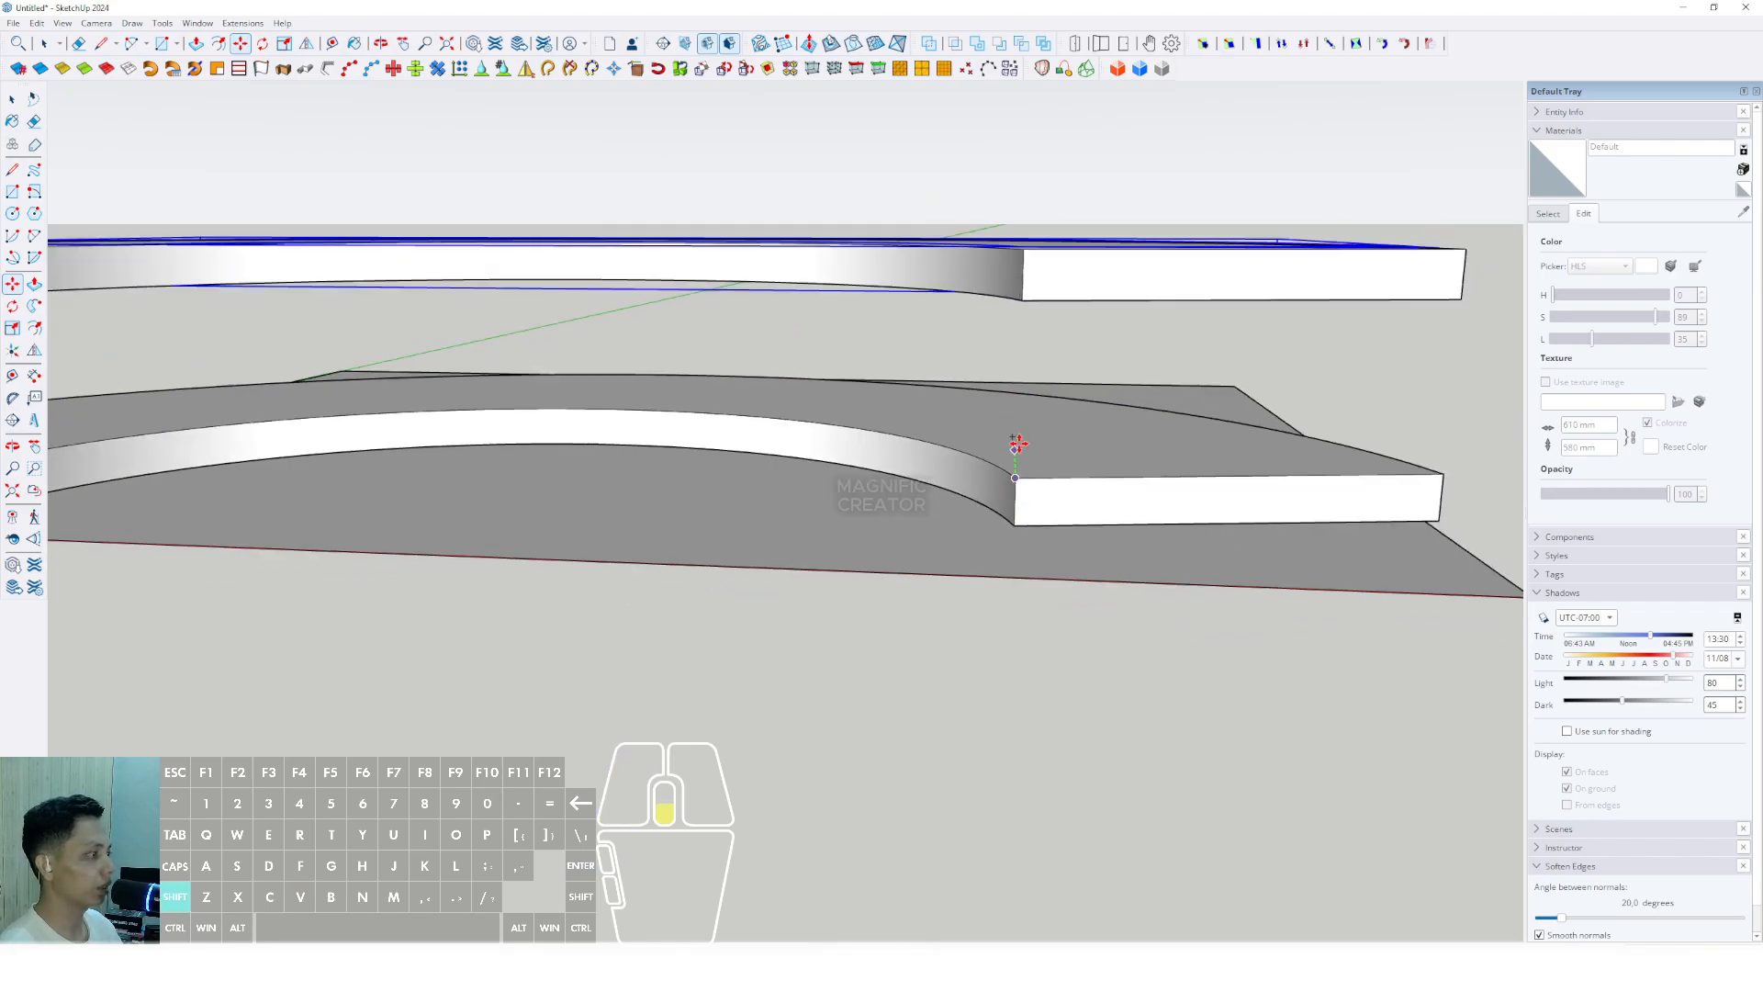
pyautogui.keyDown('shift'); pyautogui.moveTo(1017, 418); pyautogui.dragTo(1018, 546, button='middle'); pyautogui.keyUp('shift')
pyautogui.click(1026, 417)
# Copy the third slab straight upward by the same floor spacing to make a fourth slab.
pyautogui.scroll(-6, 1025, 416)
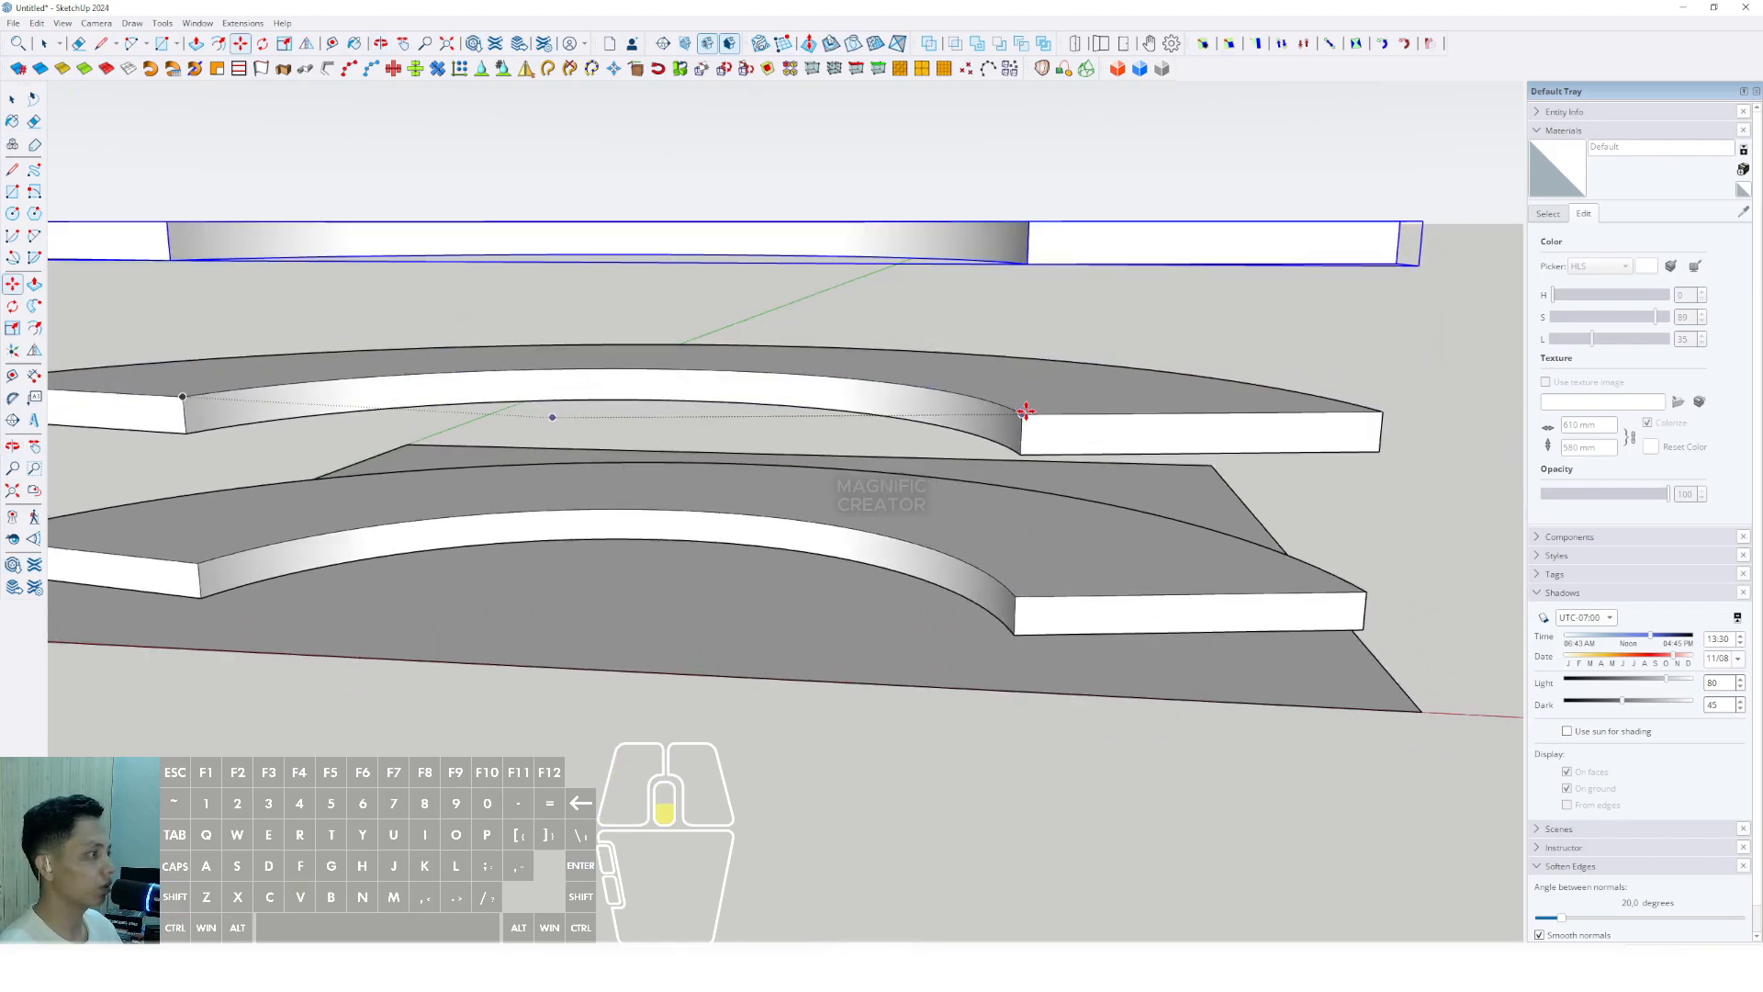
pyautogui.keyDown('shift'); pyautogui.moveTo(1025, 417); pyautogui.dragTo(1017, 487, button='middle'); pyautogui.keyUp('shift')
pyautogui.moveTo(1016, 487)
pyautogui.mouseDown(button='middle')
pyautogui.moveTo(1004, 496)
pyautogui.moveTo(1014, 481)
pyautogui.mouseUp(button='middle')
pyautogui.press('ctrl')
pyautogui.click(1014, 486)
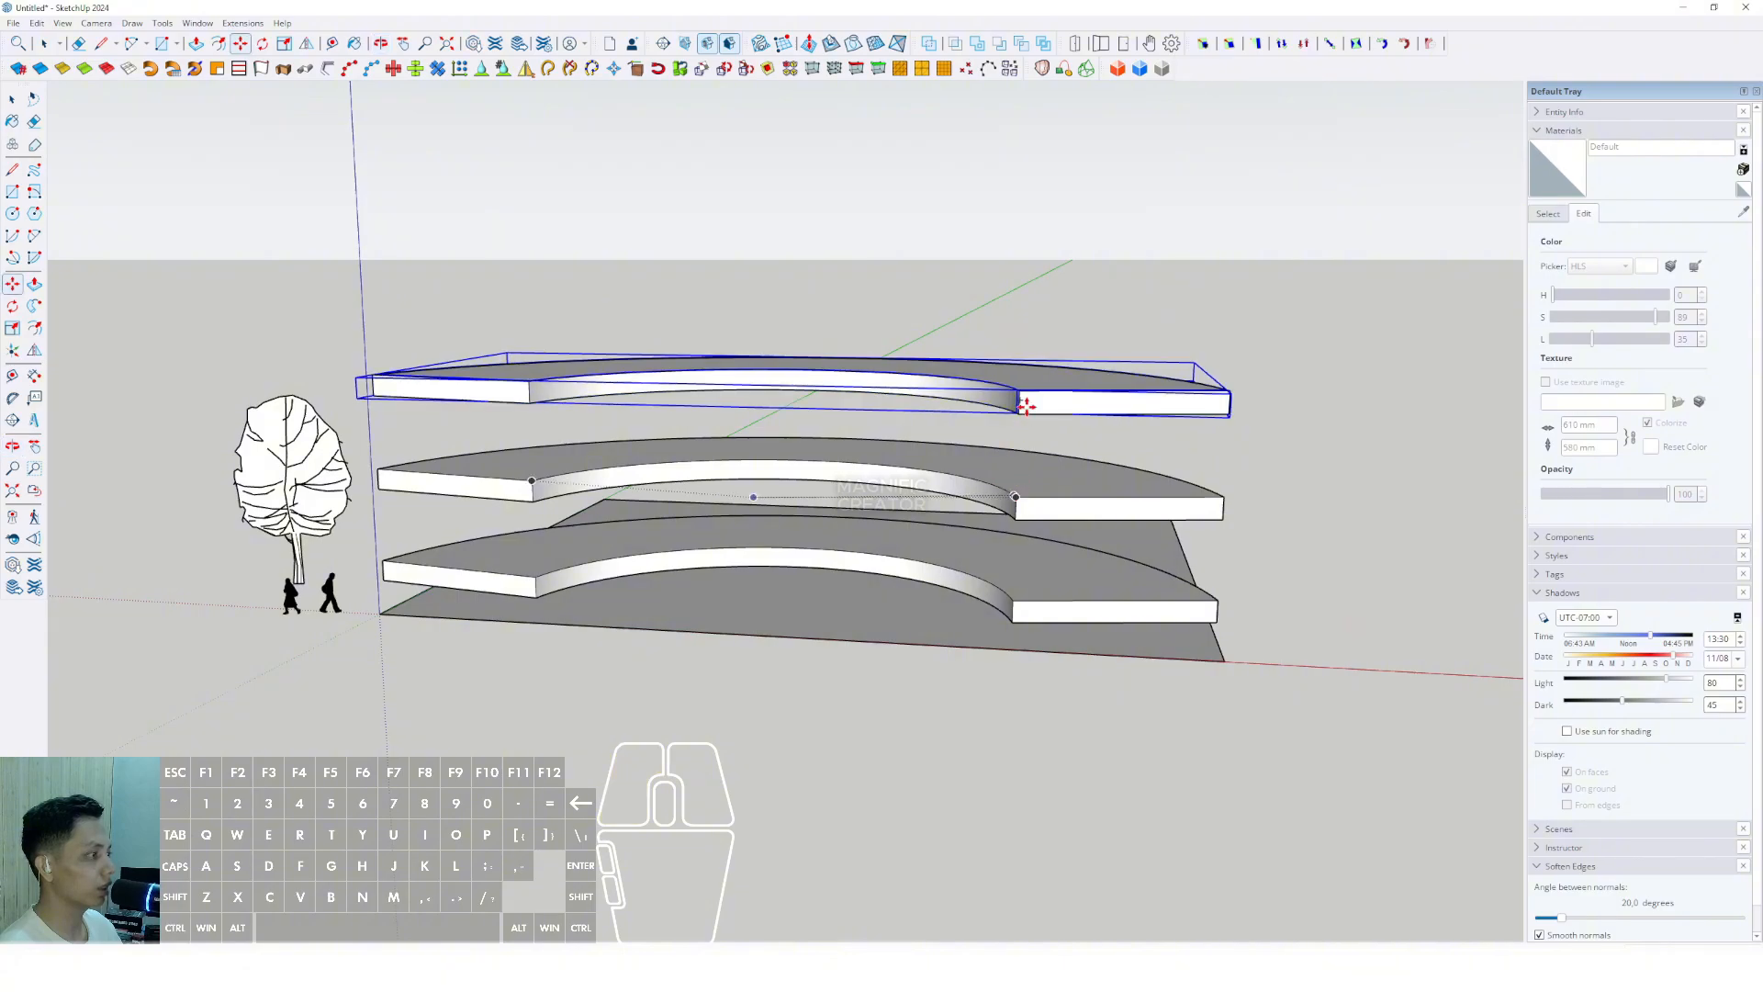
pyautogui.click(1018, 396)
pyautogui.press('space')
# Open the topmost slab's group and copy its top face to the clipboard.
pyautogui.moveTo(1018, 397); pyautogui.dragTo(1015, 431, button='middle')
pyautogui.keyDown('shift'); pyautogui.moveTo(1015, 431); pyautogui.dragTo(955, 484, button='middle'); pyautogui.keyUp('shift')
pyautogui.doubleClick(909, 401)
pyautogui.click(927, 389)
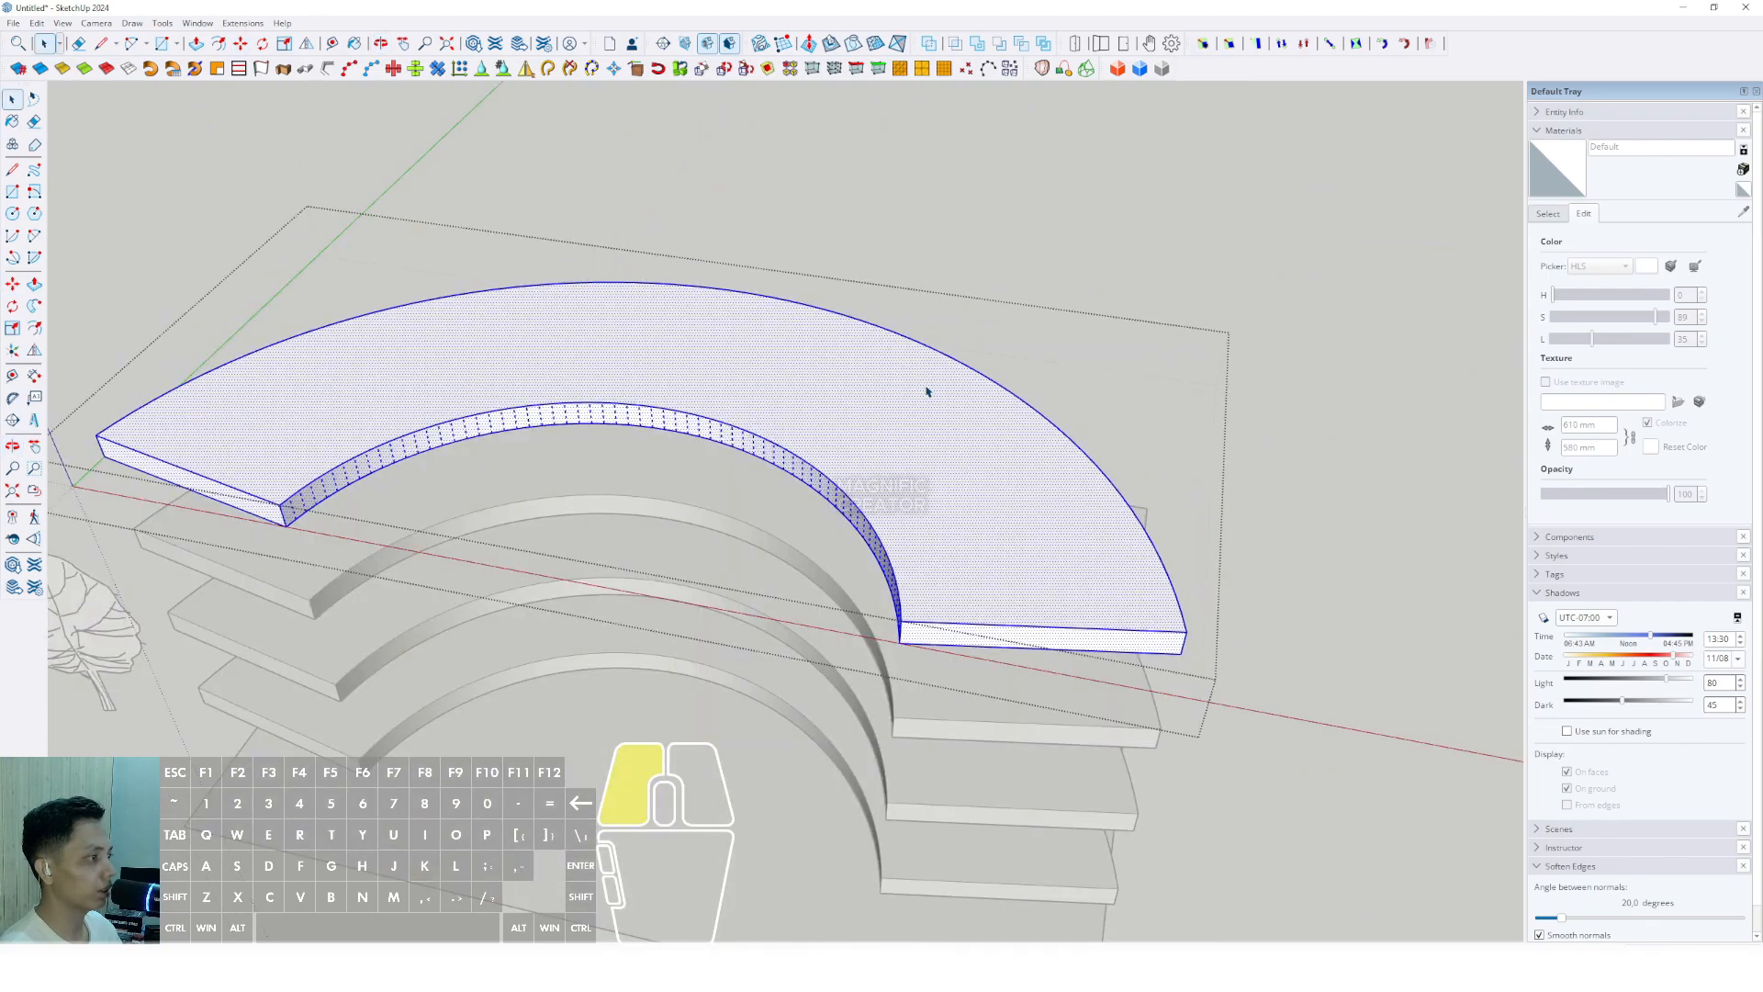
pyautogui.keyDown('shift'); pyautogui.moveTo(928, 389); pyautogui.dragTo(936, 430, button='middle'); pyautogui.keyUp('shift')
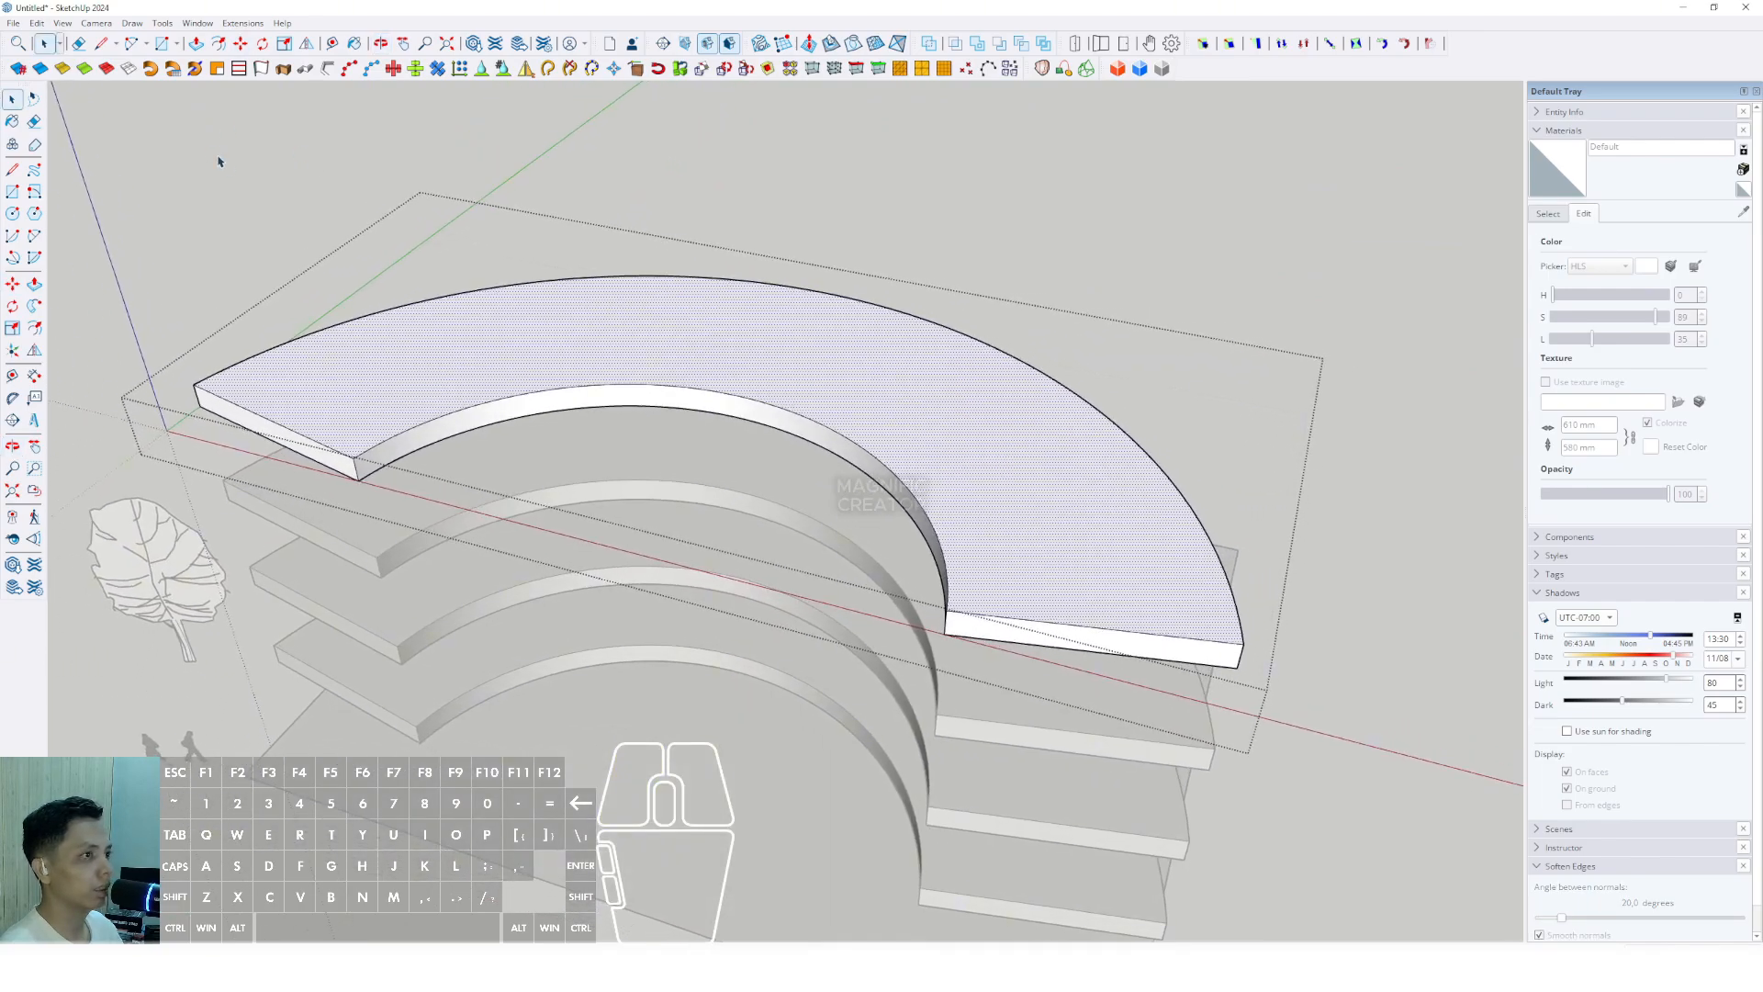
pyautogui.click(39, 25)
pyautogui.click(53, 96)
# Leave the slab's group and paste the copied face in place outside it.
pyautogui.scroll(-2, 712, 408)
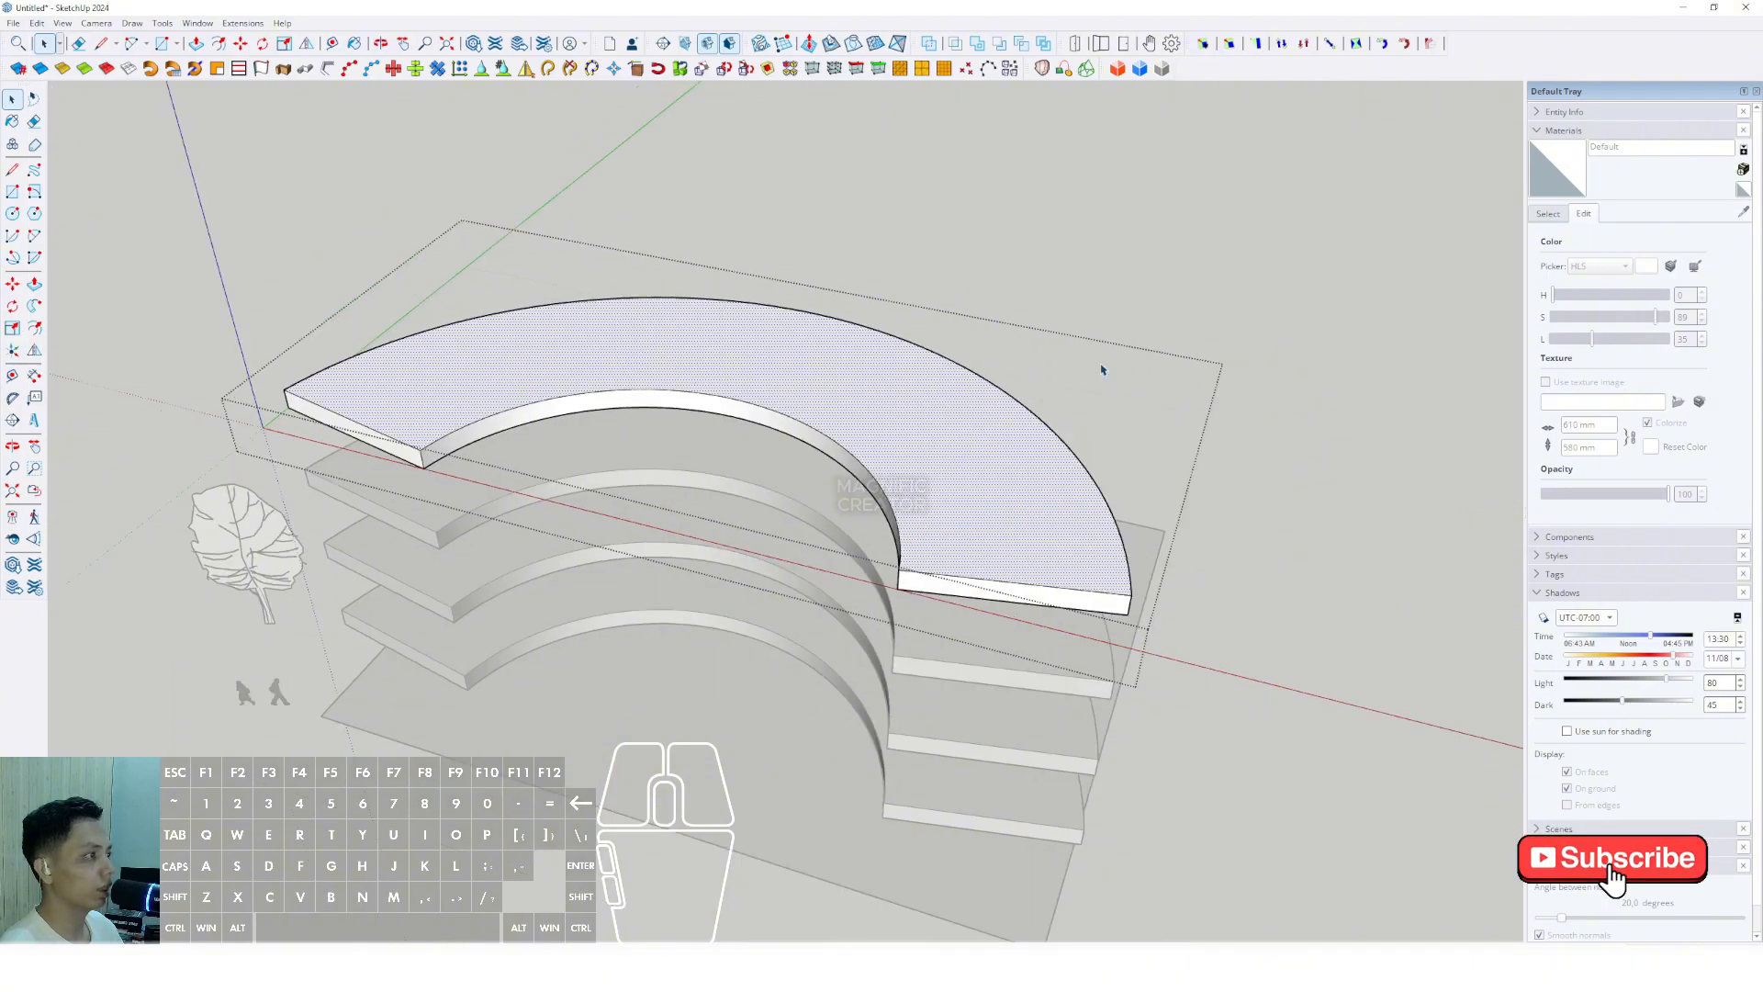
pyautogui.click(992, 252)
pyautogui.click(39, 25)
pyautogui.click(76, 130)
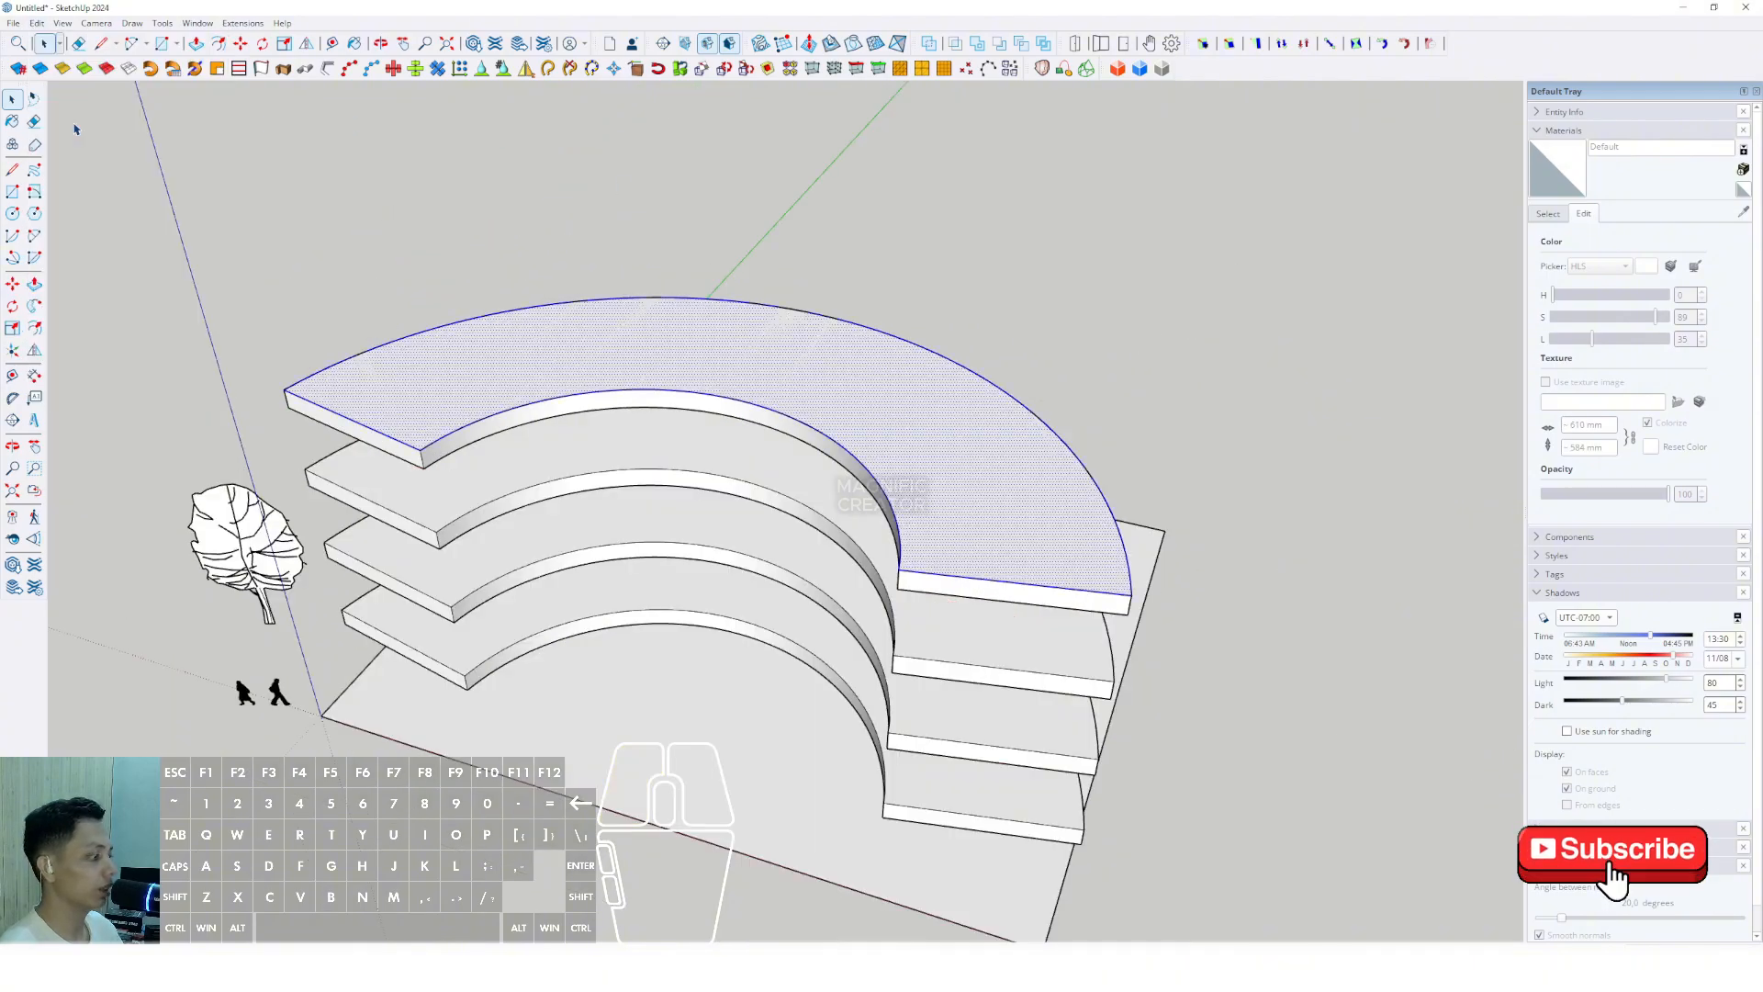
# Copy the pasted face straight up along the blue axis, well above the slab stack.
pyautogui.scroll(4, 1014, 457)
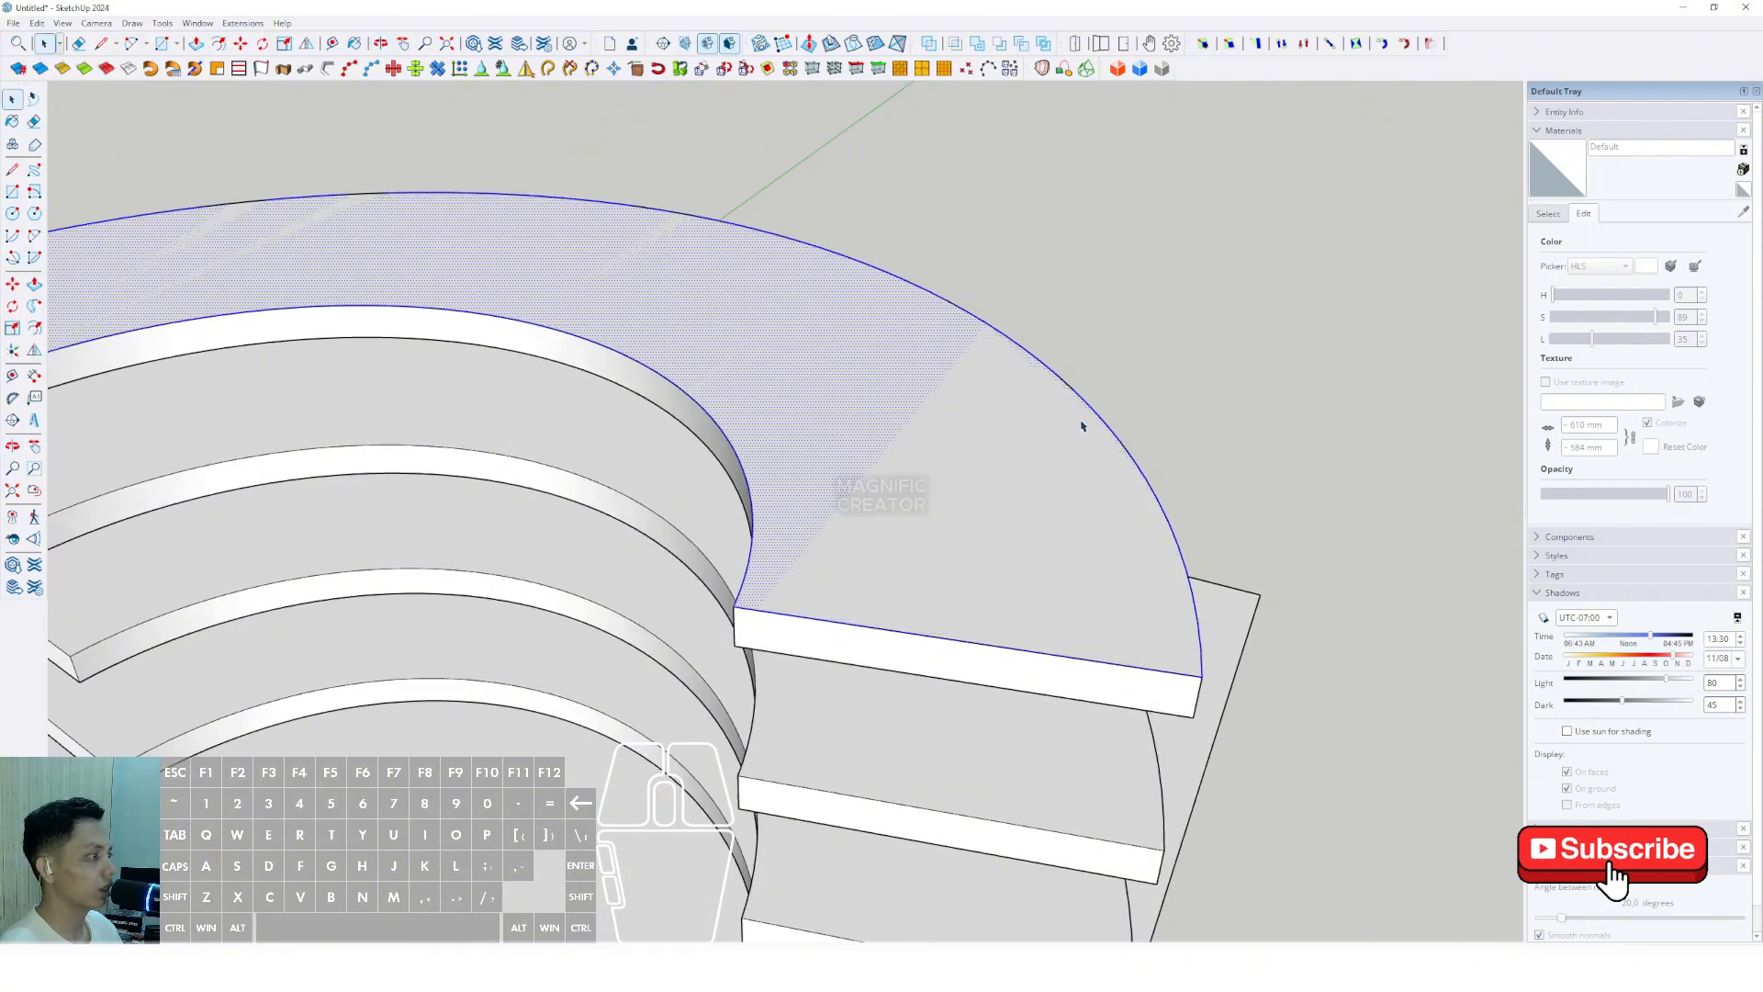
pyautogui.scroll(-3, 1080, 408)
pyautogui.moveTo(1074, 421); pyautogui.dragTo(965, 404, button='middle')
pyautogui.click(944, 424)
pyautogui.scroll(-3, 952, 394)
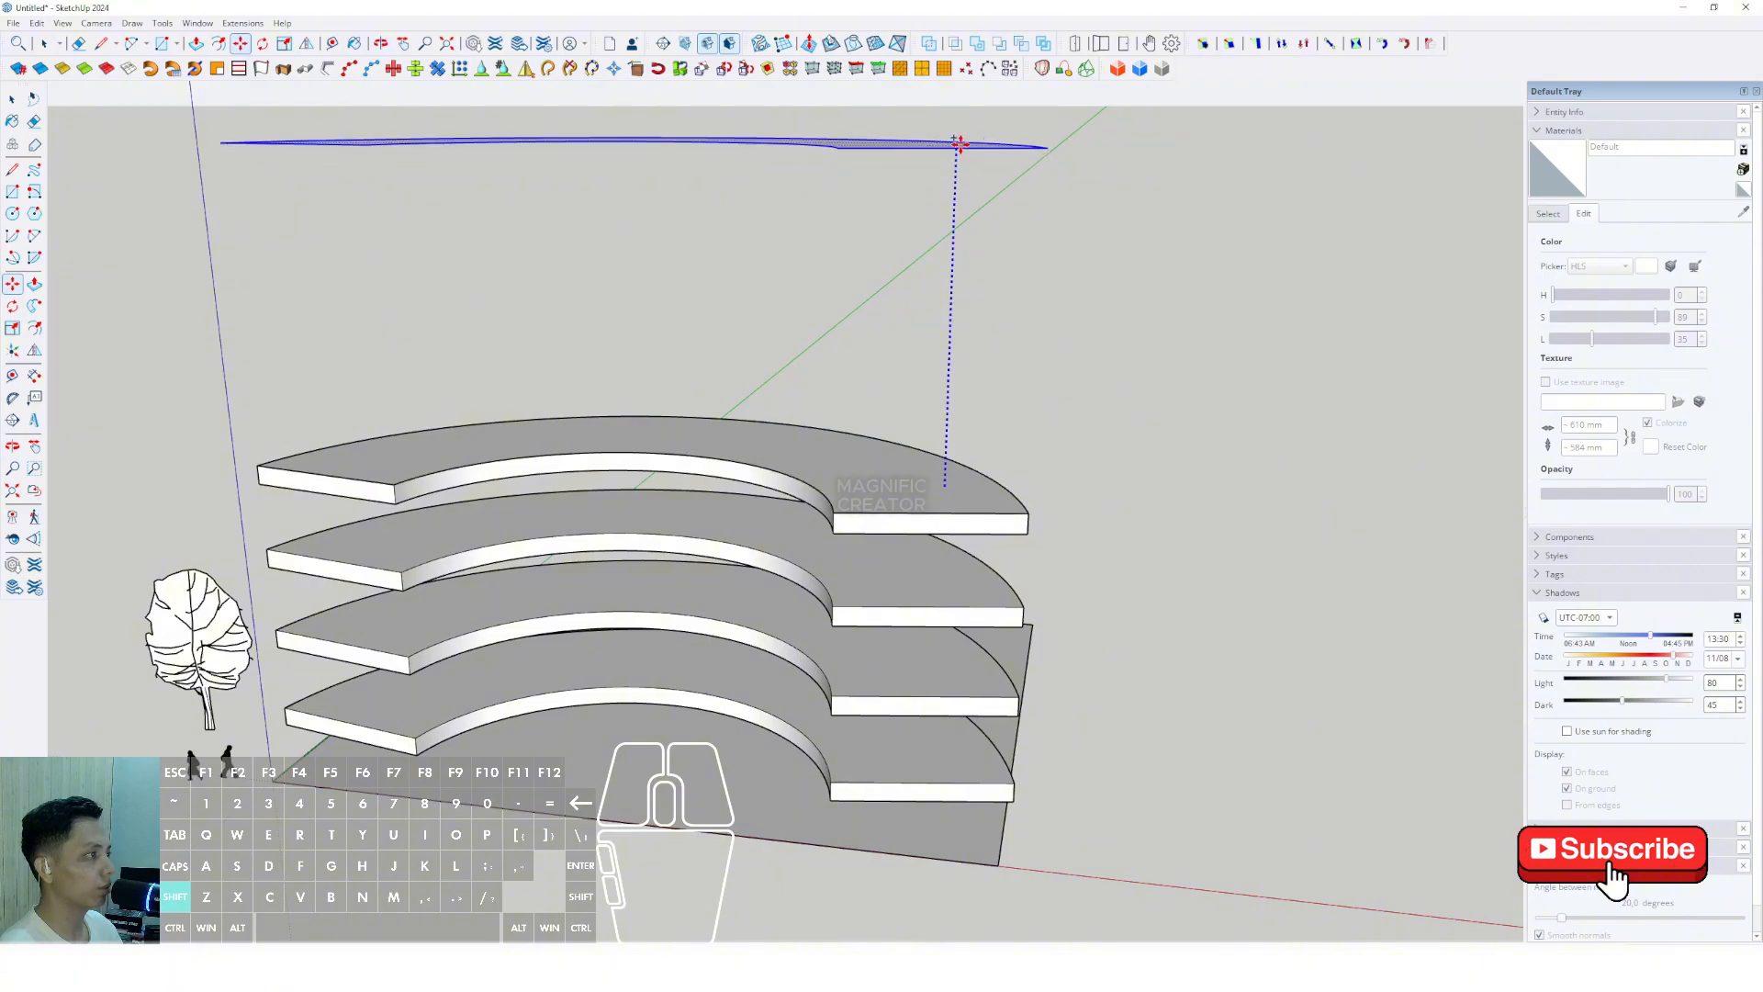
pyautogui.click(956, 143)
pyautogui.press('space')
# Offset the outline of the loose face on the topmost slab inward and select the resulting outer border face.
pyautogui.scroll(2, 934, 521)
pyautogui.click(919, 489)
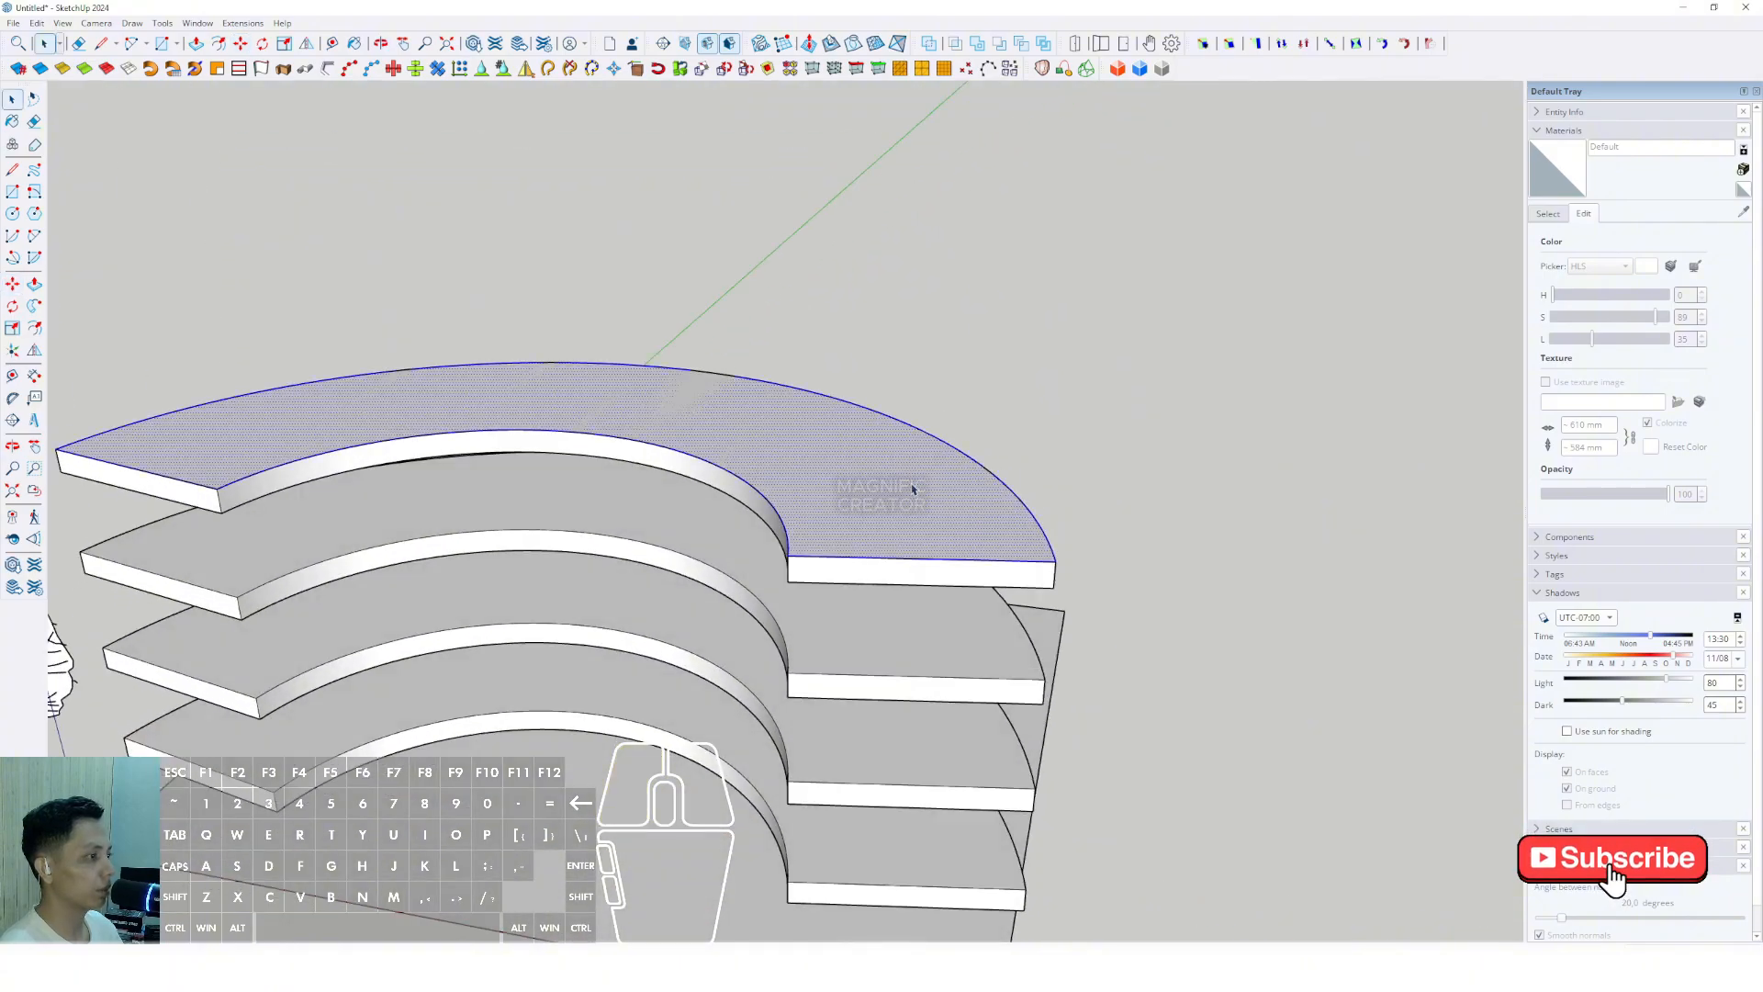
pyautogui.scroll(5, 1063, 524)
pyautogui.scroll(-2, 1100, 437)
pyautogui.press('f')
pyautogui.click(1100, 378)
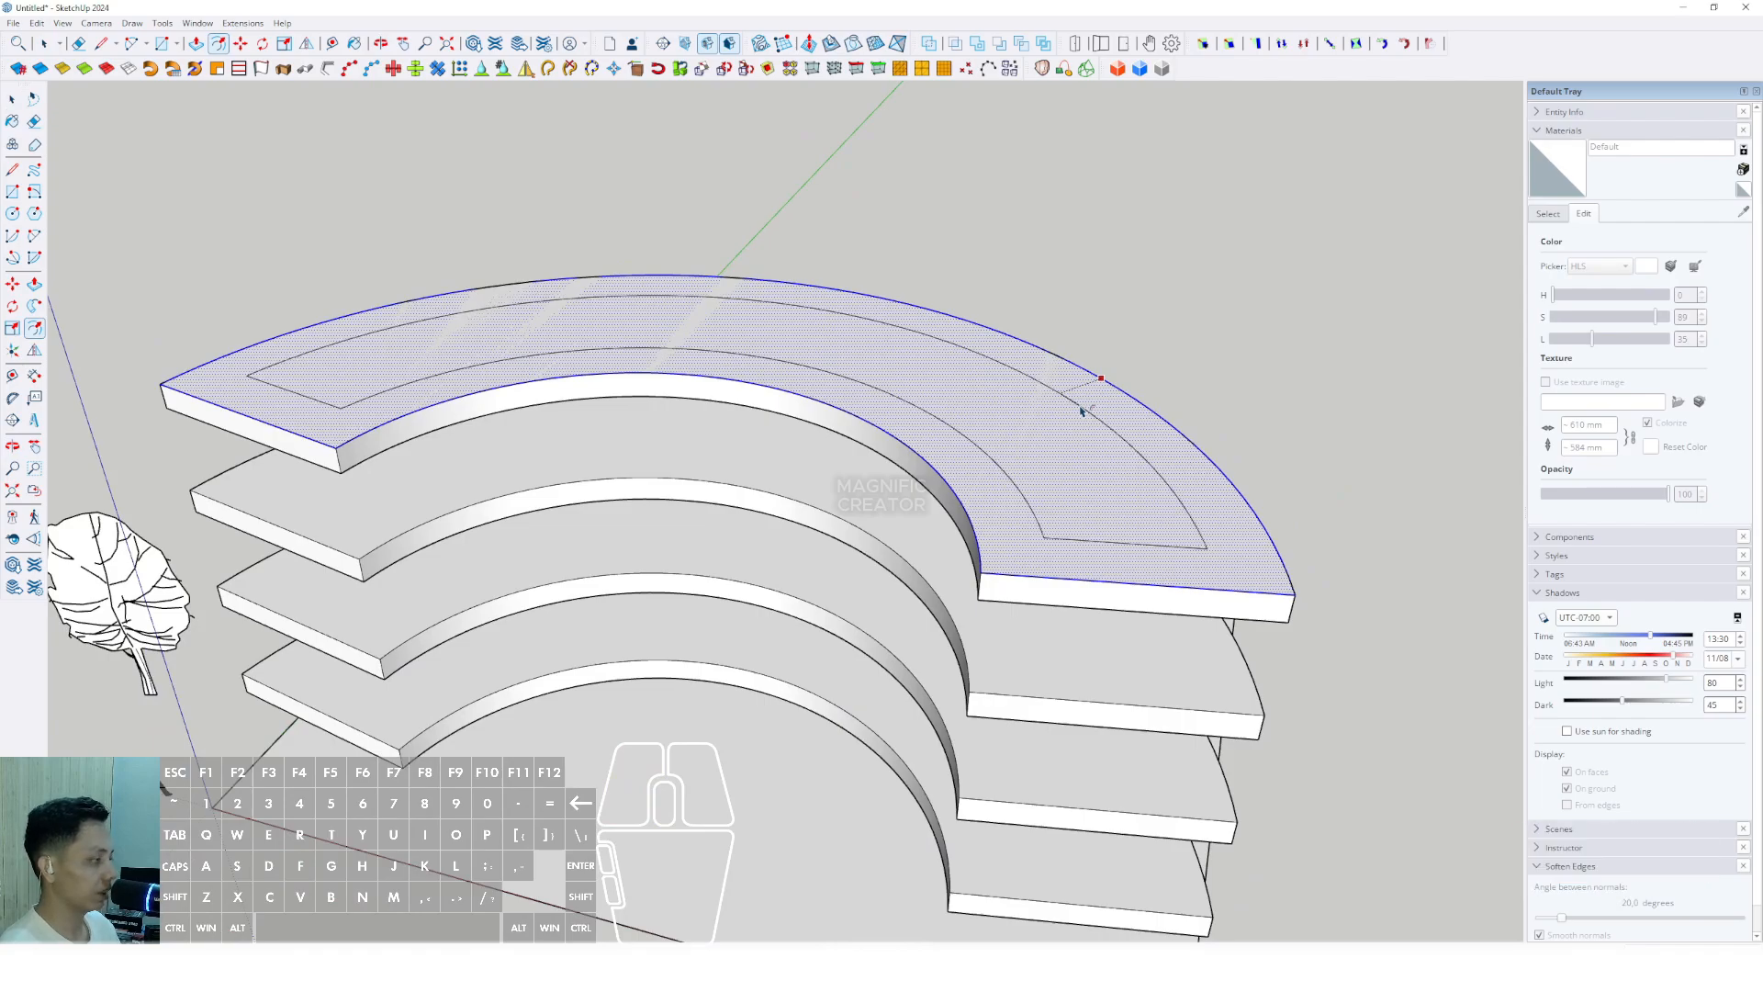
pyautogui.click(1083, 410)
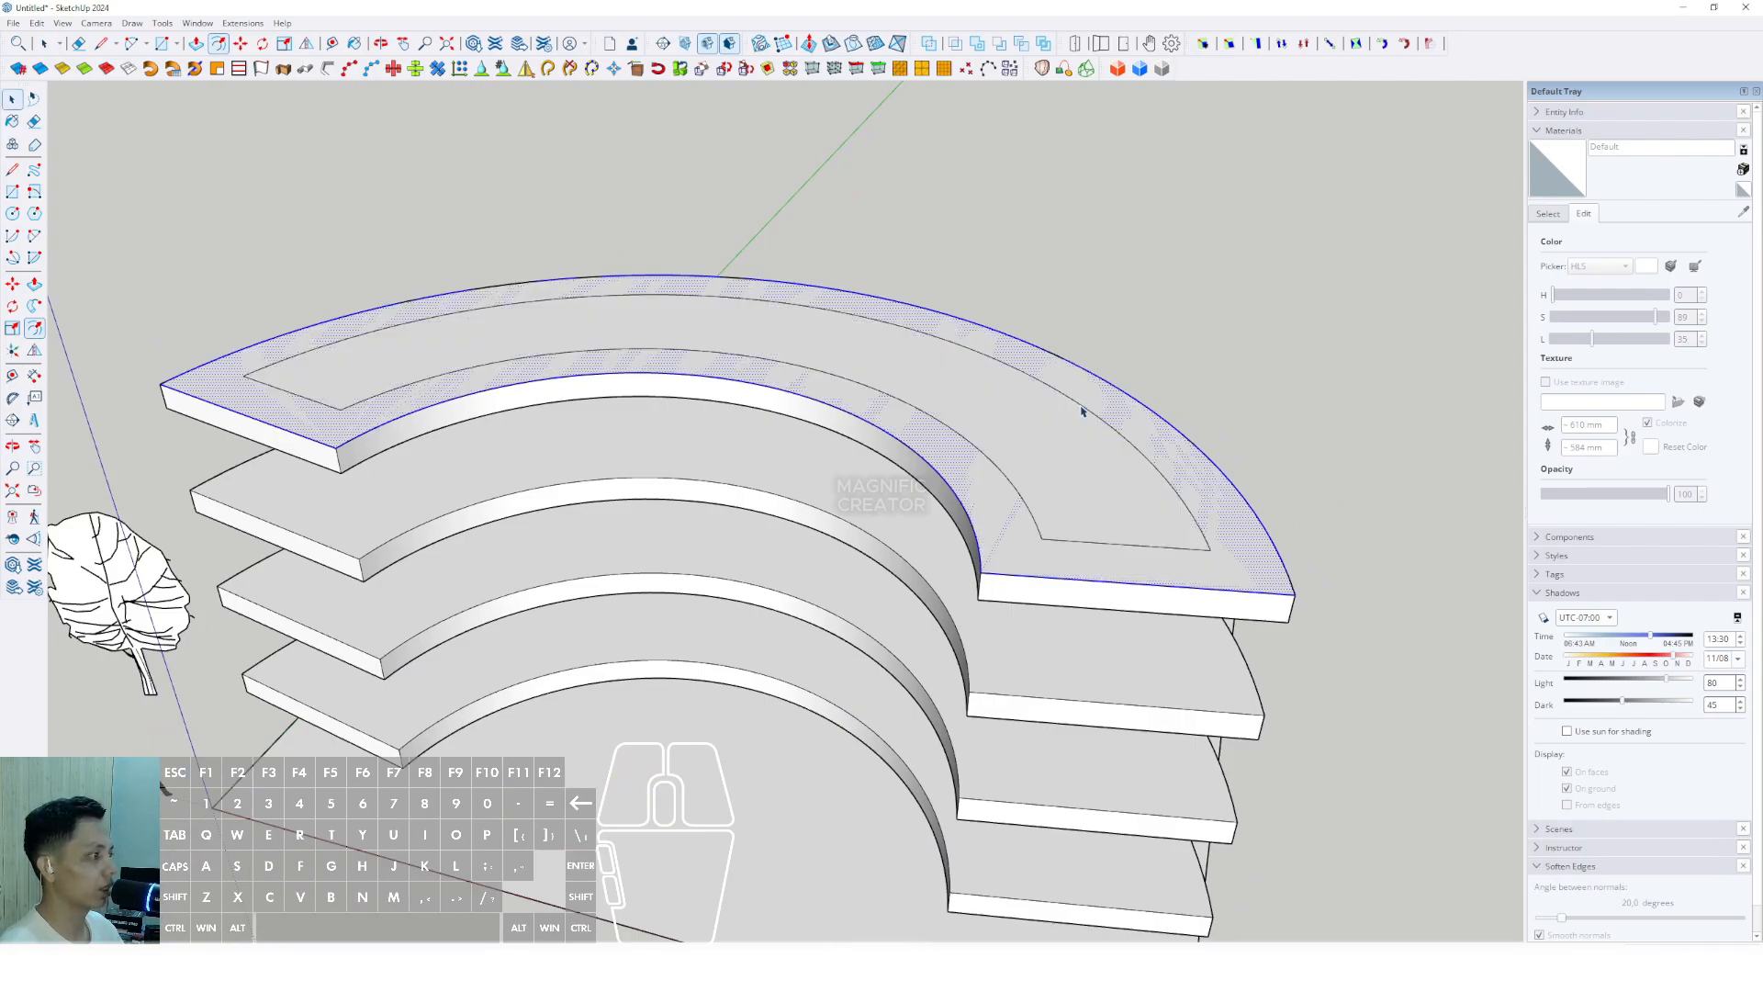
pyautogui.press('space')
pyautogui.scroll(4, 1147, 431)
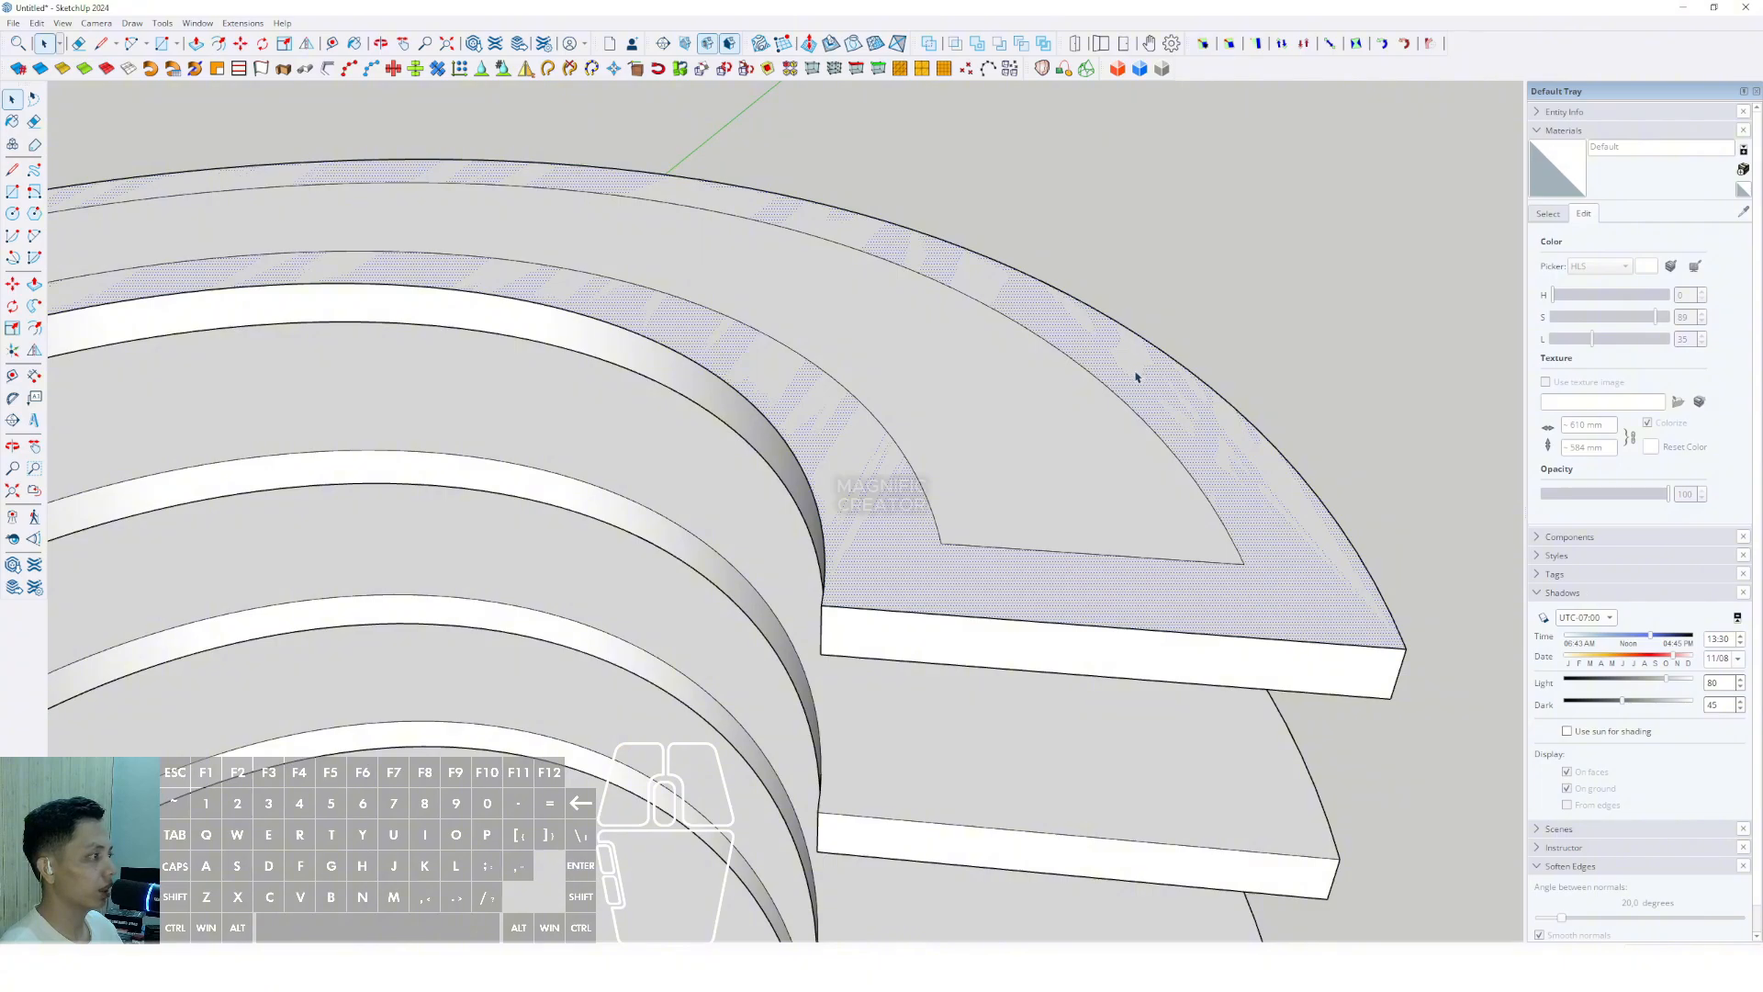
# Erase the outer border face and its perimeter edges around the inset outline on the topmost slab.
pyautogui.rightClick(1154, 370)
pyautogui.click(1179, 396)
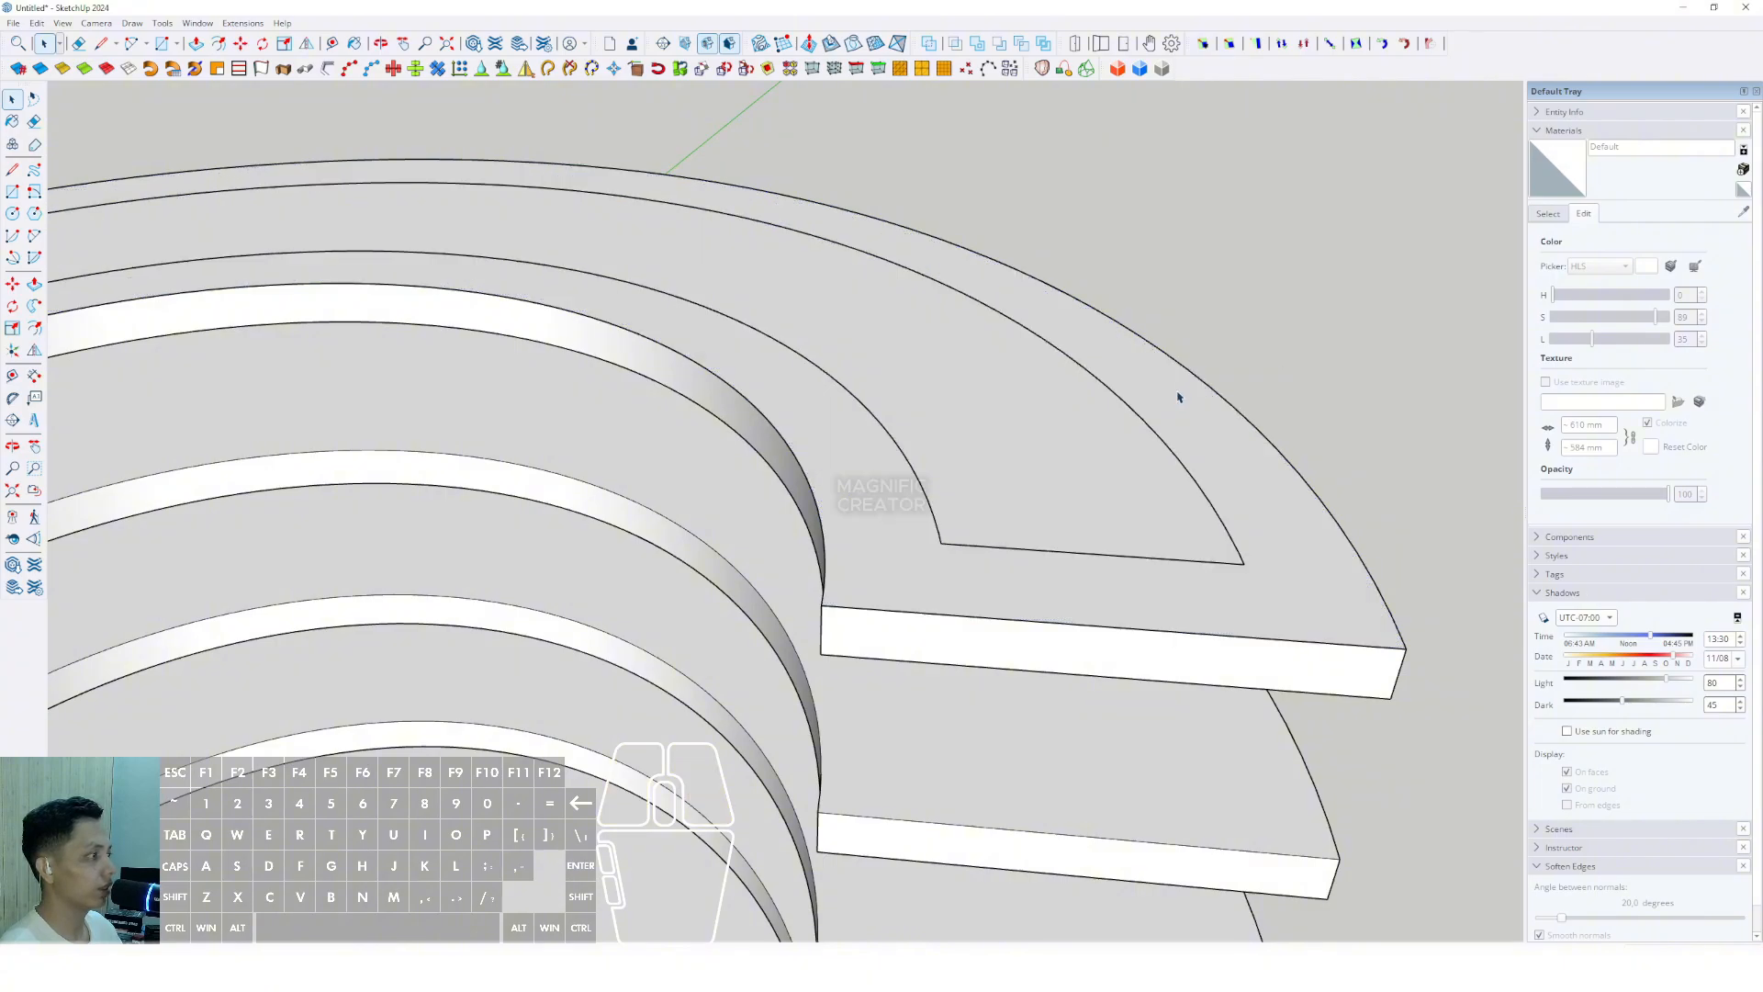
pyautogui.click(1179, 367)
pyautogui.scroll(-4, 1178, 368)
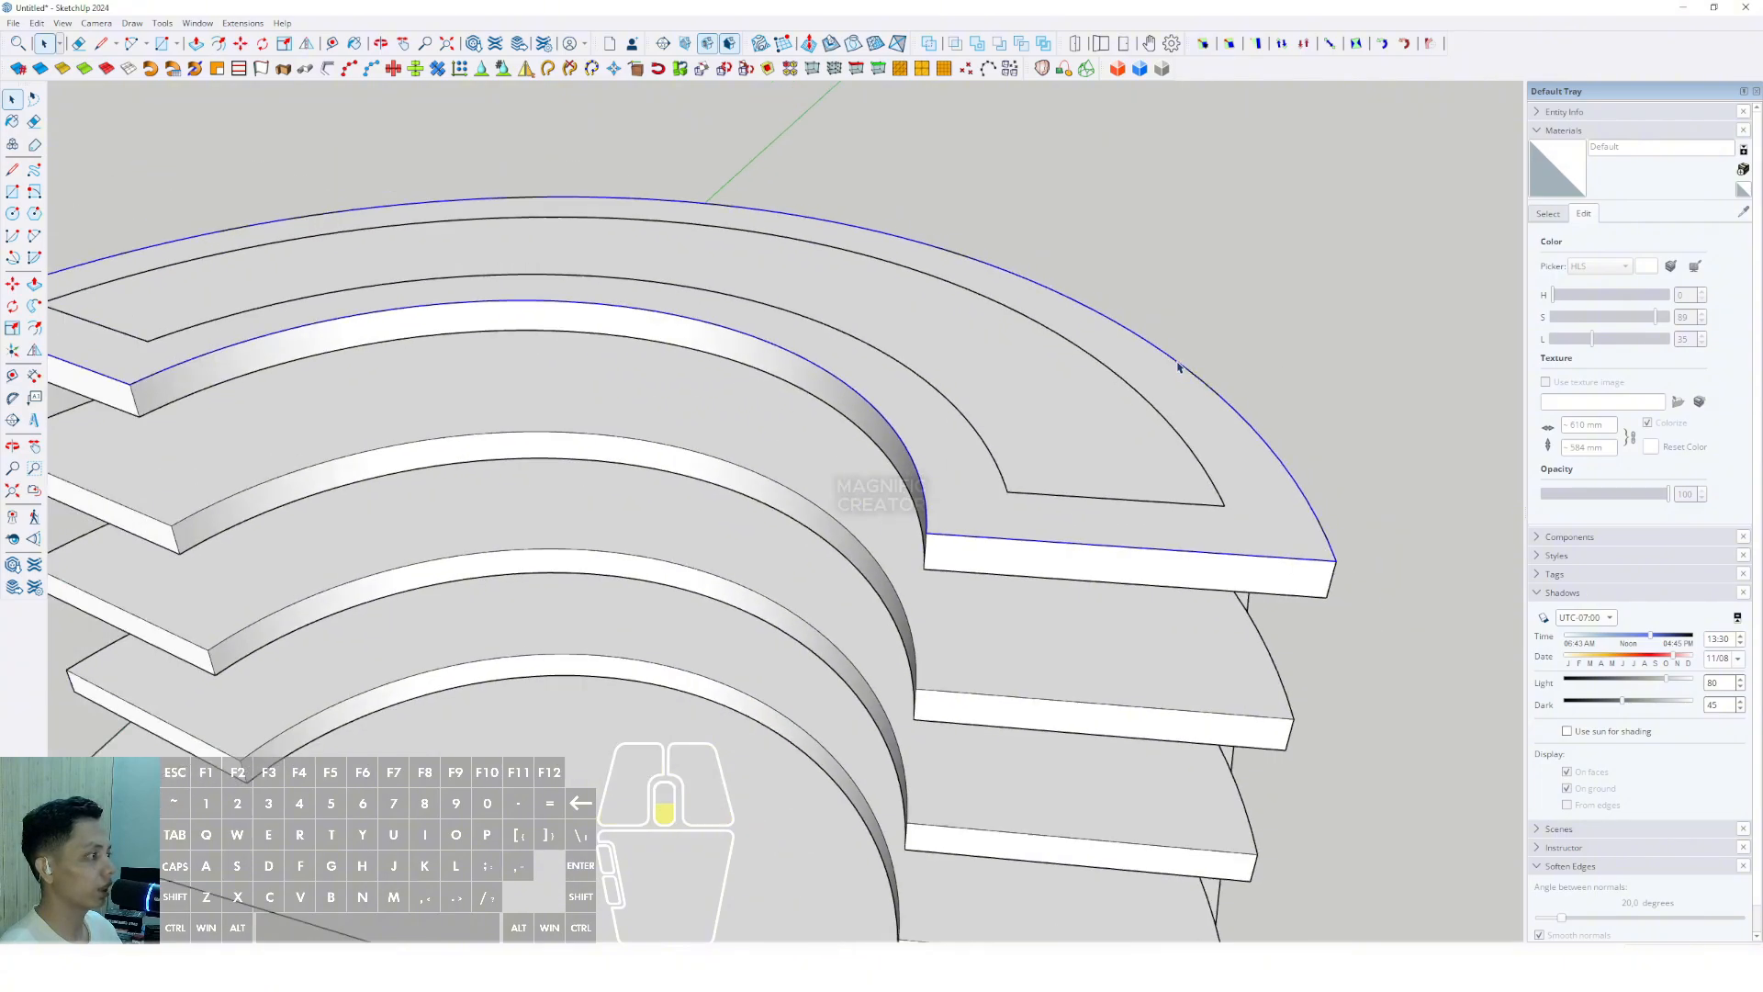
pyautogui.rightClick(1179, 368)
pyautogui.click(1174, 394)
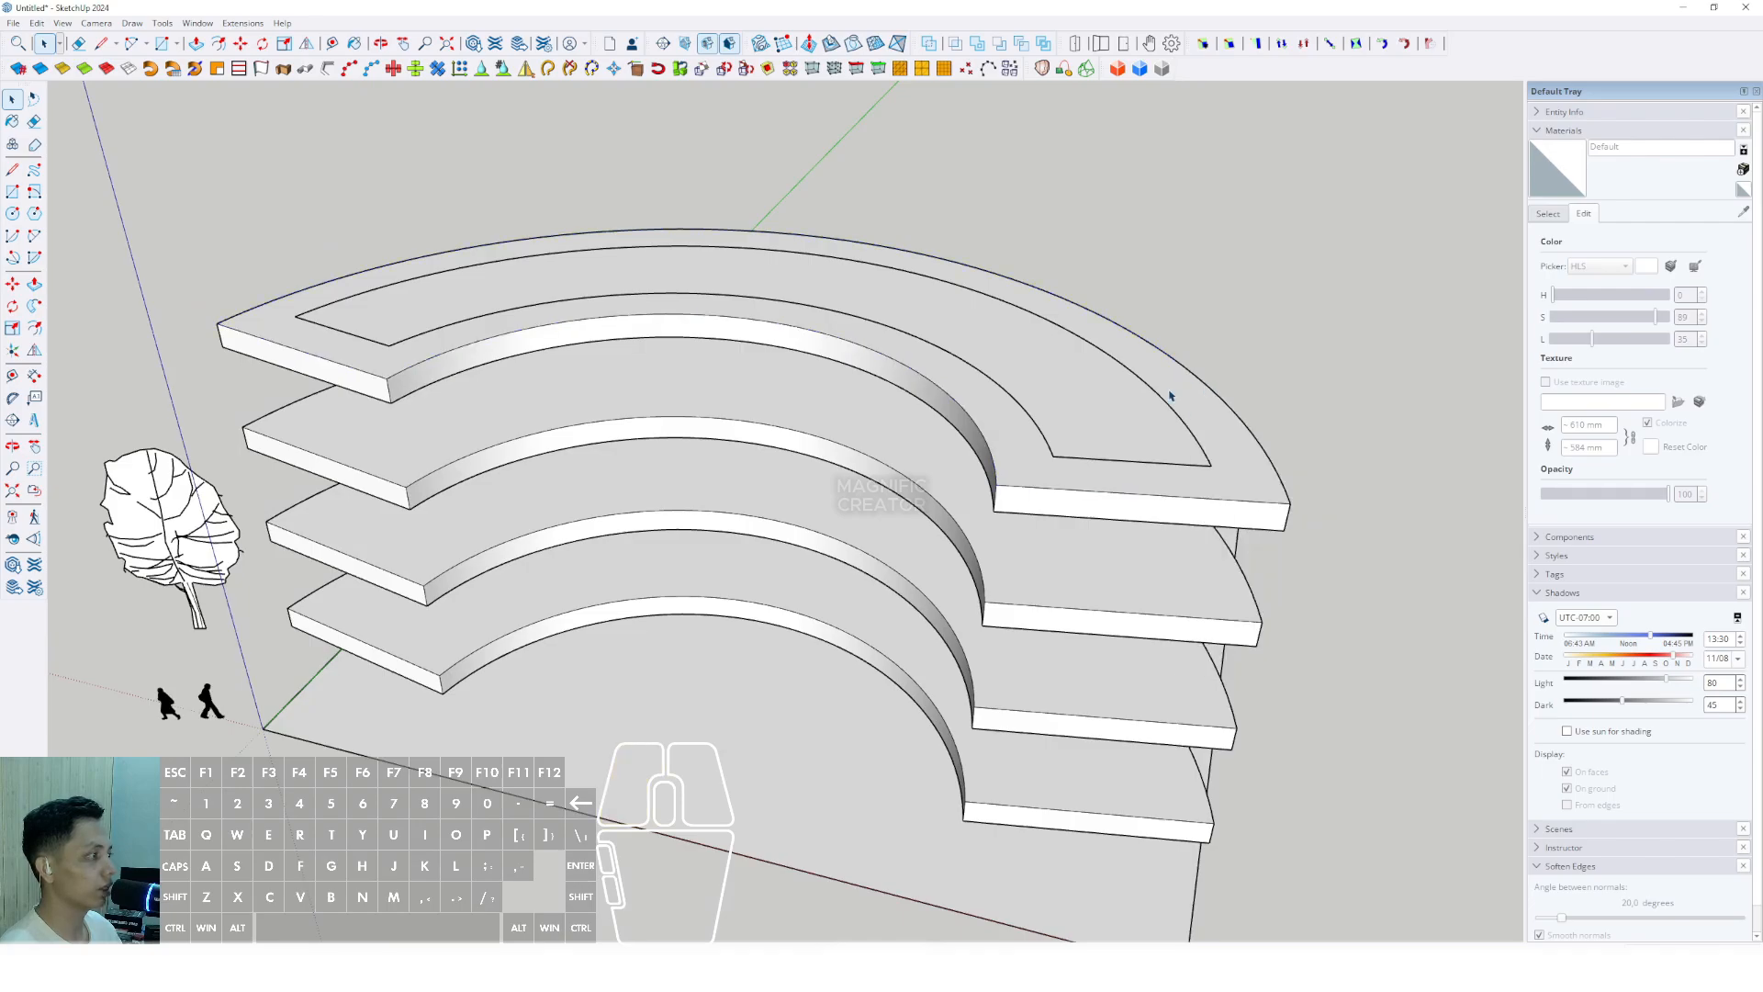
# Push/Pull the remaining inset face upward into a solid arc-shaped storey block on the topmost slab.
pyautogui.moveTo(1175, 394); pyautogui.dragTo(1033, 433, button='middle')
pyautogui.click(1033, 433)
pyautogui.scroll(2, 1031, 450)
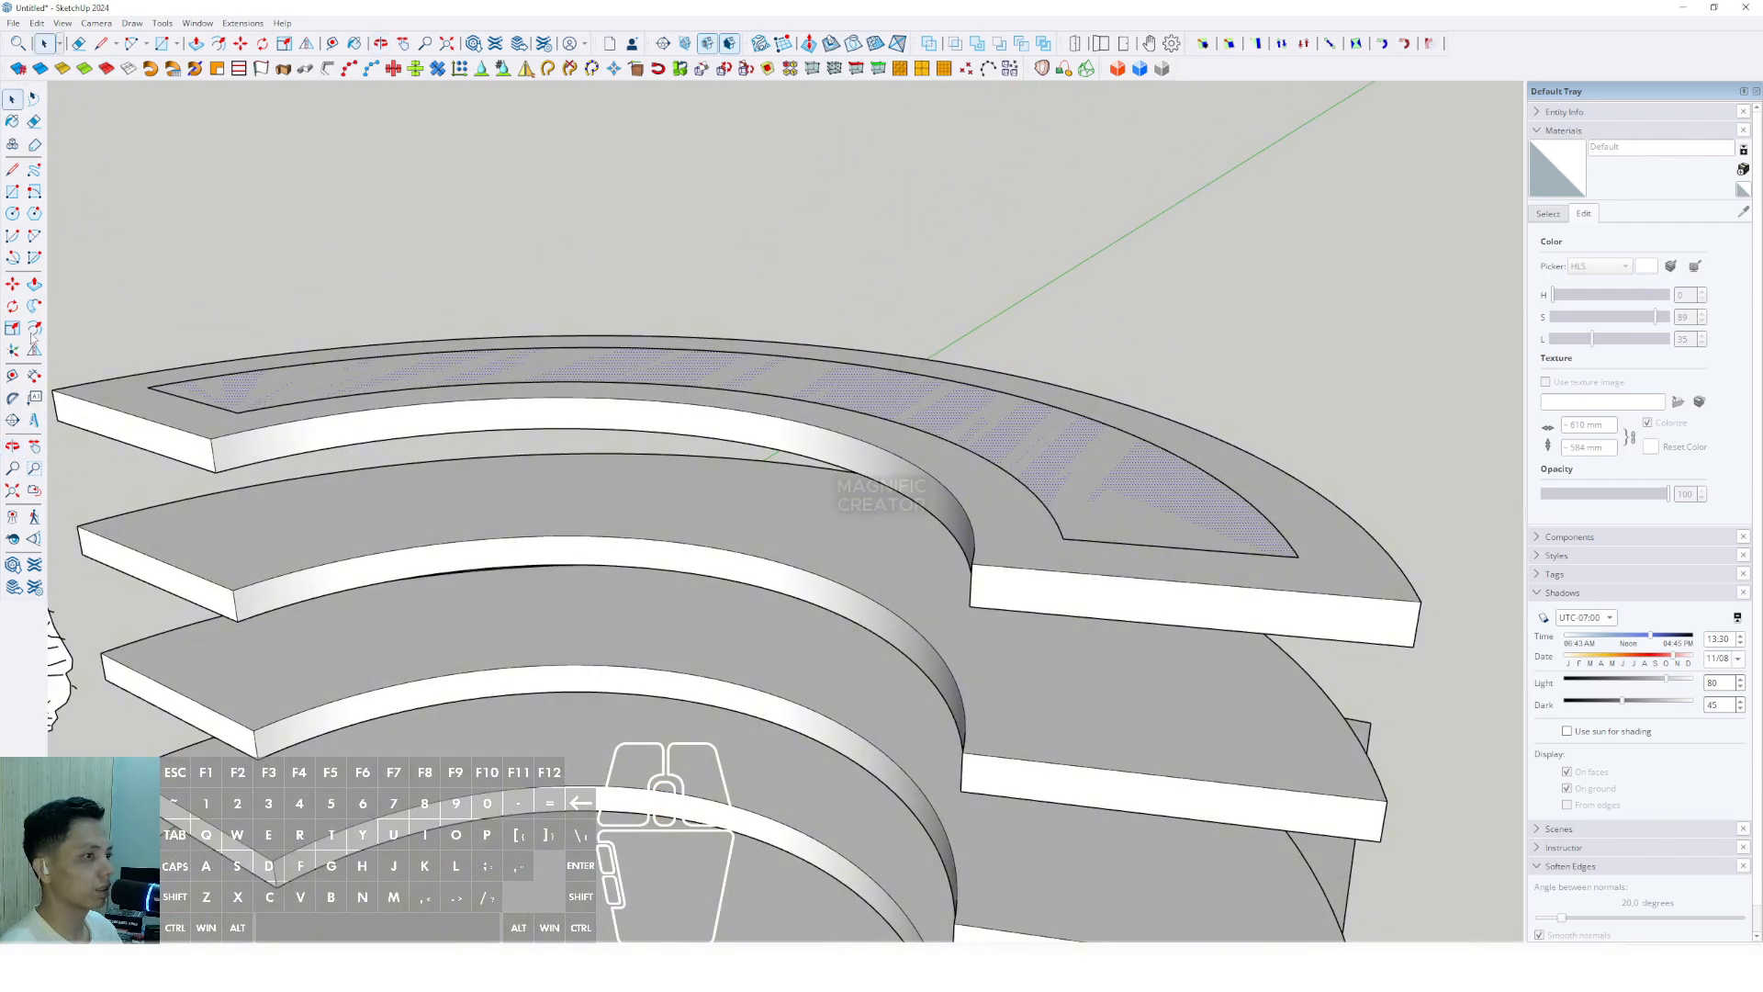
pyautogui.click(1078, 440)
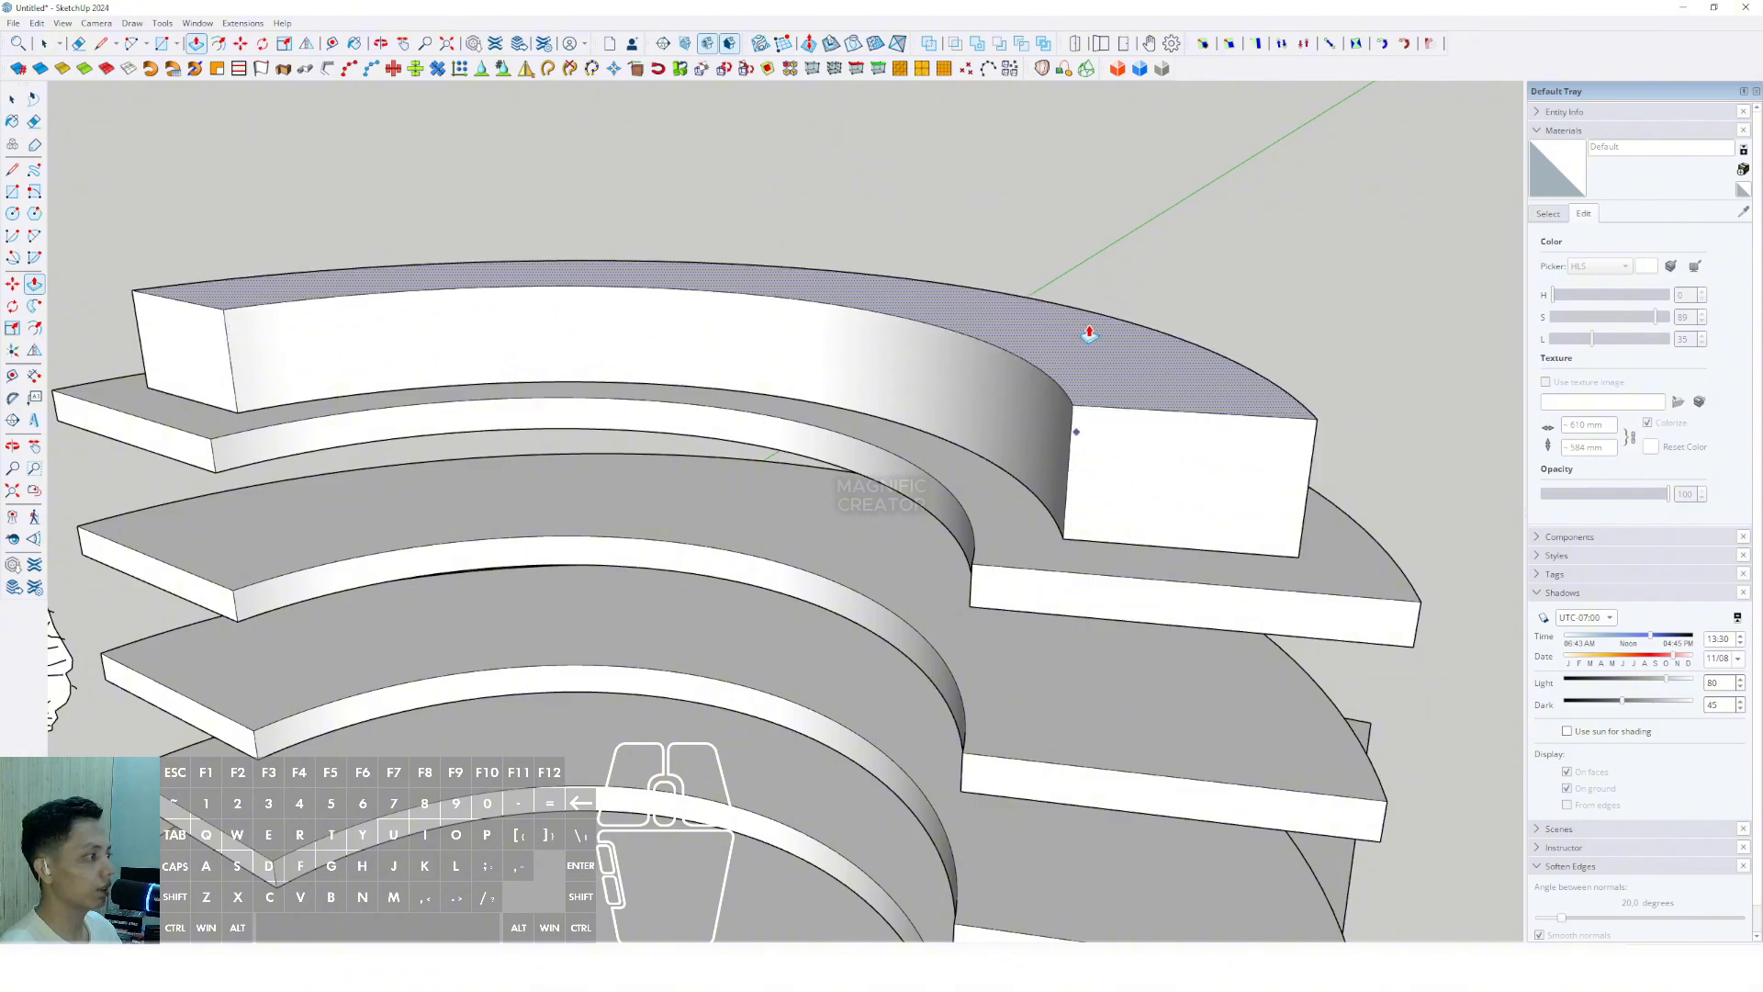
pyautogui.click(1100, 396)
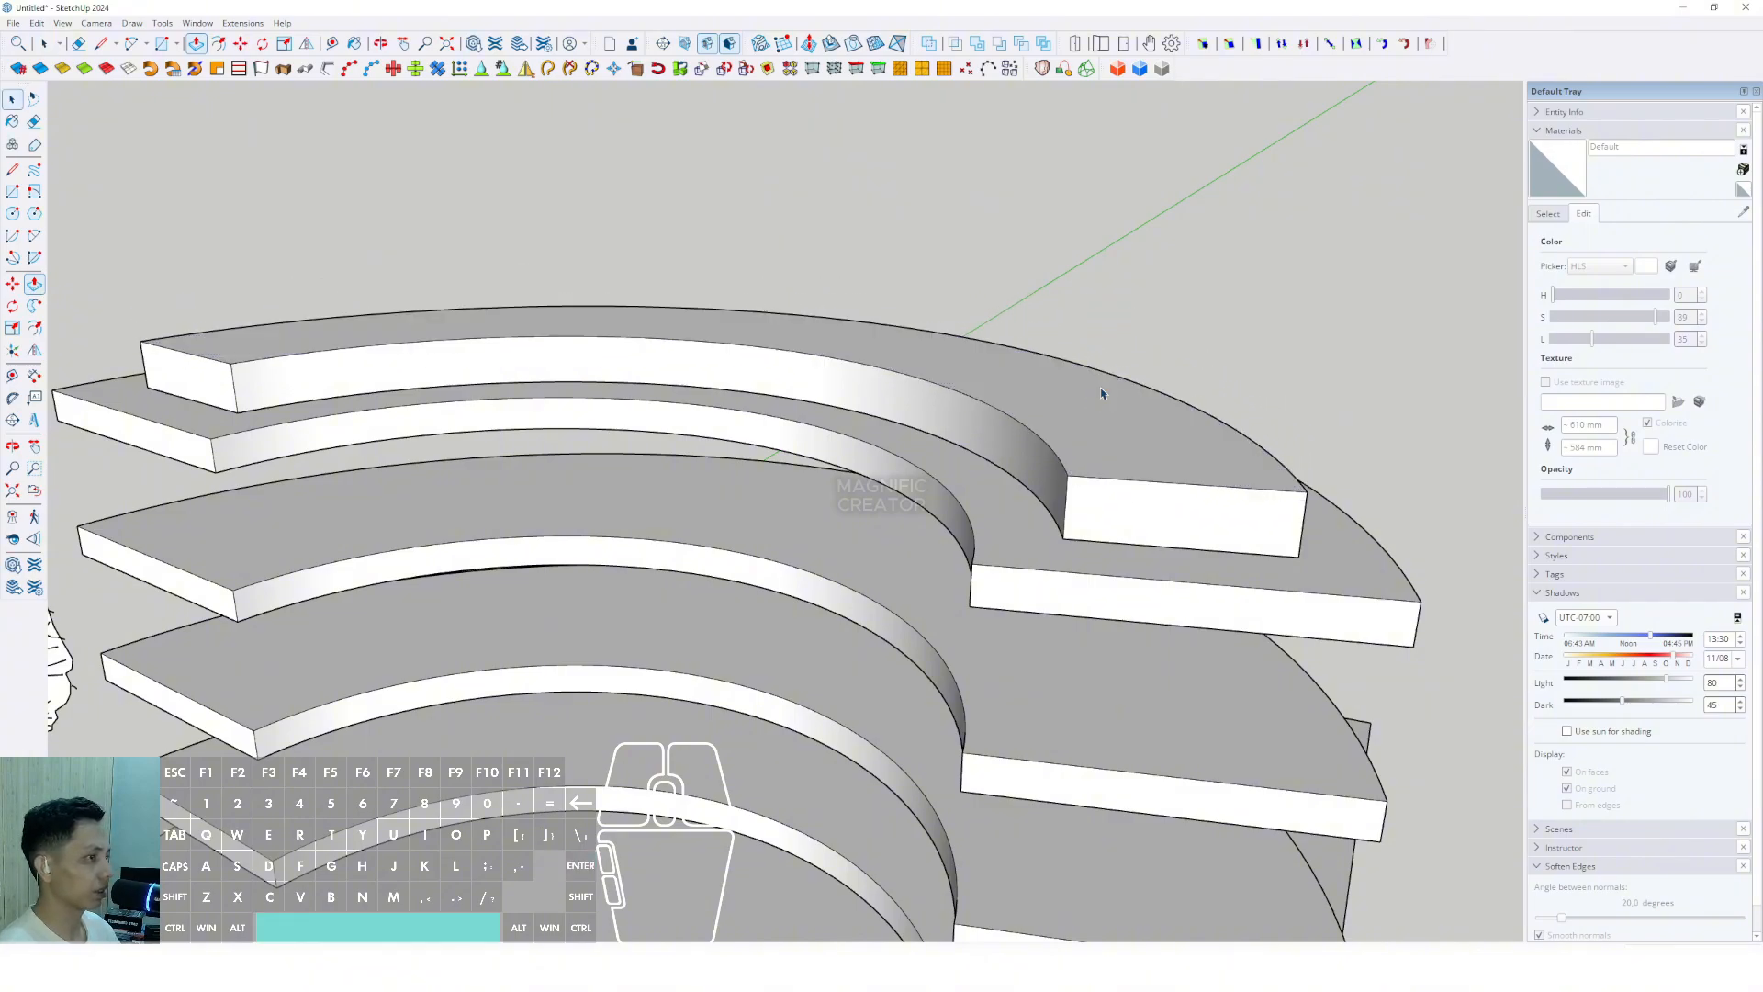
# Select all connected geometry of the extruded arc block and make it a group.
pyautogui.moveTo(1102, 395); pyautogui.dragTo(1000, 464, button='middle')
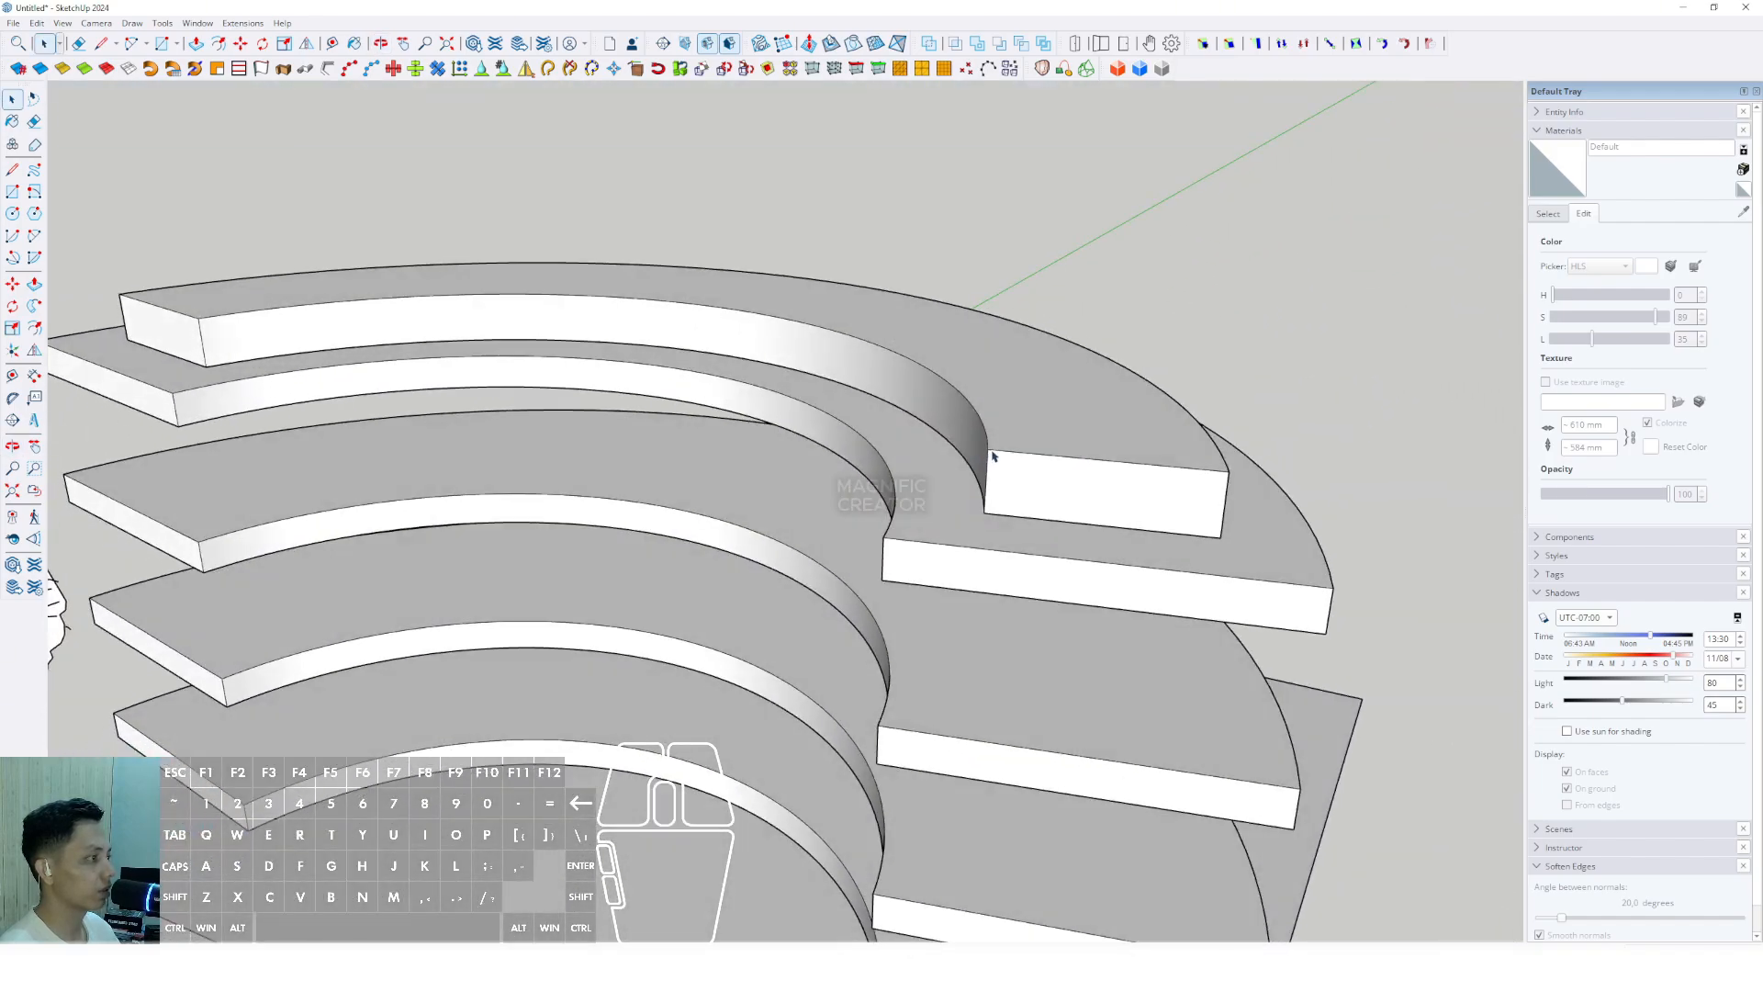
pyautogui.scroll(3, 1004, 463)
pyautogui.tripleClick(1028, 402)
pyautogui.rightClick(1026, 400)
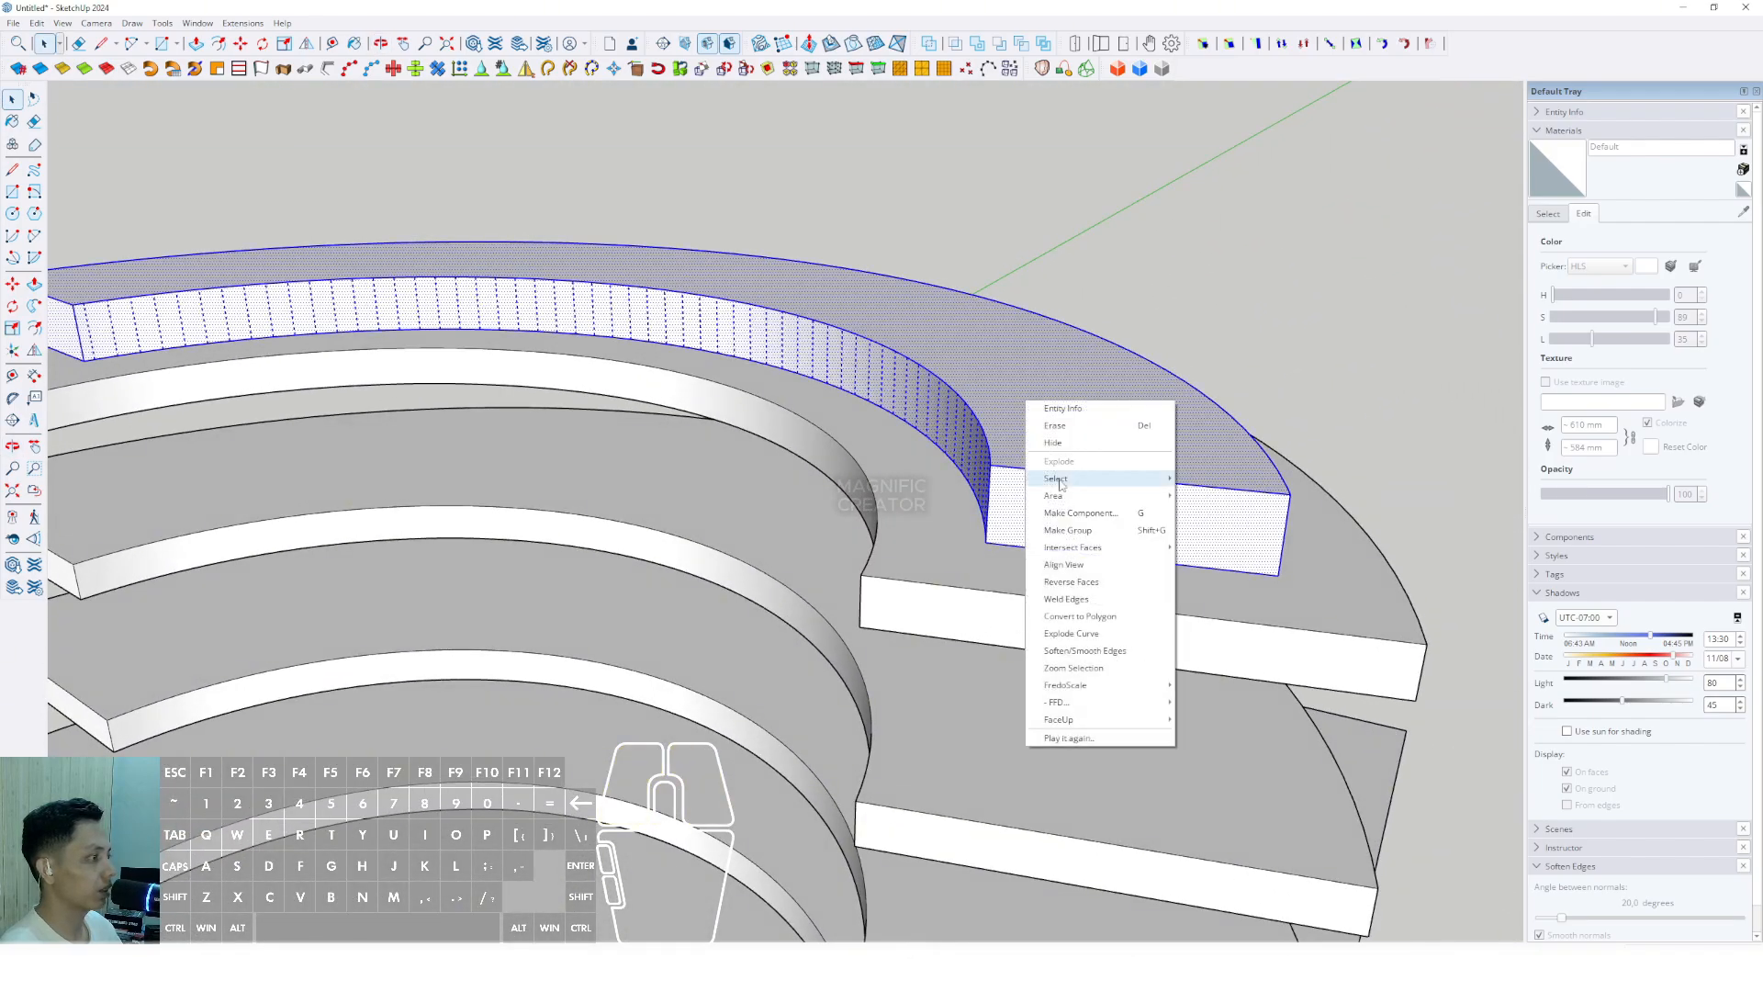
pyautogui.click(1054, 533)
# Copy the arc-shaped face floating above the stack straight down onto the top of the new storey block.
pyautogui.scroll(-4, 1002, 454)
pyautogui.moveTo(1000, 452); pyautogui.dragTo(1045, 431, button='middle')
pyautogui.scroll(-2, 1047, 527)
pyautogui.click(1040, 271)
pyautogui.moveTo(1035, 315)
pyautogui.mouseDown(button='middle')
pyautogui.moveTo(1022, 165)
pyautogui.moveTo(1016, 236)
pyautogui.moveTo(959, 199)
pyautogui.moveTo(913, 433)
pyautogui.moveTo(1088, 328)
pyautogui.moveTo(1049, 310)
pyautogui.mouseUp(button='middle')
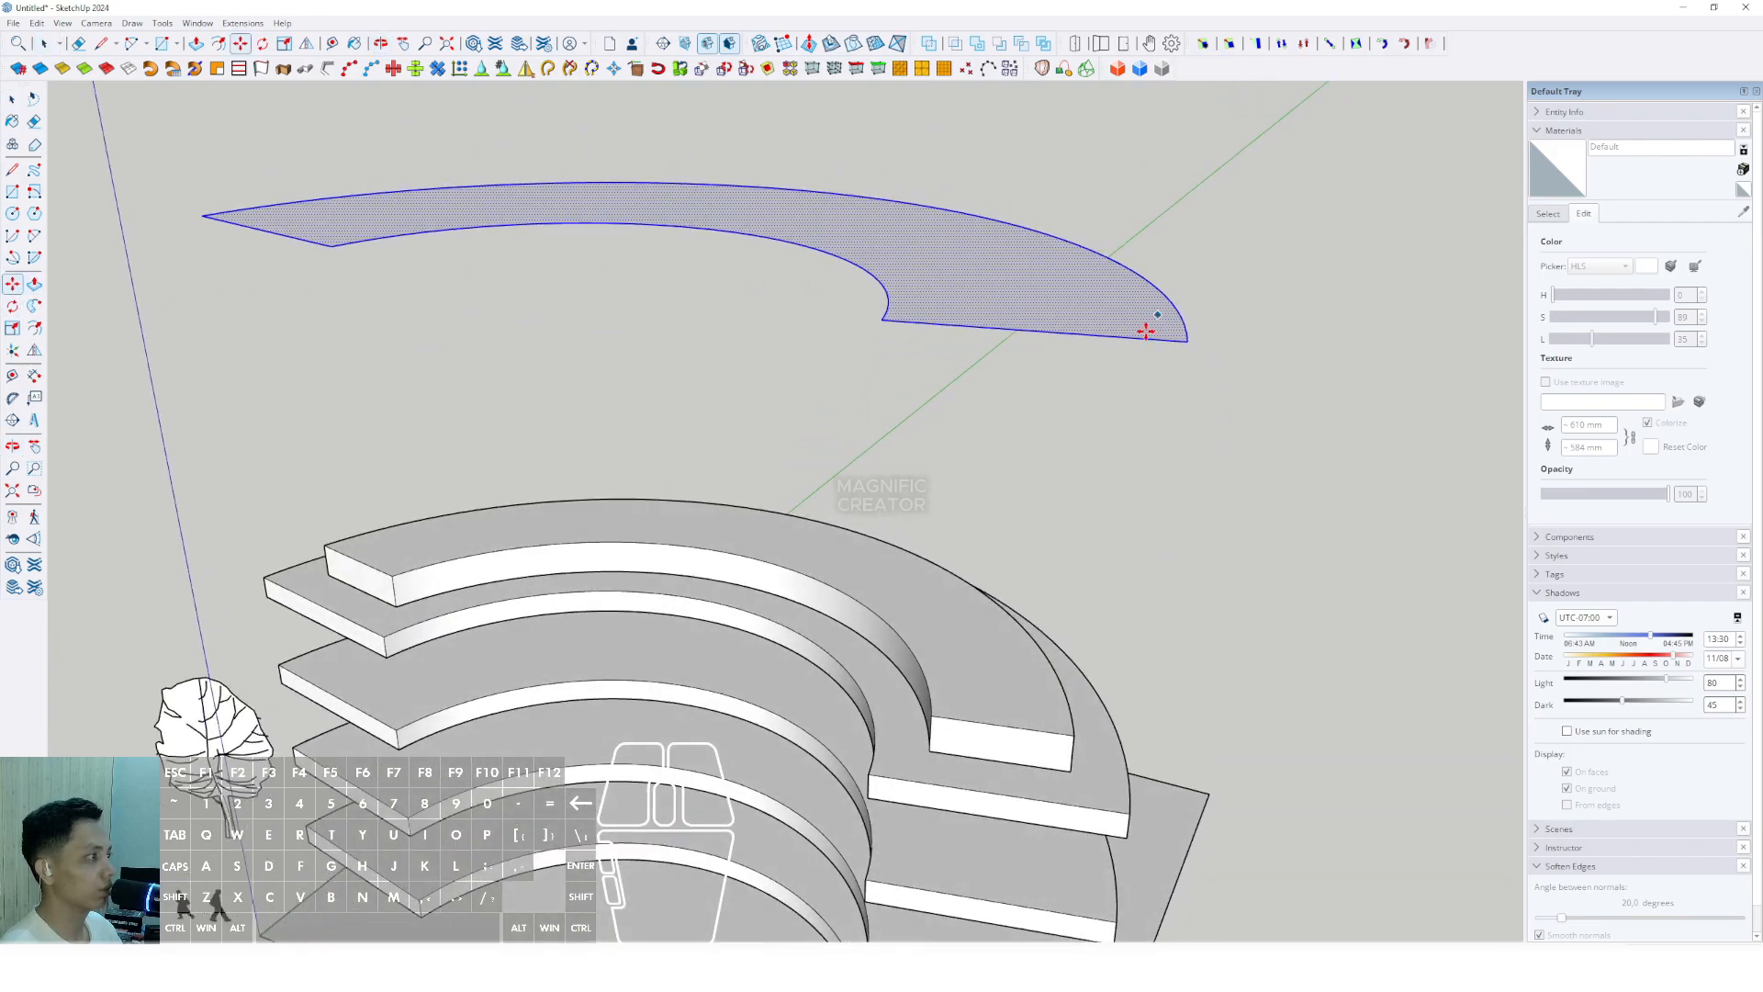
pyautogui.click(1184, 342)
pyautogui.click(1004, 701)
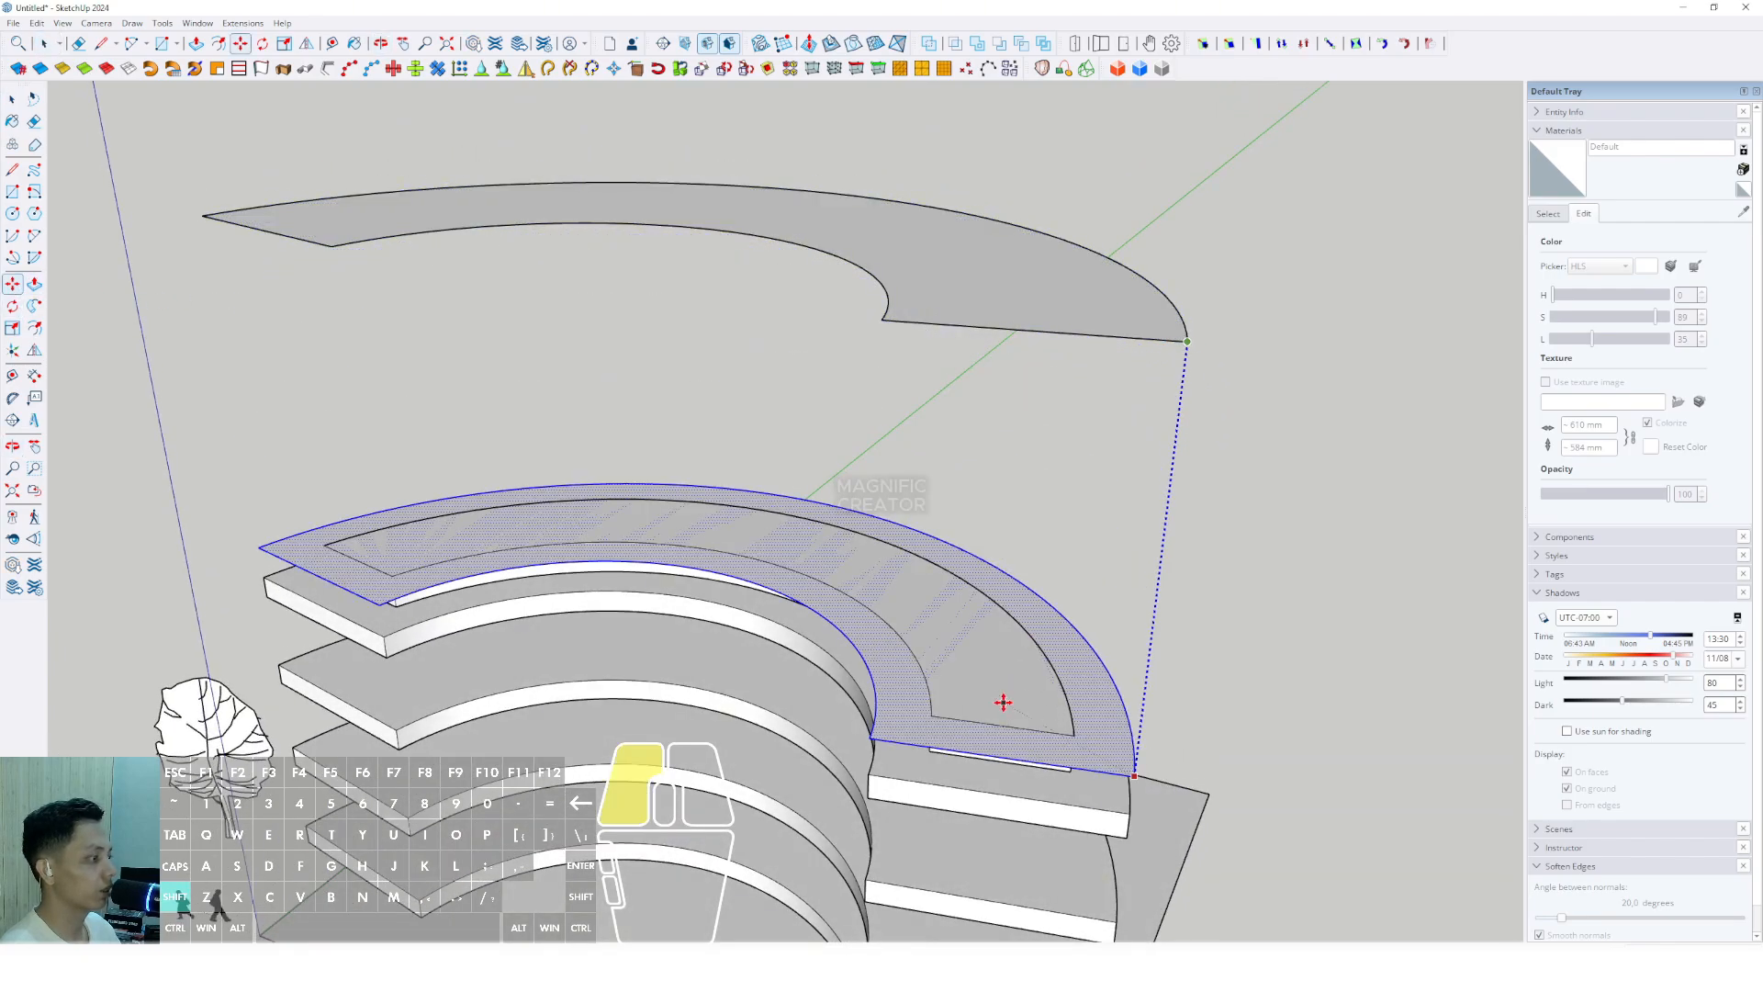
pyautogui.press('space')
# Offset the outline of the copied face inward, keeping it outside the storey block's outline.
pyautogui.scroll(1, 1044, 721)
pyautogui.scroll(5, 1093, 560)
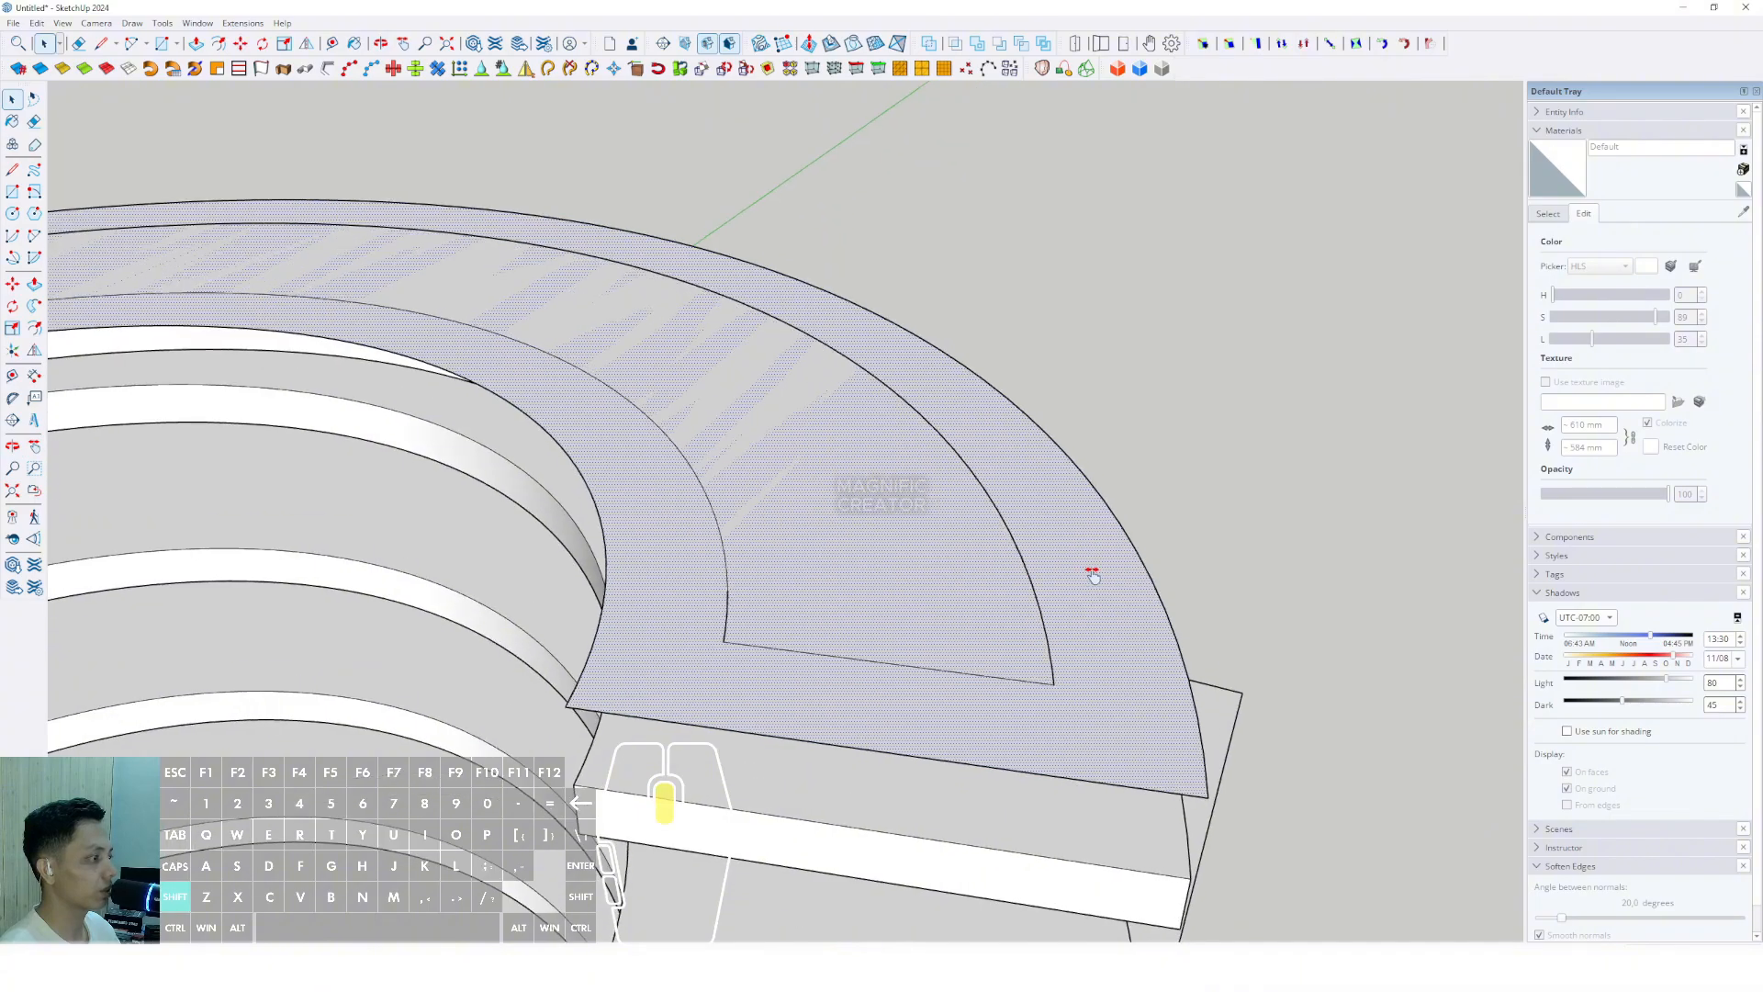
pyautogui.click(1111, 491)
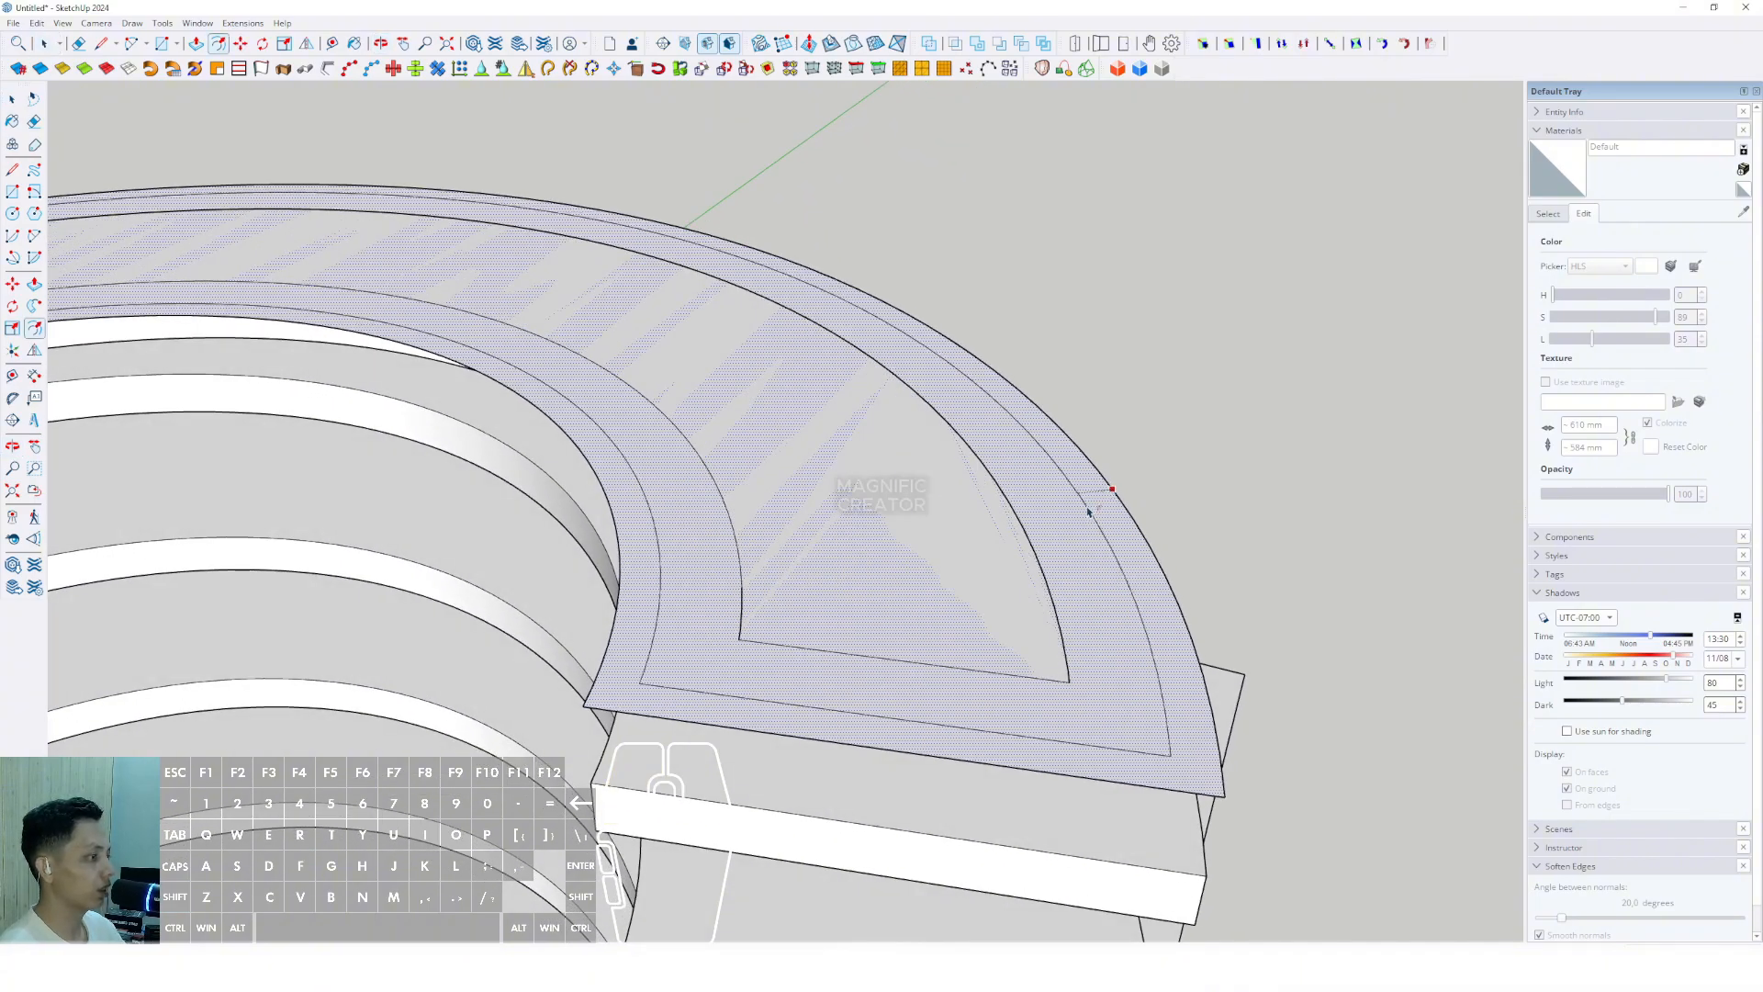
pyautogui.click(1088, 511)
# Erase the outer border face and its perimeter edges, leaving the smaller roof face overhanging the block.
pyautogui.scroll(1, 1071, 551)
pyautogui.moveTo(1070, 551); pyautogui.dragTo(1084, 538, button='middle')
pyautogui.click(1114, 503)
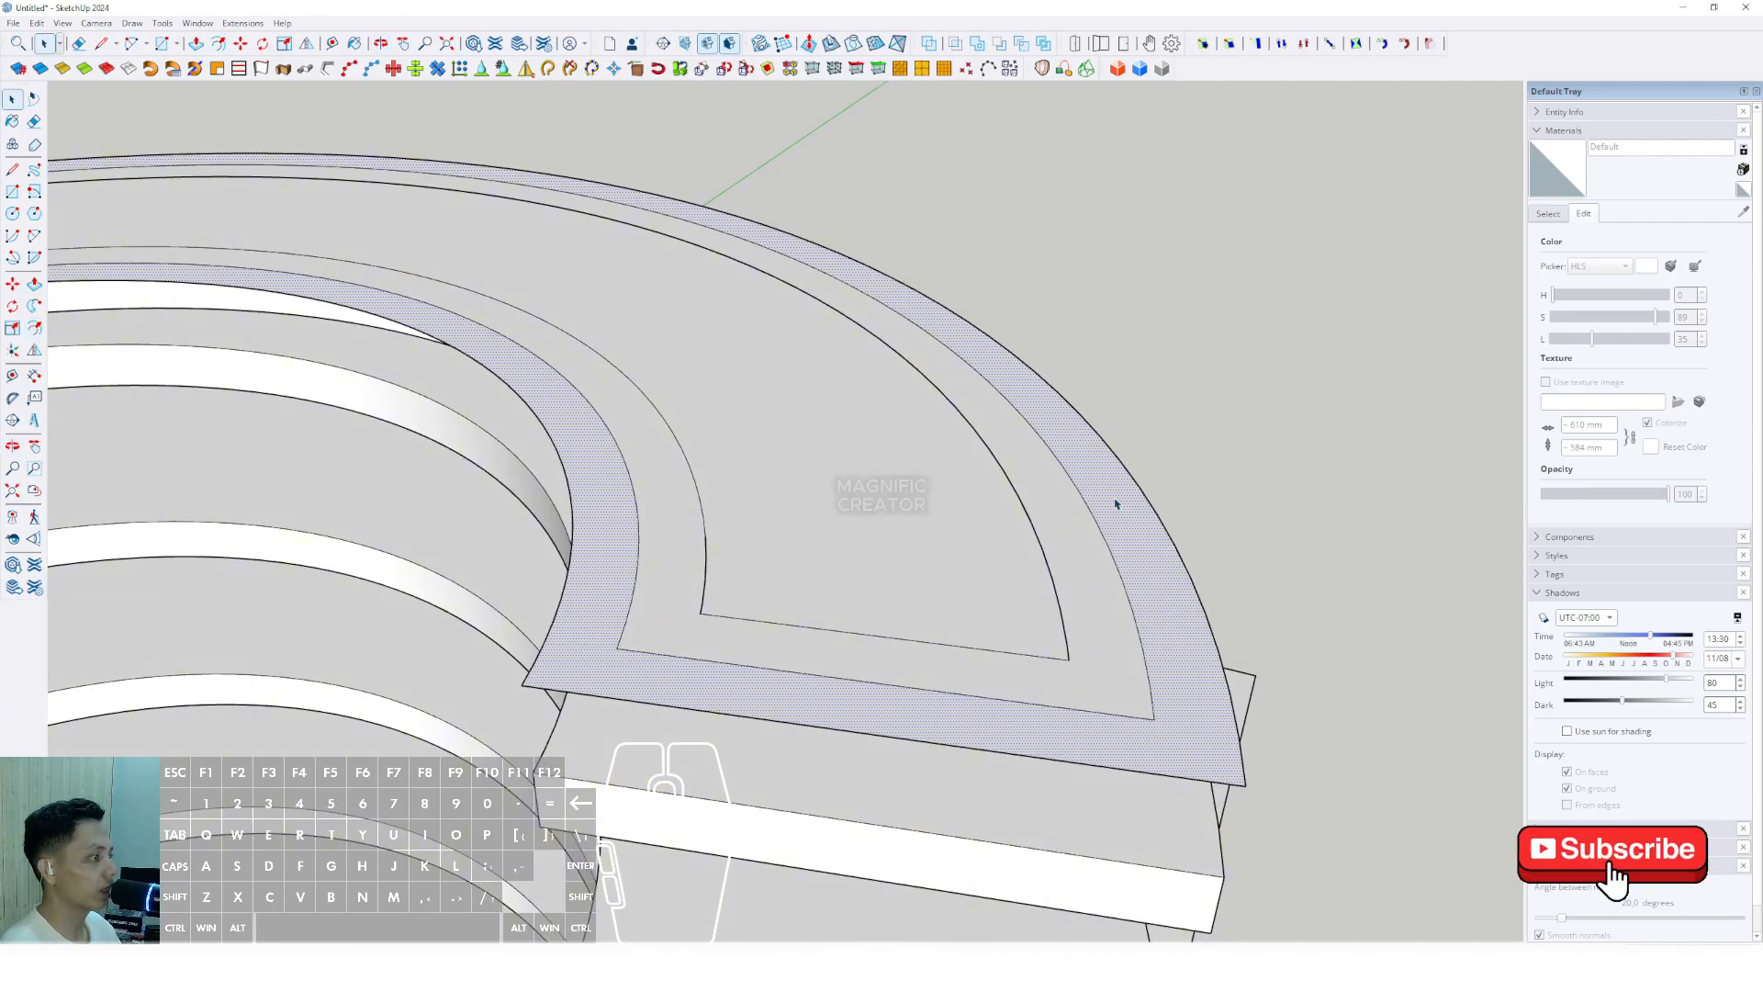
pyautogui.rightClick(1120, 498)
pyautogui.click(1148, 512)
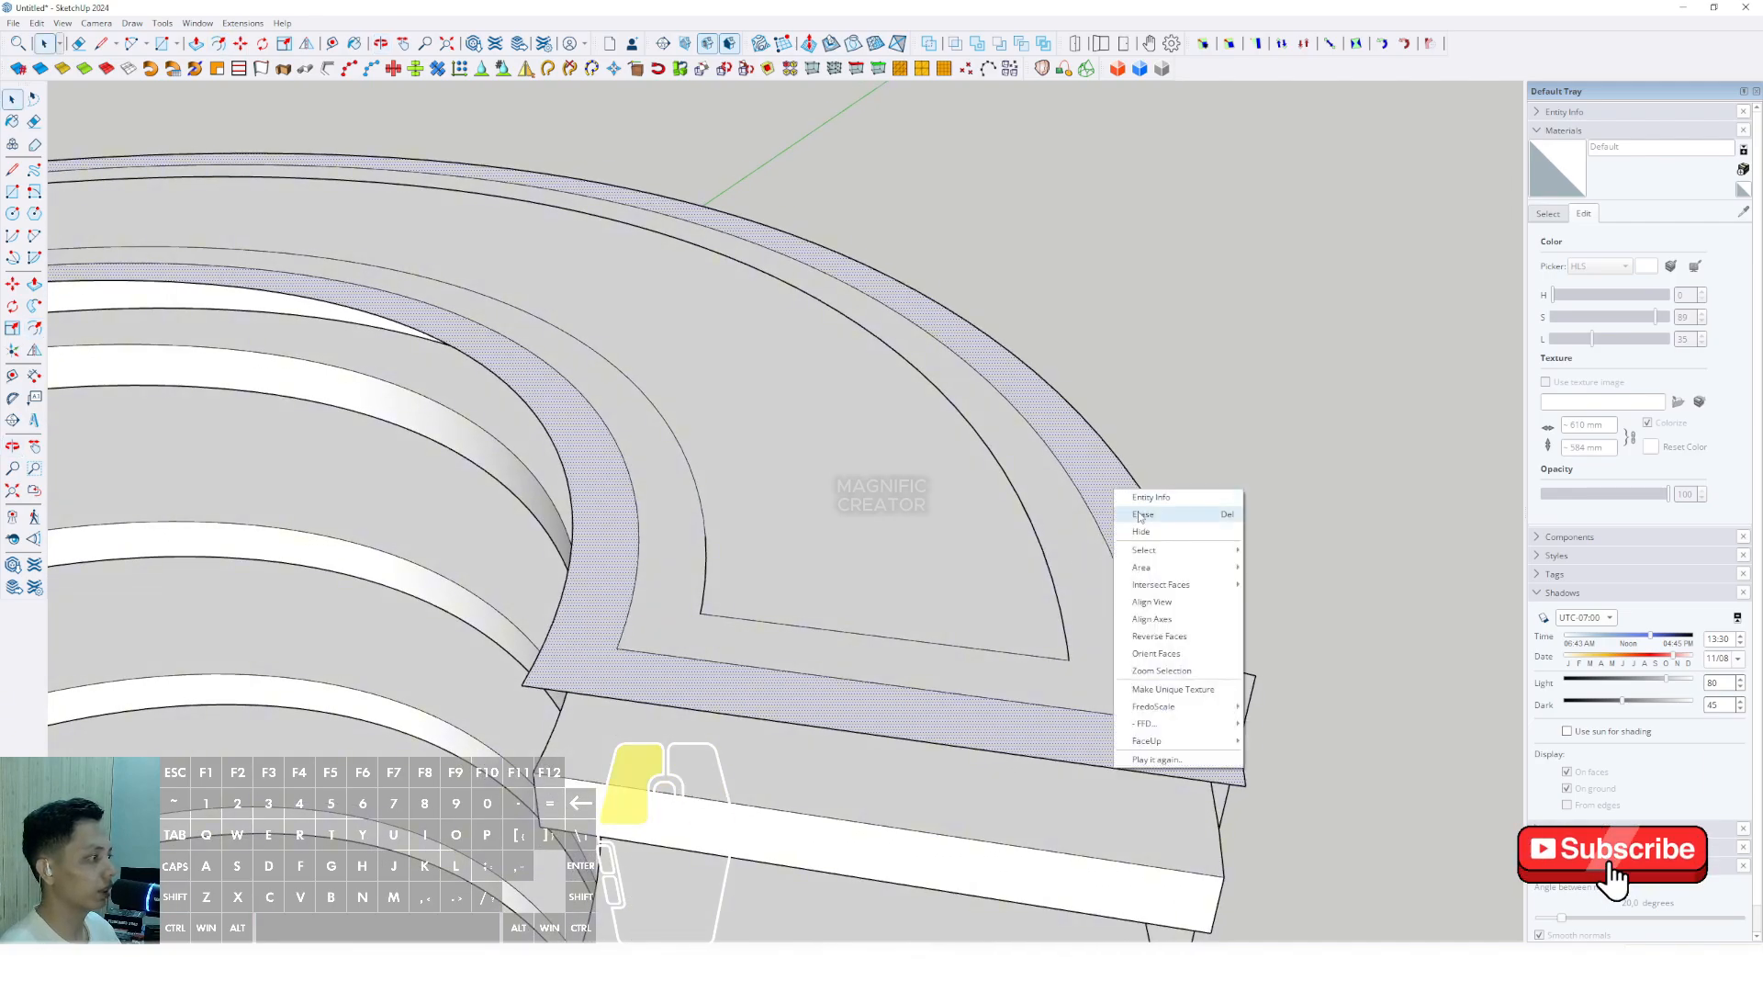
pyautogui.click(1123, 471)
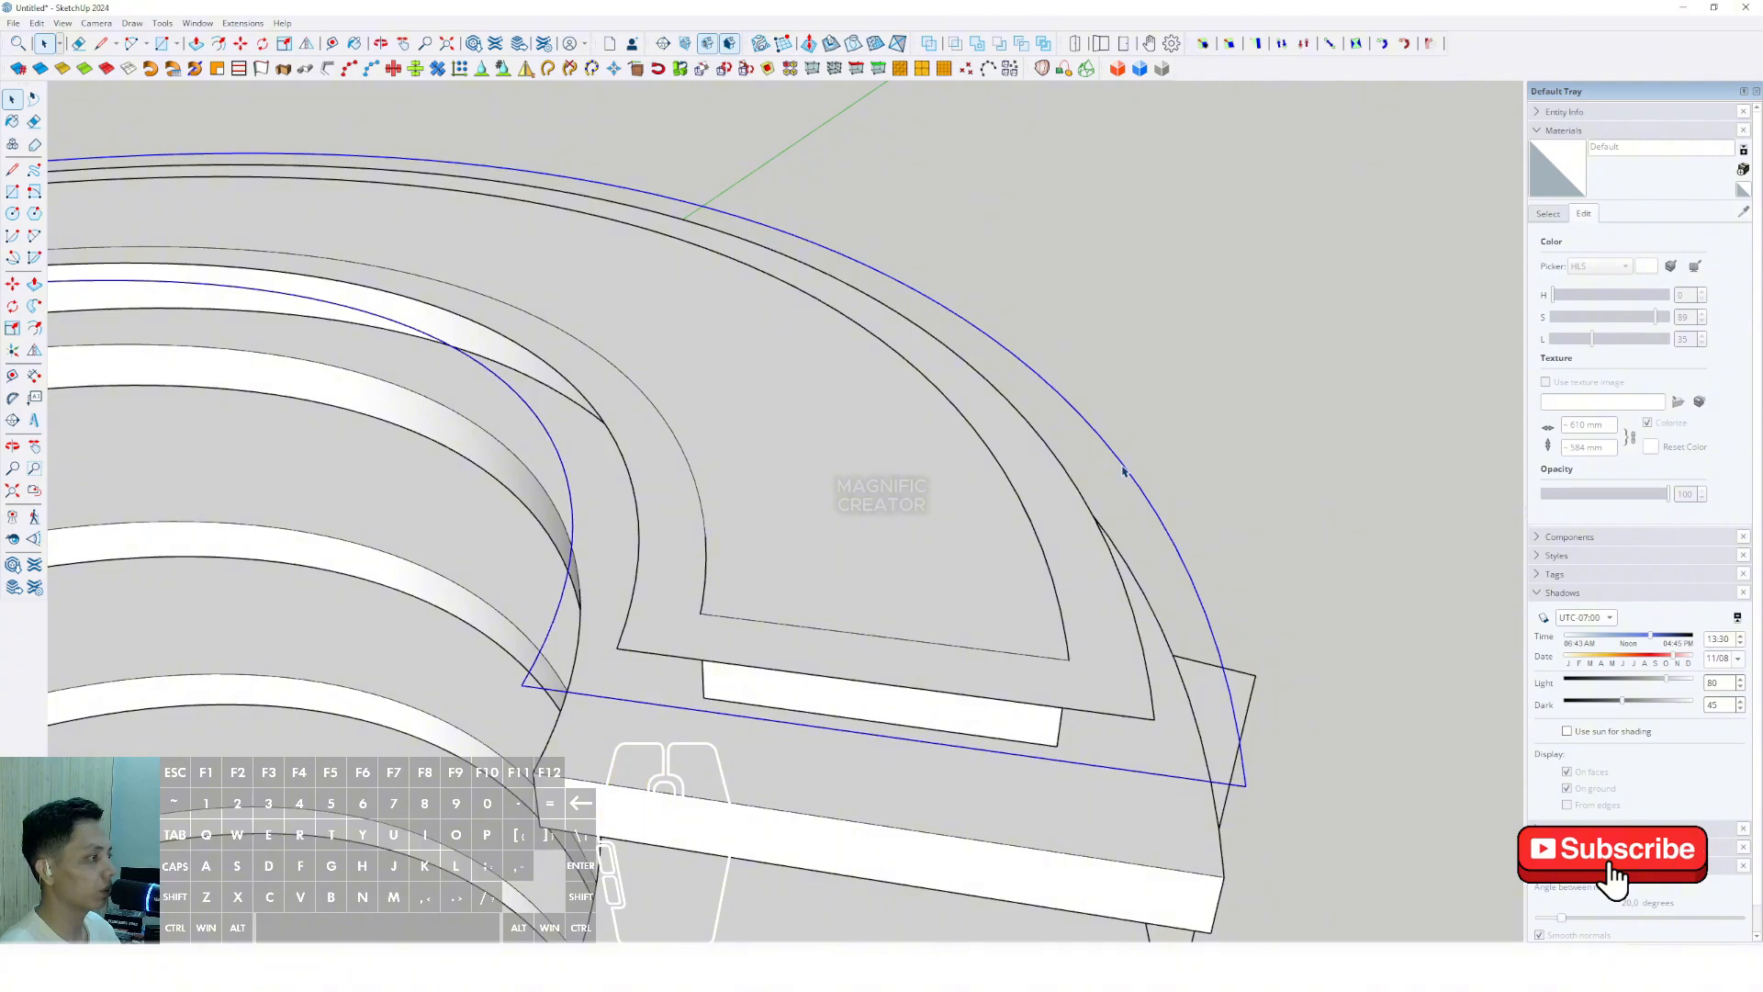
pyautogui.rightClick(1124, 471)
pyautogui.click(1141, 492)
# Rotate a copy of the roof face's straight end edge inward about its inner corner as a diagonal hip line.
pyautogui.scroll(-3, 1014, 549)
pyautogui.moveTo(1015, 549)
pyautogui.mouseDown(button='middle')
pyautogui.moveTo(985, 538)
pyautogui.moveTo(1056, 512)
pyautogui.moveTo(1125, 586)
pyautogui.moveTo(1110, 500)
pyautogui.moveTo(1089, 539)
pyautogui.moveTo(1126, 594)
pyautogui.moveTo(1056, 570)
pyautogui.moveTo(1134, 576)
pyautogui.mouseUp(button='middle')
pyautogui.doubleClick(1067, 511)
pyautogui.scroll(-3, 1051, 504)
pyautogui.scroll(4, 1113, 562)
pyautogui.scroll(1, 1110, 499)
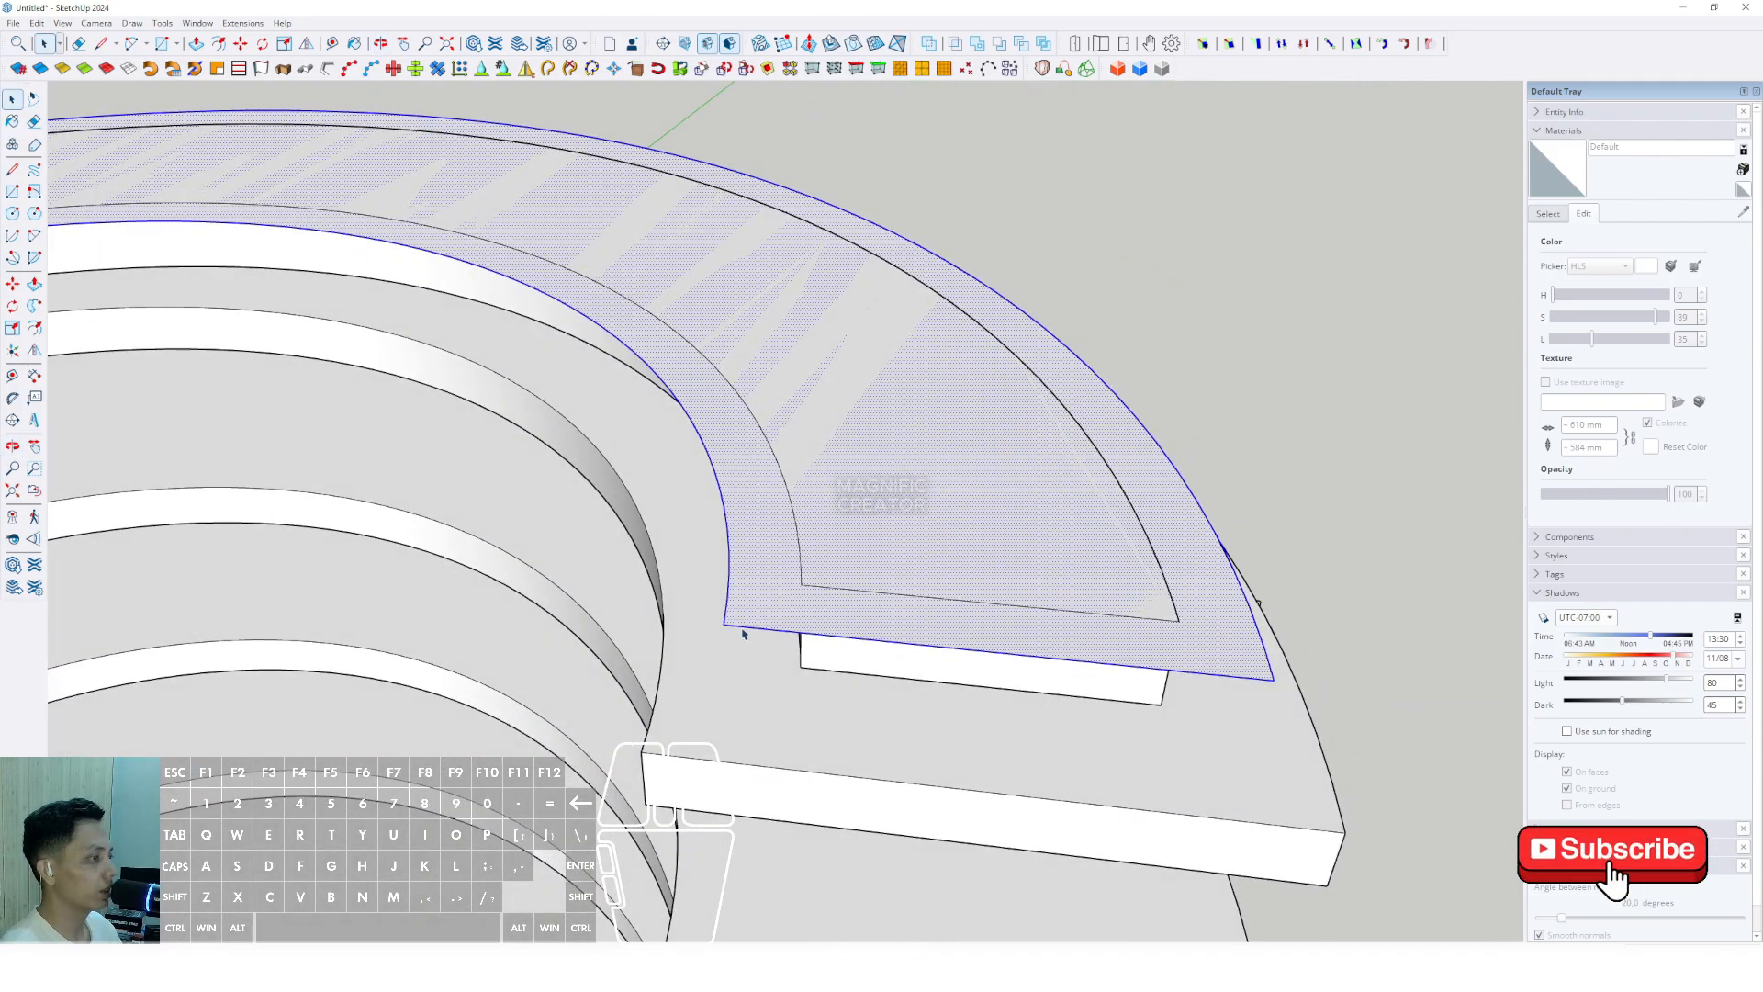
pyautogui.click(742, 626)
pyautogui.moveTo(743, 626); pyautogui.dragTo(843, 704, button='middle')
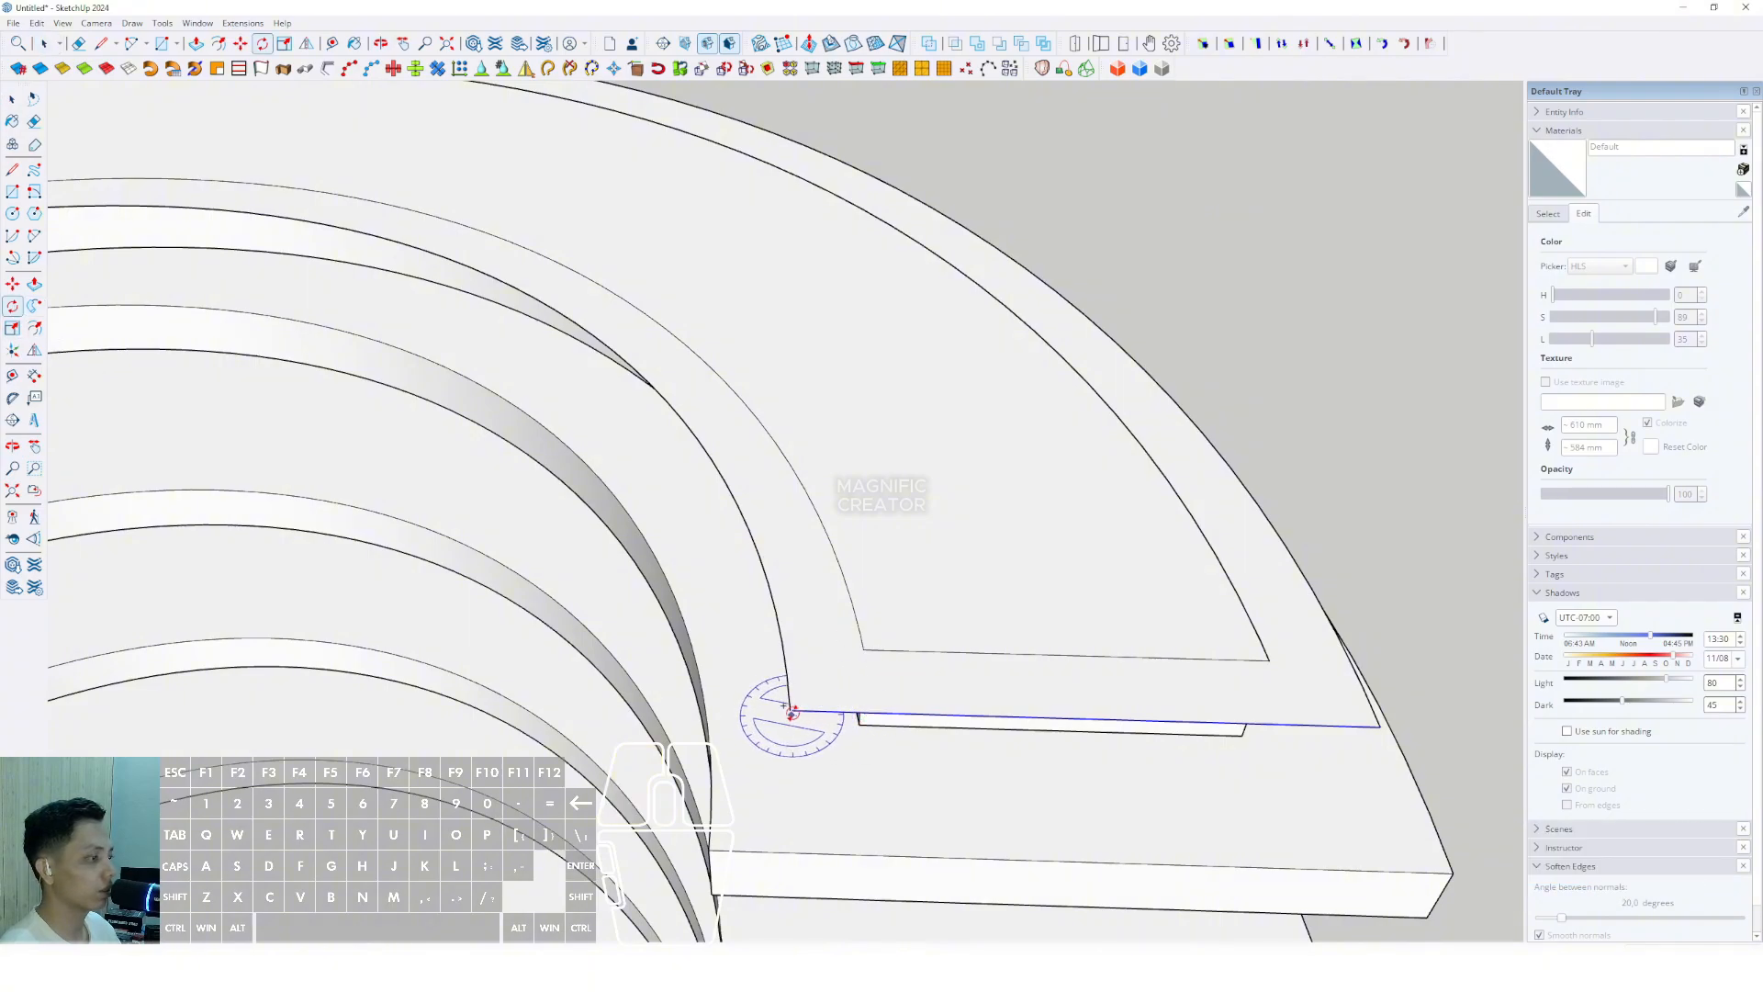
pyautogui.moveTo(989, 716); pyautogui.dragTo(964, 714, button='middle')
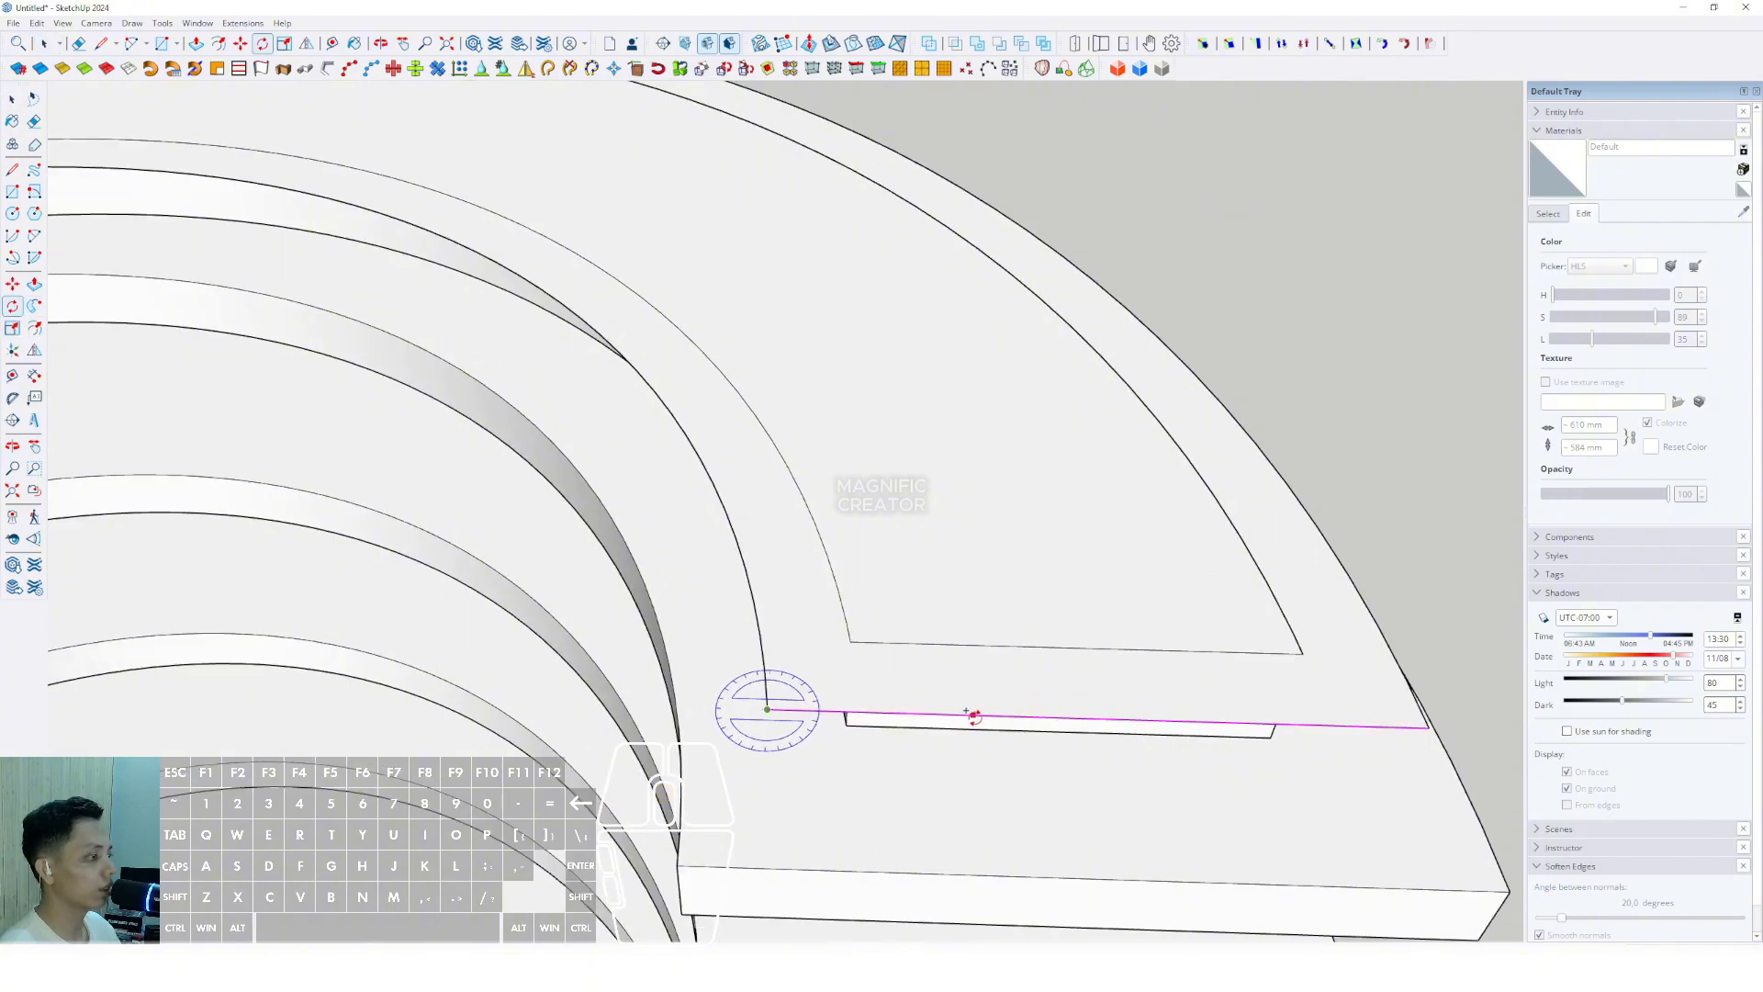
pyautogui.click(973, 716)
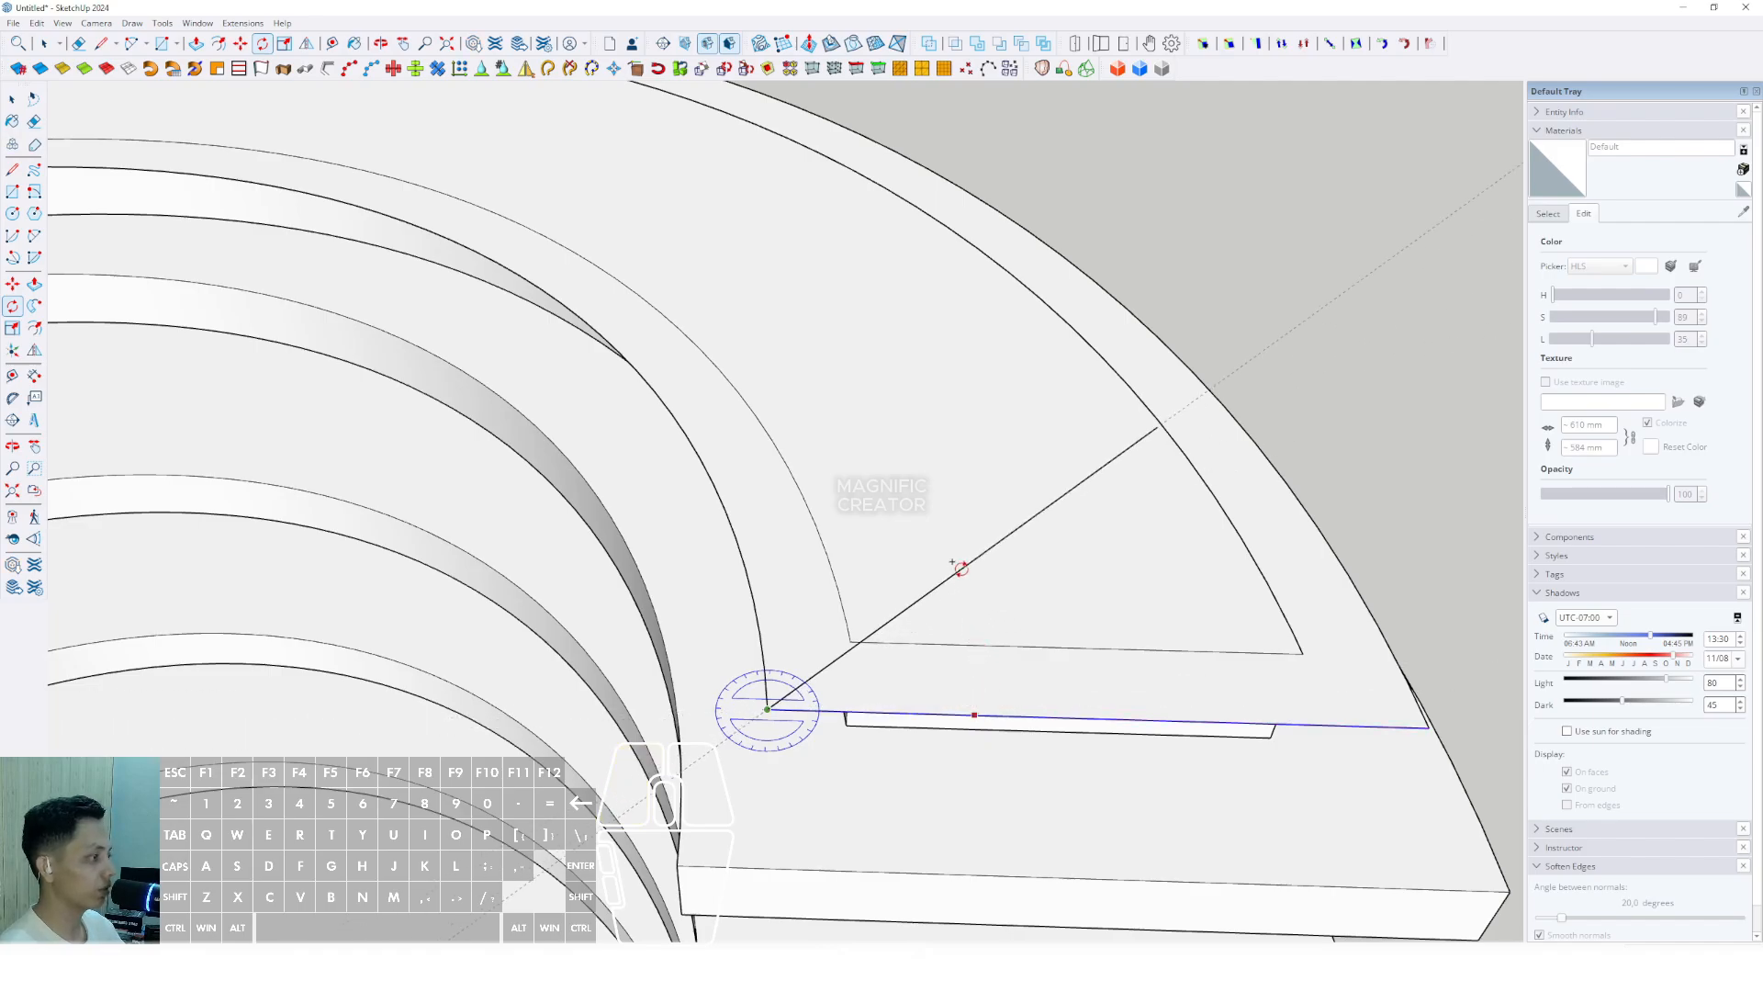
pyautogui.click(960, 569)
pyautogui.press('space')
# Rotate a copy of the same end edge about its outer corner and erase both diagonals' tails beyond their crossing.
pyautogui.moveTo(1004, 574); pyautogui.dragTo(514, 447, button='middle')
pyautogui.click(800, 703)
pyautogui.scroll(1, 802, 705)
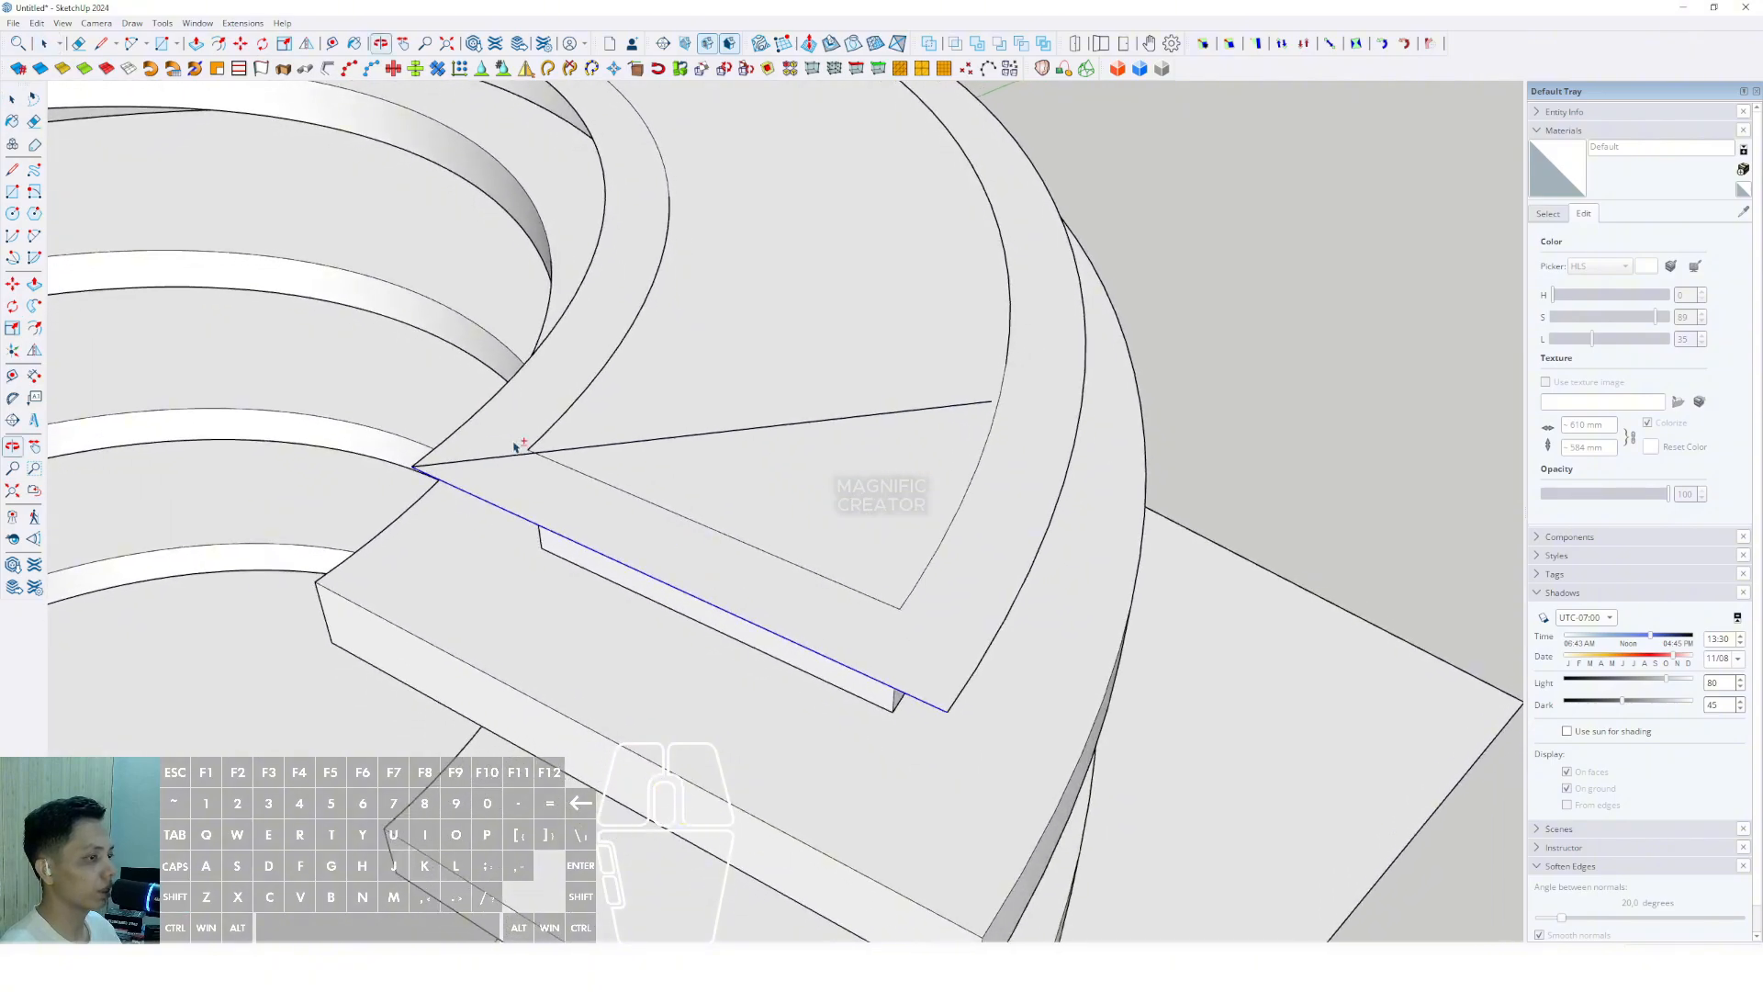
pyautogui.click(12, 307)
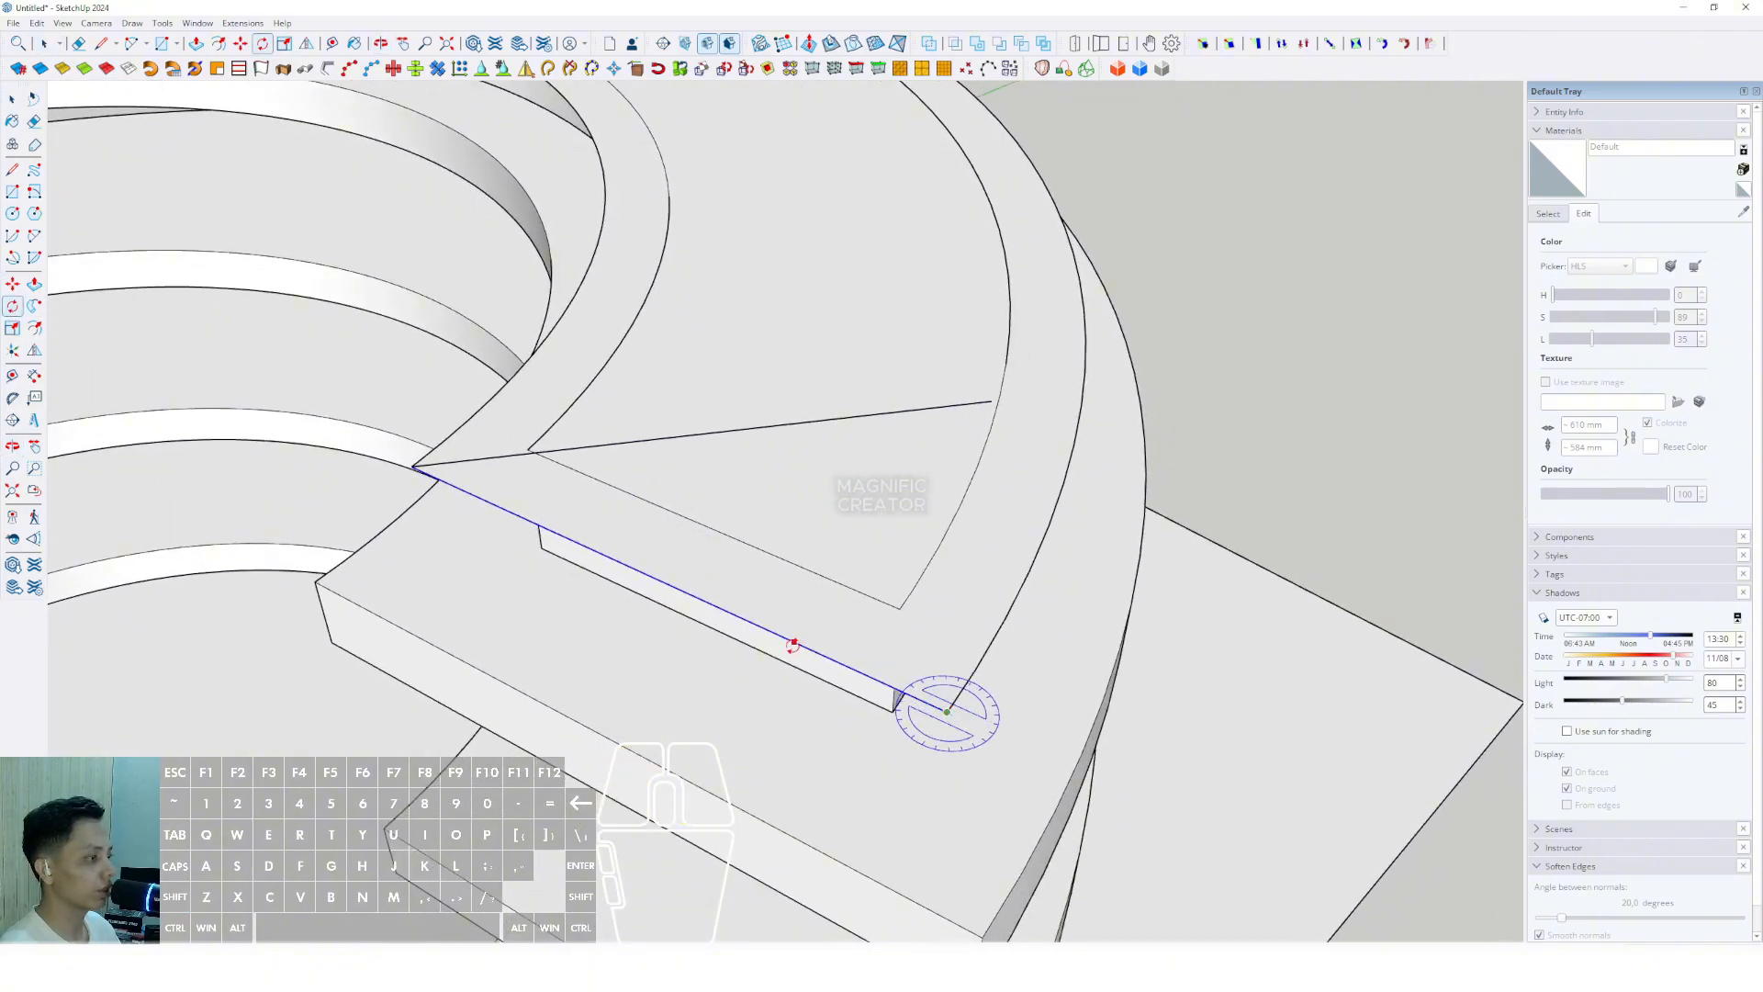
pyautogui.scroll(1, 789, 640)
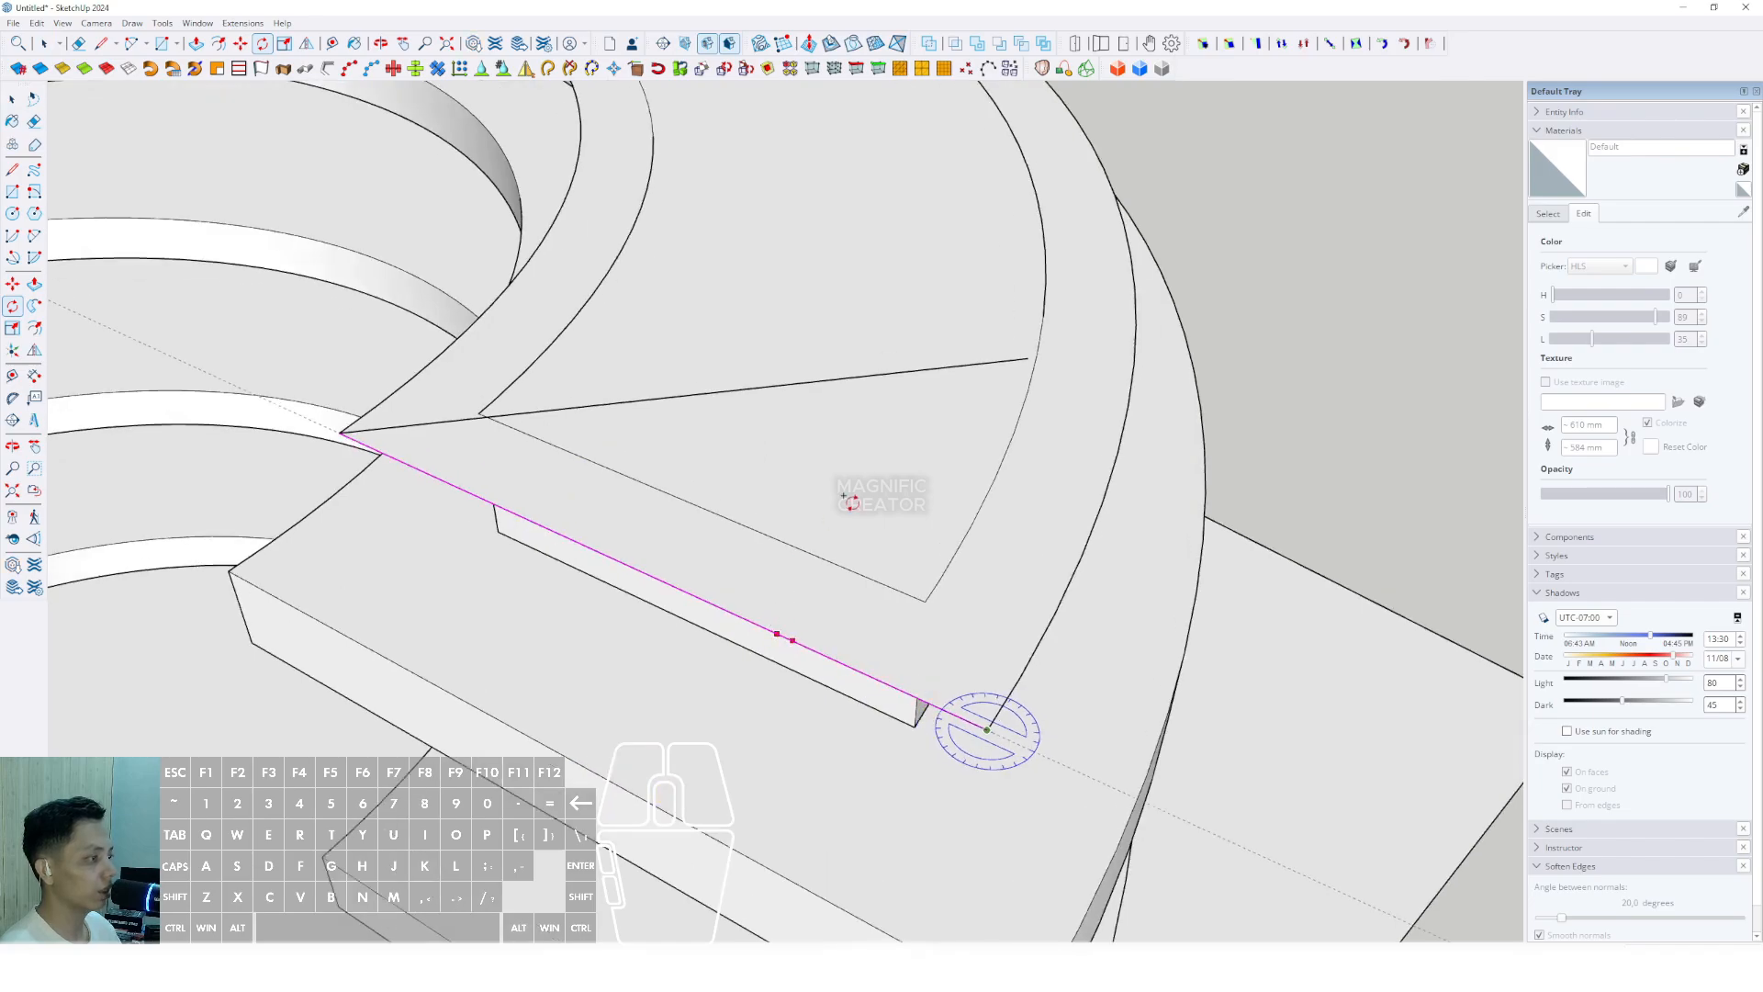
pyautogui.click(879, 484)
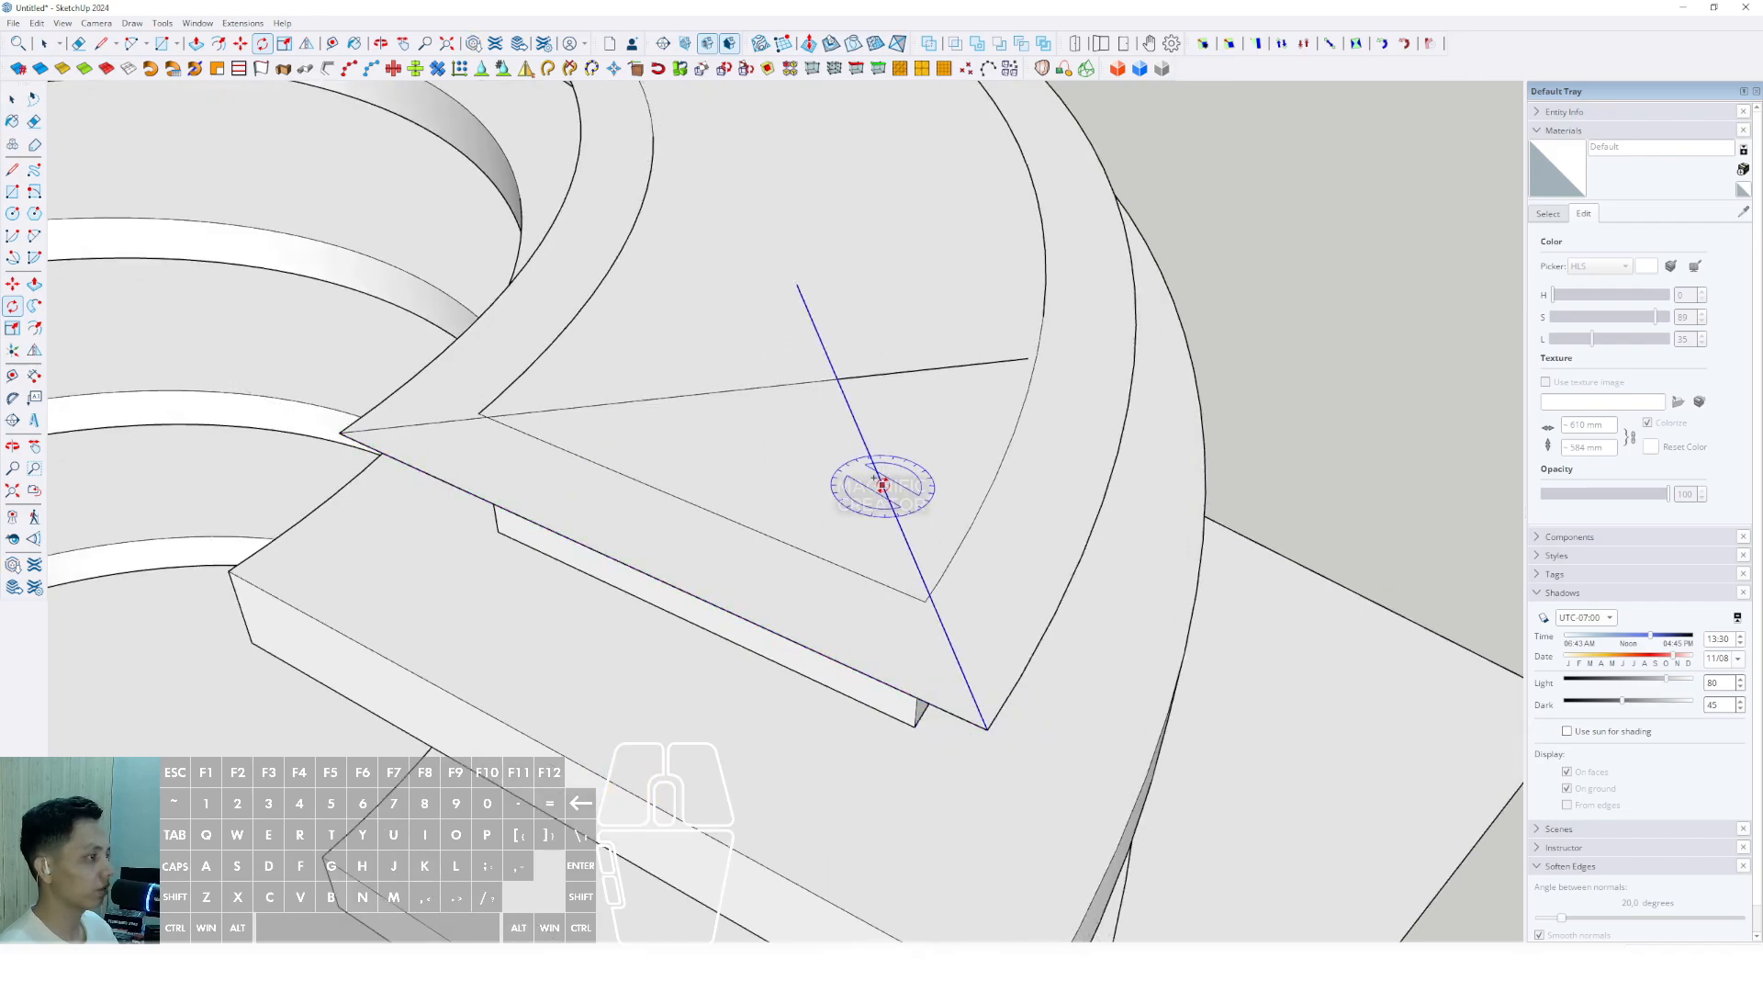
pyautogui.press('space')
pyautogui.moveTo(838, 363); pyautogui.dragTo(798, 358)
pyautogui.press('space')
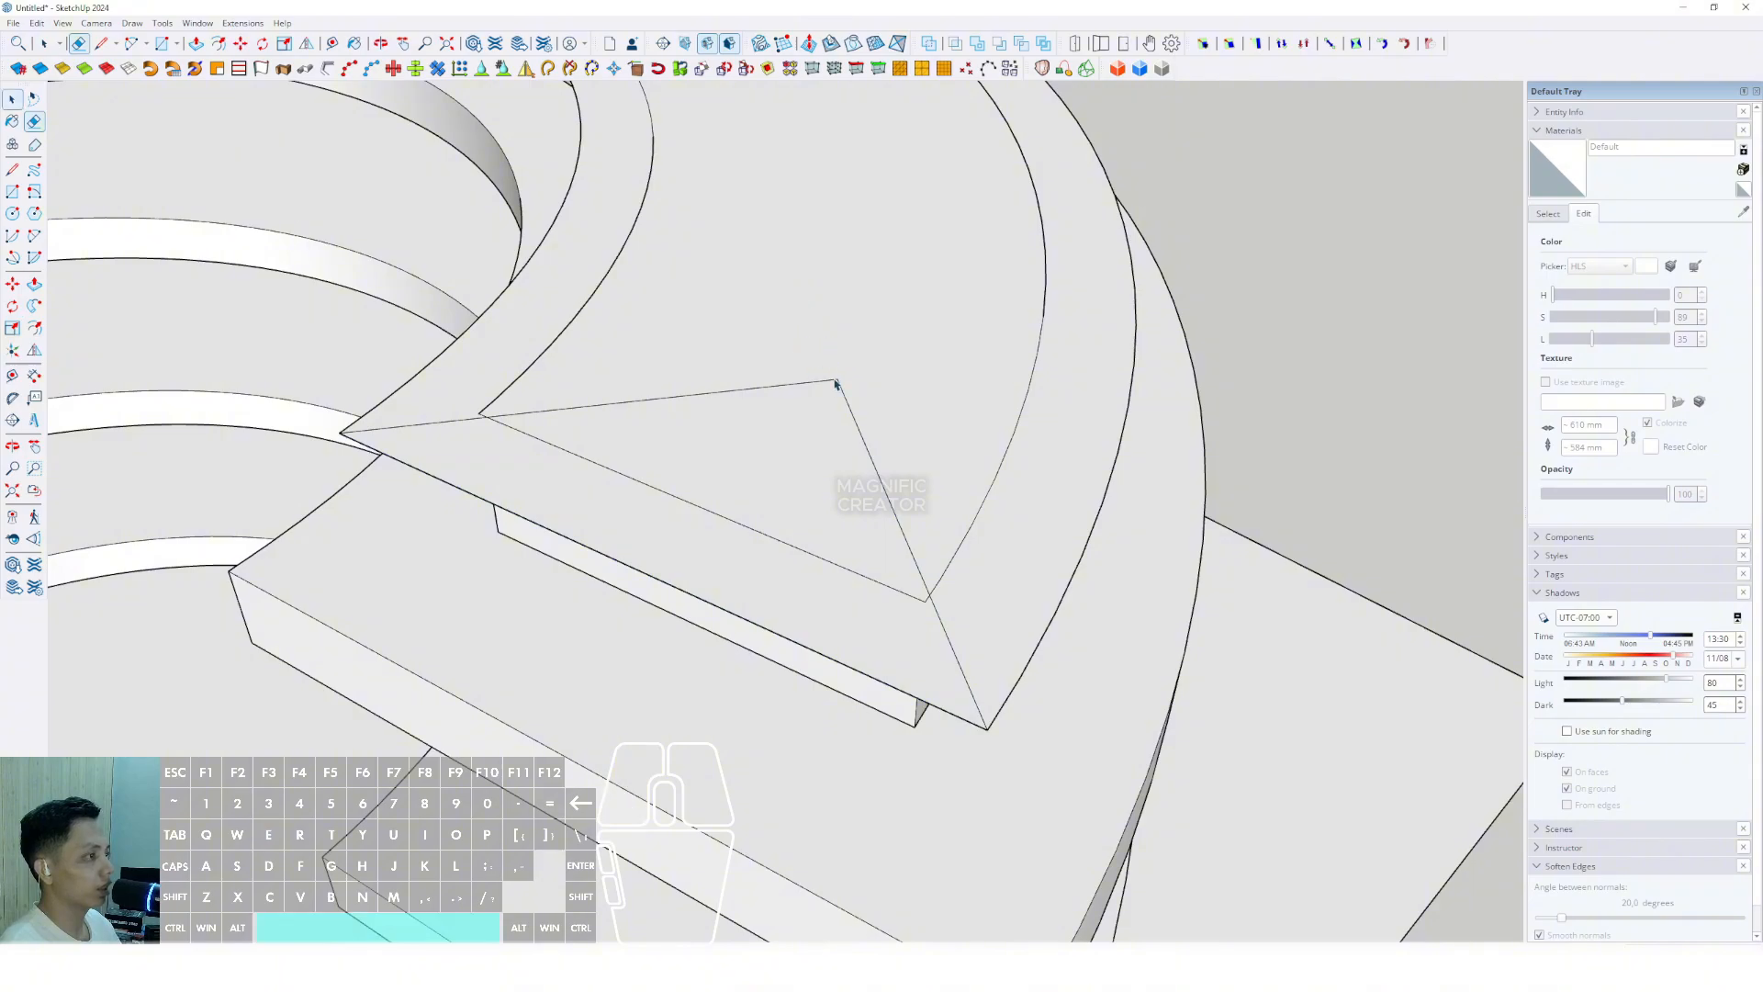
# Rotate a copy of the straight edge at the roof face's opposite end by 45 degrees about its inner corner.
pyautogui.scroll(-5, 835, 384)
pyautogui.moveTo(834, 434); pyautogui.dragTo(1120, 494, button='middle')
pyautogui.scroll(3, 588, 485)
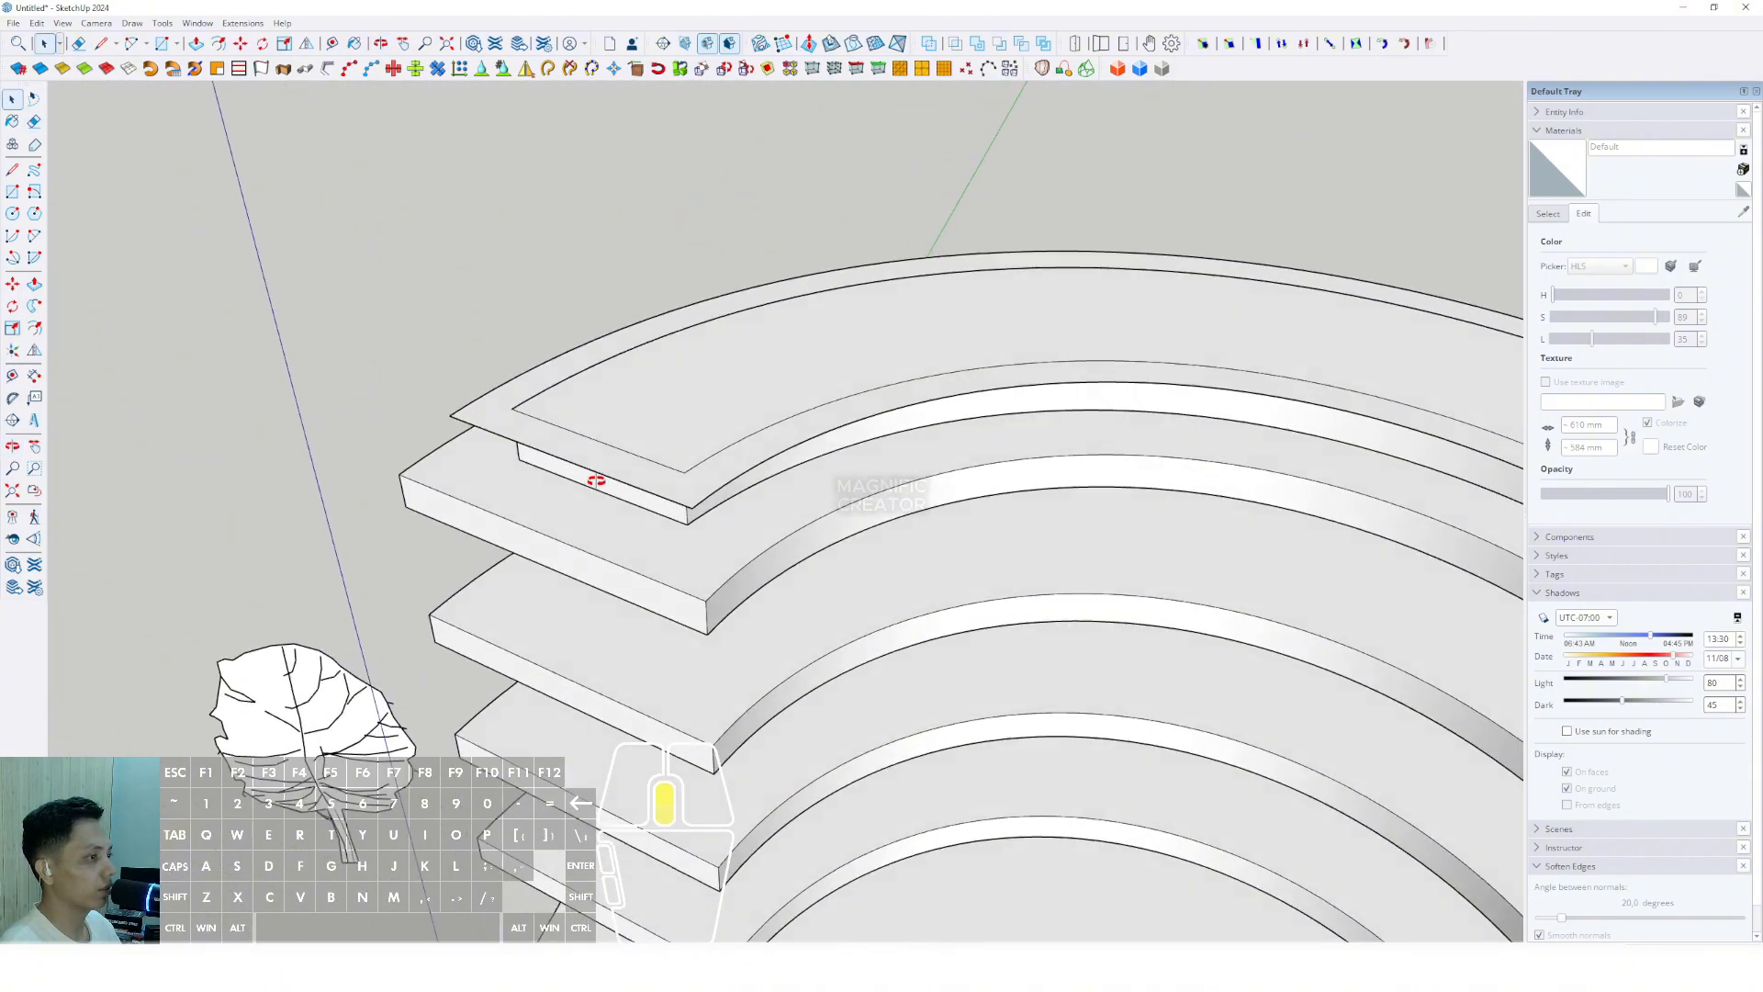
pyautogui.click(584, 485)
pyautogui.scroll(5, 584, 485)
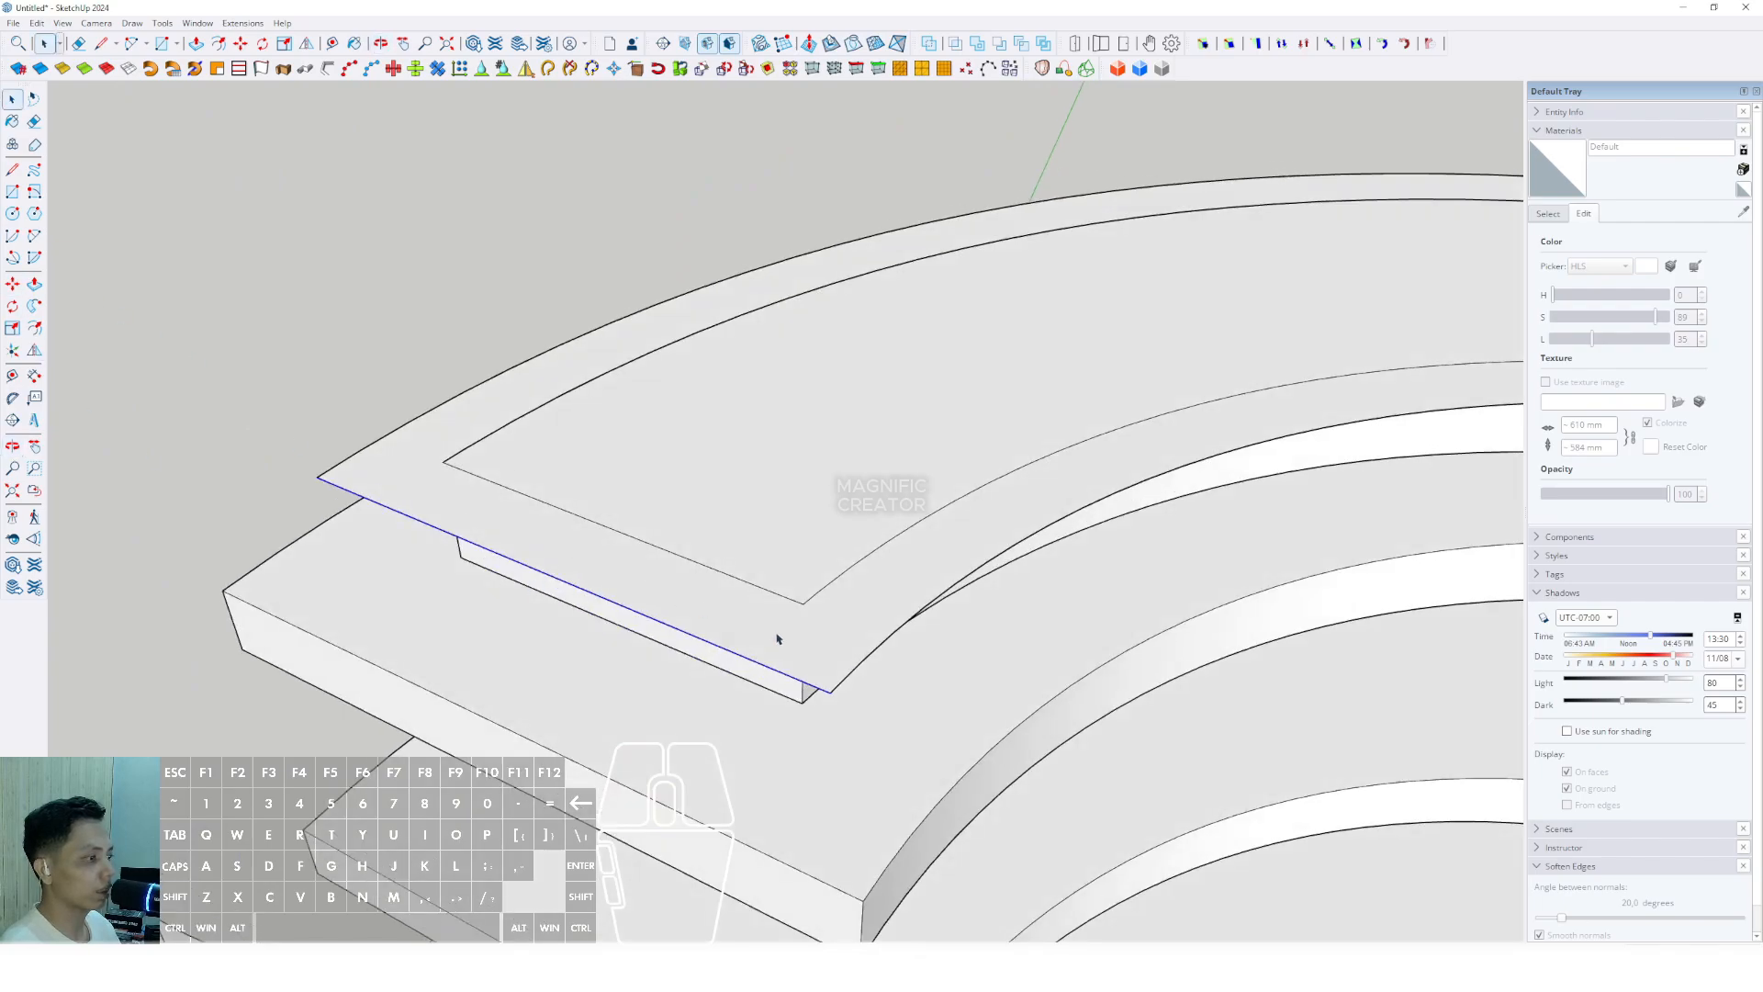
pyautogui.press('q')
pyautogui.click(702, 640)
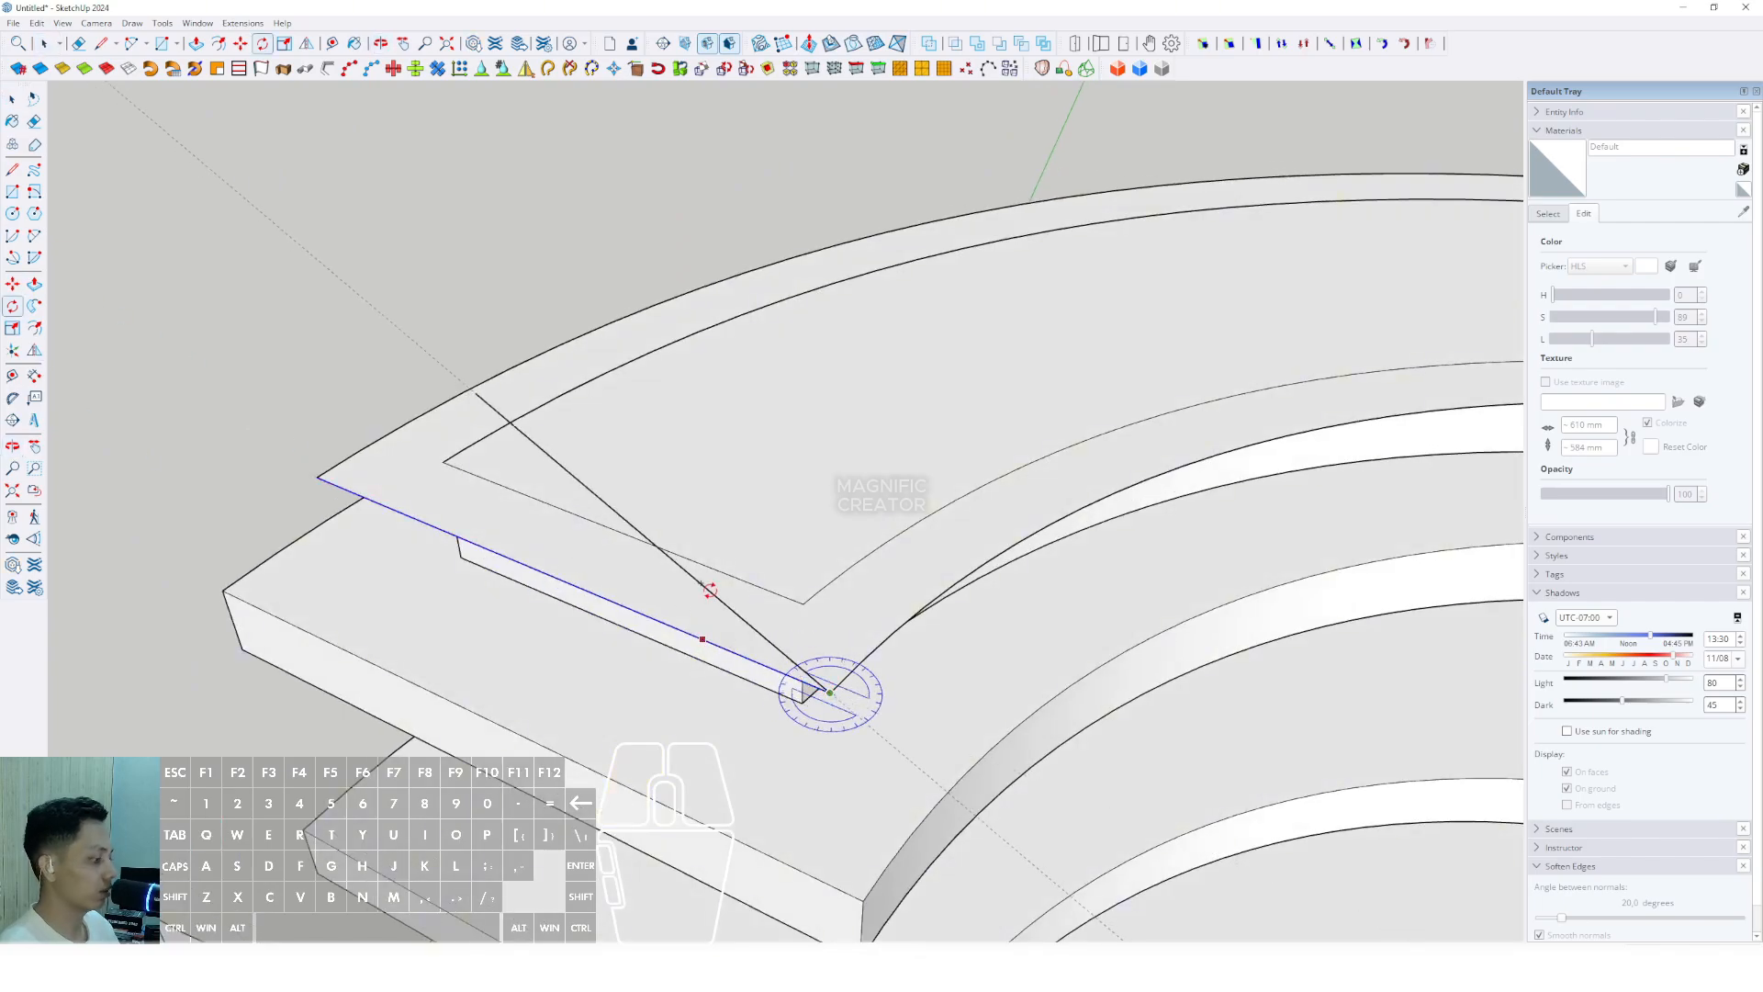
pyautogui.write('45')
pyautogui.press('Return')
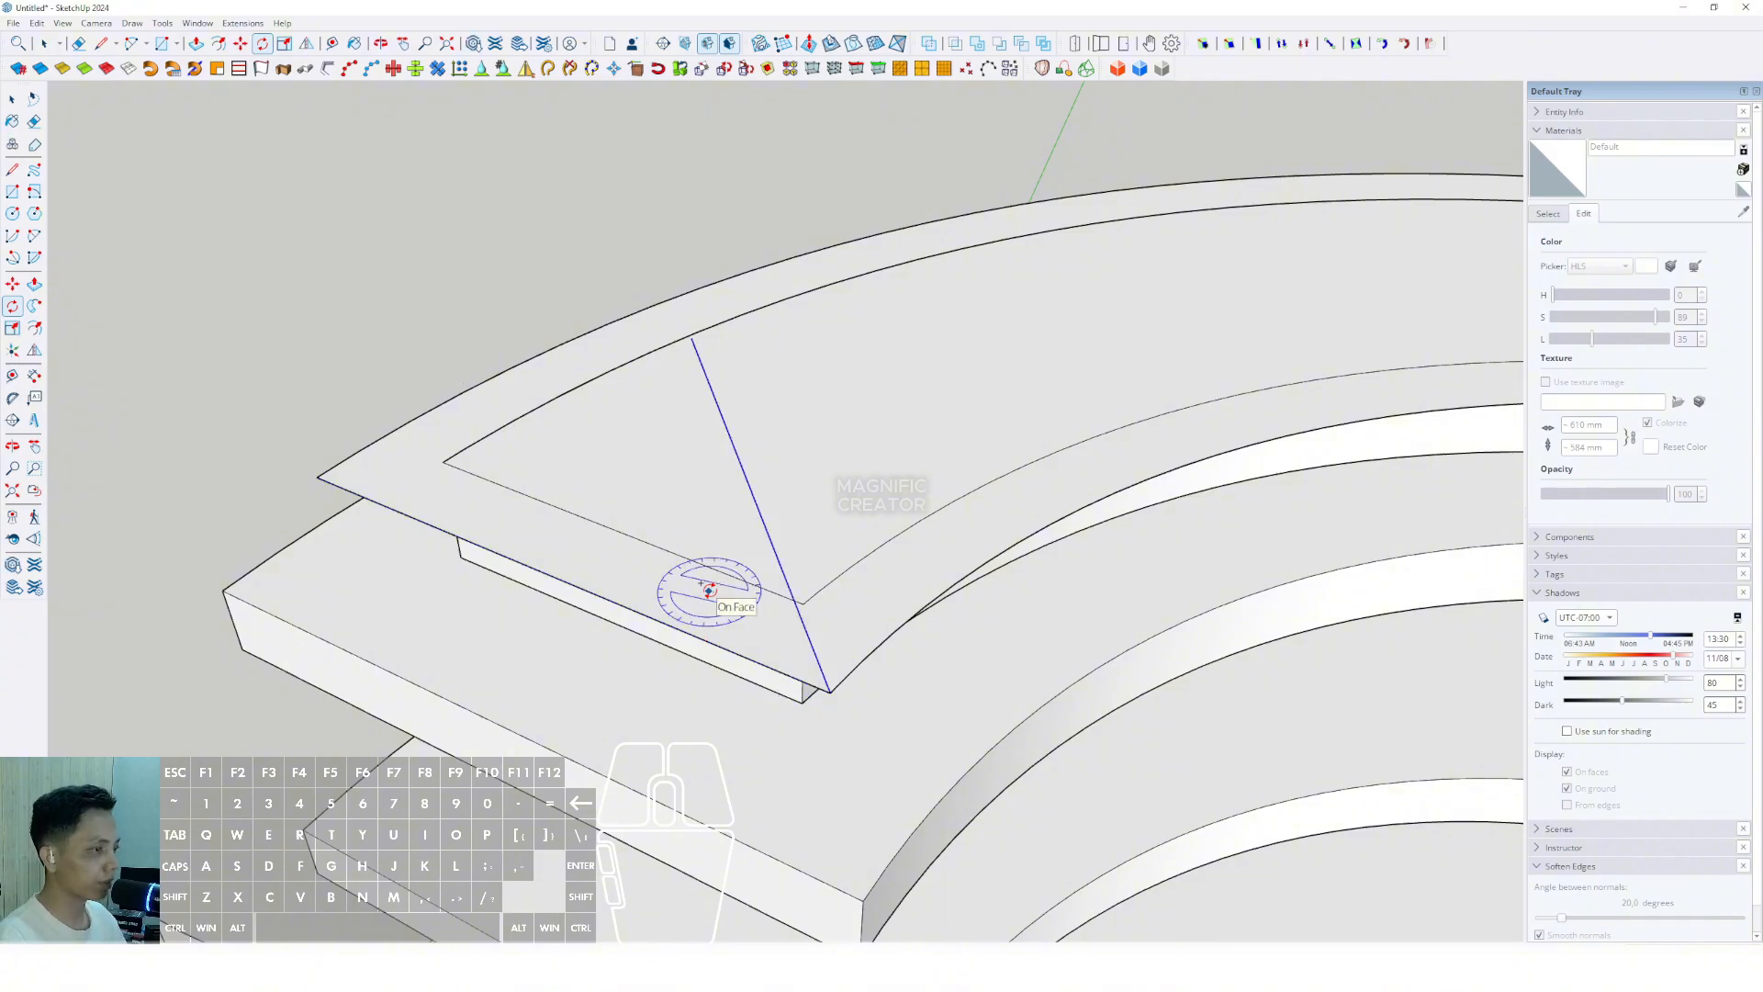
pyautogui.press('space')
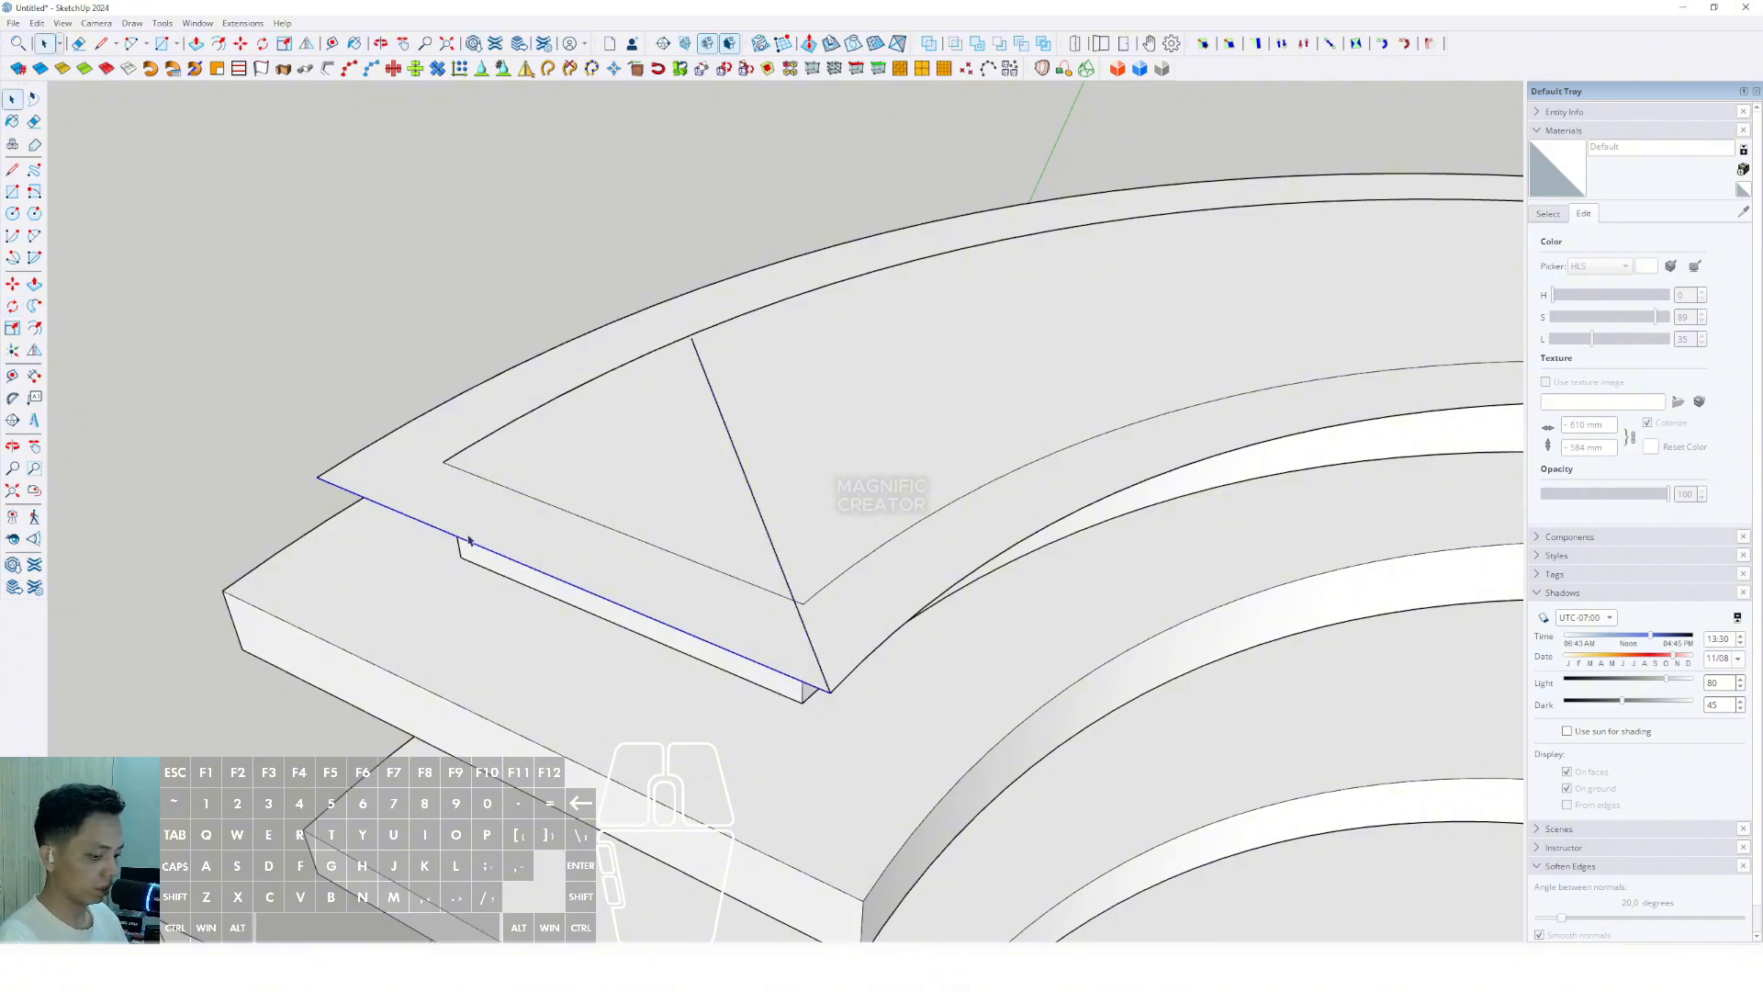
# Rotate a copy of that opposite end edge about its outer corner and erase the diagonals' tails beyond their crossing.
pyautogui.press('q')
pyautogui.click(381, 504)
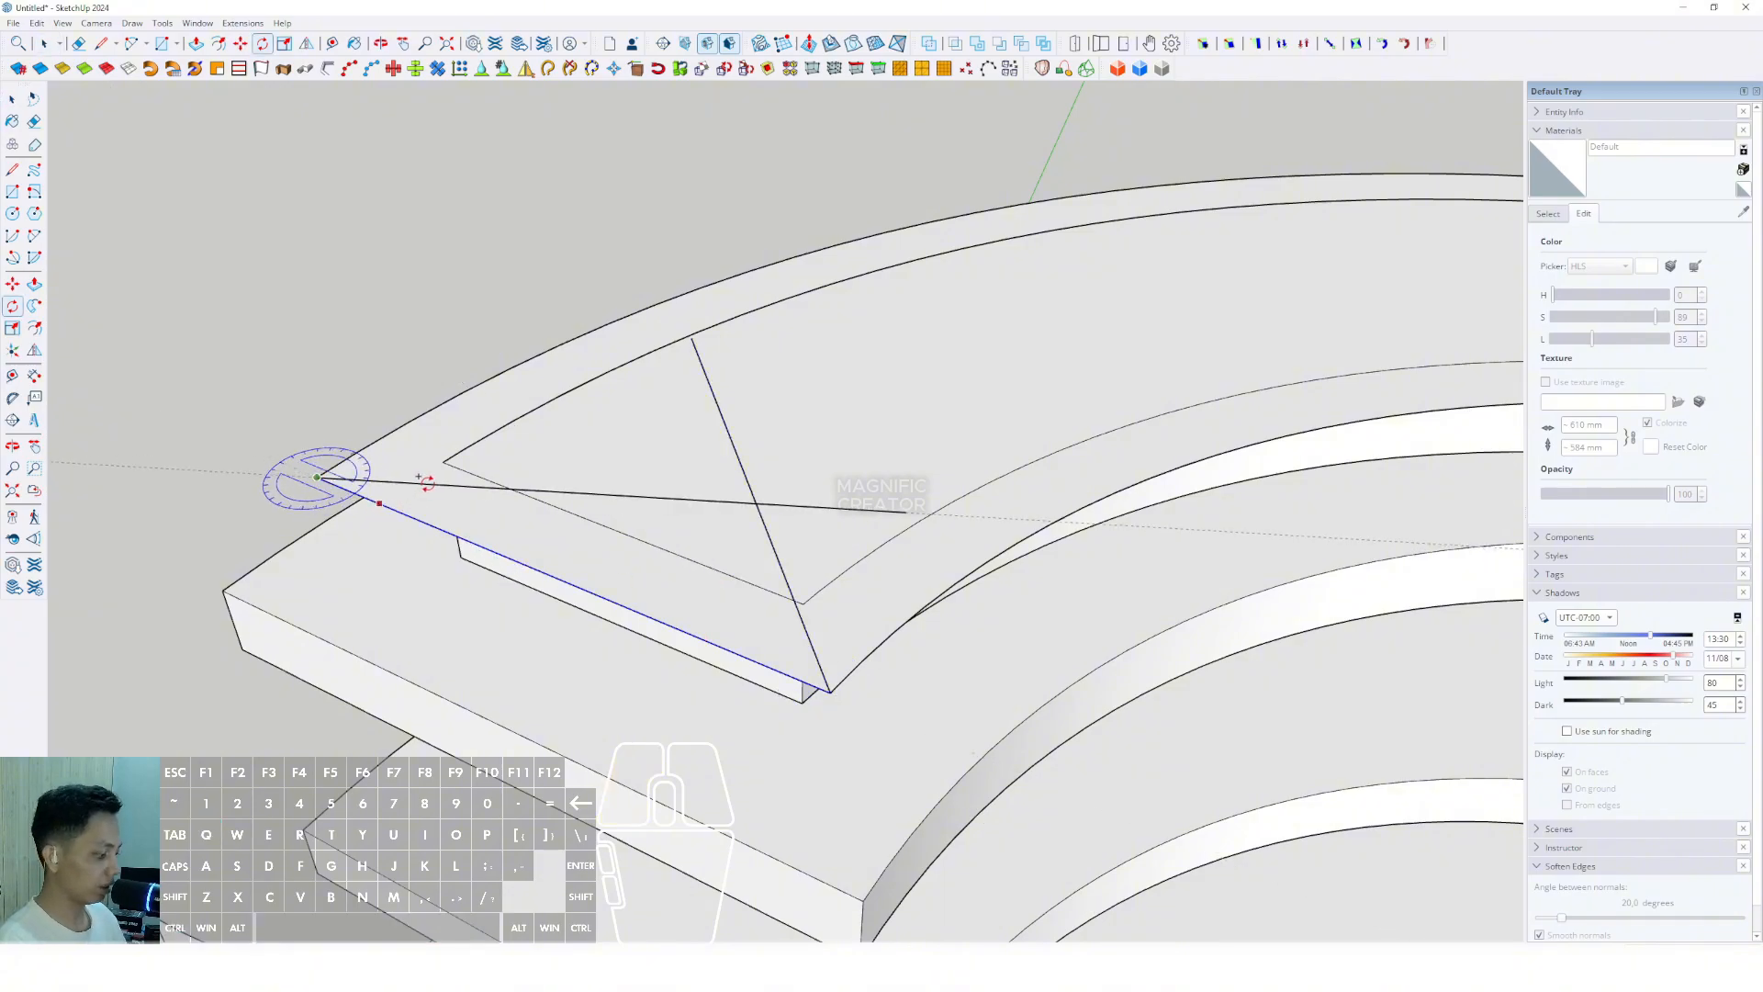
pyautogui.click(426, 483)
pyautogui.press('e')
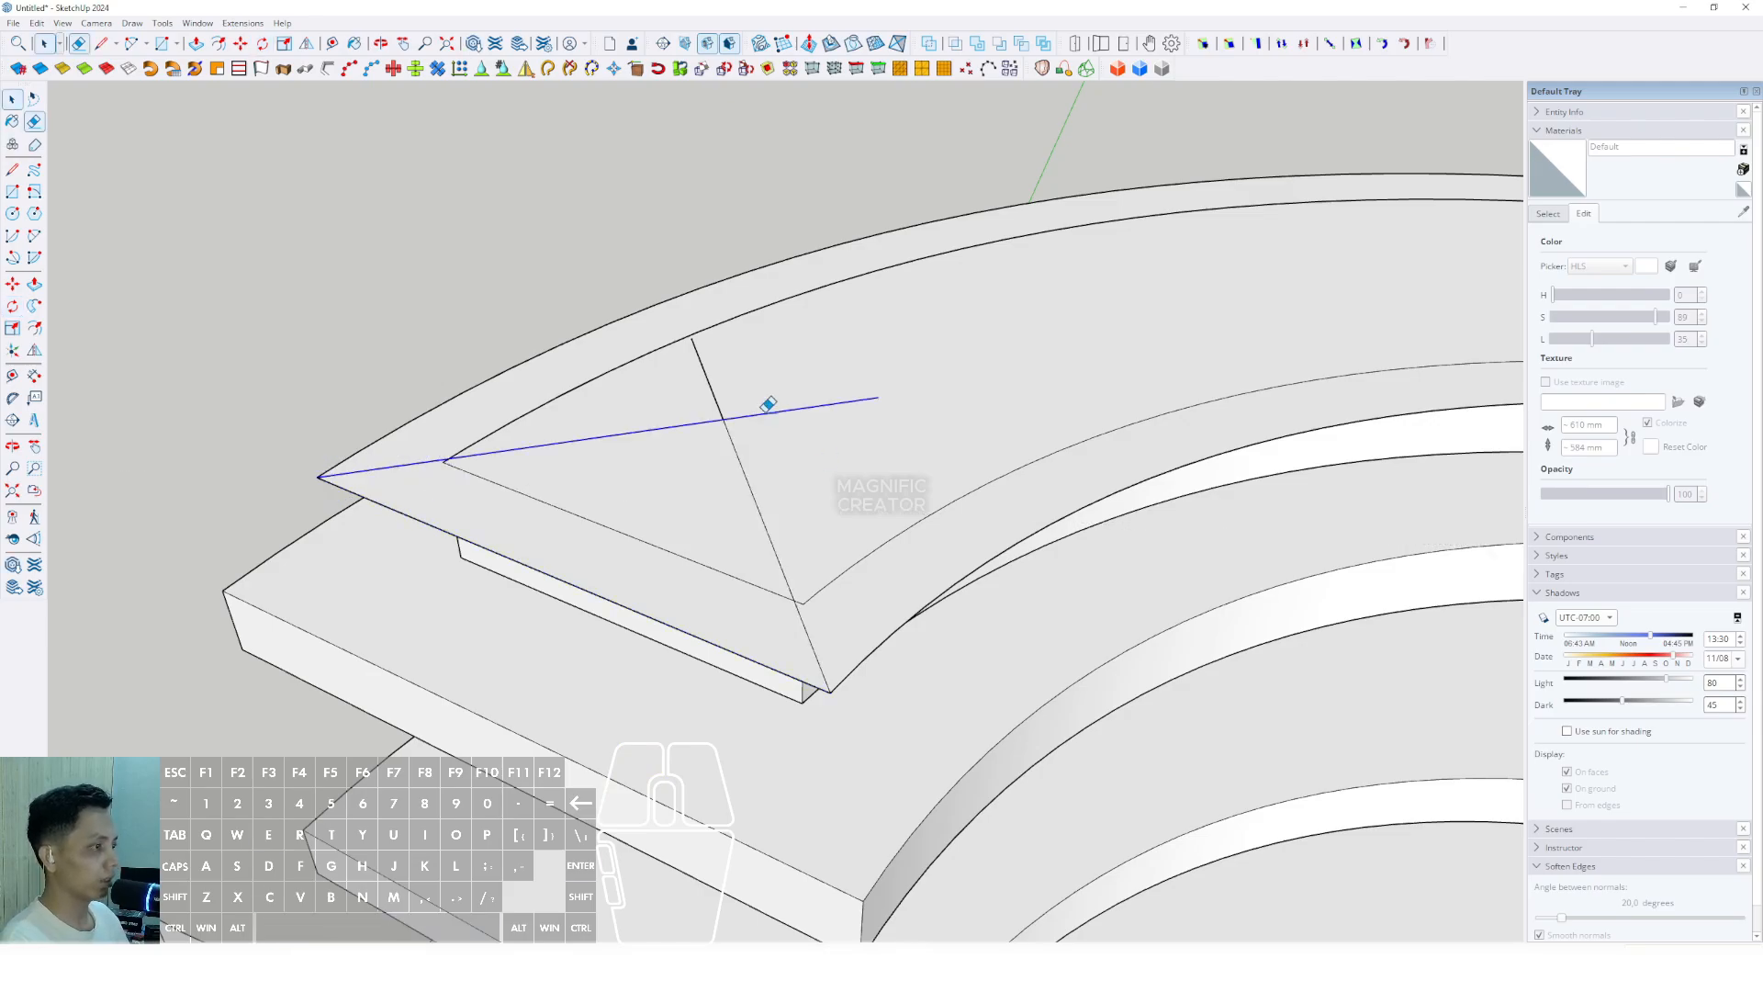
pyautogui.press('space')
pyautogui.scroll(-3, 704, 463)
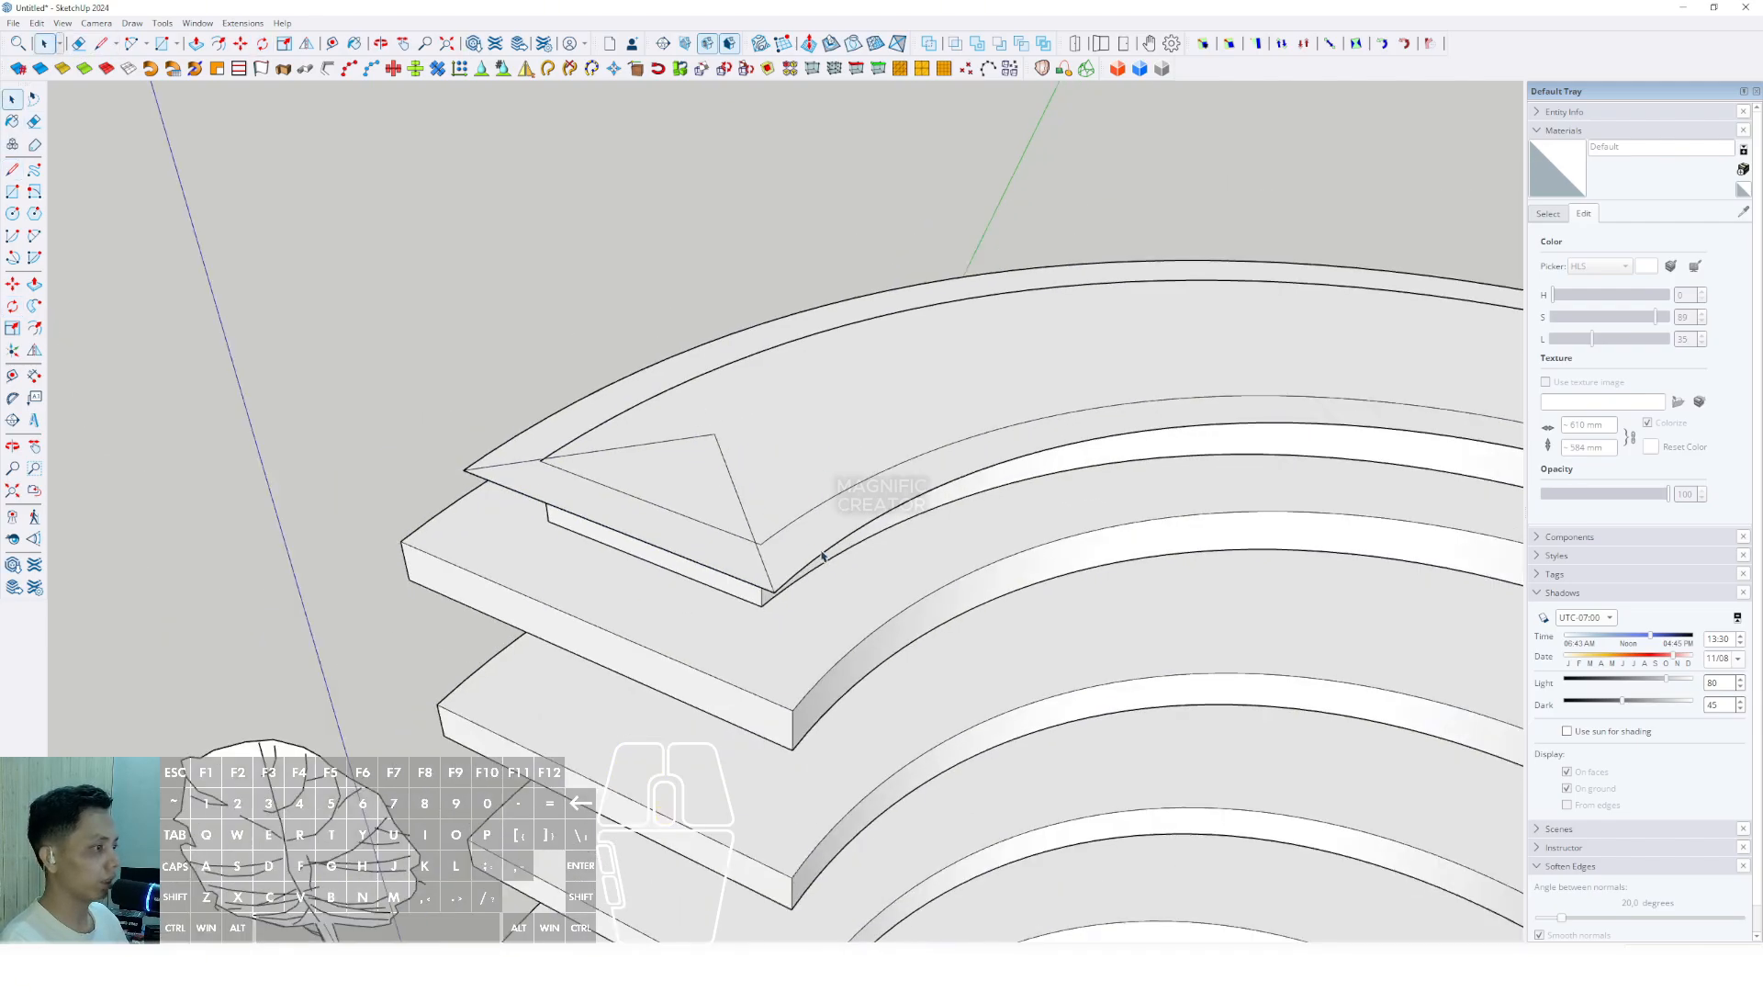
# Offset the roof face's inner curved edge to the apex of the diagonals as a ridge line and erase its excess tail.
pyautogui.scroll(2, 830, 552)
pyautogui.moveTo(860, 527); pyautogui.dragTo(901, 519, button='middle')
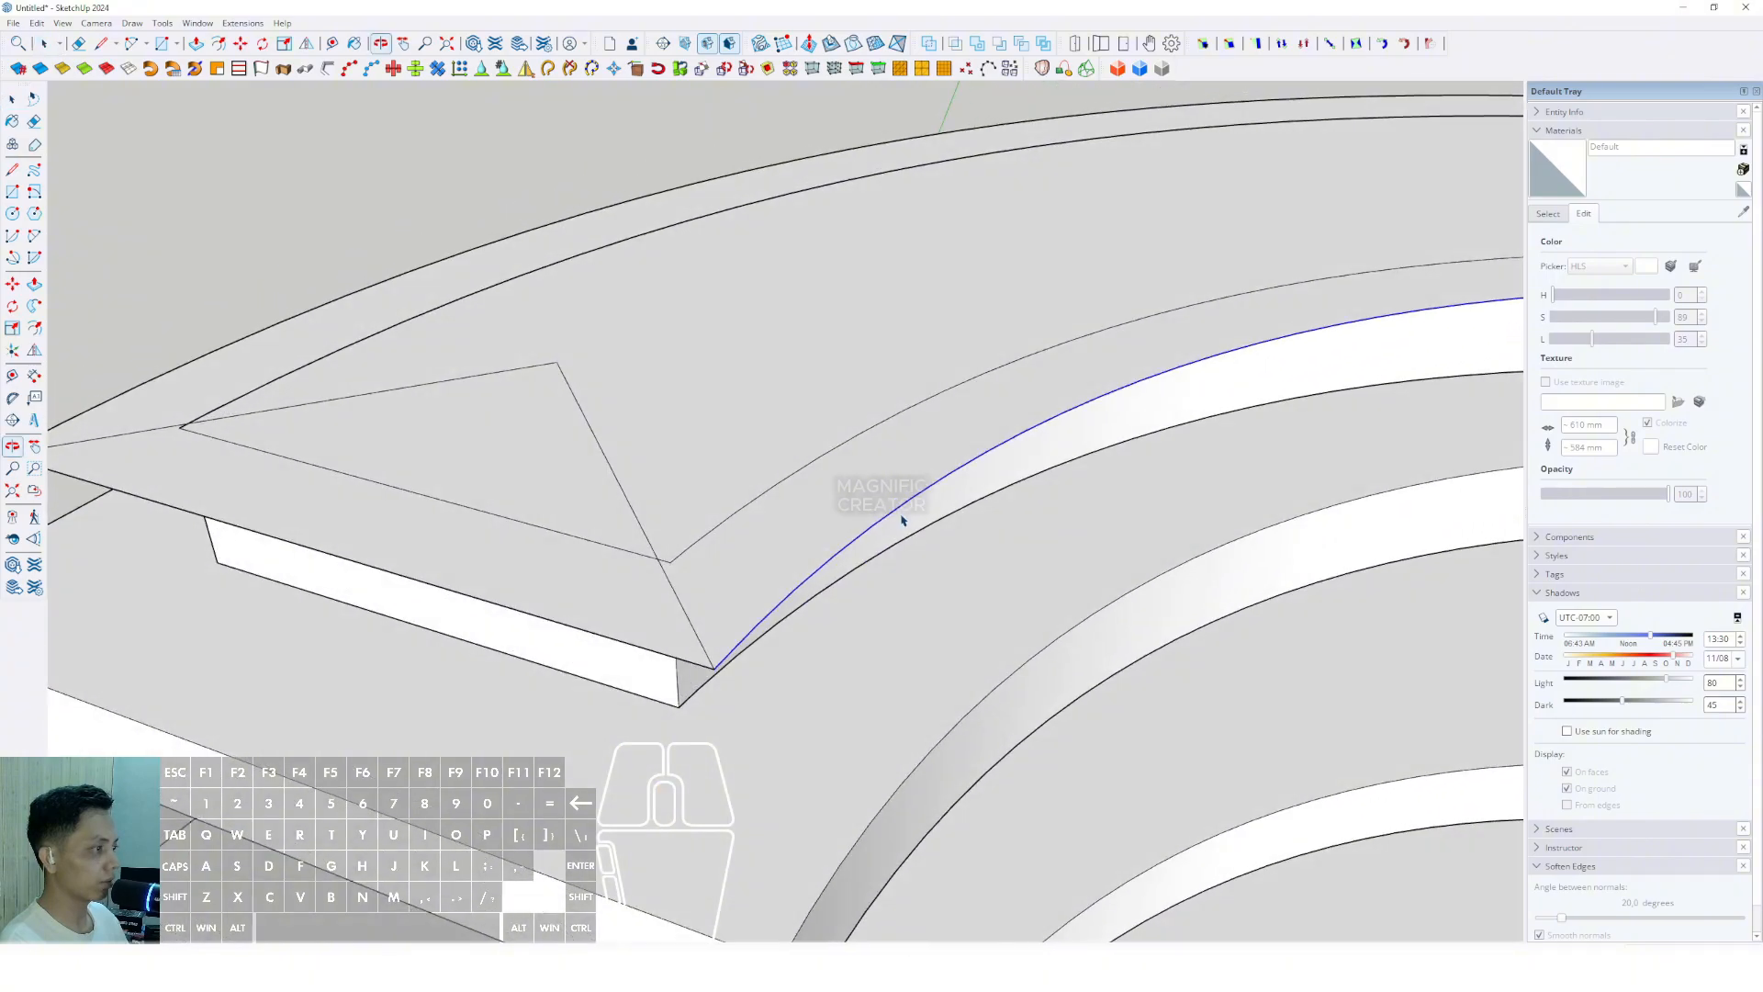
pyautogui.click(910, 501)
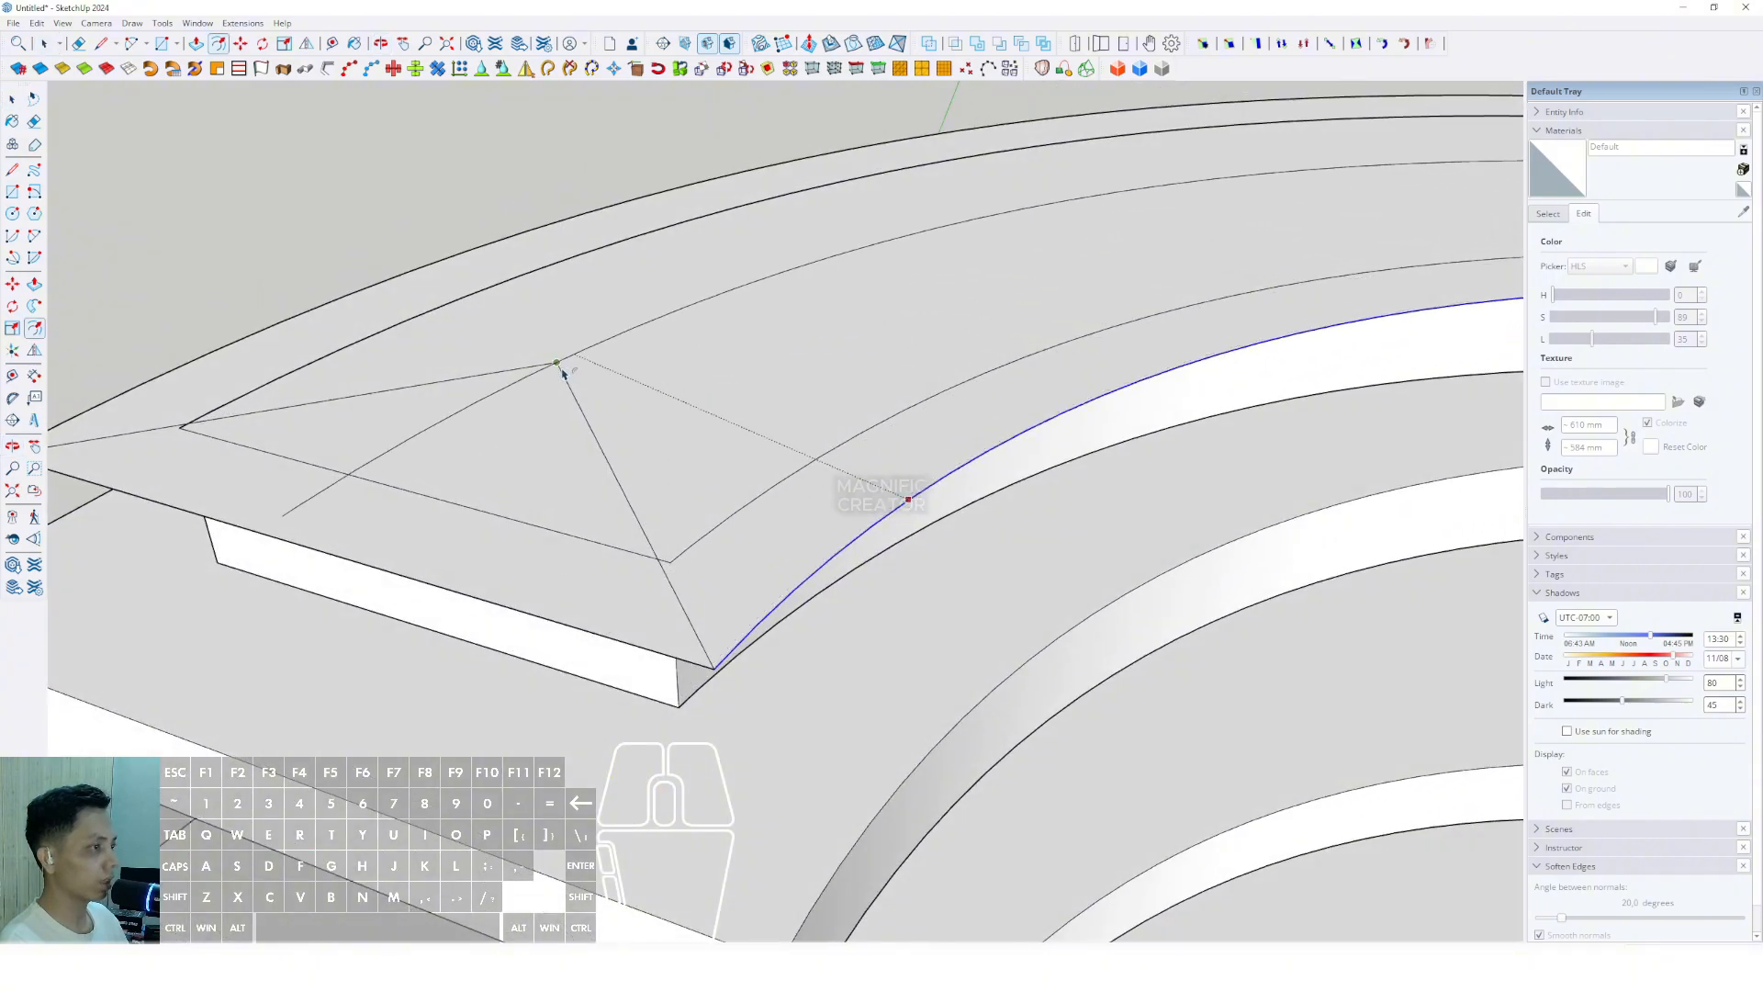
pyautogui.press('space')
pyautogui.press('e')
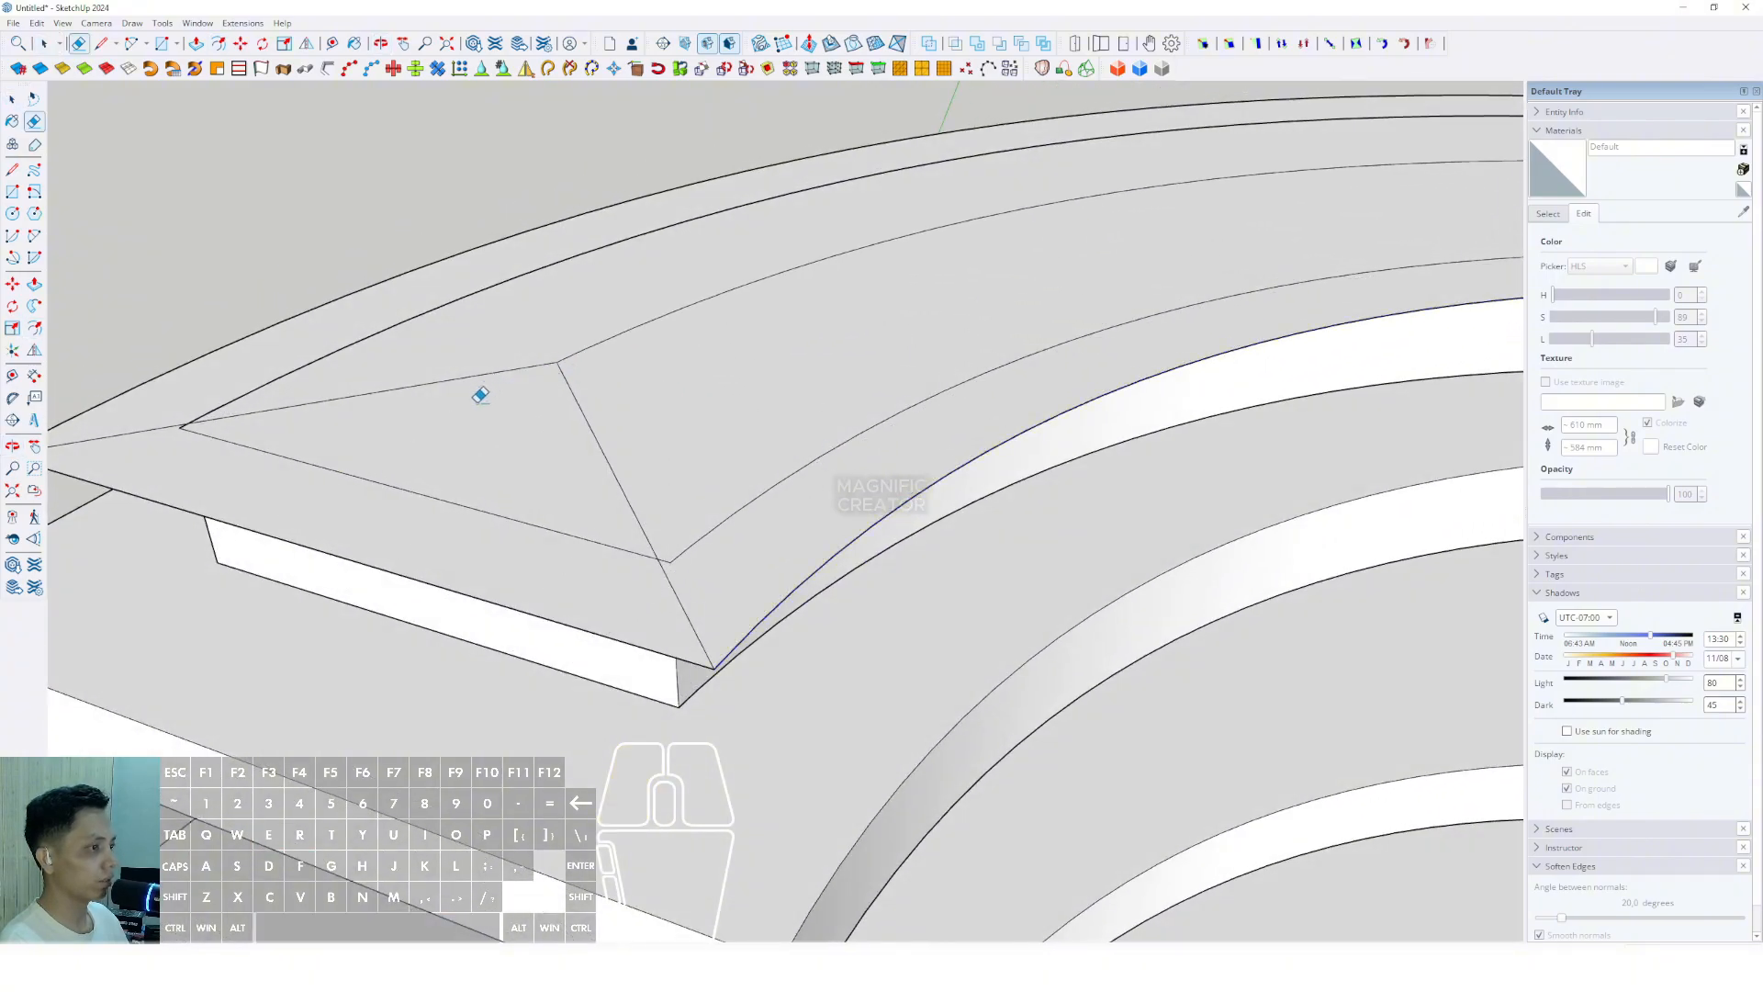
# Select the curved ridge line running through the middle of the roof face.
pyautogui.scroll(-8, 440, 496)
pyautogui.keyDown('shift'); pyautogui.moveTo(1083, 411); pyautogui.dragTo(634, 372, button='middle'); pyautogui.keyUp('shift')
pyautogui.scroll(3, 981, 523)
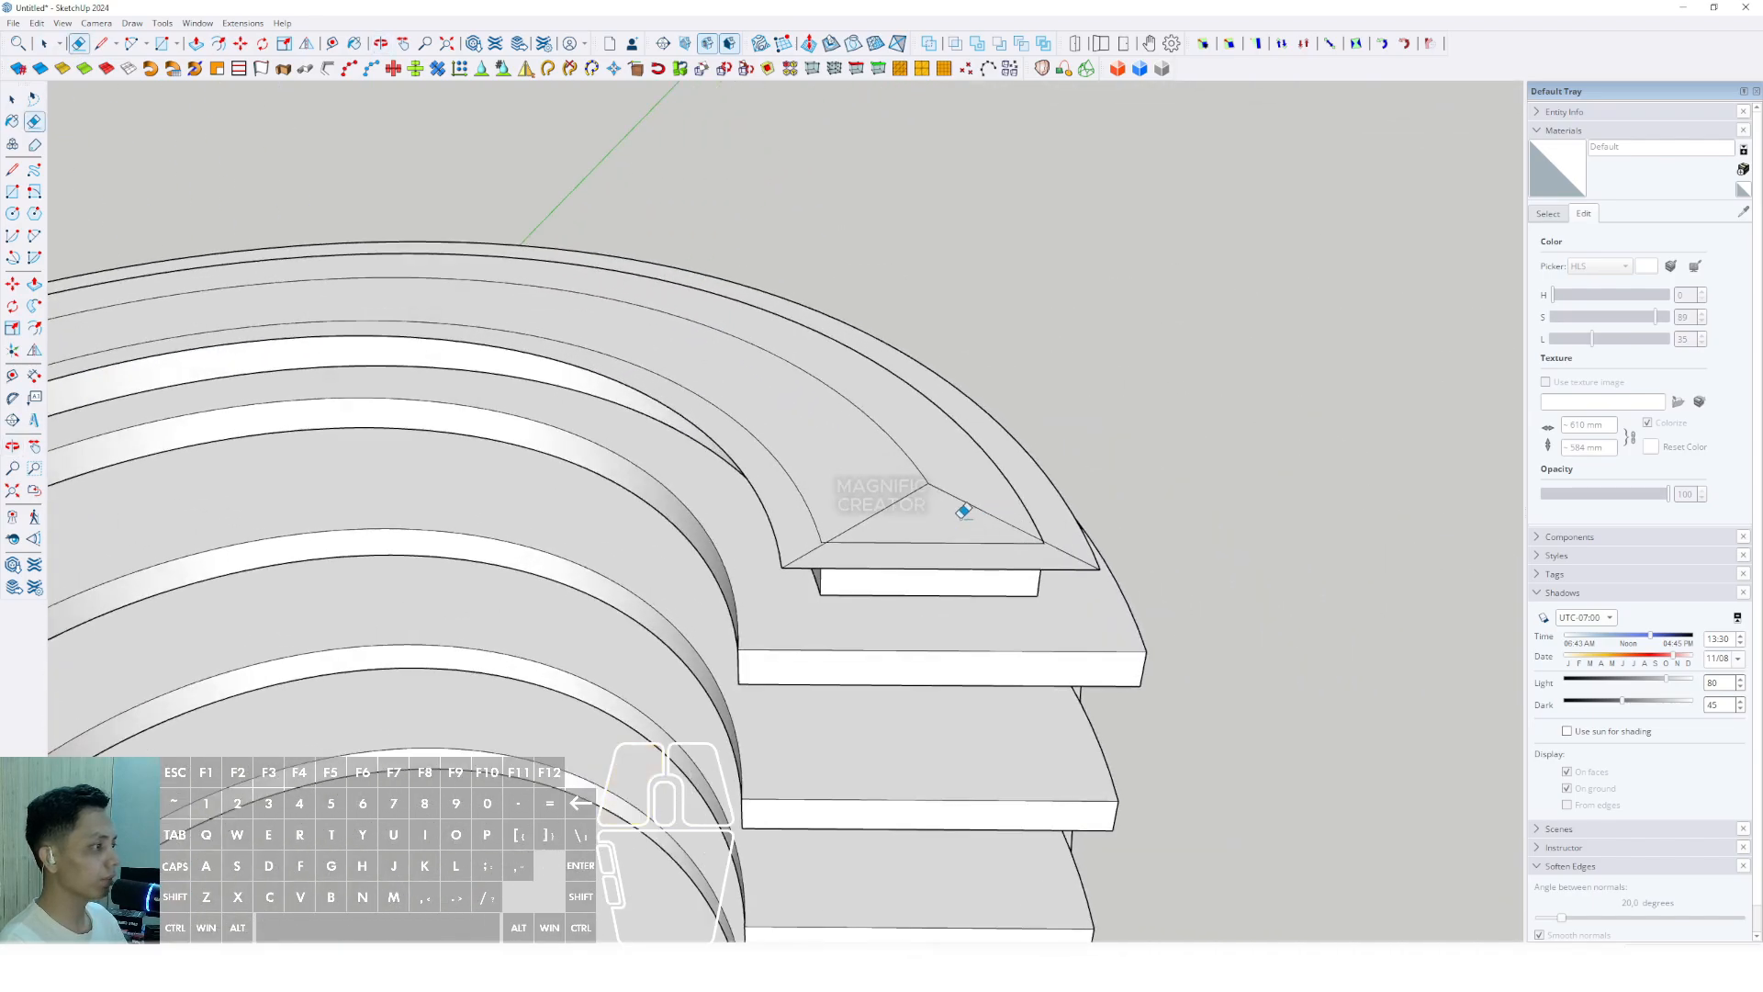
pyautogui.press('space')
pyautogui.moveTo(962, 511)
pyautogui.mouseDown(button='middle')
pyautogui.moveTo(937, 515)
pyautogui.moveTo(916, 447)
pyautogui.moveTo(894, 482)
pyautogui.mouseUp(button='middle')
pyautogui.click(906, 445)
pyautogui.moveTo(1069, 444); pyautogui.dragTo(1258, 327, button='middle')
pyautogui.scroll(4, 1235, 404)
pyautogui.scroll(-4, 1232, 418)
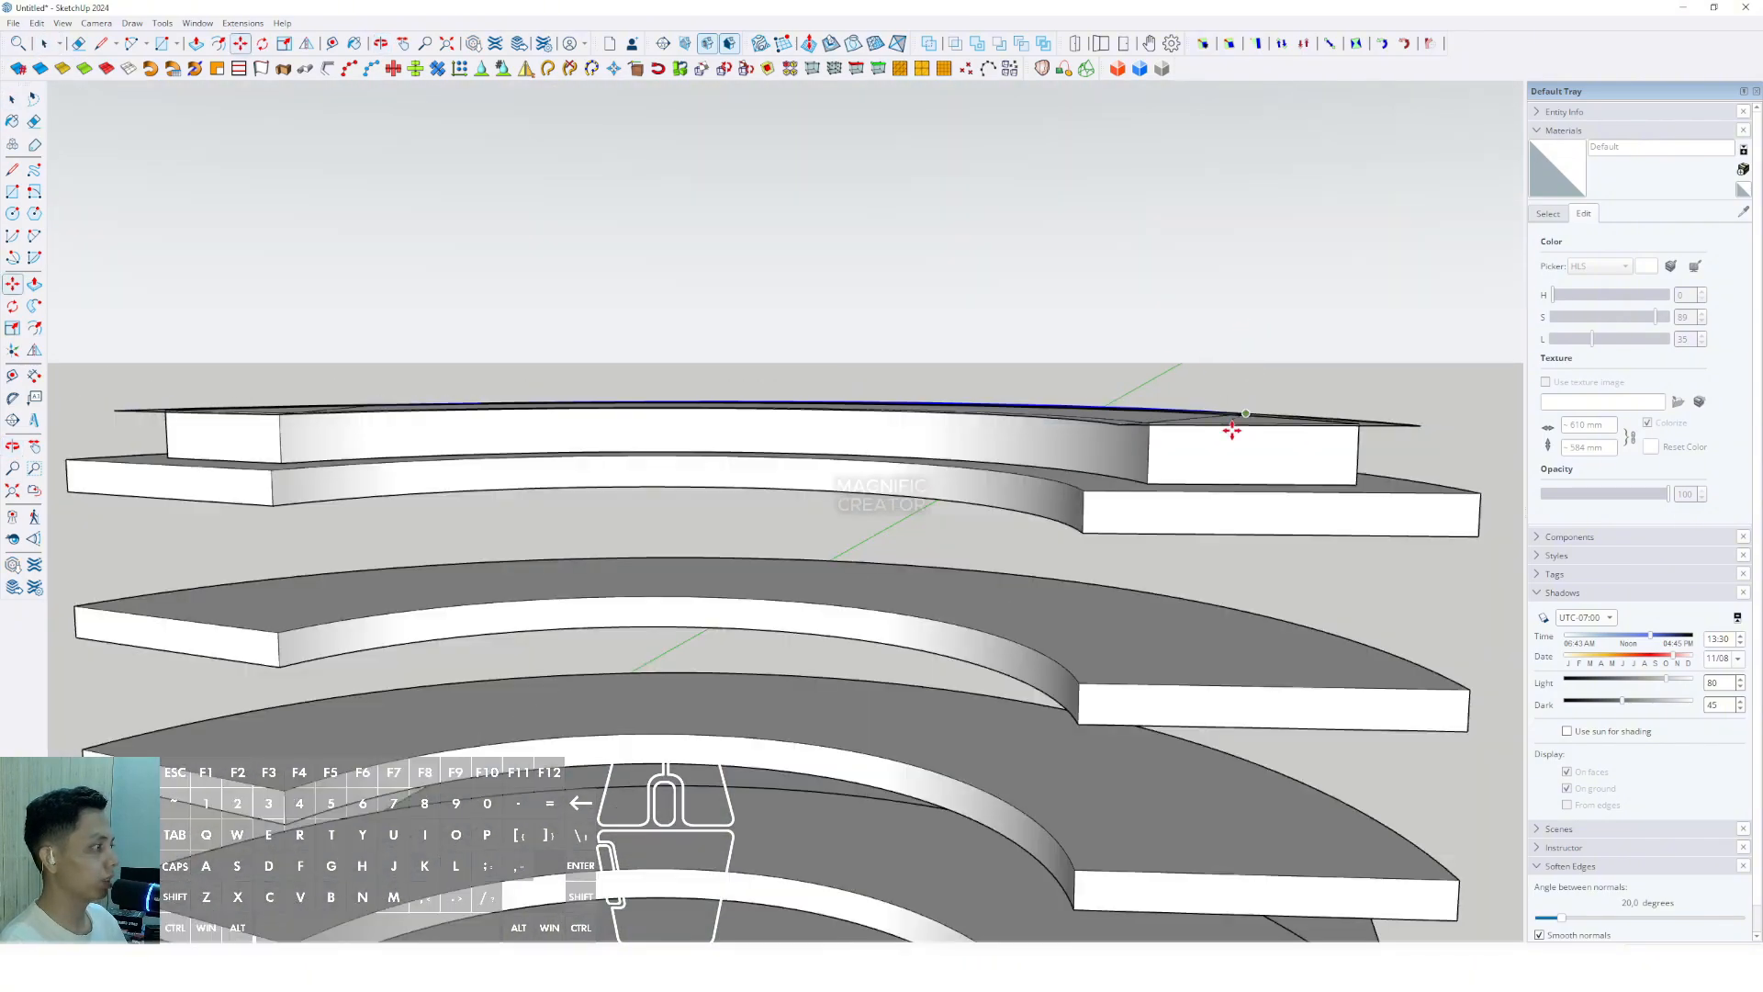
pyautogui.click(1231, 423)
pyautogui.scroll(4, 1239, 368)
pyautogui.scroll(-5, 1239, 367)
pyautogui.press('space')
# Move the ridge arc straight up along the vertical axis from its end at the diagonals' apex.
pyautogui.moveTo(1233, 412); pyautogui.dragTo(863, 520, button='middle')
pyautogui.scroll(3, 1166, 599)
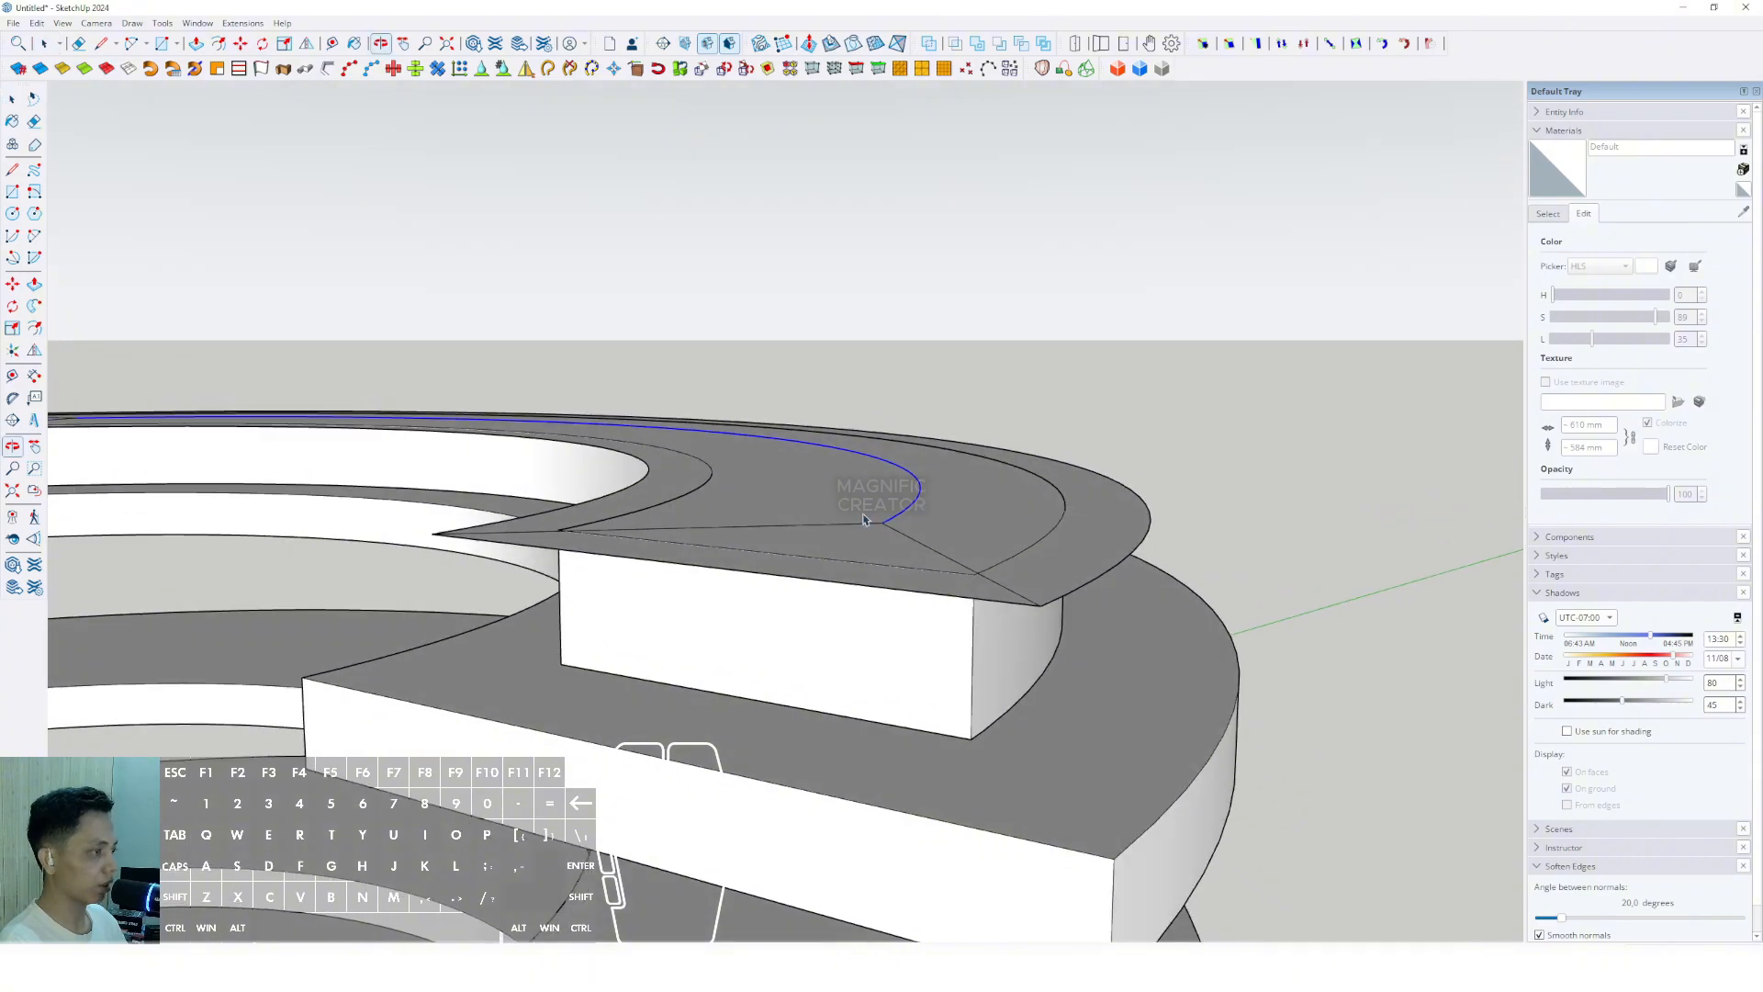
pyautogui.click(886, 524)
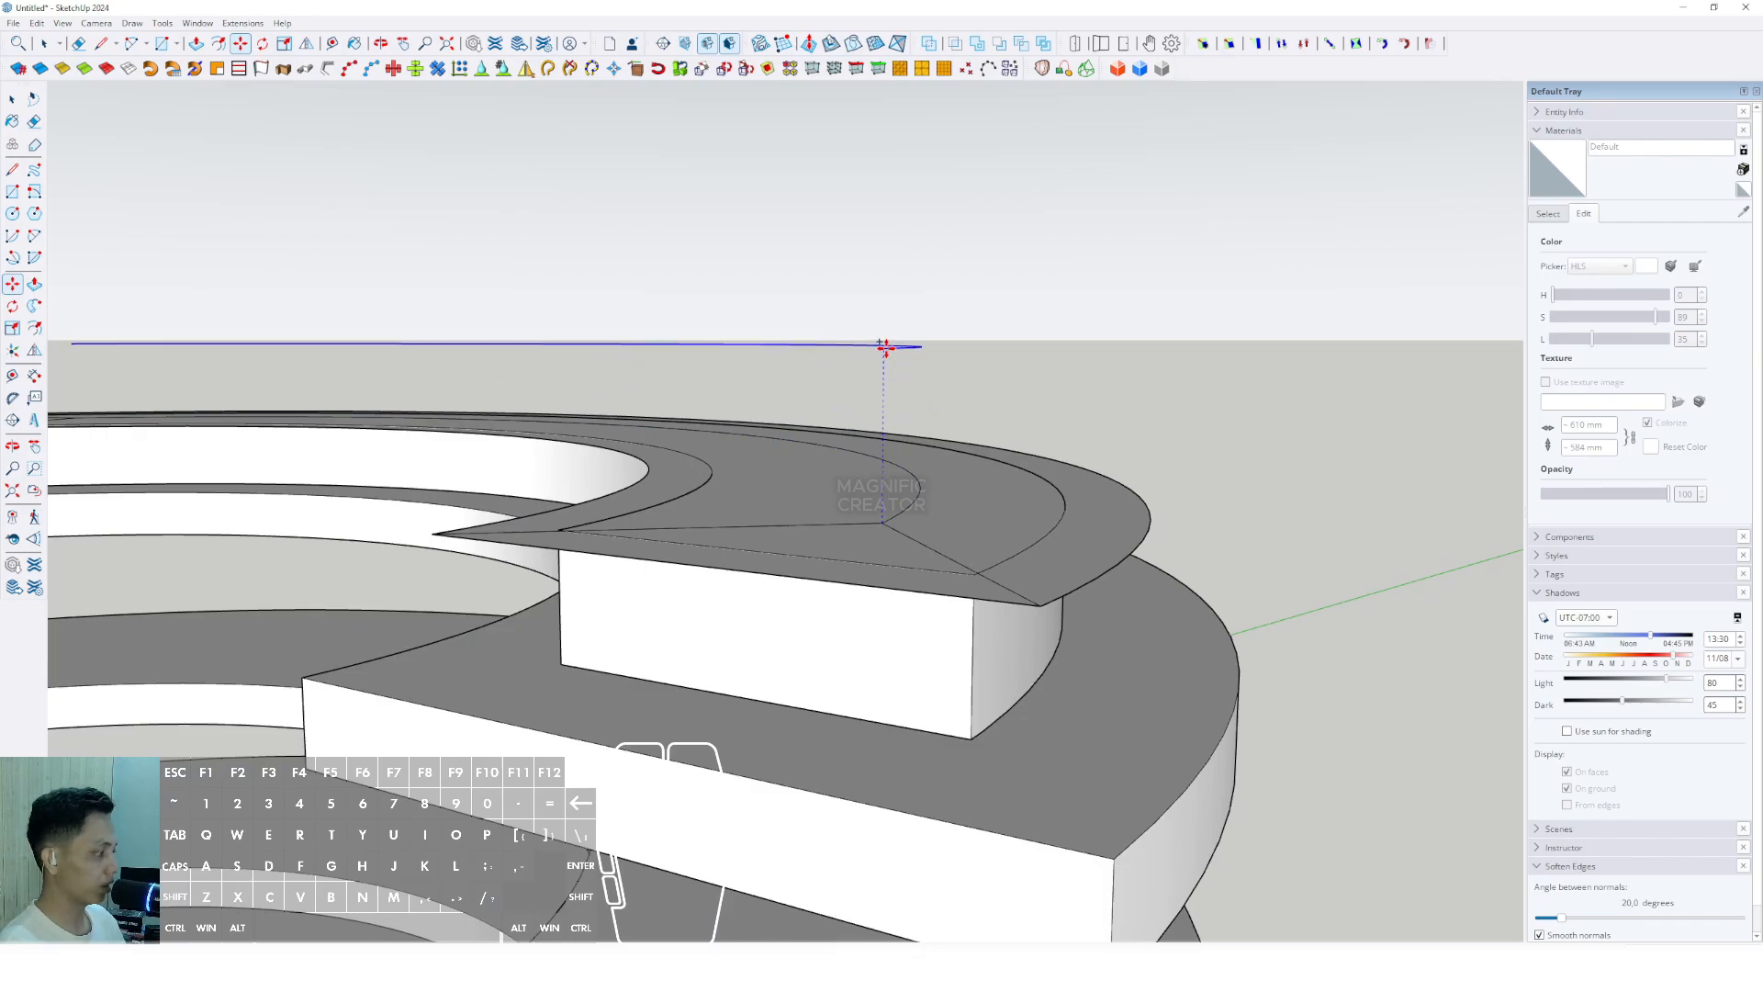
pyautogui.press('space')
pyautogui.moveTo(890, 354); pyautogui.dragTo(1023, 665, button='middle')
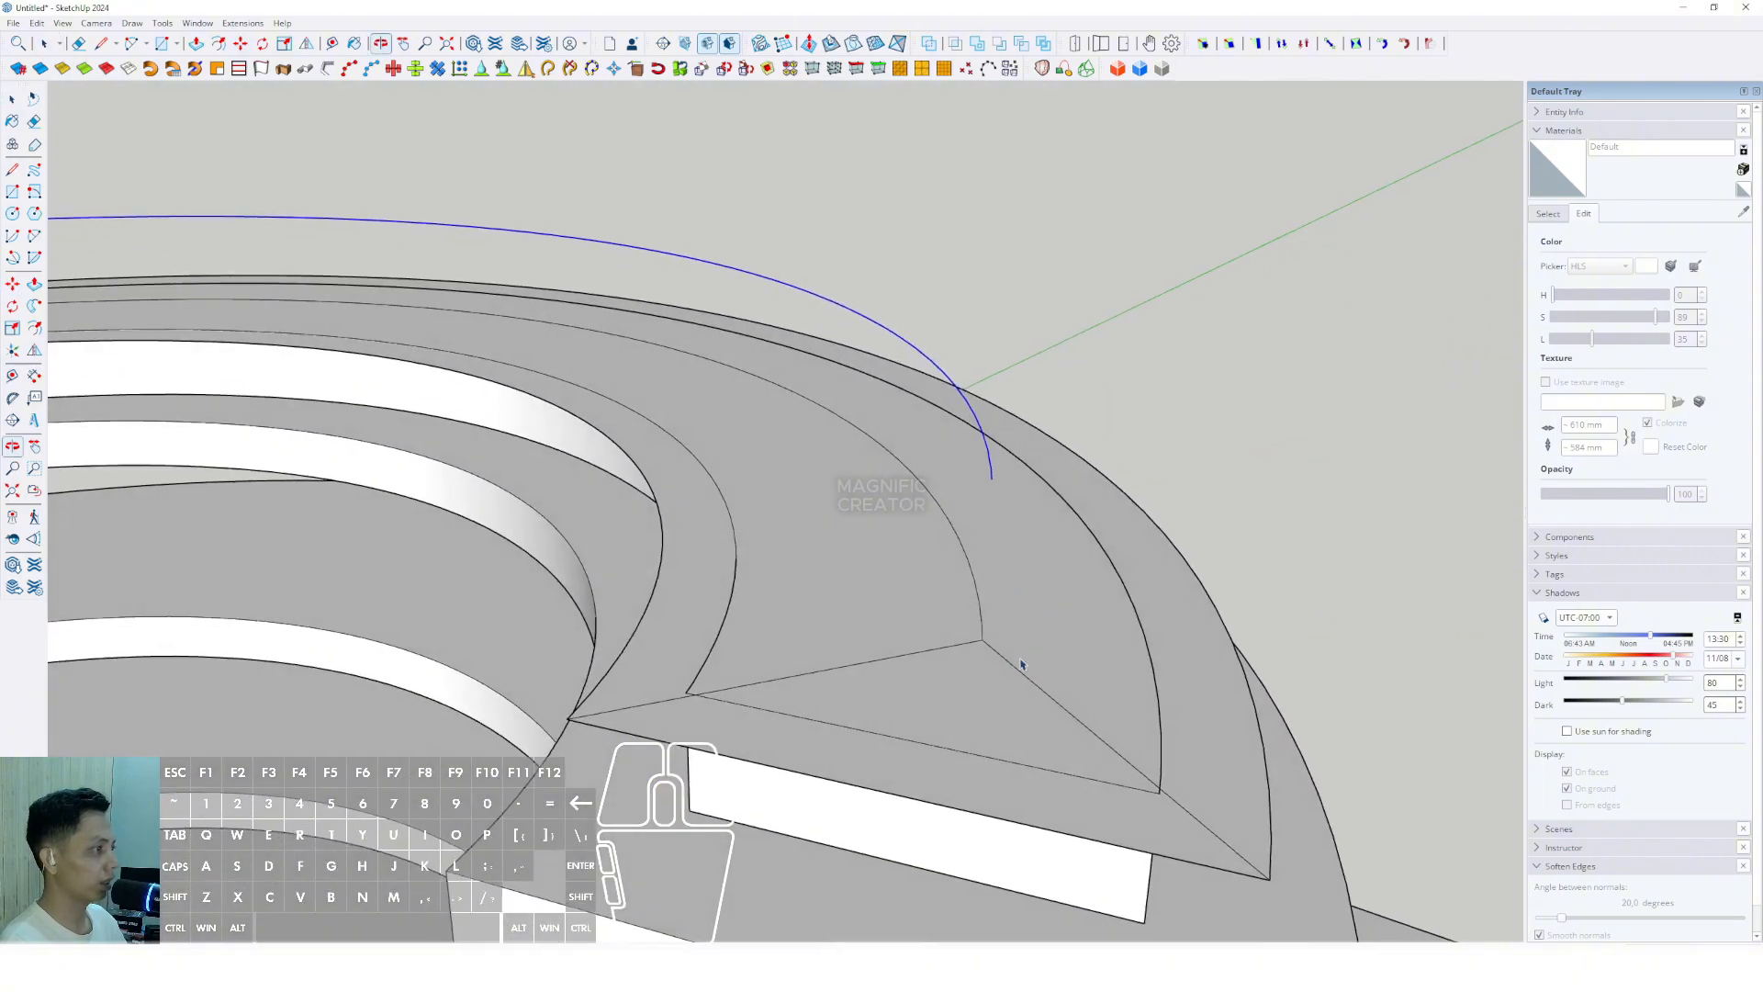
# Draw hip lines from the raised ridge arc's near end to the roof's outer and inner corners.
pyautogui.press('l')
pyautogui.moveTo(1036, 571); pyautogui.dragTo(1156, 782, button='middle')
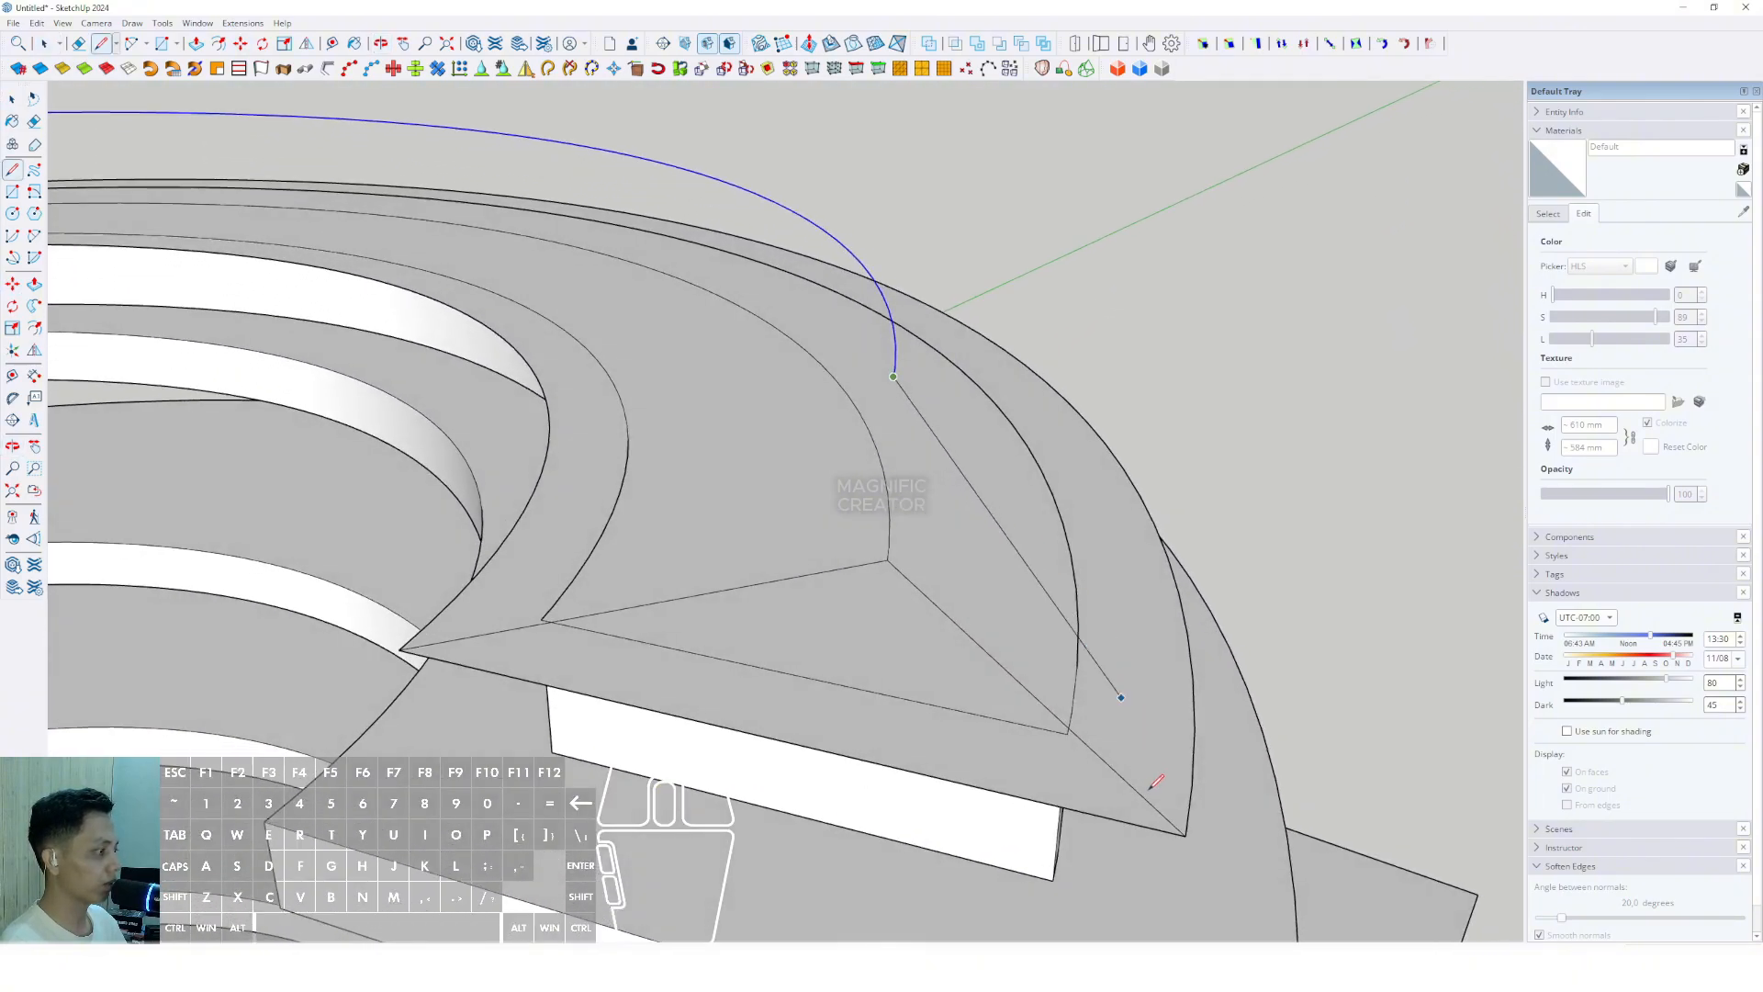
pyautogui.click(1185, 833)
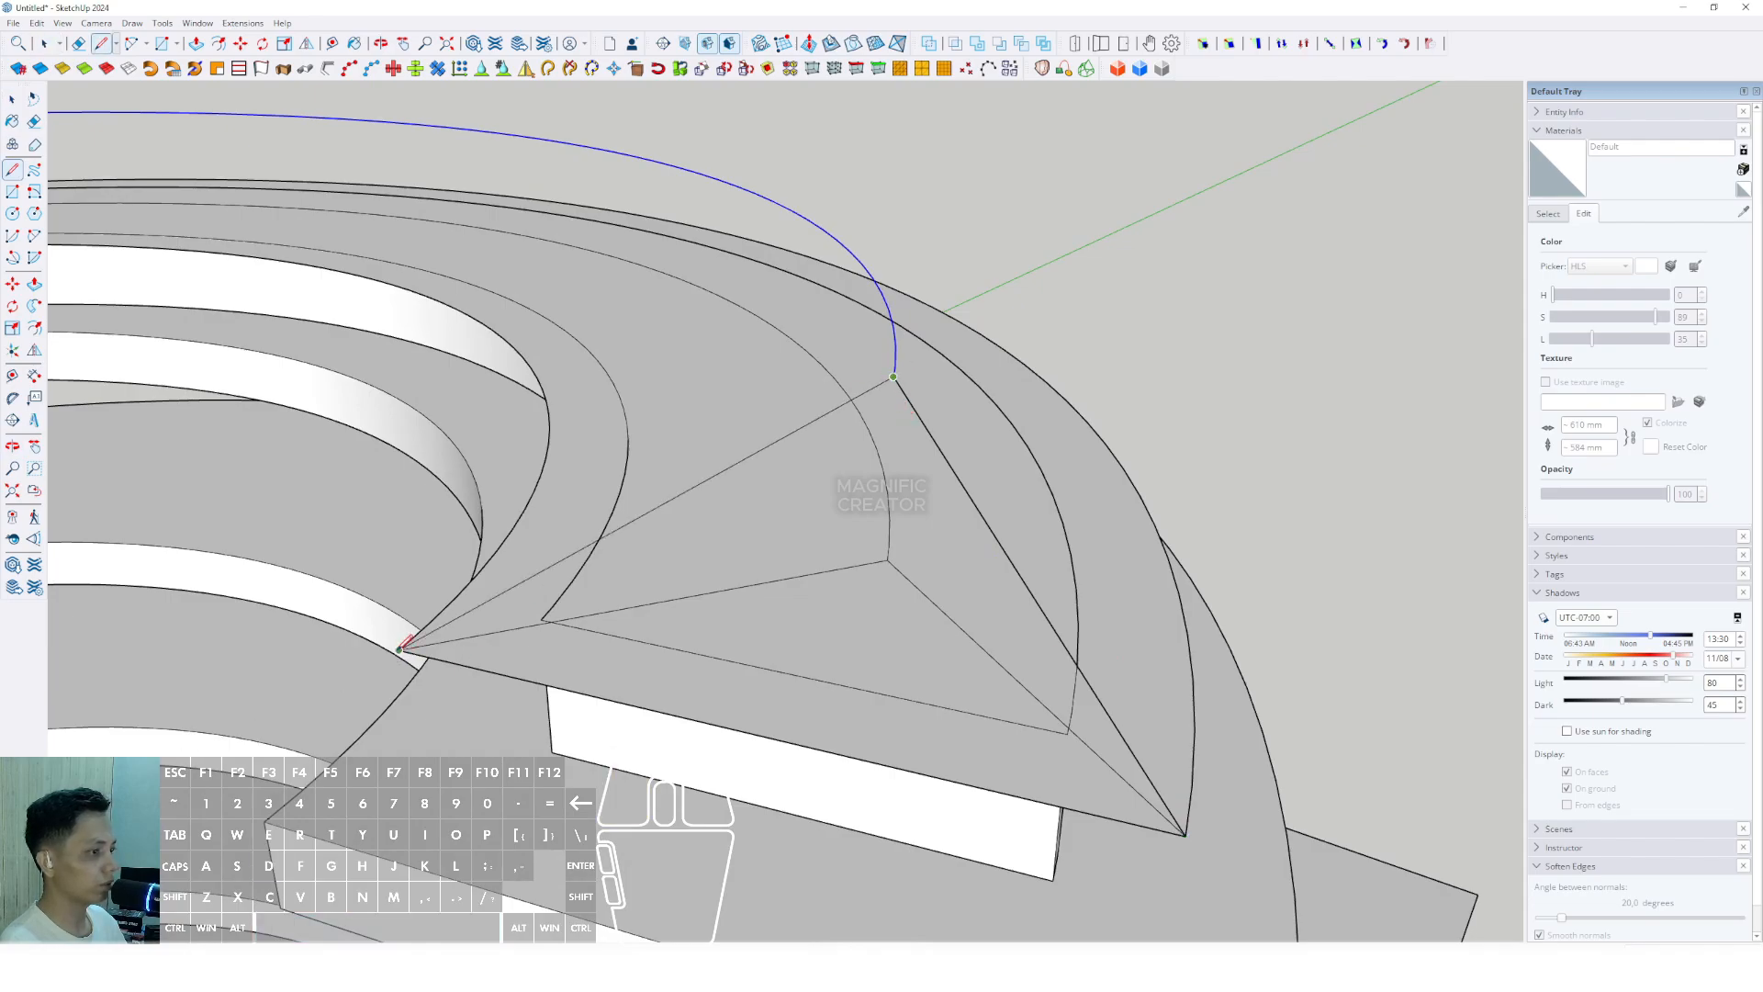
pyautogui.click(400, 649)
# Draw hip lines from the raised ridge's opposite end to the inner and outer roof corners there.
pyautogui.moveTo(936, 503); pyautogui.dragTo(840, 475, button='middle')
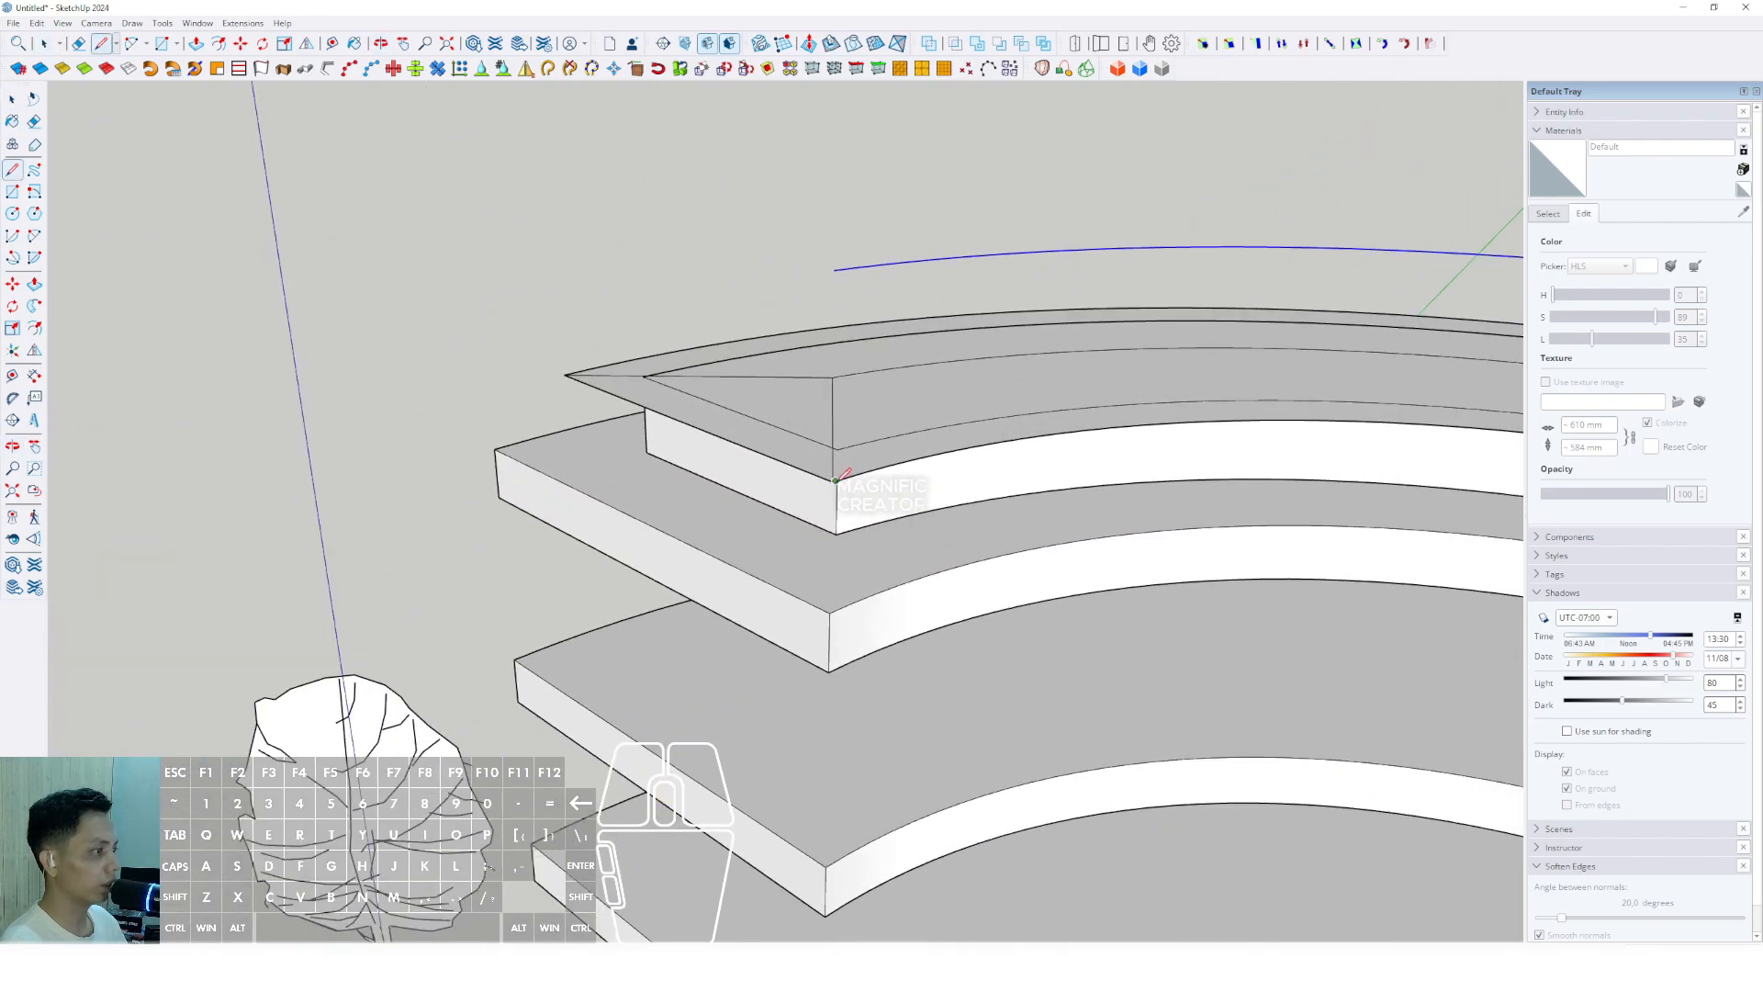
pyautogui.scroll(2, 835, 479)
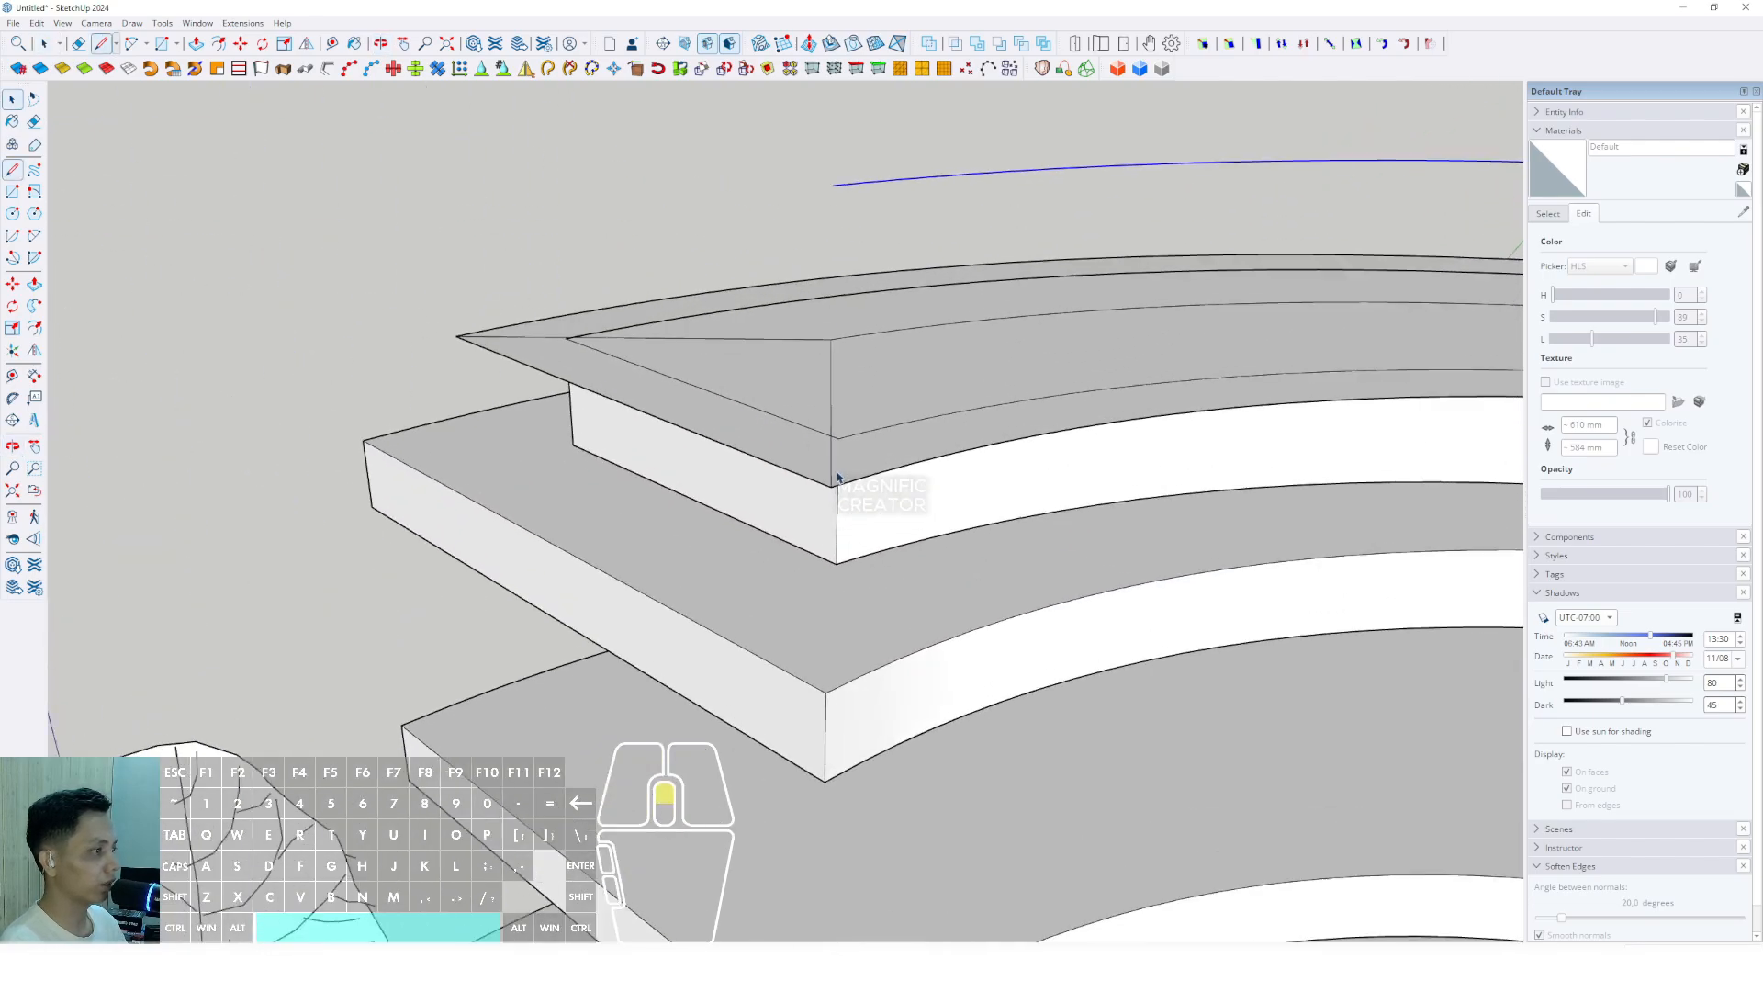
pyautogui.click(834, 186)
pyautogui.press('space')
pyautogui.moveTo(740, 420); pyautogui.dragTo(872, 519, button='middle')
pyautogui.press('d')
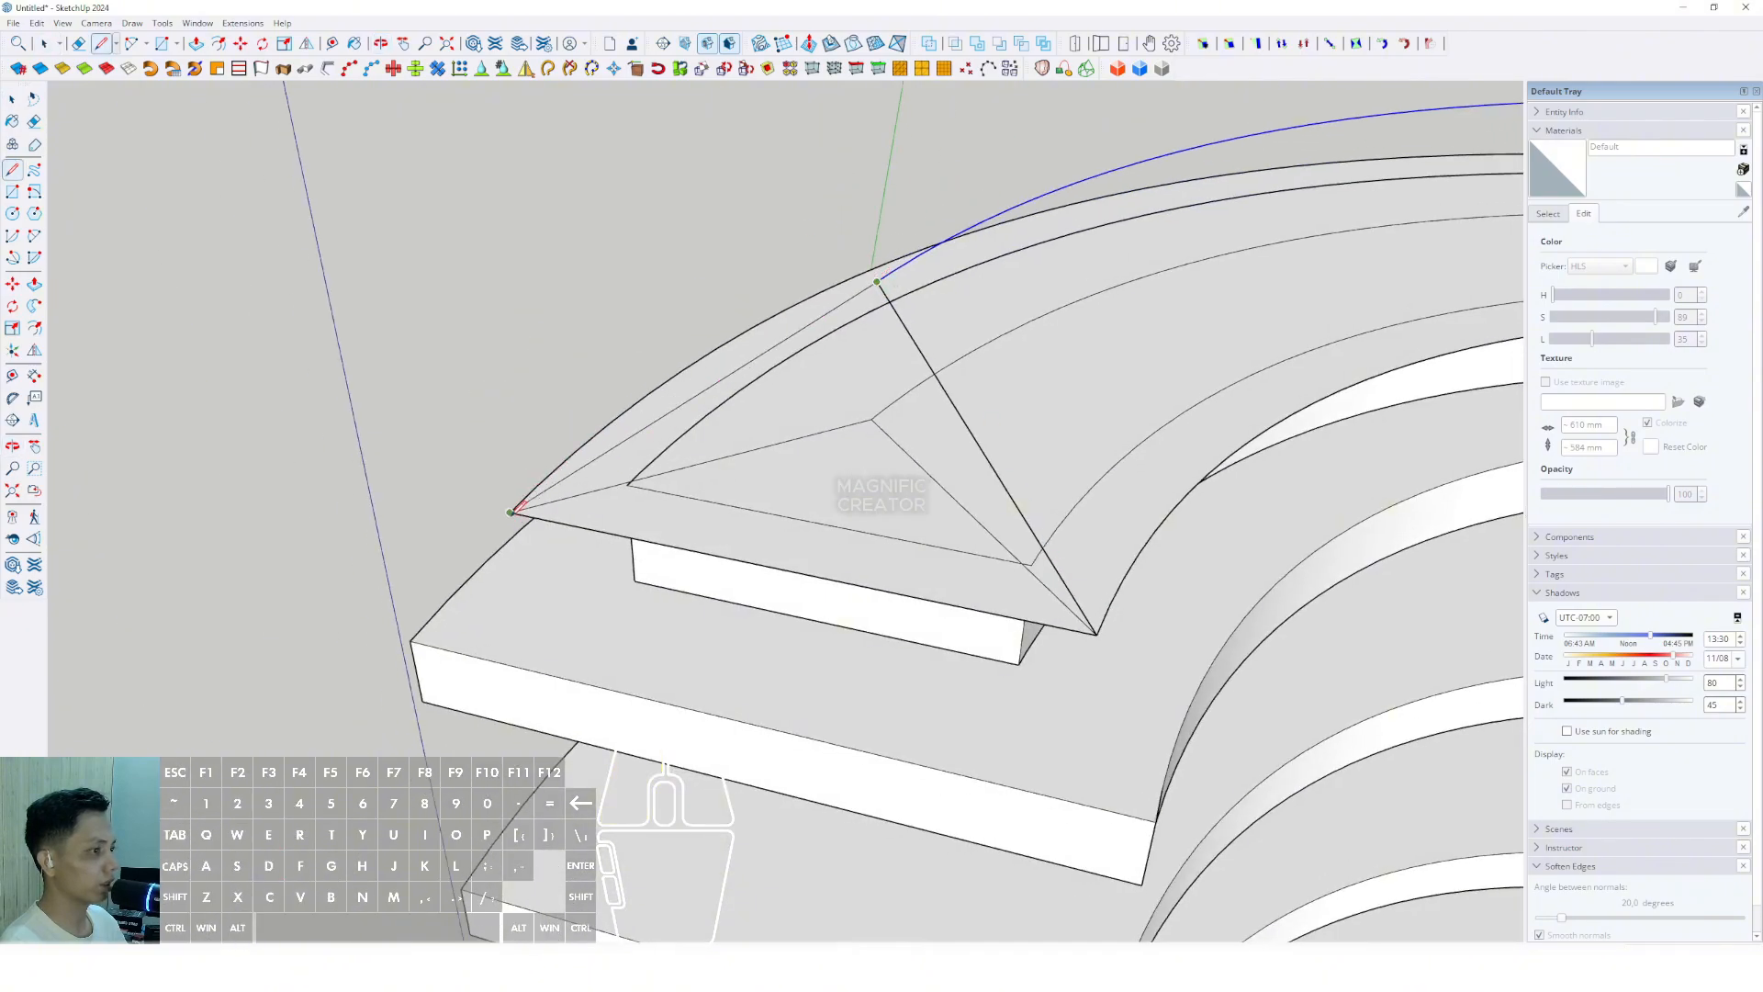
pyautogui.click(511, 511)
pyautogui.press('space')
# Create a Sandbox From Contours surface from the raised ridge arc, the inner eave arc and the two inner hip lines.
pyautogui.scroll(-3, 775, 476)
pyautogui.moveTo(775, 477)
pyautogui.mouseDown(button='middle')
pyautogui.moveTo(775, 453)
pyautogui.moveTo(823, 459)
pyautogui.moveTo(720, 586)
pyautogui.moveTo(464, 499)
pyautogui.moveTo(520, 555)
pyautogui.moveTo(393, 567)
pyautogui.moveTo(418, 626)
pyautogui.mouseUp(button='middle')
pyautogui.scroll(2, 465, 499)
pyautogui.scroll(2, 393, 568)
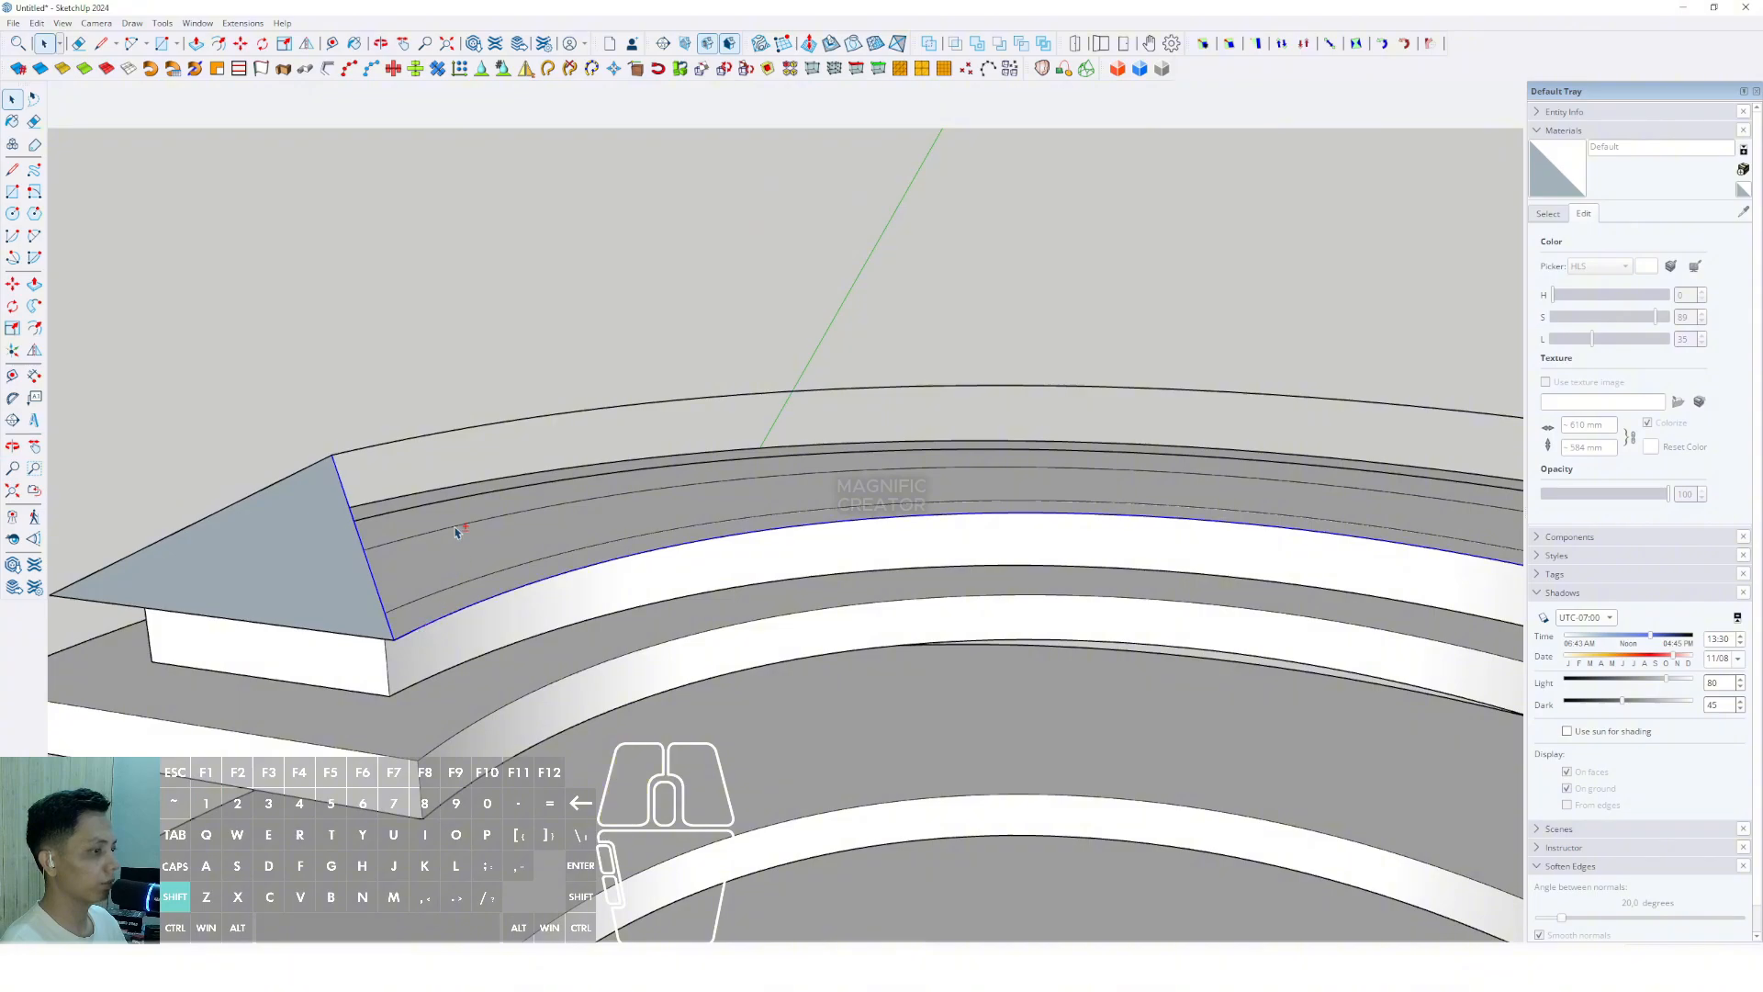
pyautogui.scroll(4, 340, 518)
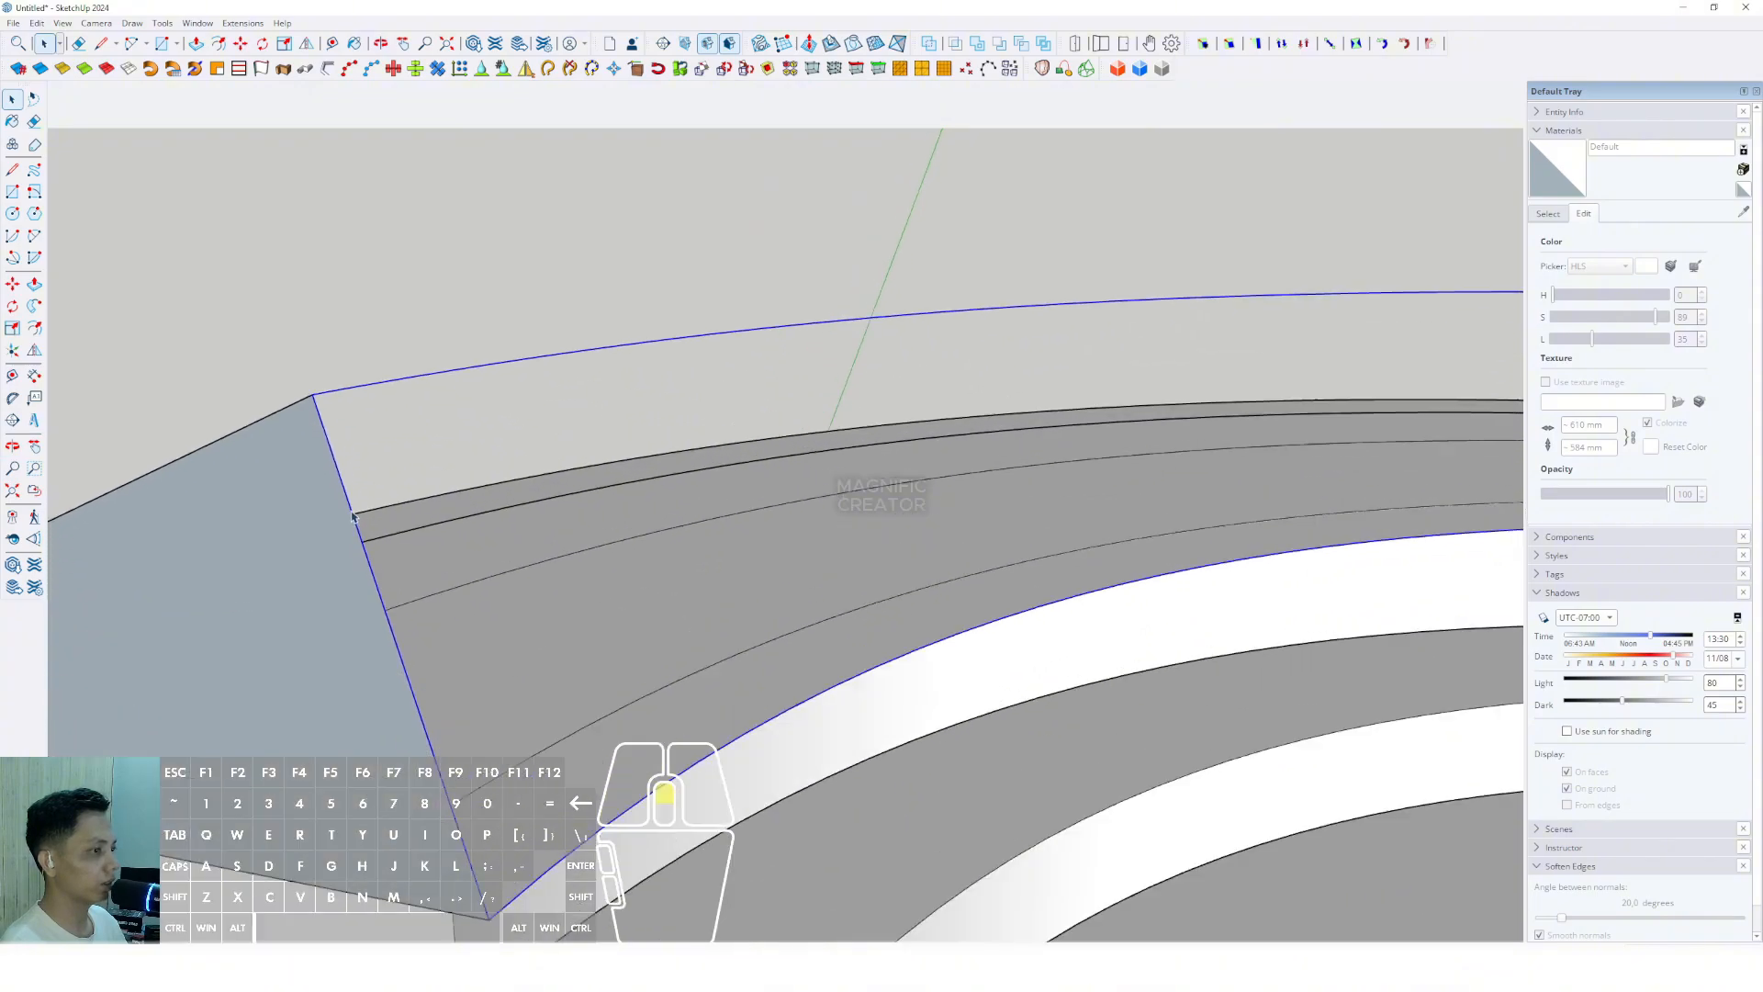
pyautogui.scroll(-6, 351, 505)
pyautogui.keyDown('shift'); pyautogui.moveTo(537, 539); pyautogui.dragTo(424, 520, button='middle'); pyautogui.keyUp('shift')
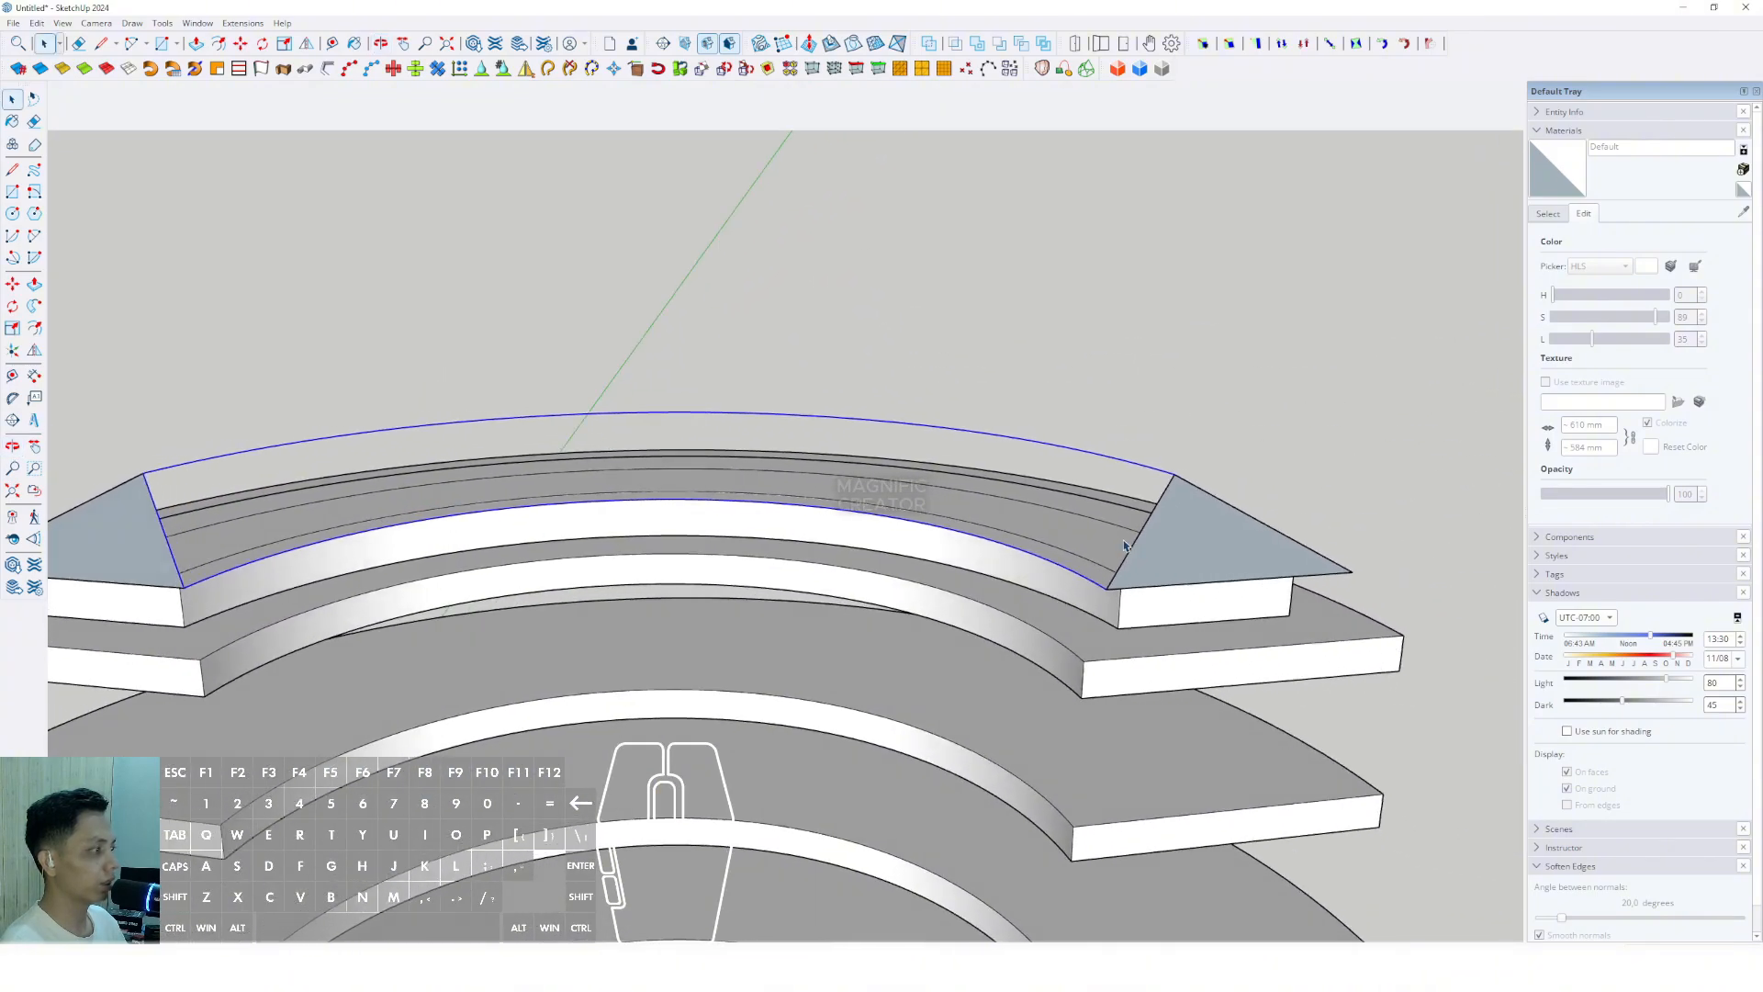
pyautogui.scroll(1, 1143, 532)
pyautogui.moveTo(1146, 529); pyautogui.dragTo(1016, 567, button='middle')
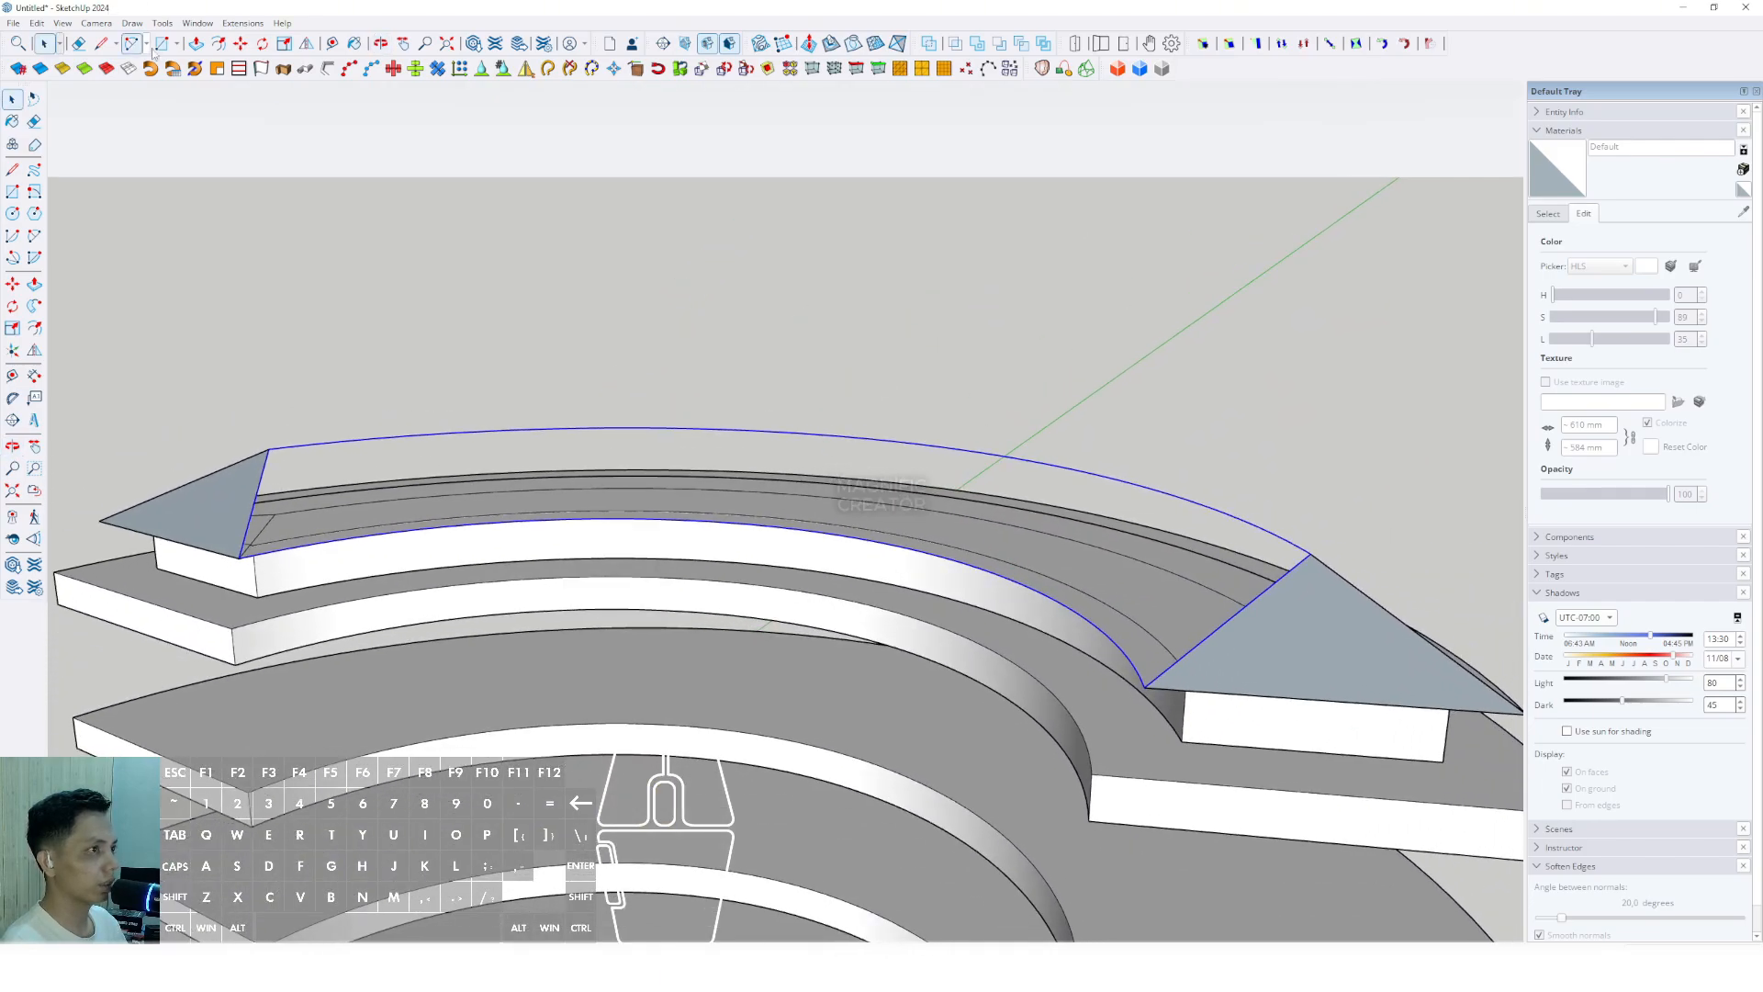
pyautogui.click(132, 25)
pyautogui.moveTo(167, 92)
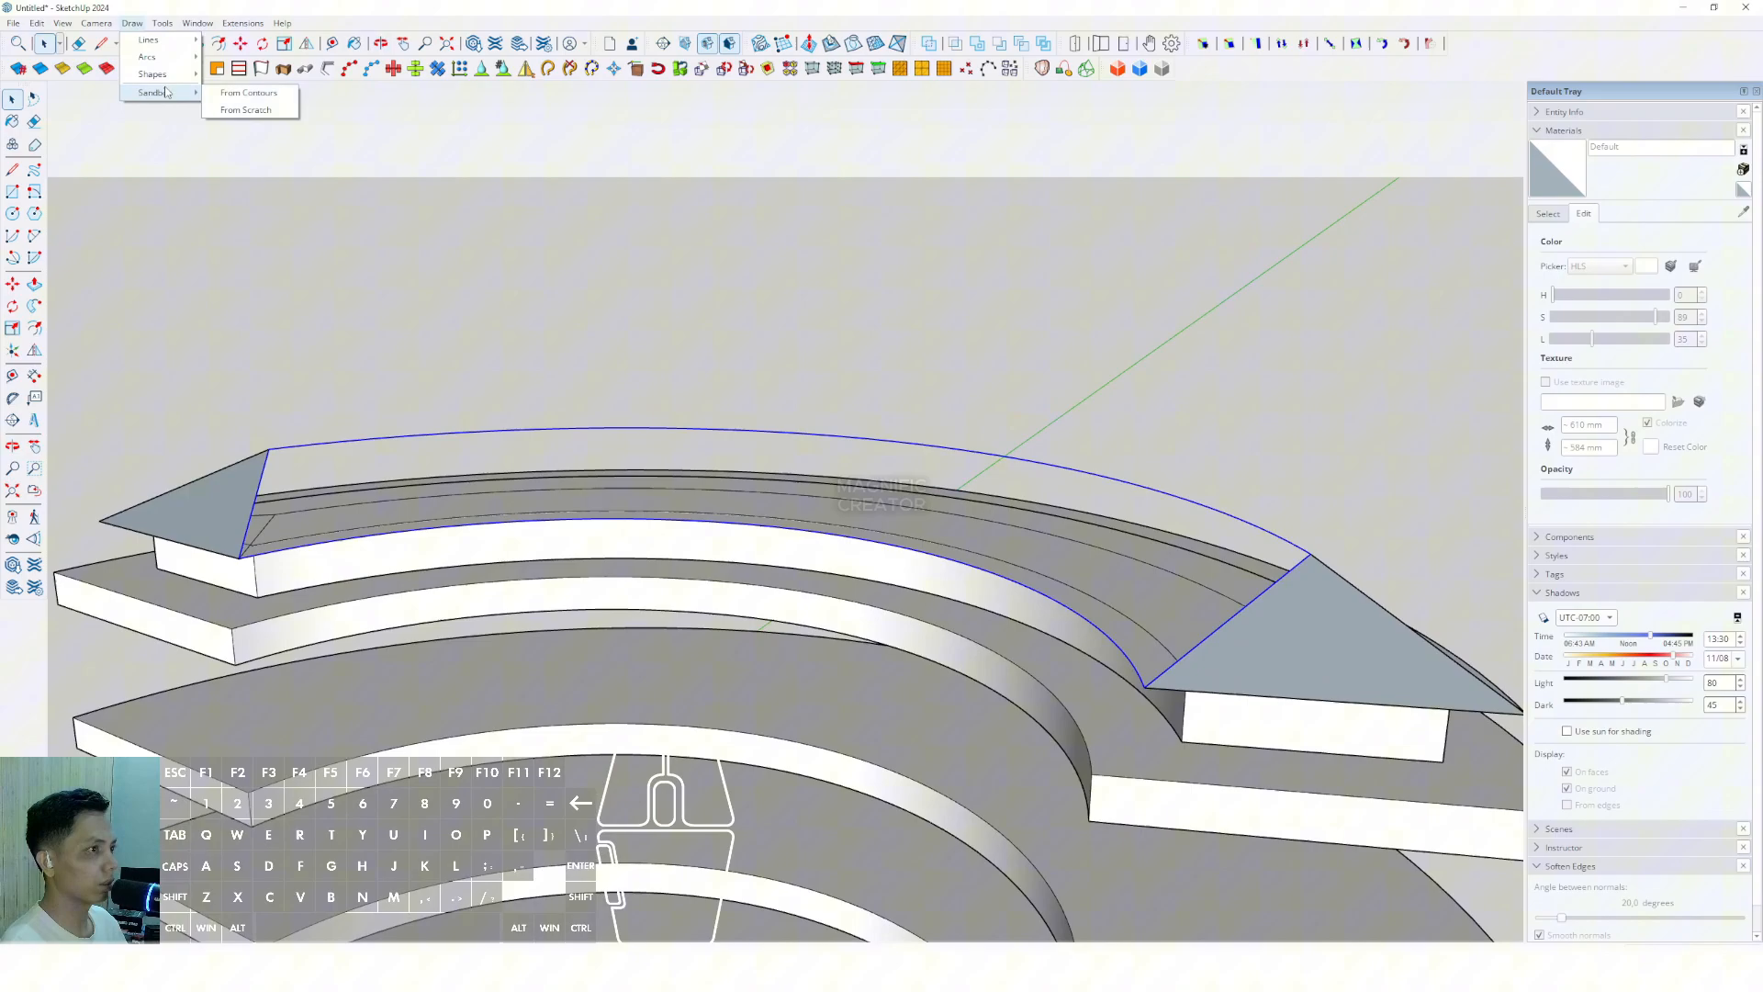
pyautogui.click(247, 93)
# Copy the ridge arc, outer eave arc and two outer hip lines to open space beside the building.
pyautogui.moveTo(836, 629); pyautogui.dragTo(808, 555, button='middle')
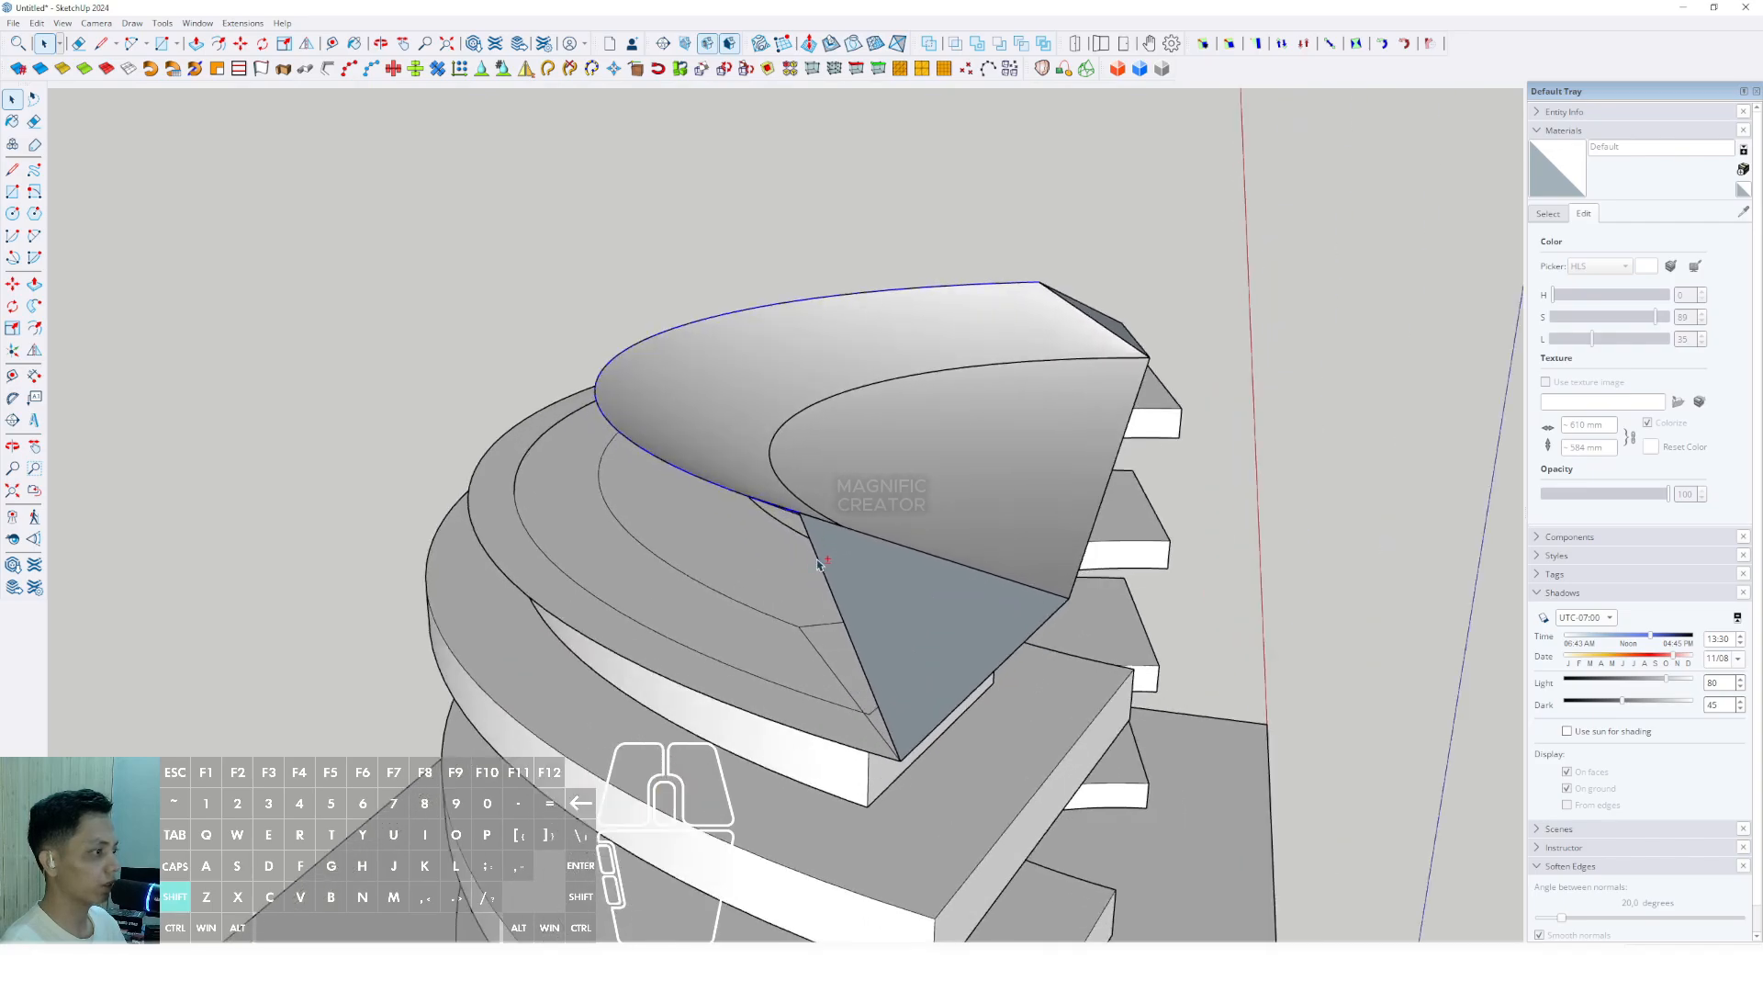
pyautogui.scroll(2, 648, 667)
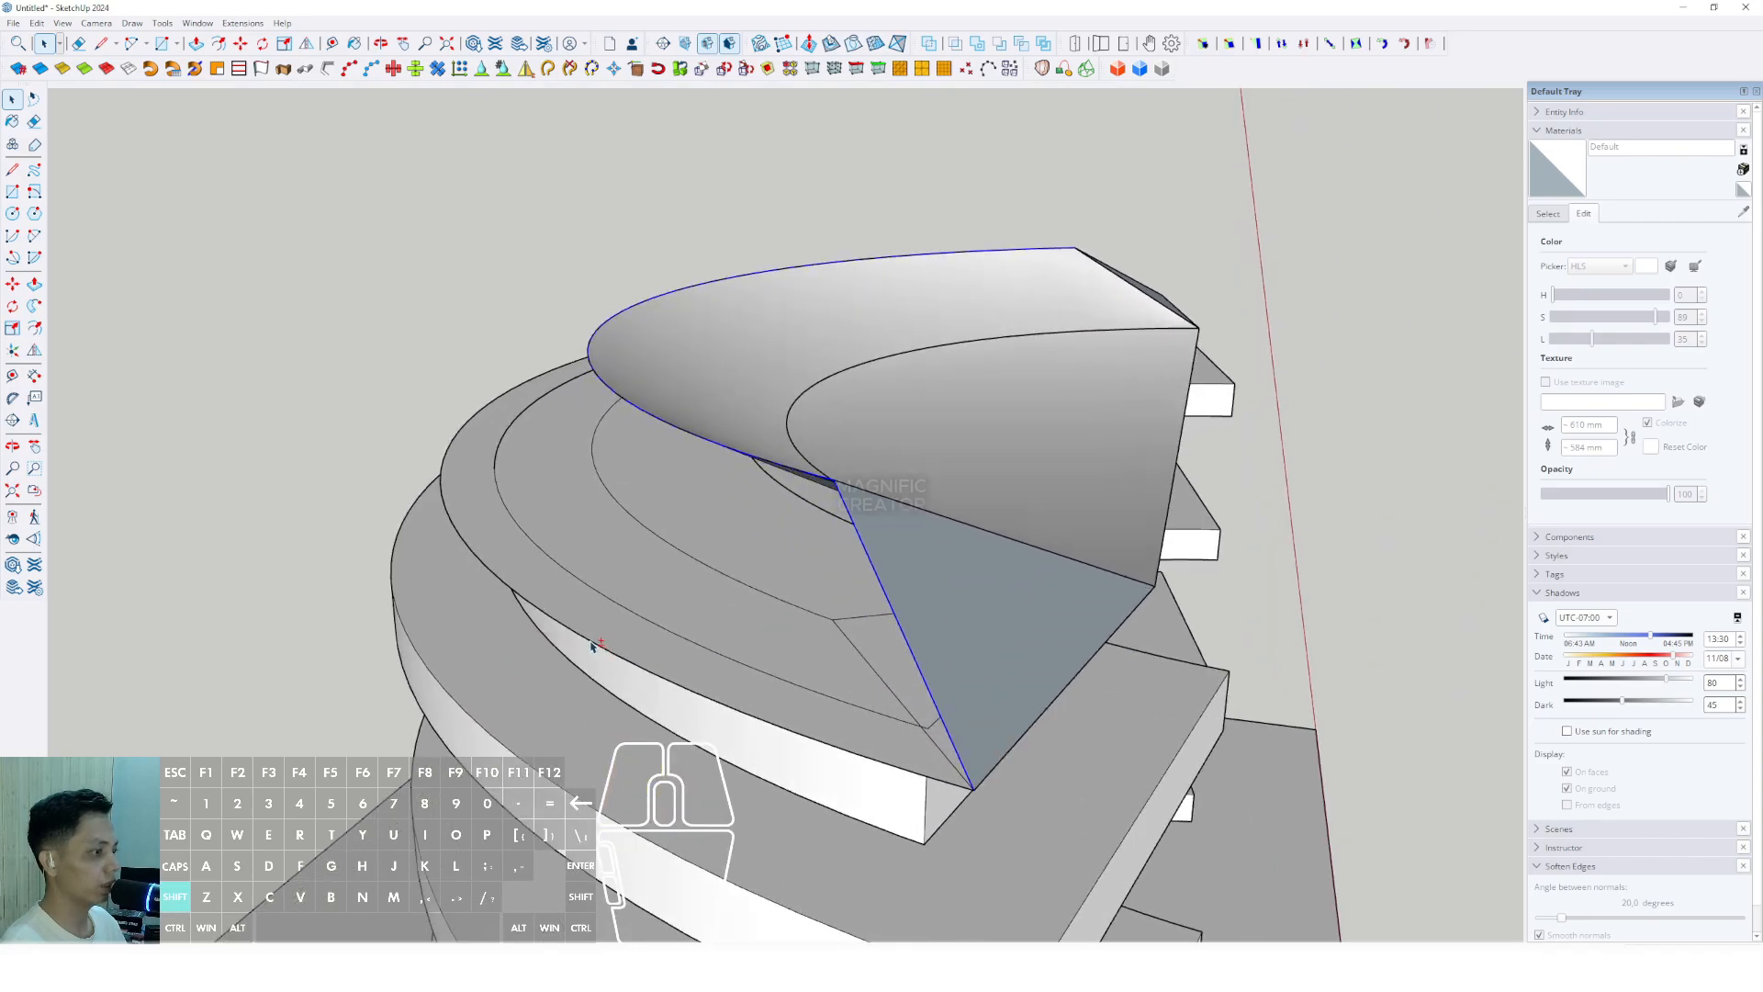
pyautogui.moveTo(592, 647); pyautogui.dragTo(811, 569, button='middle')
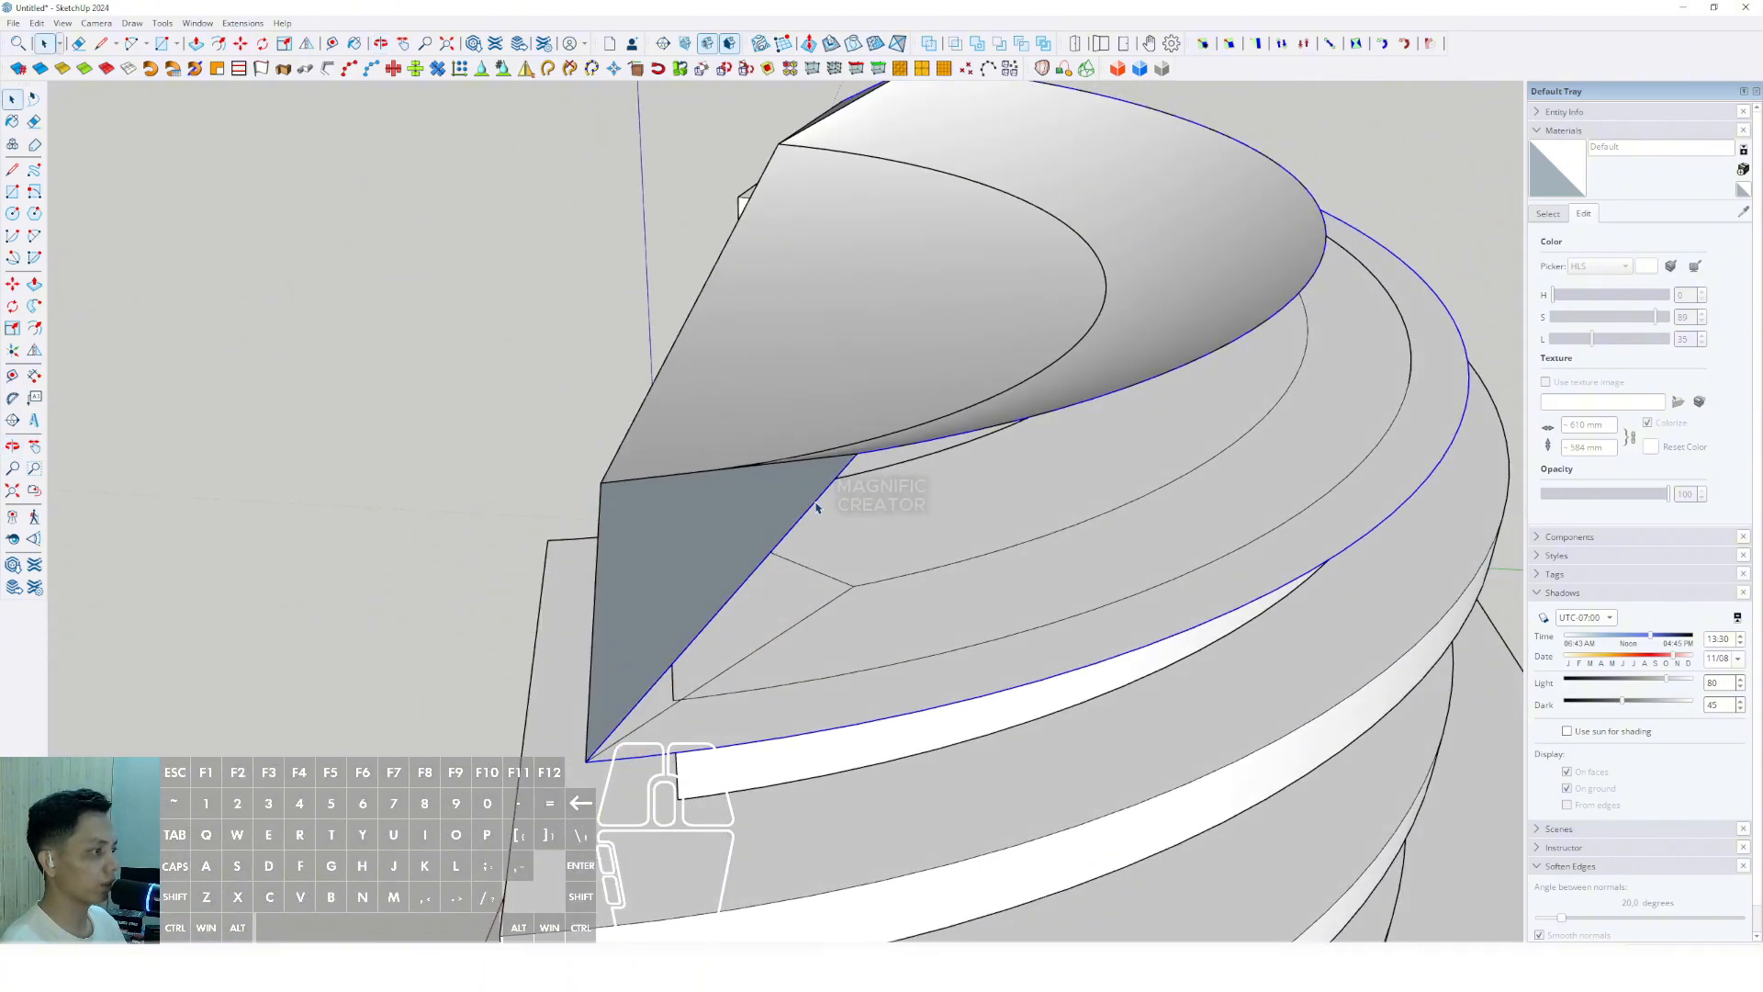
pyautogui.moveTo(816, 506); pyautogui.dragTo(549, 581, button='middle')
pyautogui.moveTo(447, 406); pyautogui.dragTo(658, 500, button='middle')
pyautogui.click(655, 457)
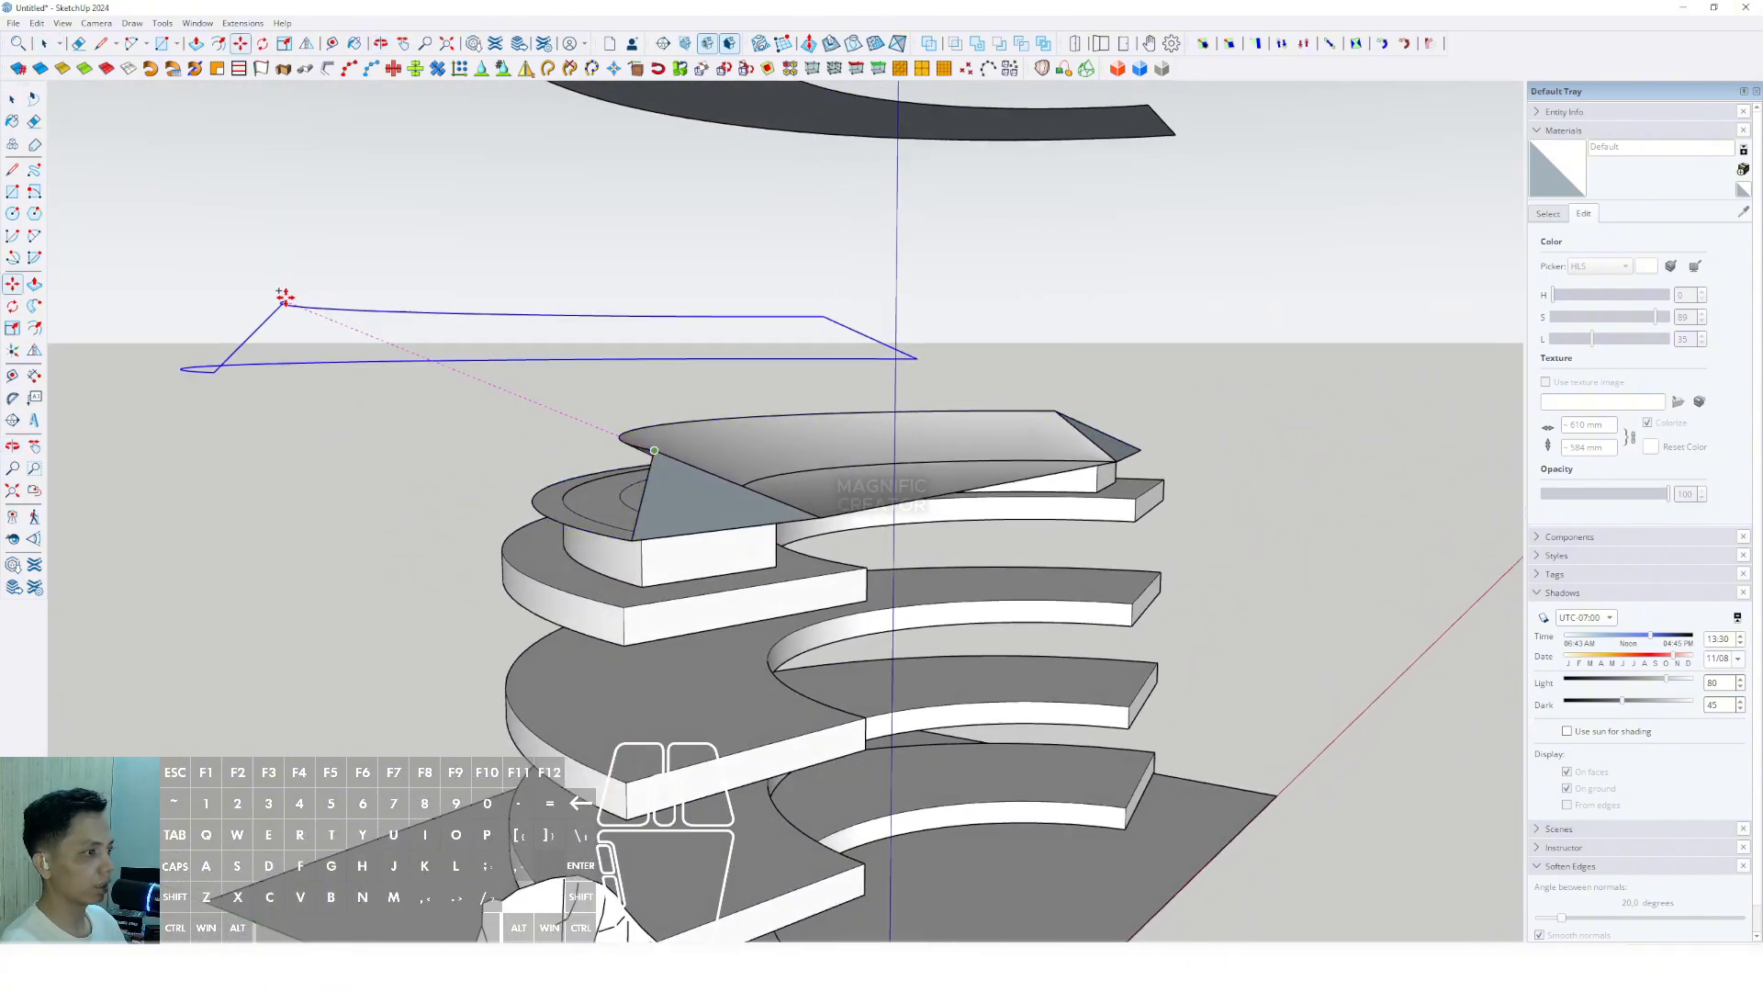
pyautogui.click(221, 279)
pyautogui.press('space')
pyautogui.moveTo(495, 413); pyautogui.dragTo(882, 542, button='middle')
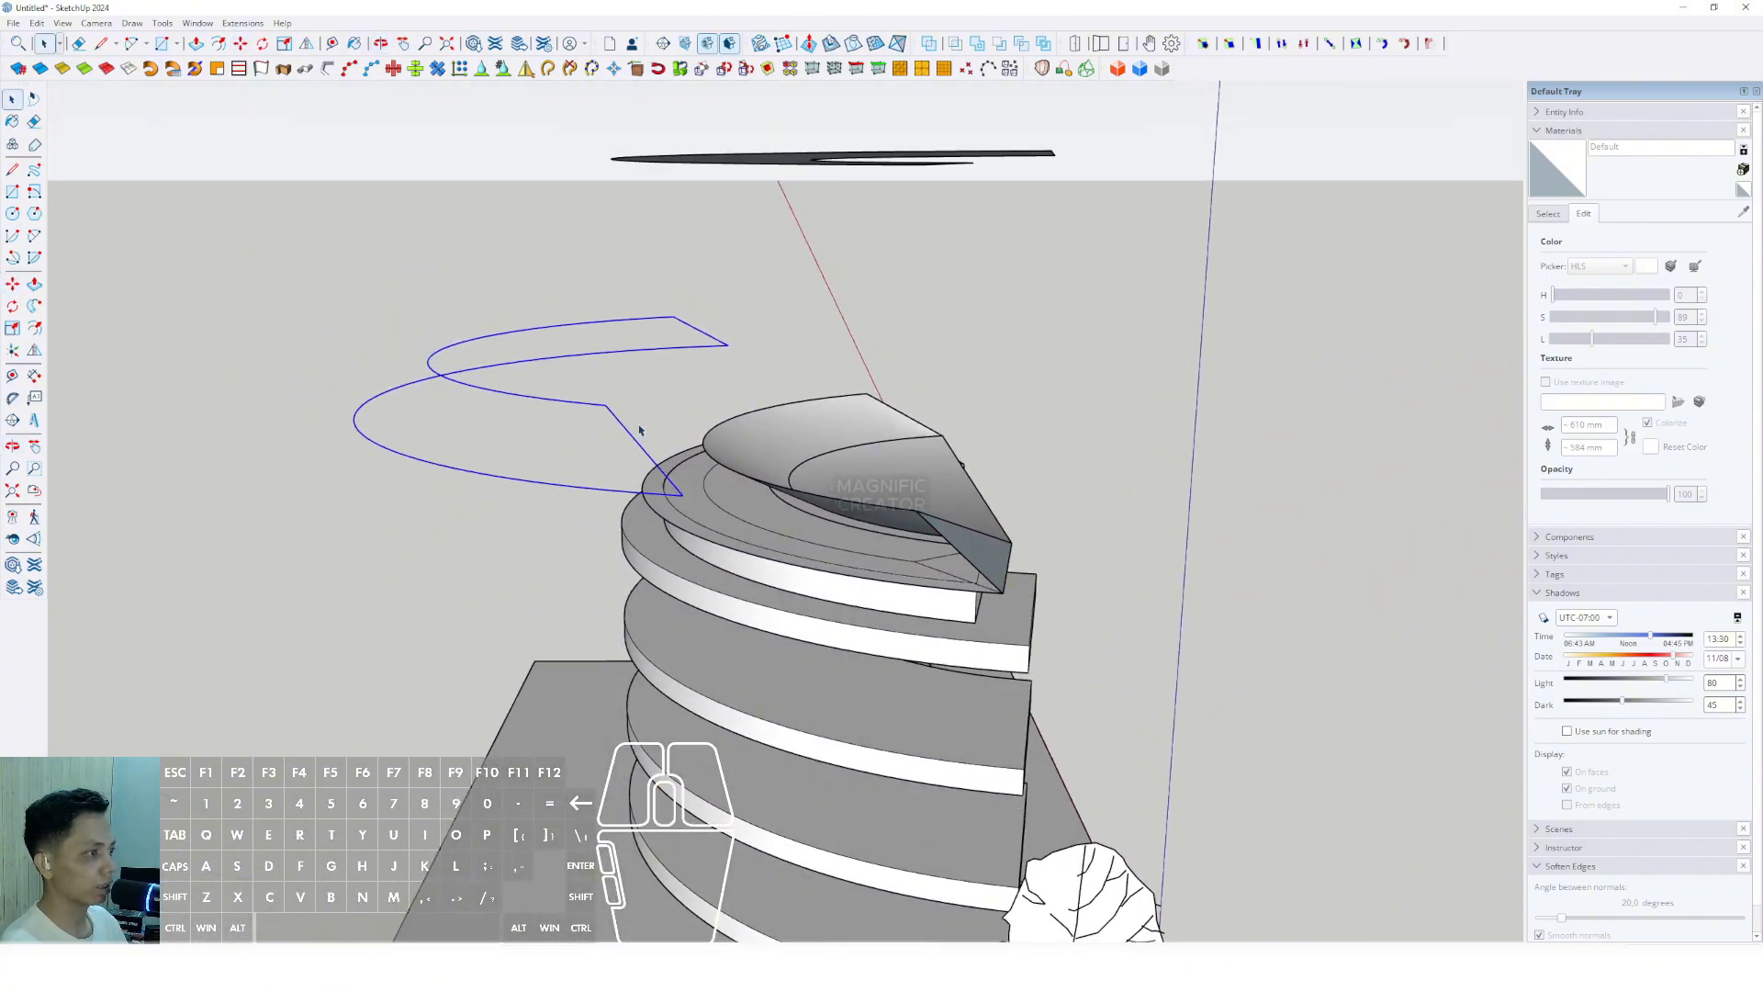
# Create a From Contours surface from the copied outer roof outline and open its group to select the mesh.
pyautogui.moveTo(640, 430); pyautogui.dragTo(827, 541, button='middle')
pyautogui.scroll(2, 652, 517)
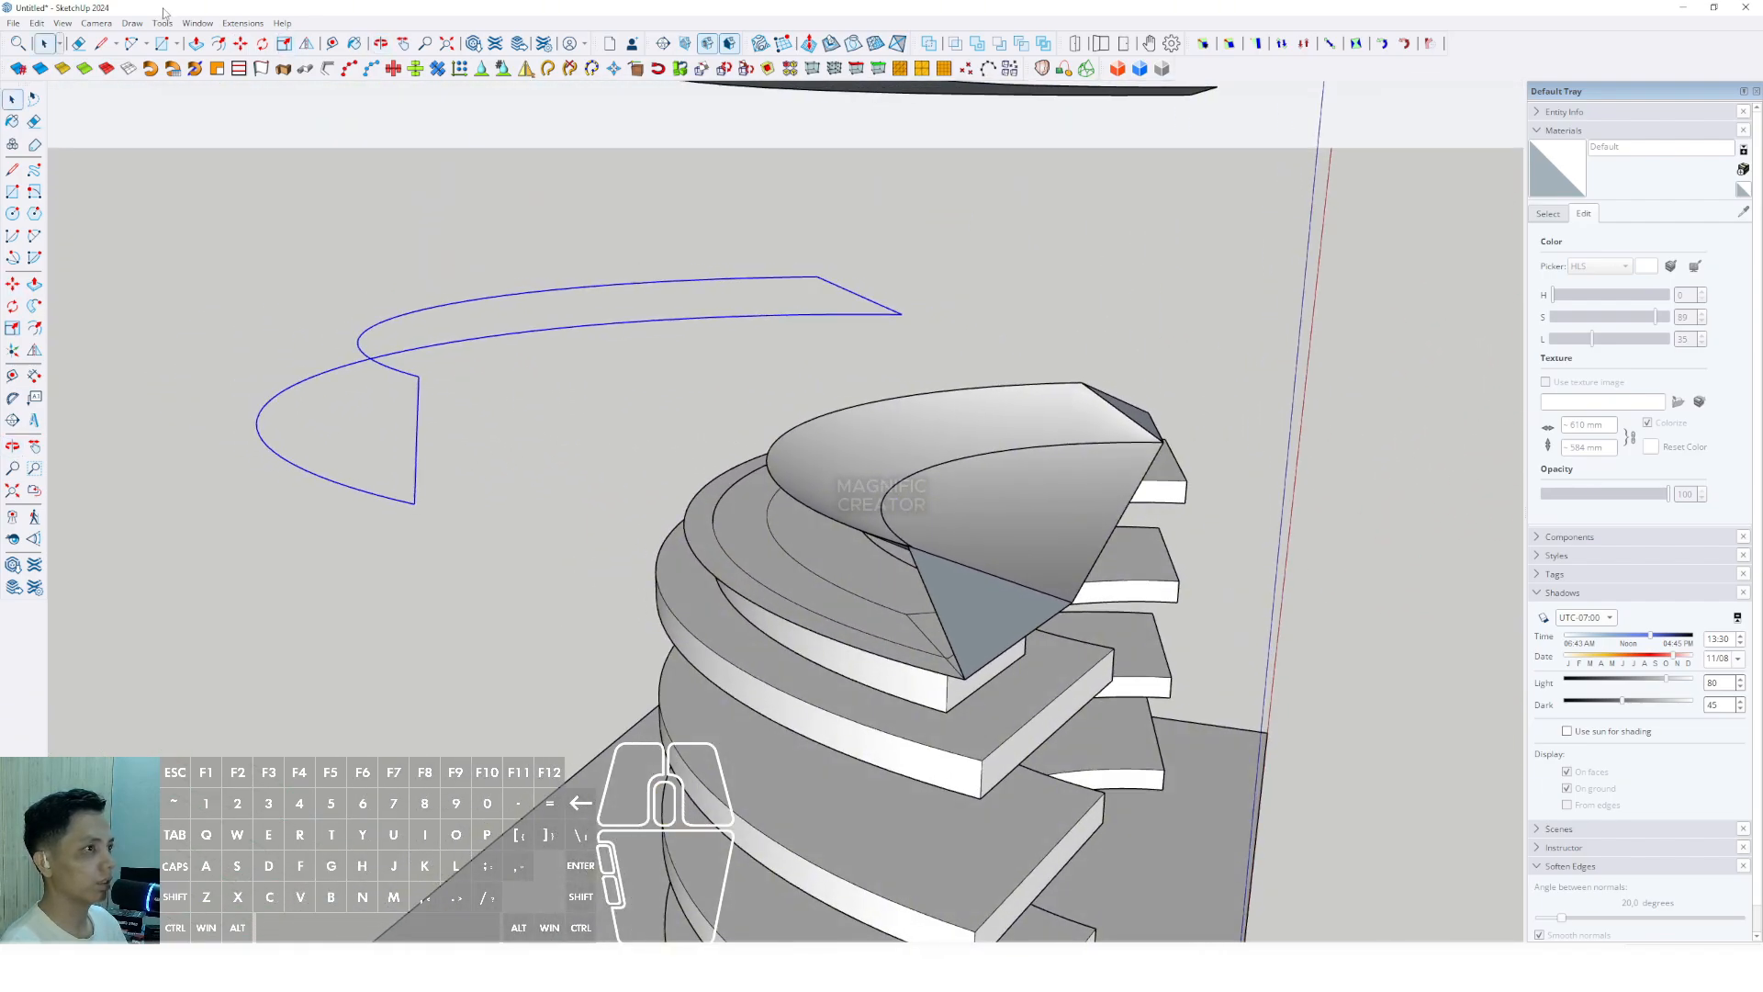
pyautogui.click(134, 23)
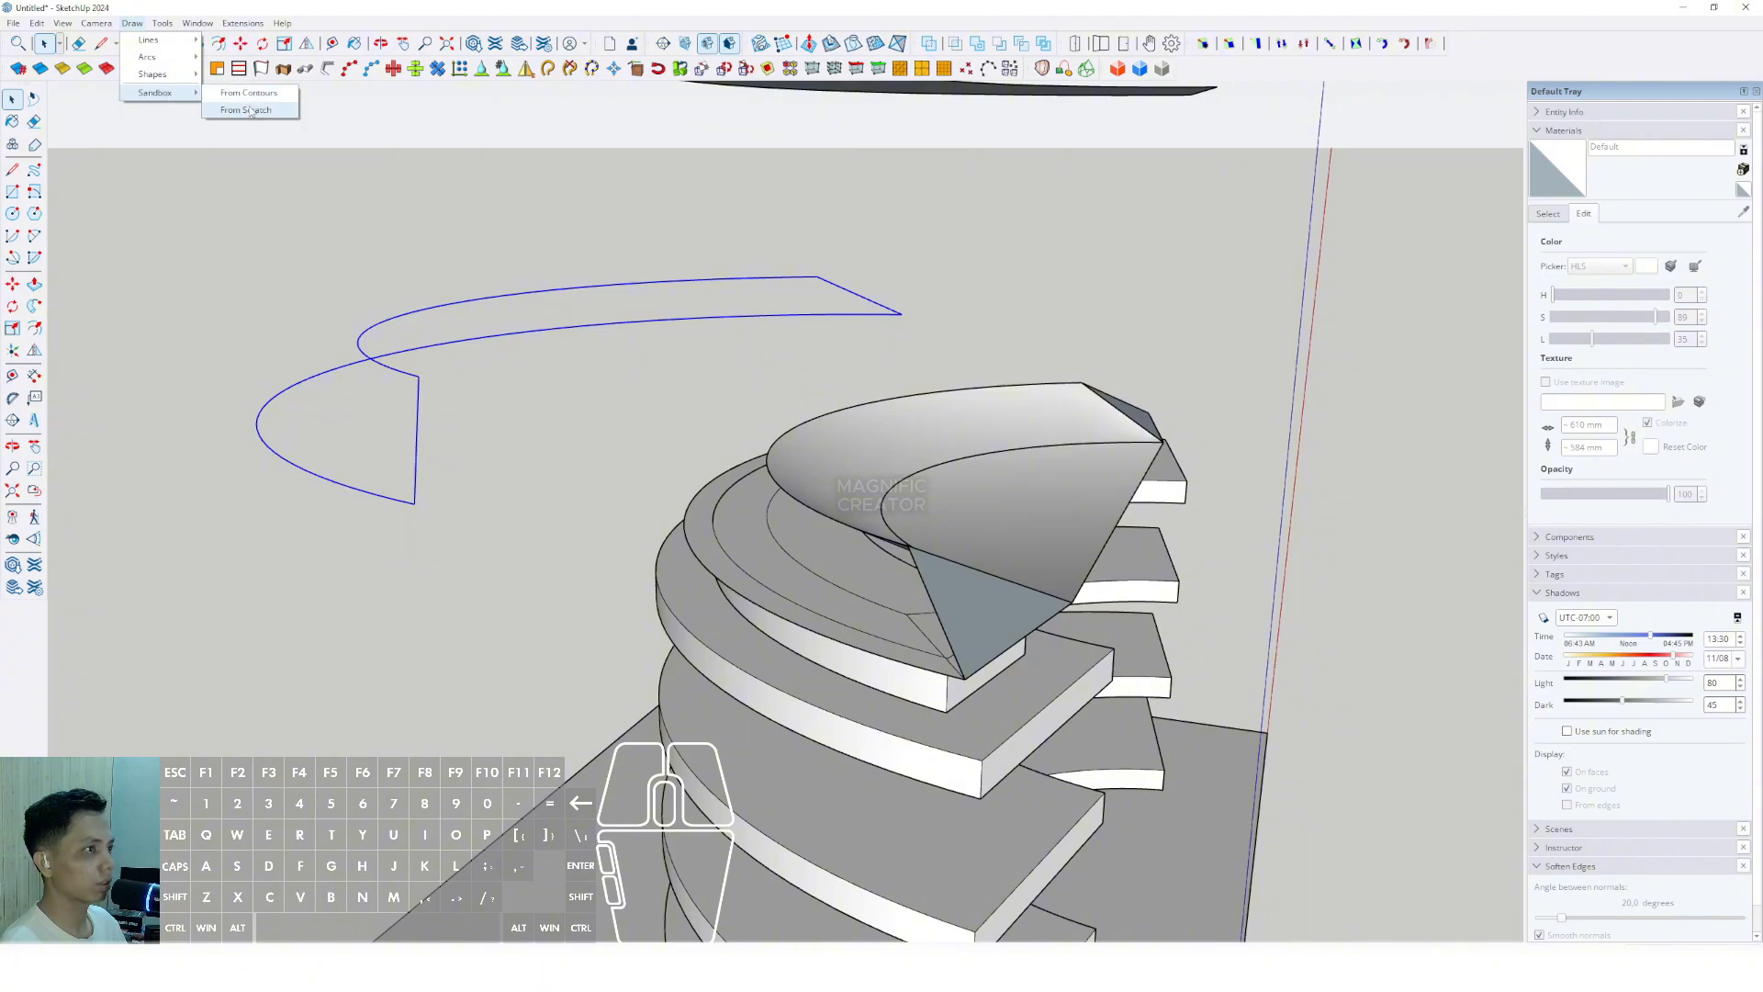
pyautogui.click(242, 93)
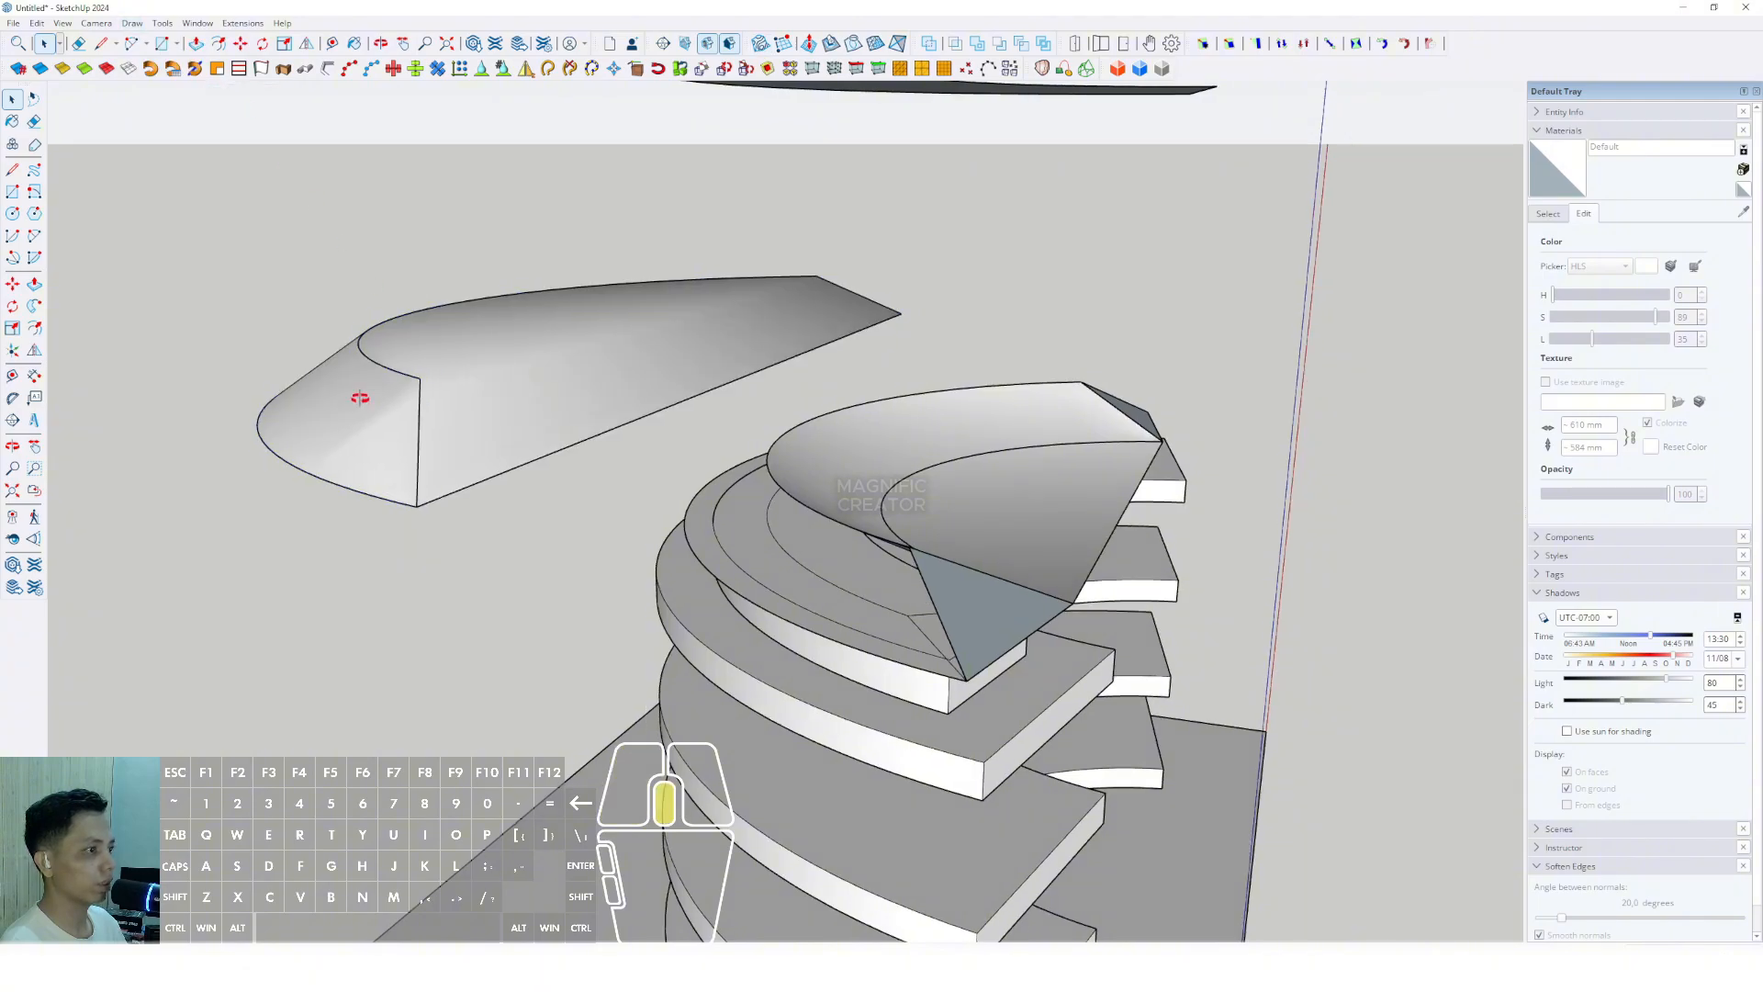
pyautogui.moveTo(362, 397); pyautogui.dragTo(643, 524, button='middle')
pyautogui.doubleClick(618, 385)
pyautogui.tripleClick(617, 385)
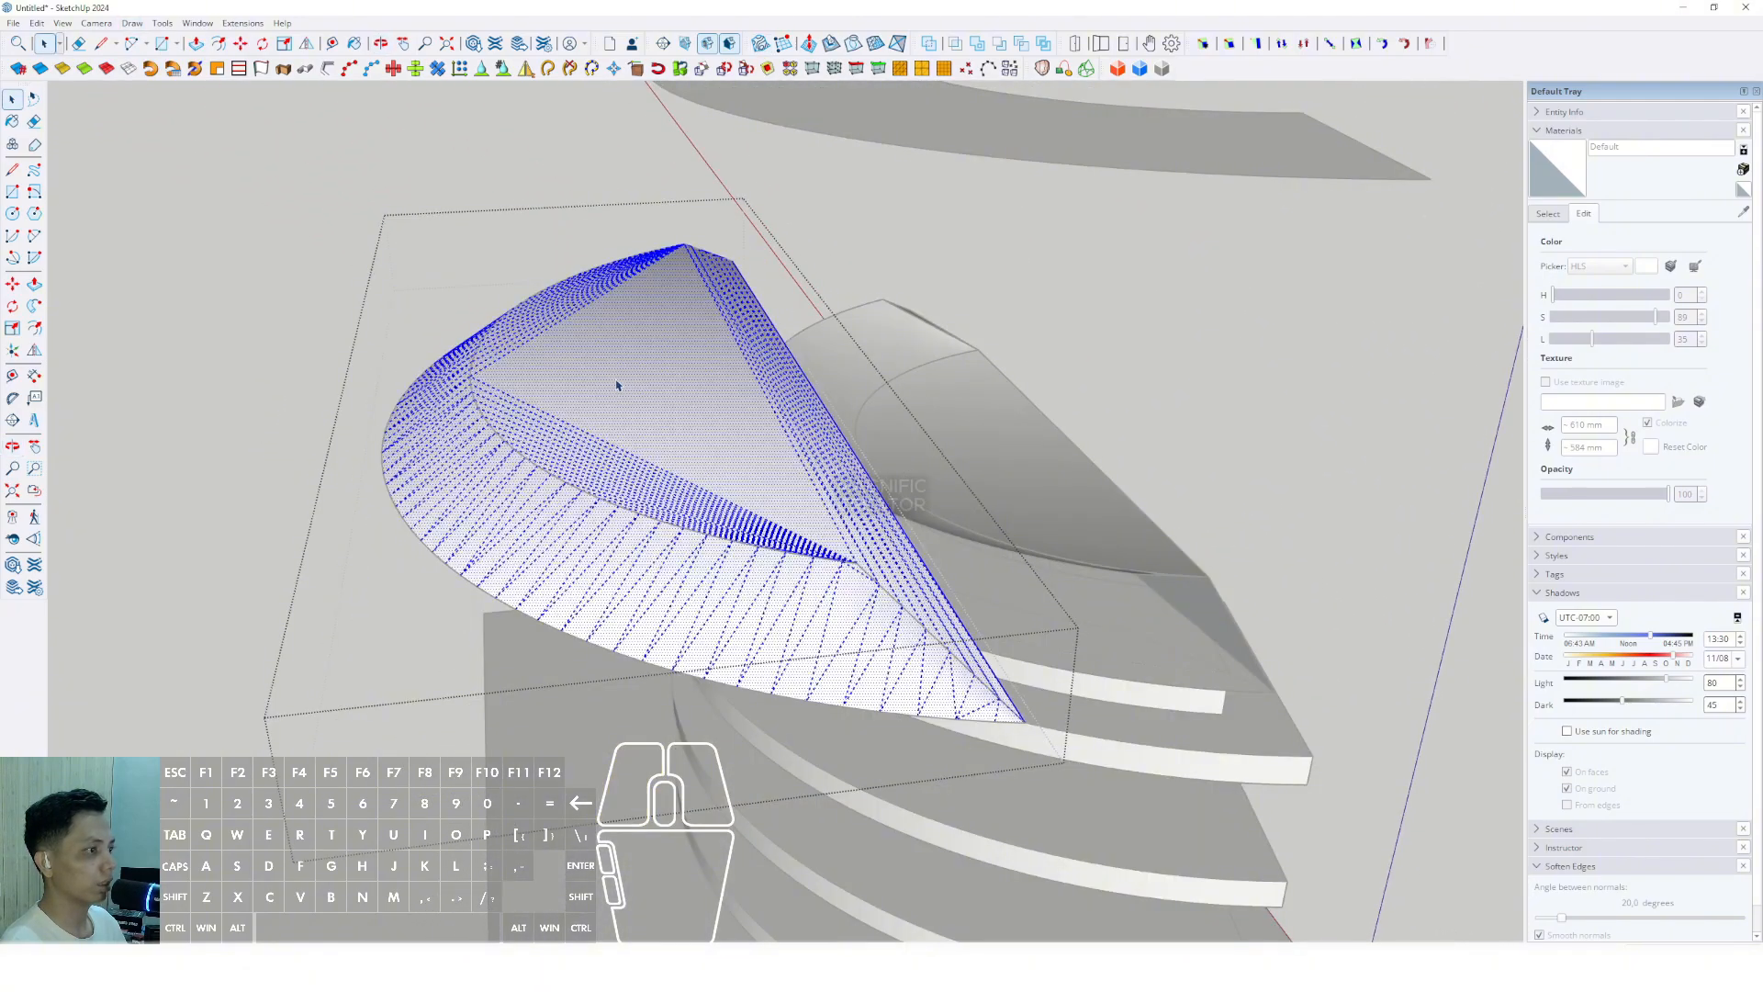
pyautogui.moveTo(618, 385); pyautogui.dragTo(367, 404, button='middle')
# Select both contour surface groups and lower their Soften Edges angle to 19.4 degrees.
pyautogui.click(997, 294)
pyautogui.moveTo(996, 294); pyautogui.dragTo(642, 470, button='middle')
pyautogui.click(618, 520)
pyautogui.scroll(3, 695, 508)
pyautogui.scroll(-2, 625, 511)
pyautogui.keyDown('shift'); pyautogui.click(827, 285); pyautogui.keyUp('shift')
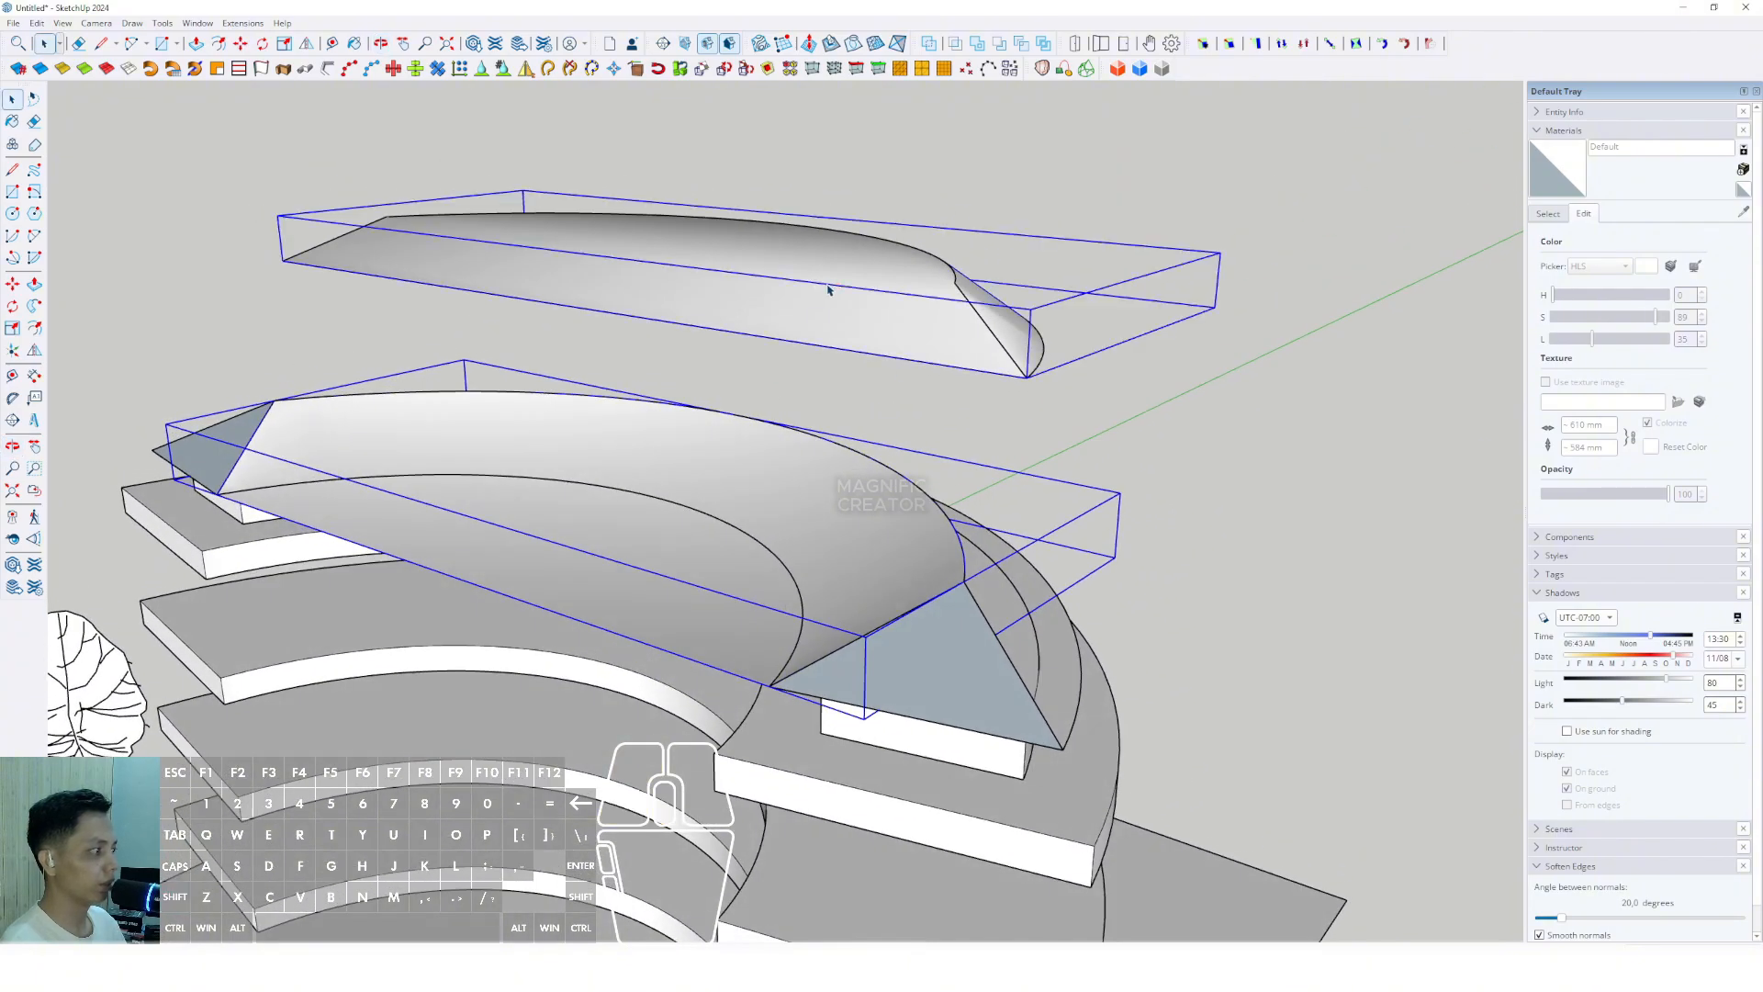
pyautogui.click(602, 537)
pyautogui.keyDown('shift'); pyautogui.click(773, 295); pyautogui.keyUp('shift')
pyautogui.scroll(-1, 1728, 680)
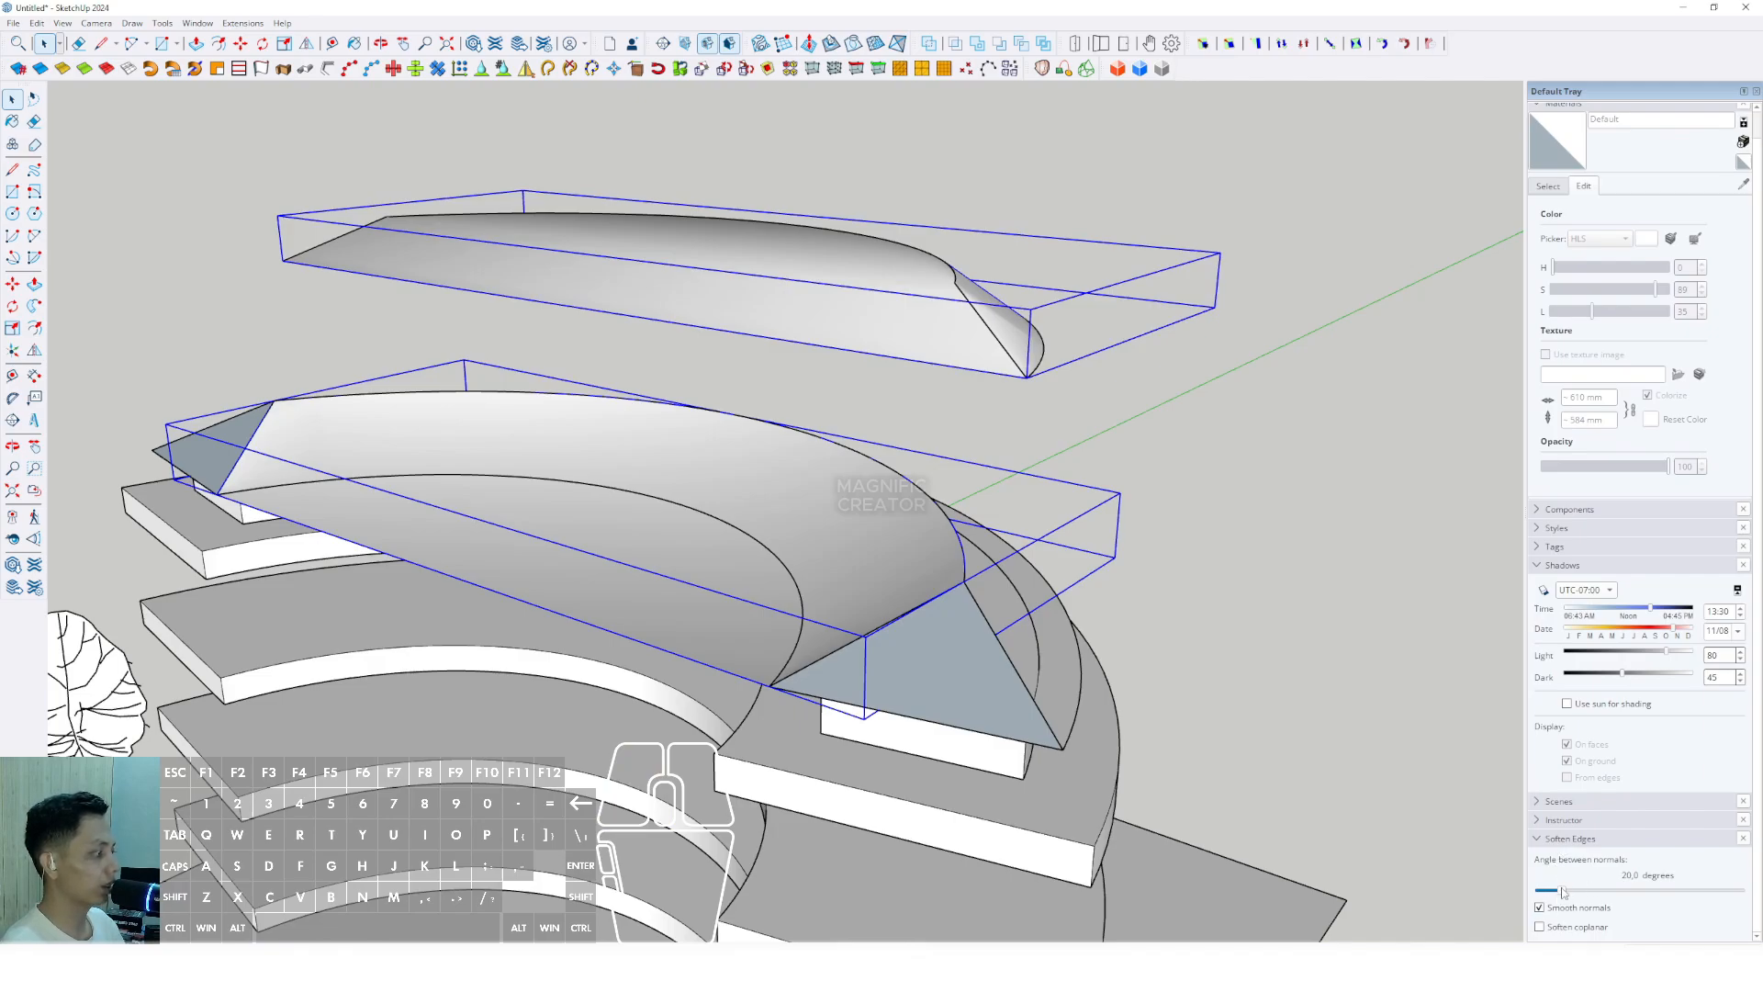
pyautogui.click(1537, 566)
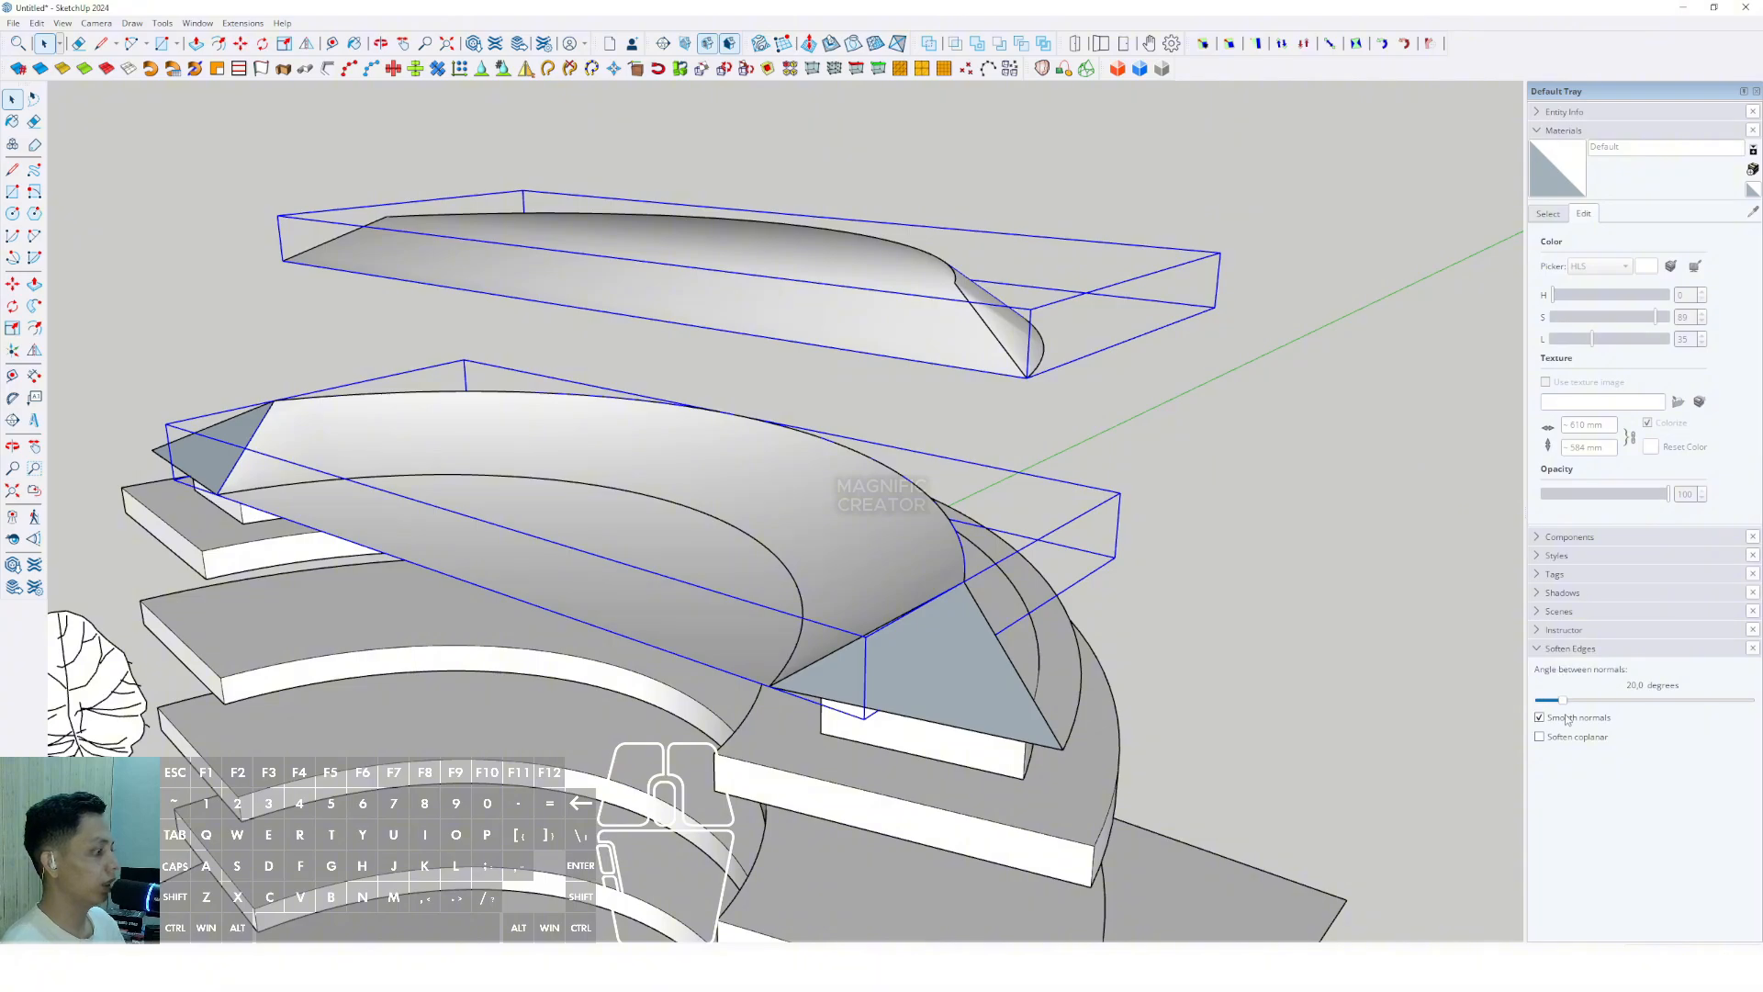
pyautogui.moveTo(1565, 704)
pyautogui.mouseDown()
pyautogui.moveTo(1527, 702)
pyautogui.moveTo(1562, 700)
pyautogui.mouseUp()
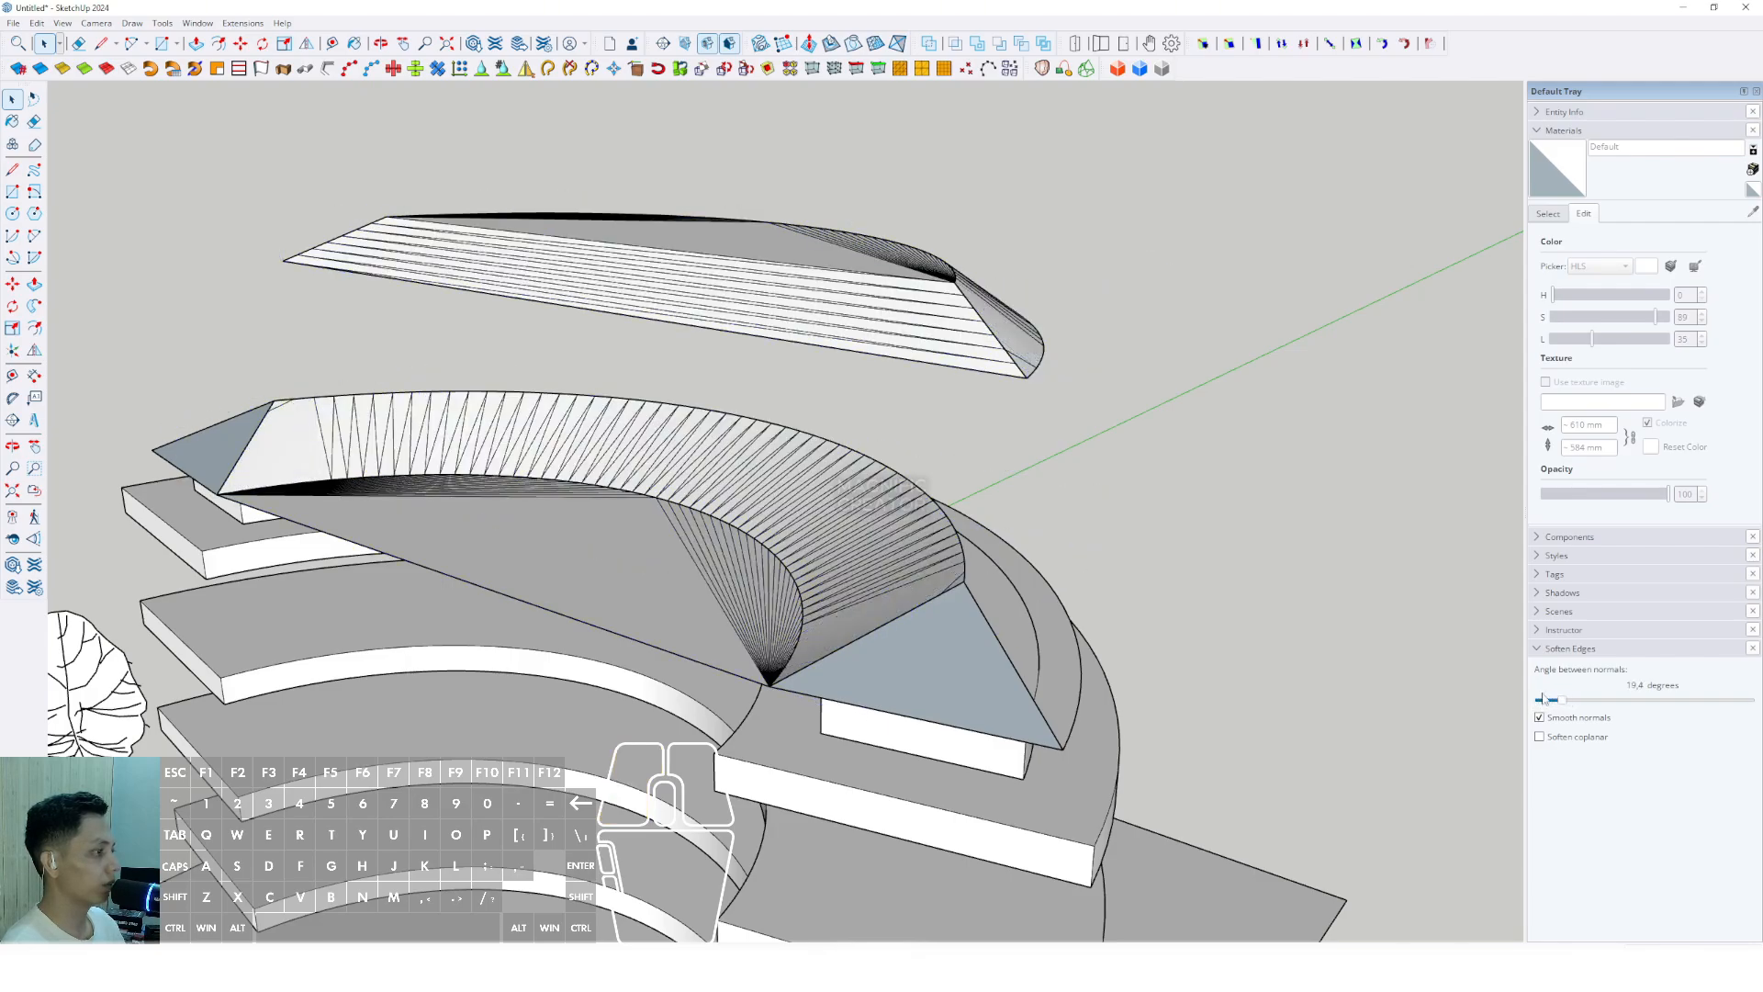
# Open the inner roof surface's group and erase the excess flat face spanning the concave side of the eave arc.
pyautogui.moveTo(773, 587); pyautogui.dragTo(1083, 735, button='middle')
pyautogui.moveTo(720, 656); pyautogui.dragTo(901, 577, button='middle')
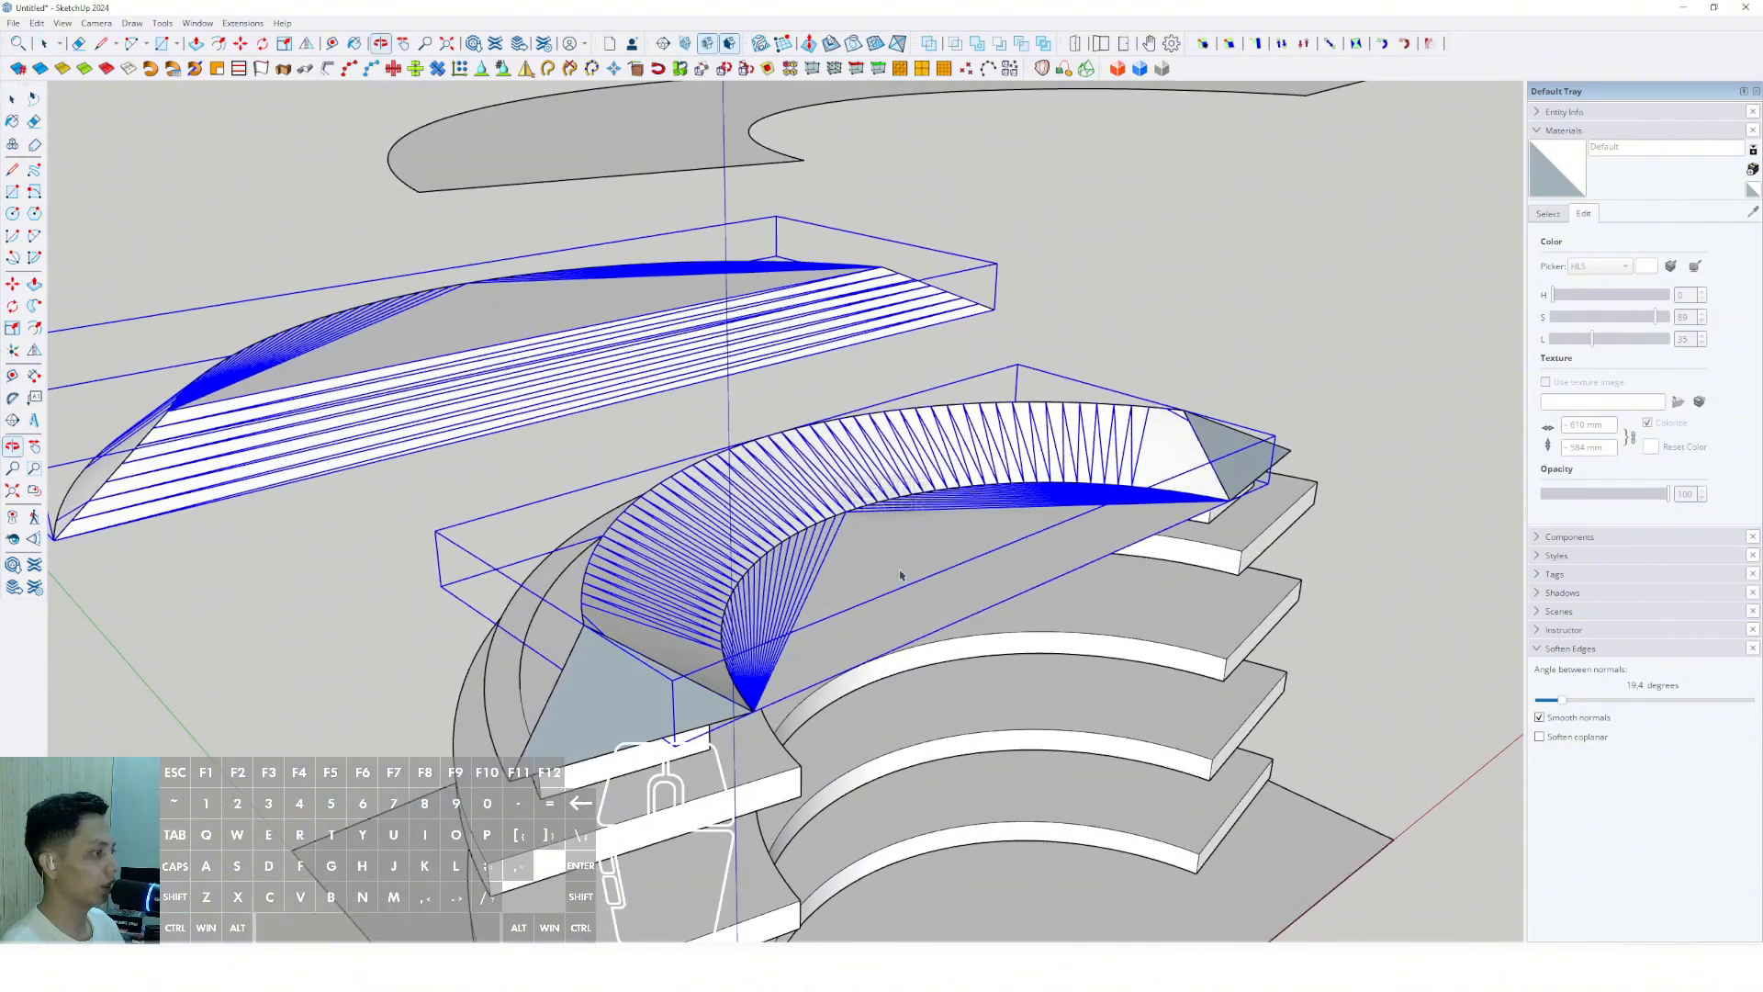
pyautogui.tripleClick(894, 589)
pyautogui.press('e')
pyautogui.click(890, 650)
pyautogui.moveTo(896, 642); pyautogui.dragTo(896, 642)
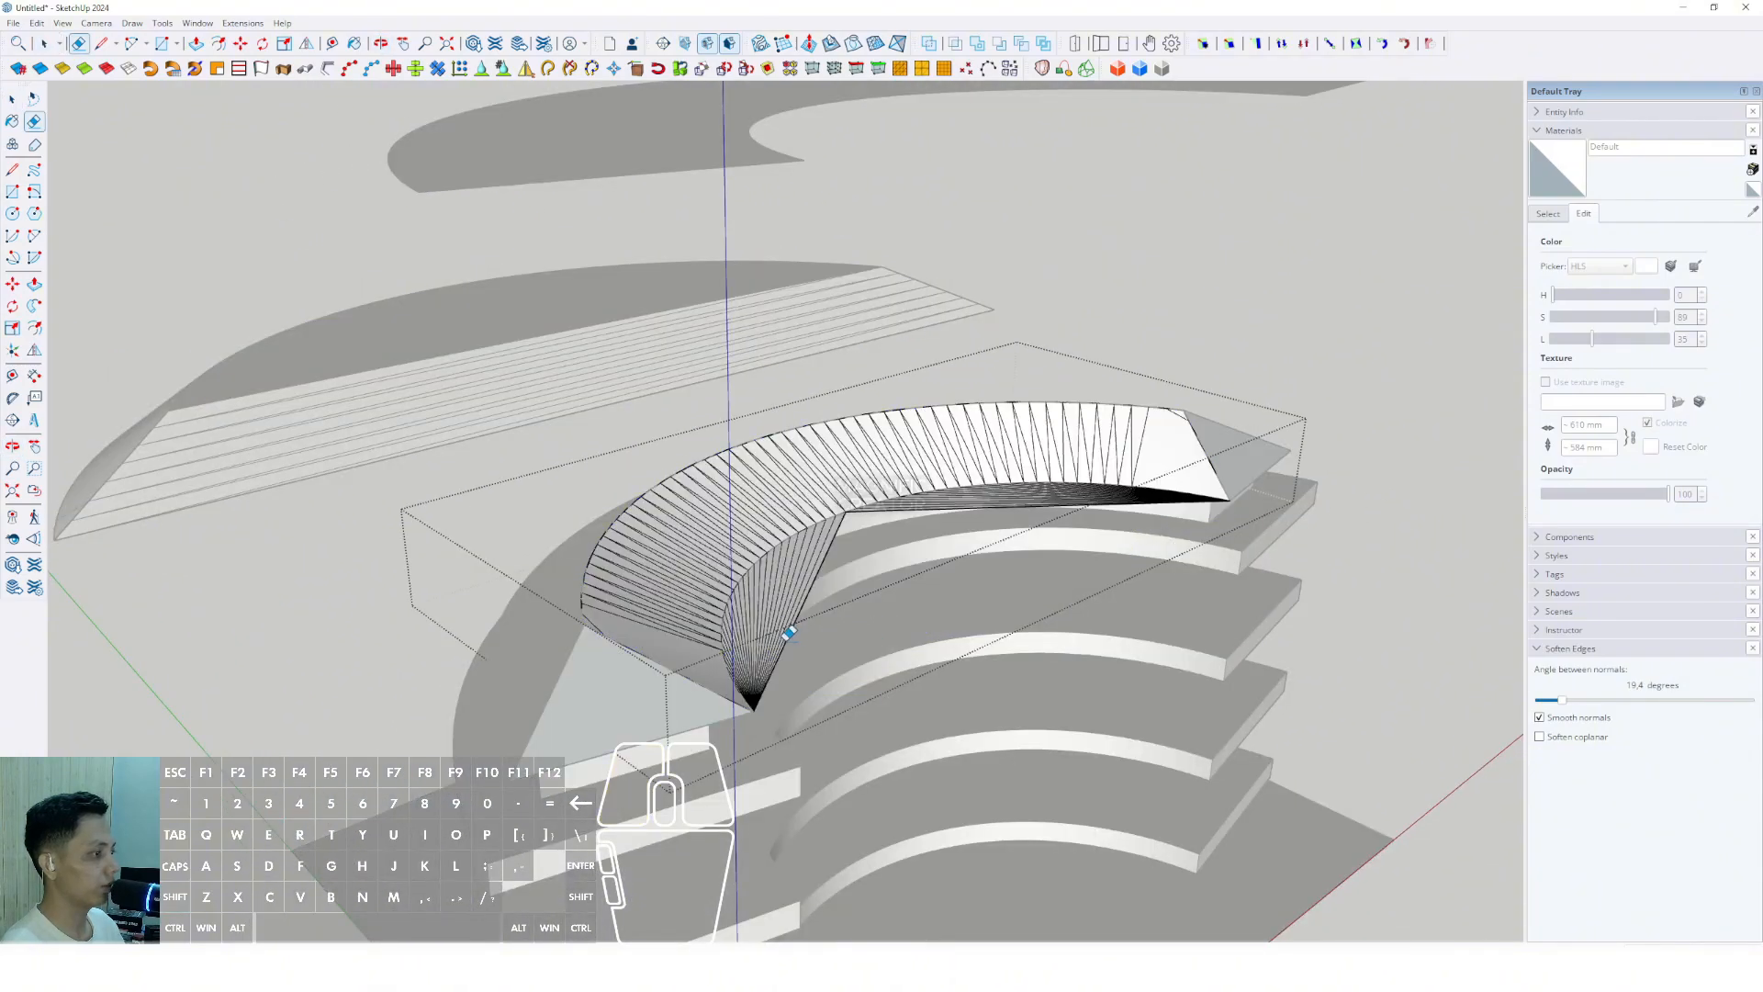
# Erase the fan of excess mesh edges beyond the inner eave arc at the roof's near end.
pyautogui.scroll(6, 785, 631)
pyautogui.scroll(1, 739, 757)
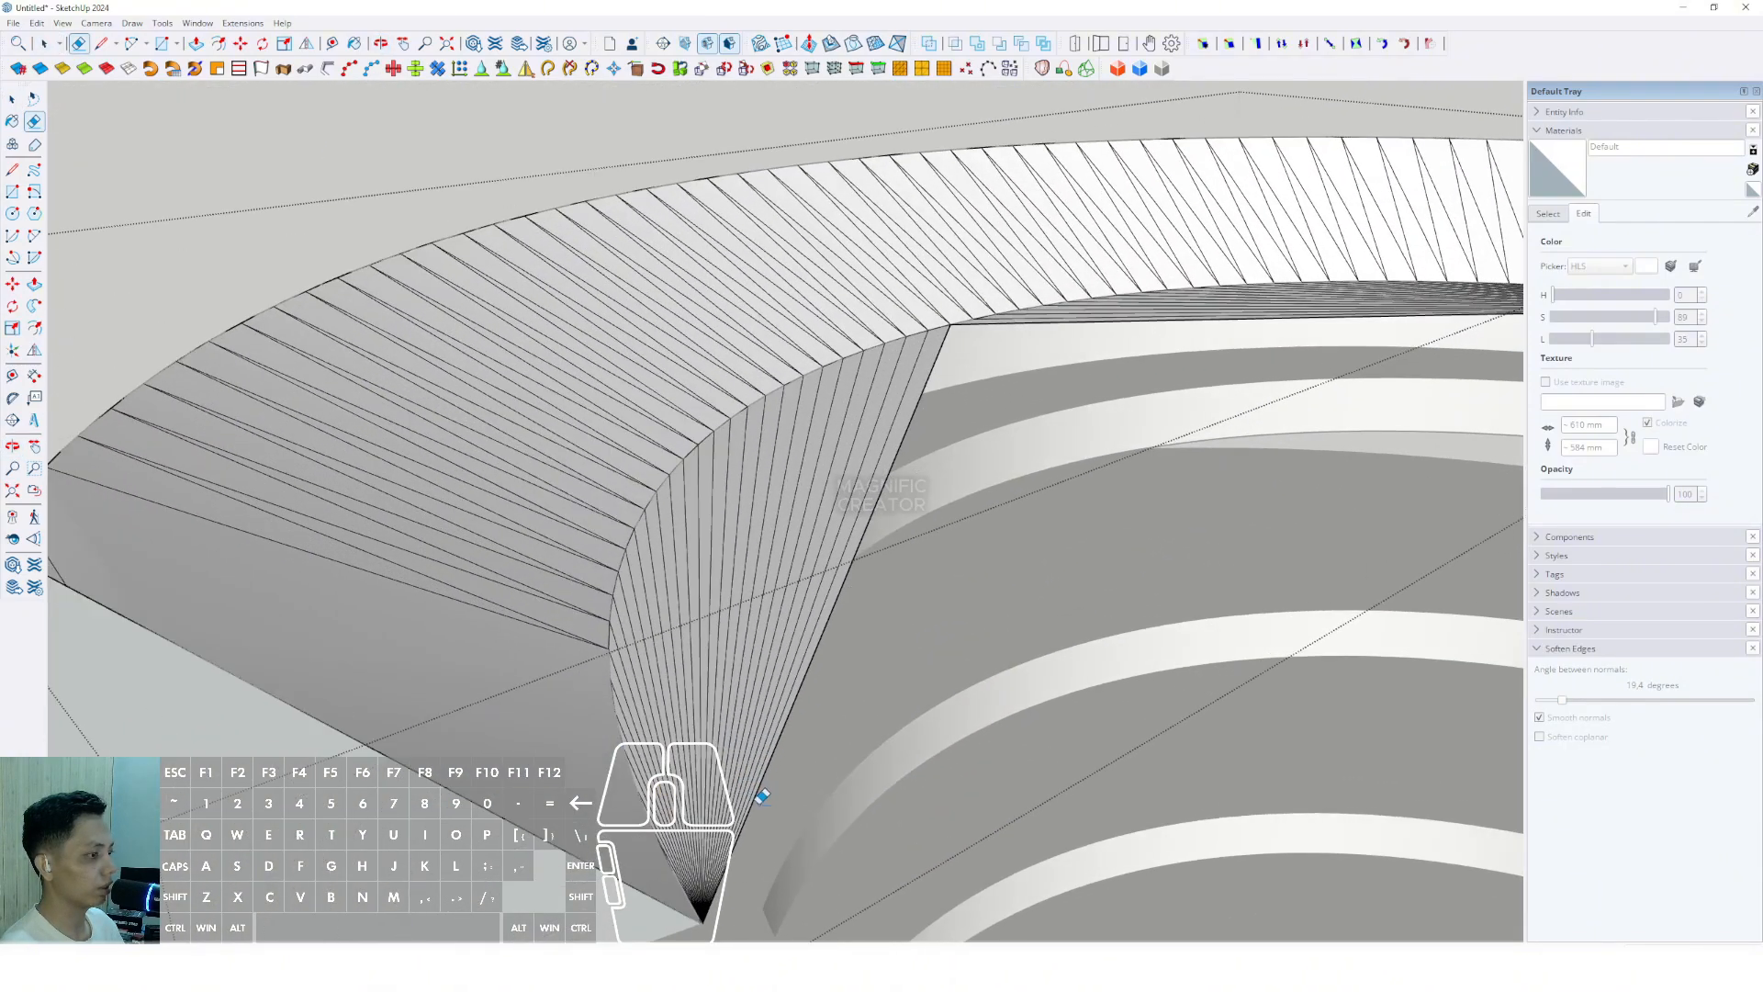
pyautogui.moveTo(760, 795); pyautogui.dragTo(693, 904)
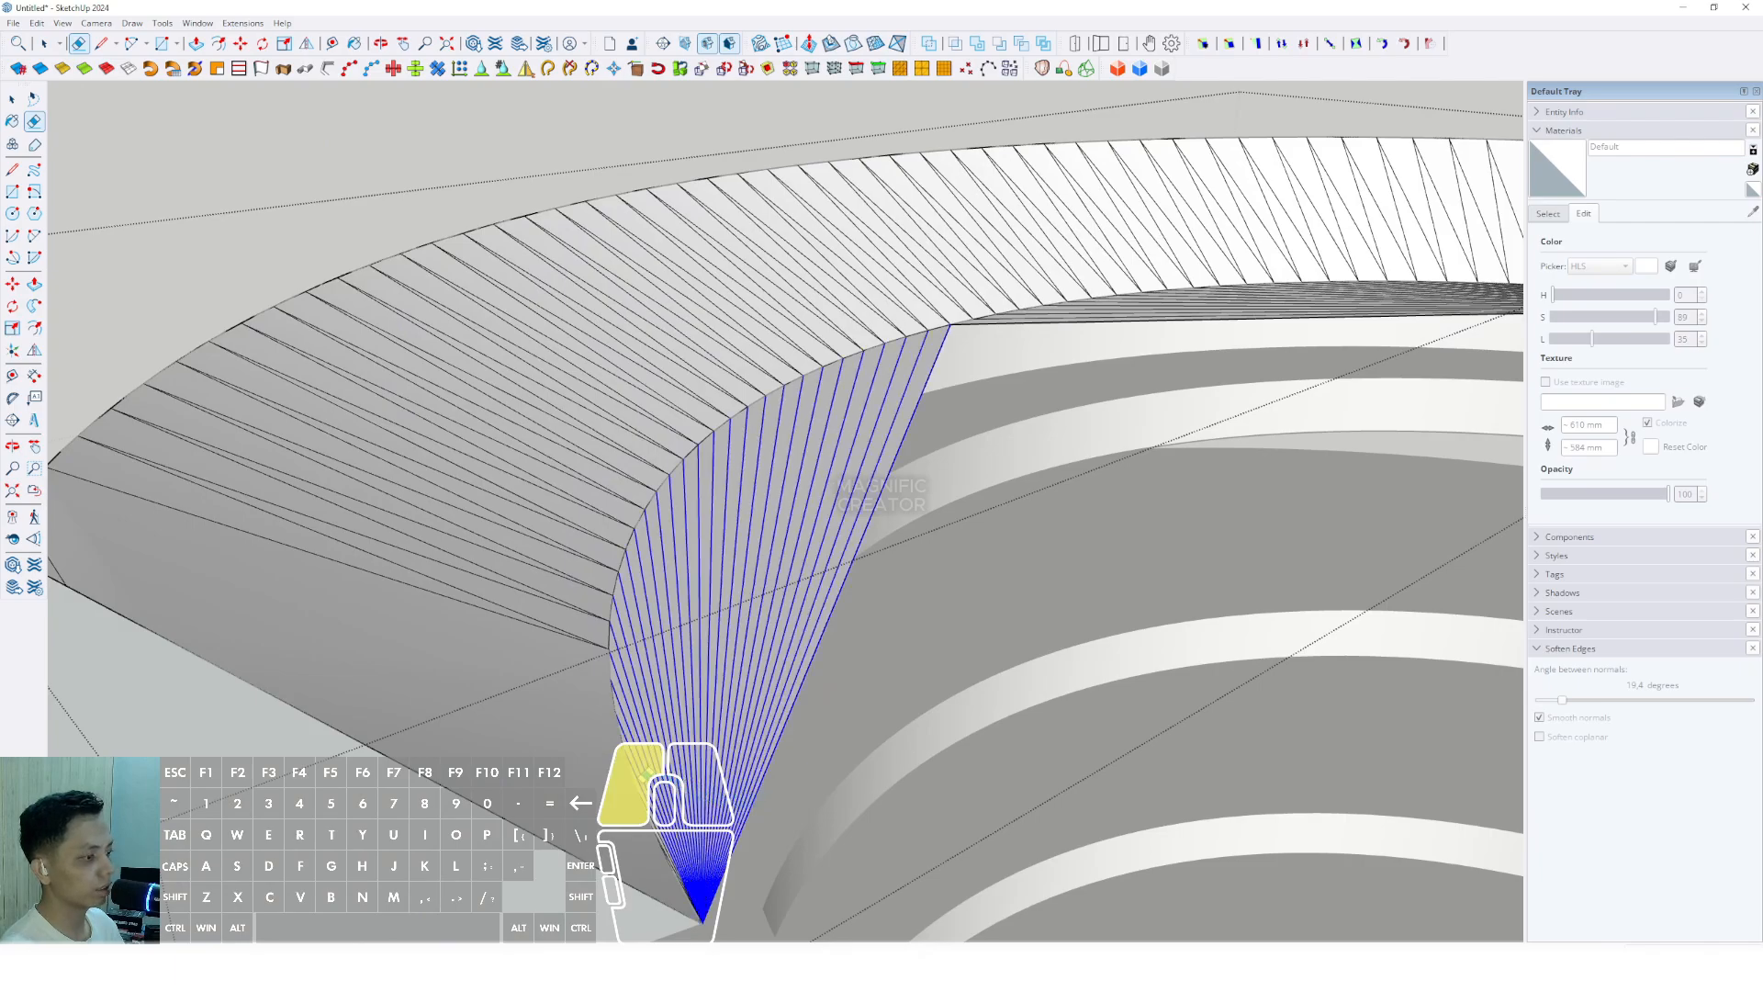
pyautogui.moveTo(648, 774); pyautogui.dragTo(657, 799)
# Erase the remaining fan of excess mesh edges and corner slivers beyond the inner eave arc at the roof's opposite end.
pyautogui.moveTo(658, 799)
pyautogui.mouseDown(button='middle')
pyautogui.moveTo(735, 578)
pyautogui.moveTo(1145, 598)
pyautogui.moveTo(719, 669)
pyautogui.mouseUp(button='middle')
pyautogui.moveTo(720, 669)
pyautogui.mouseDown()
pyautogui.moveTo(826, 602)
pyautogui.moveTo(888, 623)
pyautogui.mouseUp()
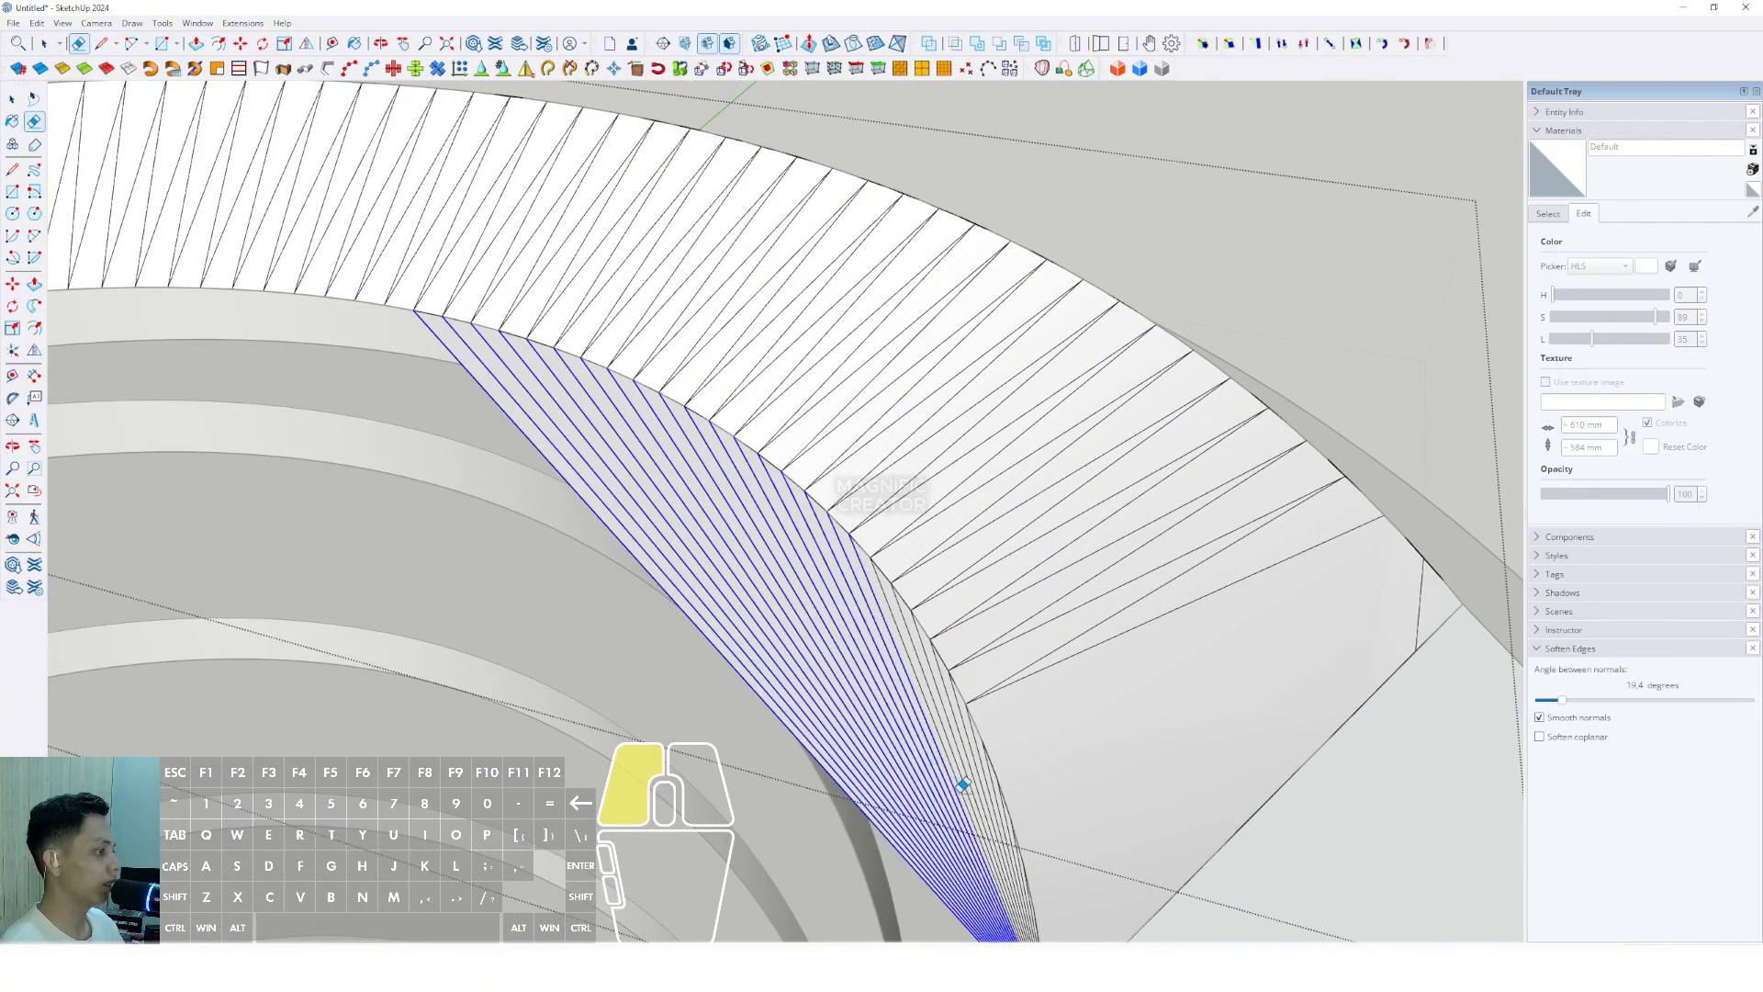
pyautogui.moveTo(962, 785); pyautogui.dragTo(1014, 843)
pyautogui.moveTo(1014, 843)
pyautogui.mouseDown(button='middle')
pyautogui.moveTo(1055, 759)
pyautogui.moveTo(1019, 586)
pyautogui.moveTo(960, 682)
pyautogui.mouseUp(button='middle')
pyautogui.moveTo(984, 711); pyautogui.dragTo(985, 712)
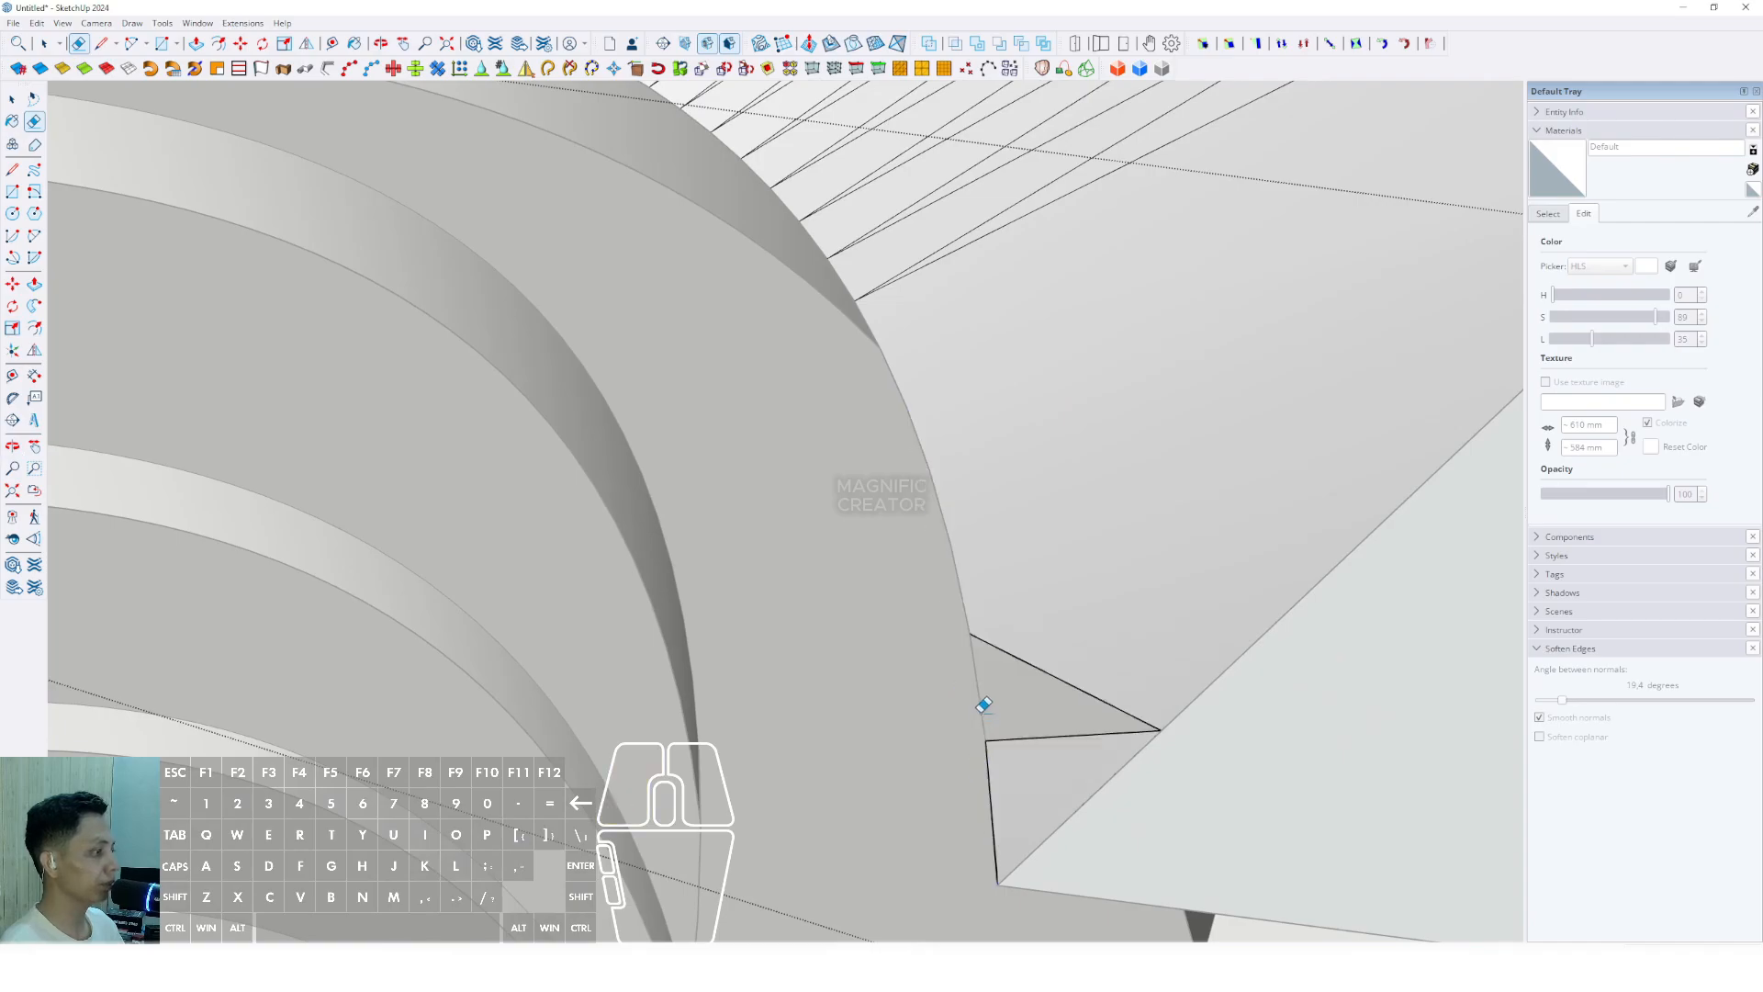
pyautogui.moveTo(983, 704); pyautogui.dragTo(1035, 708, button='middle')
pyautogui.moveTo(989, 713); pyautogui.dragTo(996, 712)
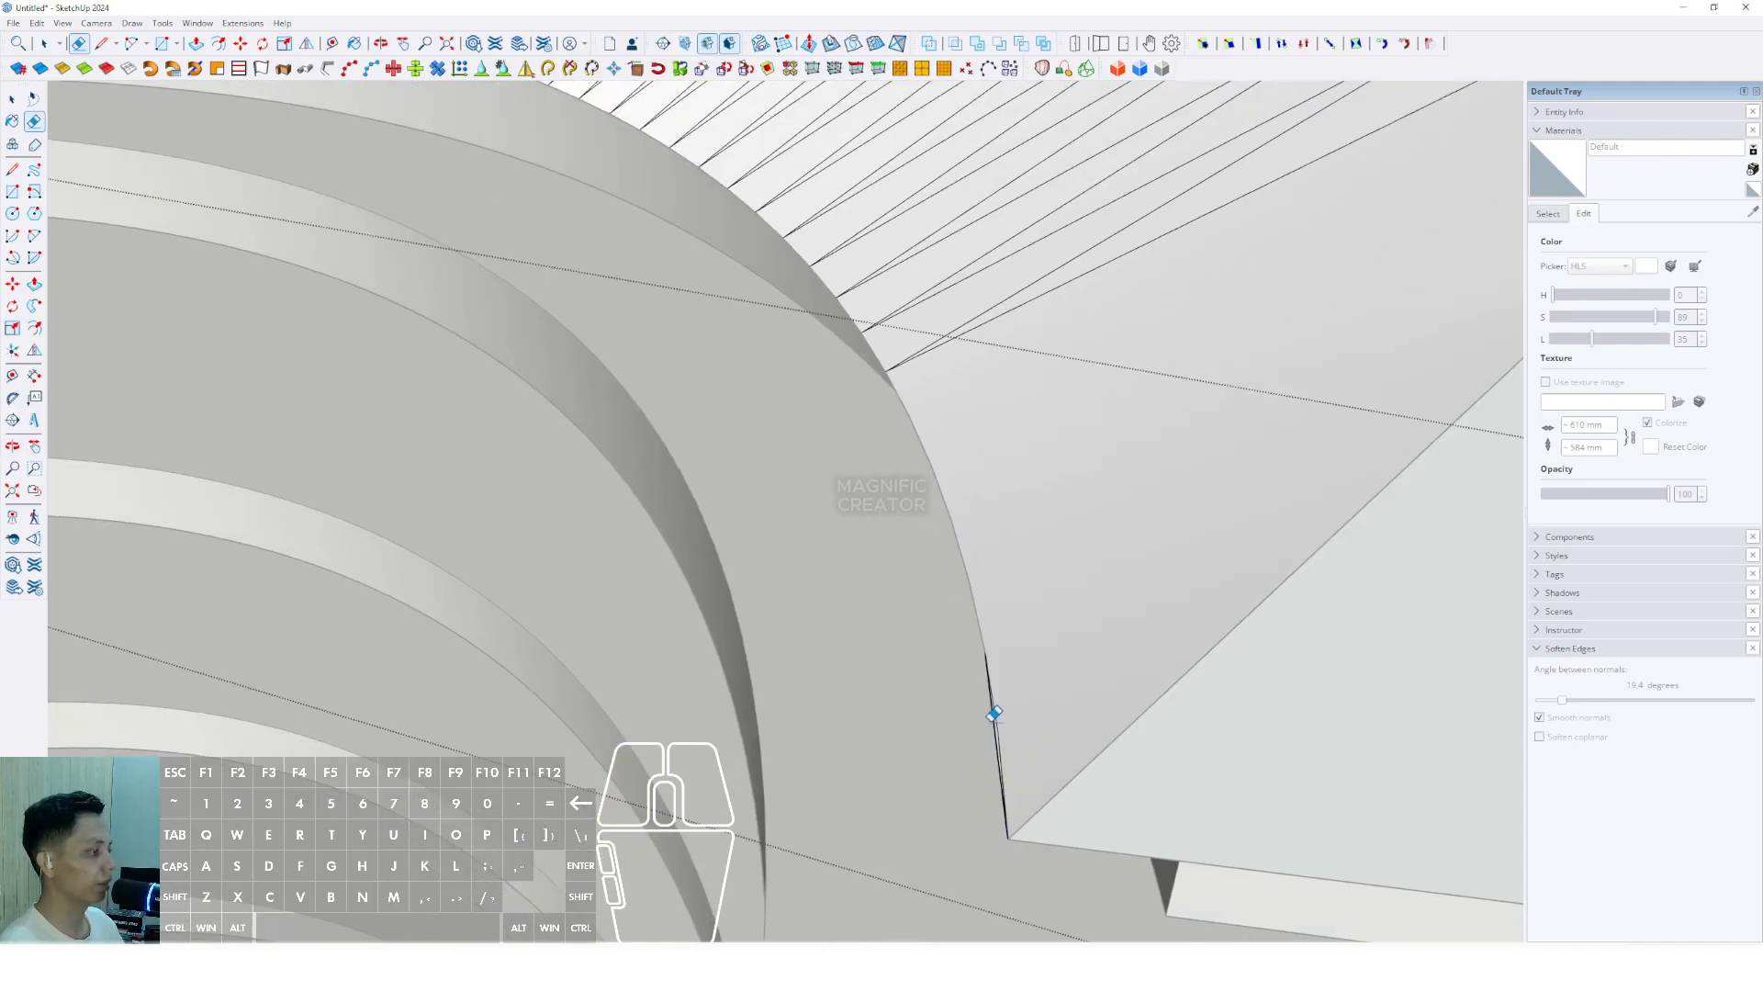
pyautogui.press('space')
# Open the outer roof surface's group and erase the excess flat face and edge fan spanning its concave side.
pyautogui.scroll(-10, 1011, 713)
pyautogui.moveTo(1090, 616)
pyautogui.keyDown('shift'); pyautogui.mouseDown(button='middle')
pyautogui.moveTo(1101, 681)
pyautogui.moveTo(1100, 608)
pyautogui.mouseUp(button='middle'); pyautogui.keyUp('shift')
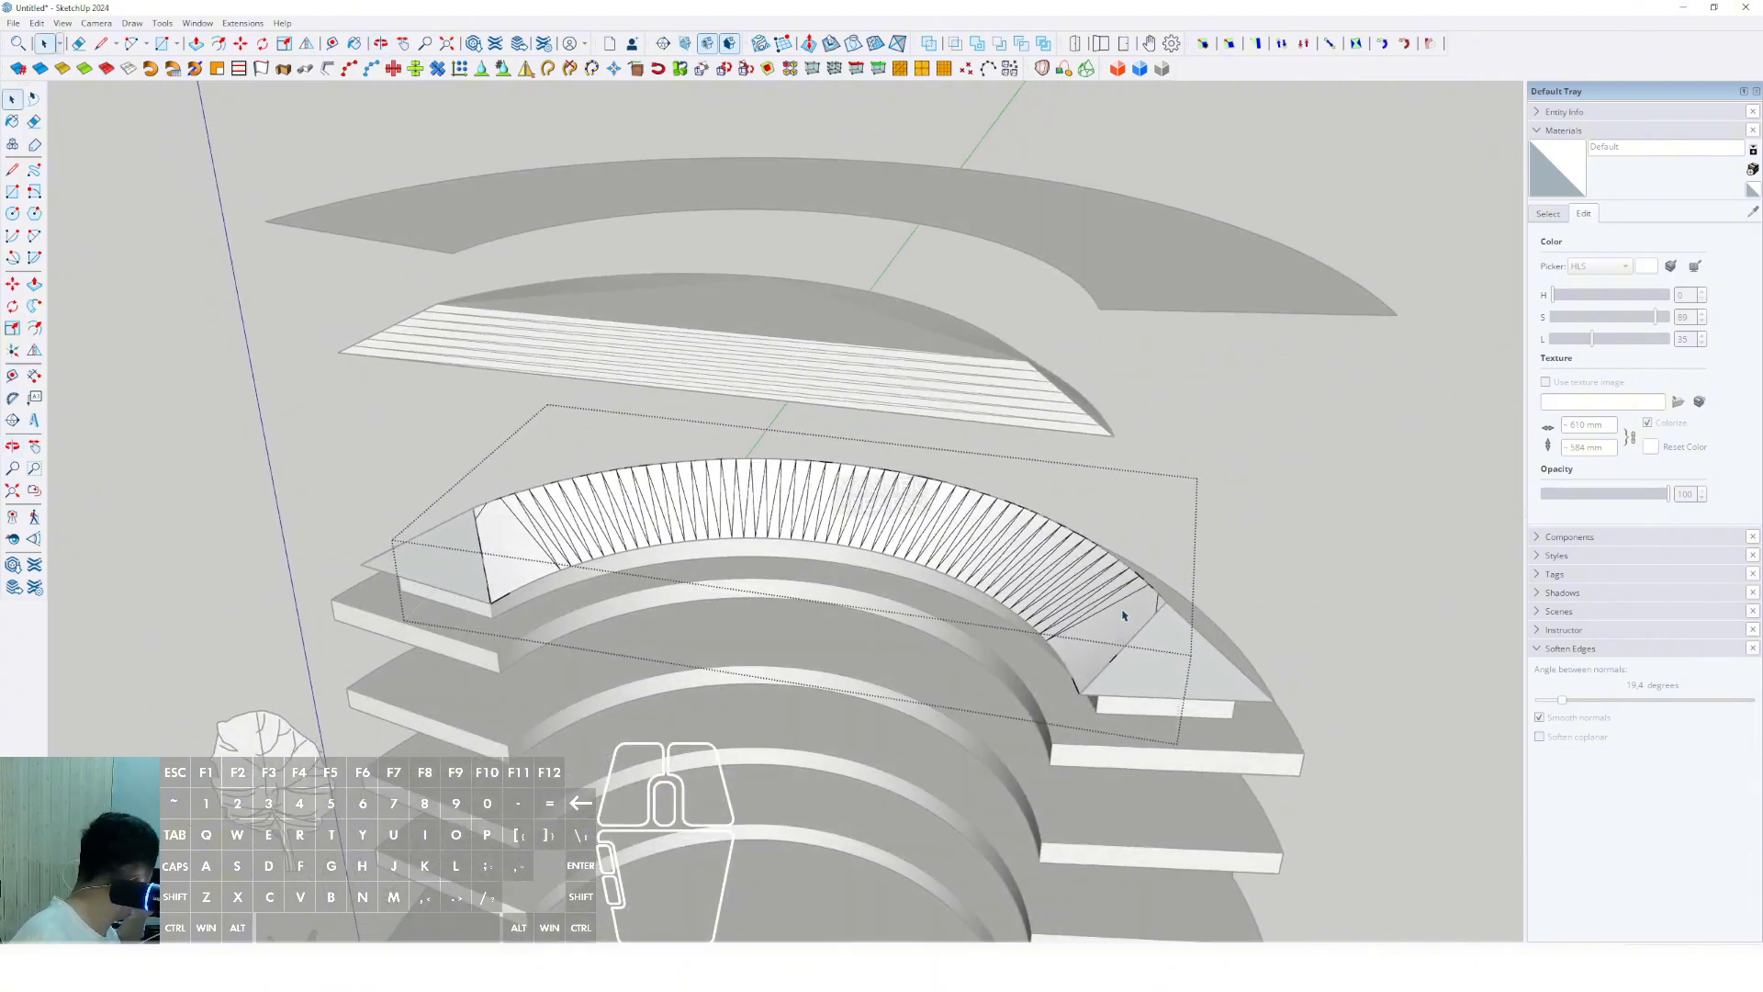
pyautogui.moveTo(1114, 611); pyautogui.dragTo(992, 522, button='middle')
pyautogui.scroll(5, 991, 522)
pyautogui.click(948, 551)
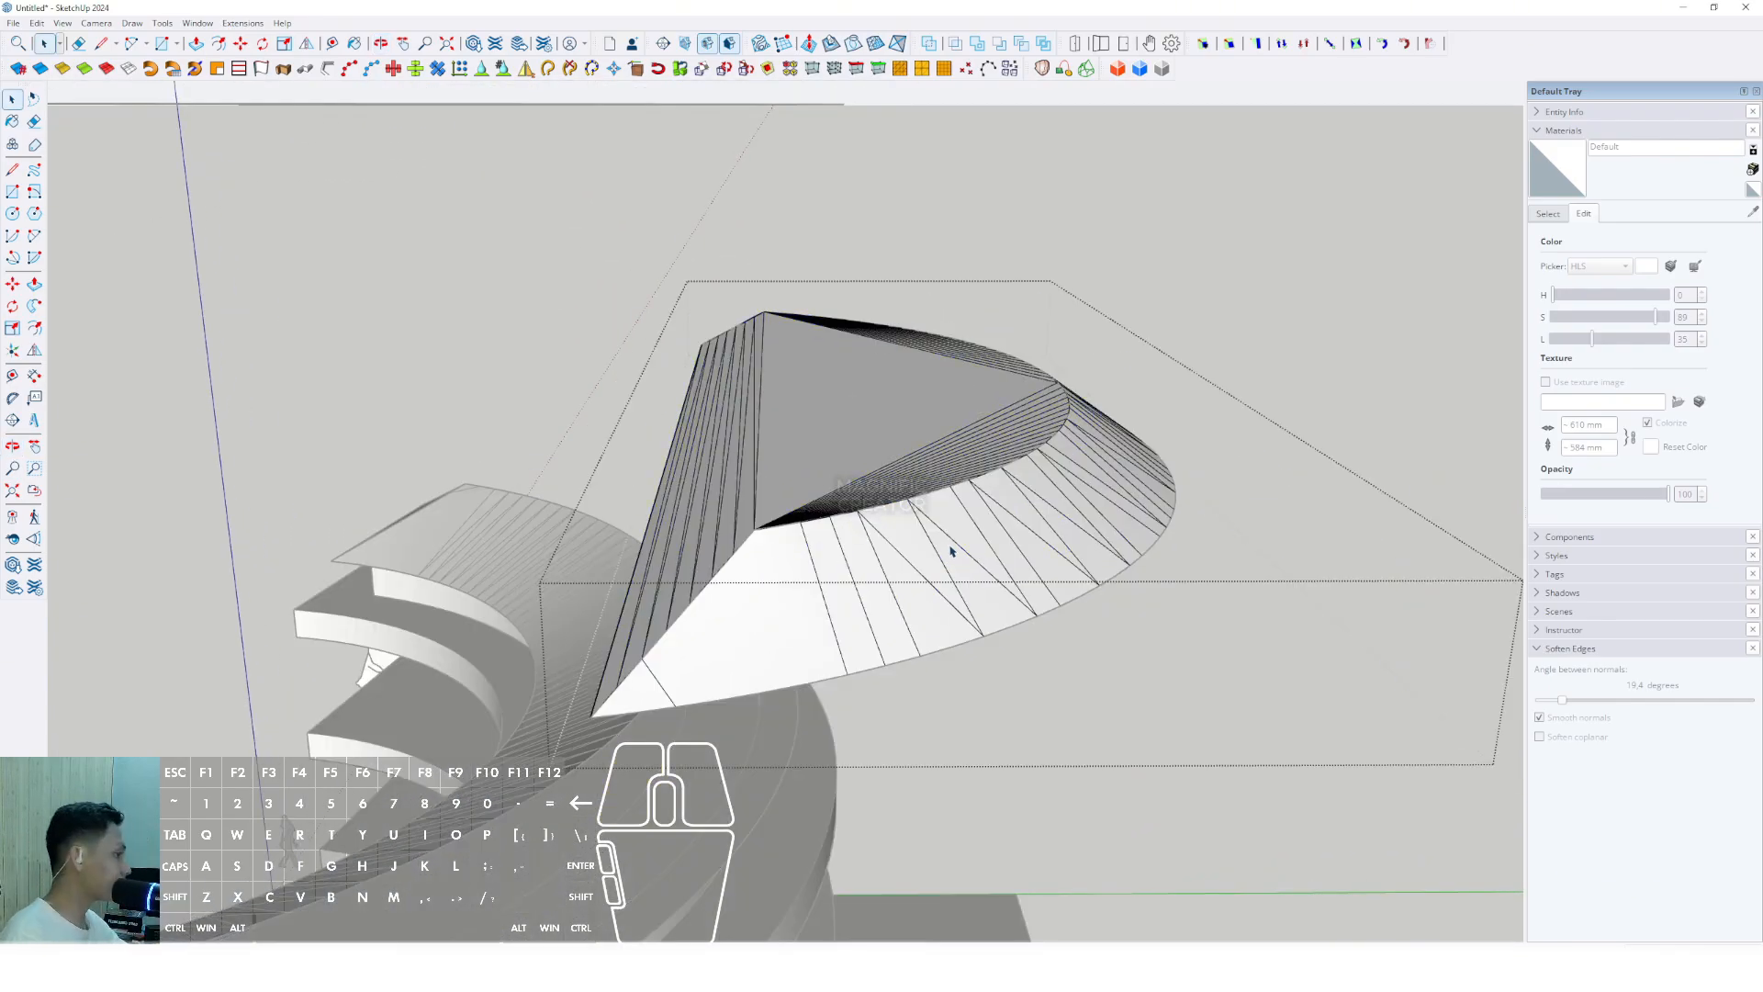
pyautogui.moveTo(856, 575)
pyautogui.mouseDown(button='middle')
pyautogui.moveTo(1055, 567)
pyautogui.moveTo(936, 606)
pyautogui.moveTo(1065, 569)
pyautogui.moveTo(775, 535)
pyautogui.moveTo(792, 543)
pyautogui.mouseUp(button='middle')
pyautogui.tripleClick(1055, 567)
pyautogui.press('e')
pyautogui.moveTo(697, 664); pyautogui.dragTo(904, 473)
# Erase the fan of excess mesh edges beyond the ridge arc at the outer roof surface's near end.
pyautogui.moveTo(1033, 483)
pyautogui.mouseDown(button='middle')
pyautogui.moveTo(1083, 490)
pyautogui.moveTo(955, 559)
pyautogui.mouseUp(button='middle')
pyautogui.moveTo(955, 560); pyautogui.dragTo(1081, 568)
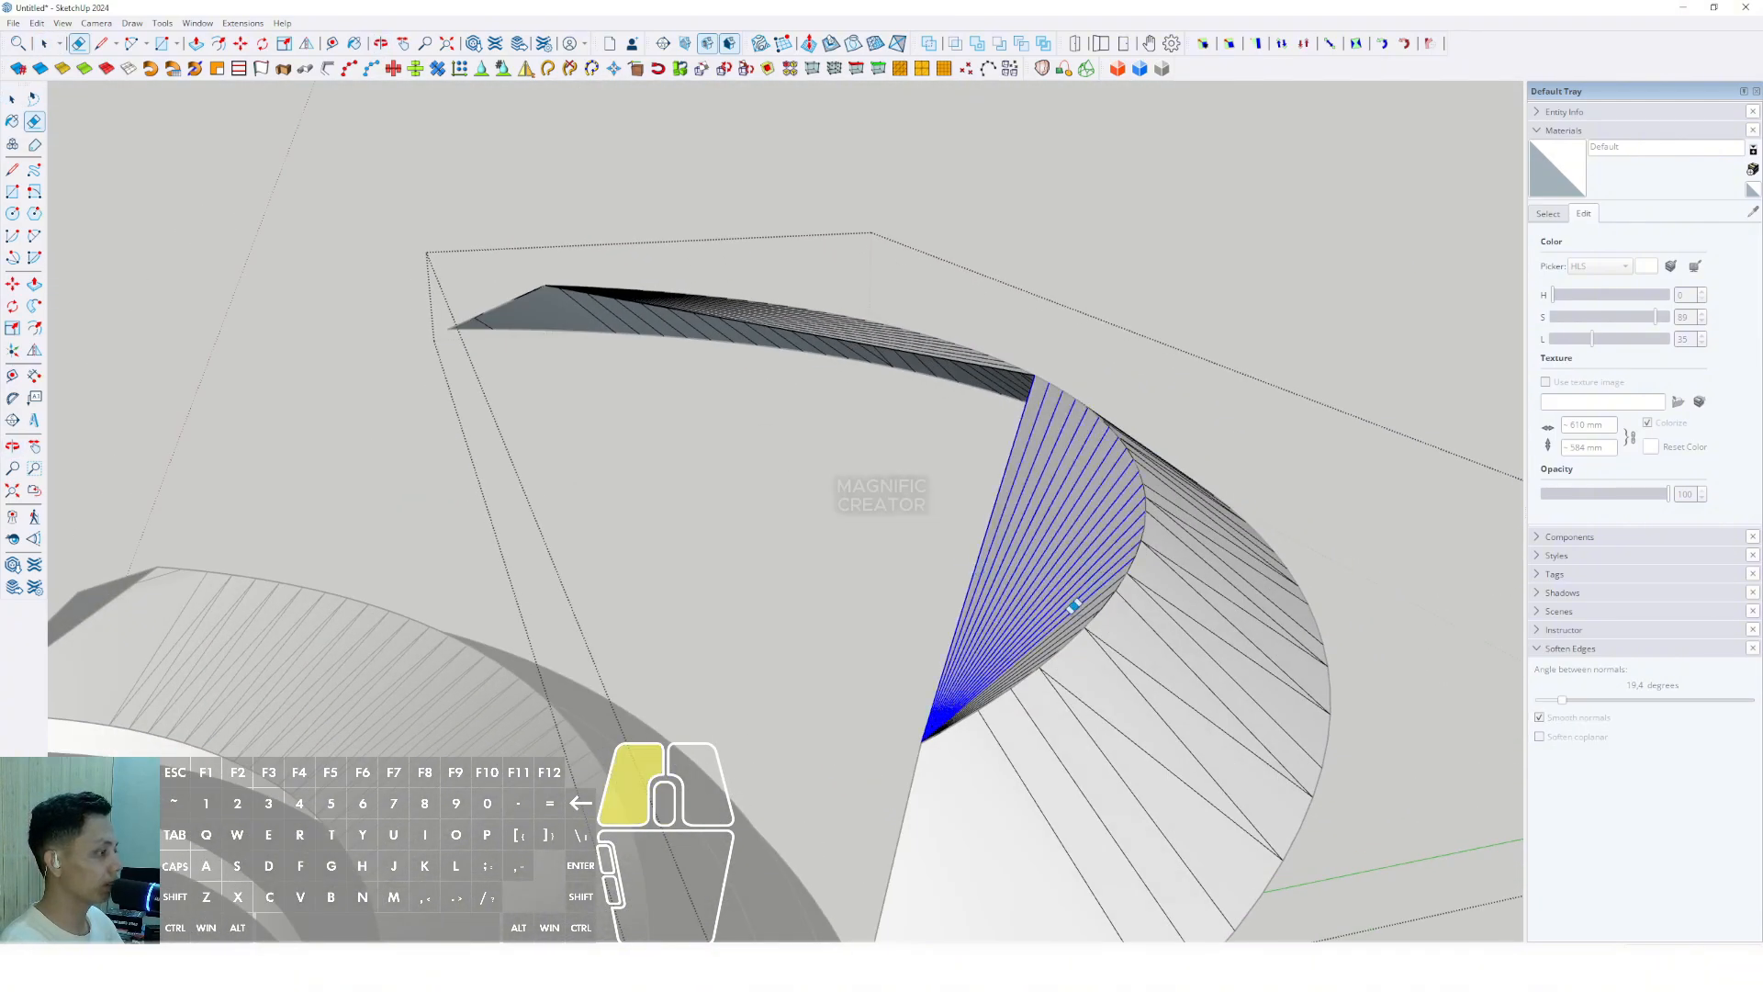
pyautogui.moveTo(1007, 676); pyautogui.dragTo(1042, 586)
# Erase the fan of excess edges and thin slivers beyond the ridge arc at the outer roof surface's far end.
pyautogui.moveTo(1043, 586)
pyautogui.mouseDown(button='middle')
pyautogui.moveTo(1149, 582)
pyautogui.moveTo(881, 358)
pyautogui.moveTo(710, 585)
pyautogui.moveTo(610, 590)
pyautogui.mouseUp(button='middle')
pyautogui.press('e')
pyautogui.moveTo(615, 588)
pyautogui.mouseDown()
pyautogui.moveTo(812, 465)
pyautogui.moveTo(774, 365)
pyautogui.mouseUp()
pyautogui.moveTo(774, 365); pyautogui.dragTo(622, 483, button='middle')
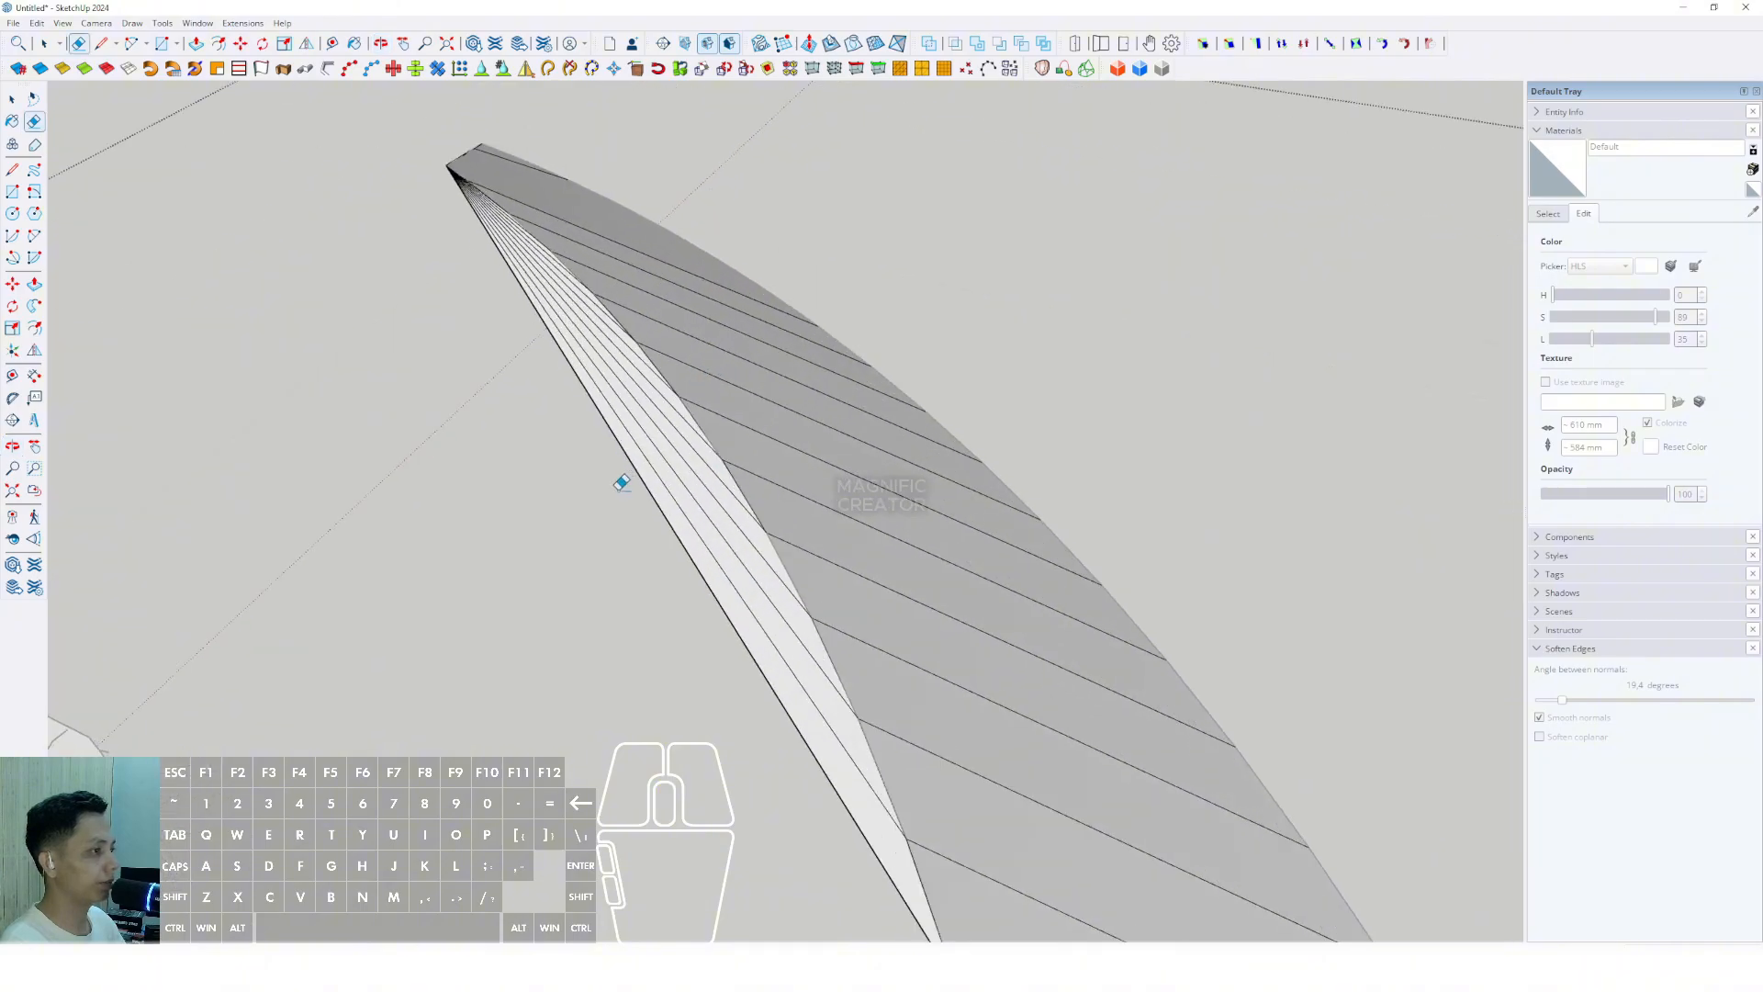
pyautogui.moveTo(659, 445); pyautogui.dragTo(669, 382)
pyautogui.moveTo(668, 382)
pyautogui.mouseDown(button='middle')
pyautogui.moveTo(622, 279)
pyautogui.moveTo(579, 336)
pyautogui.mouseUp(button='middle')
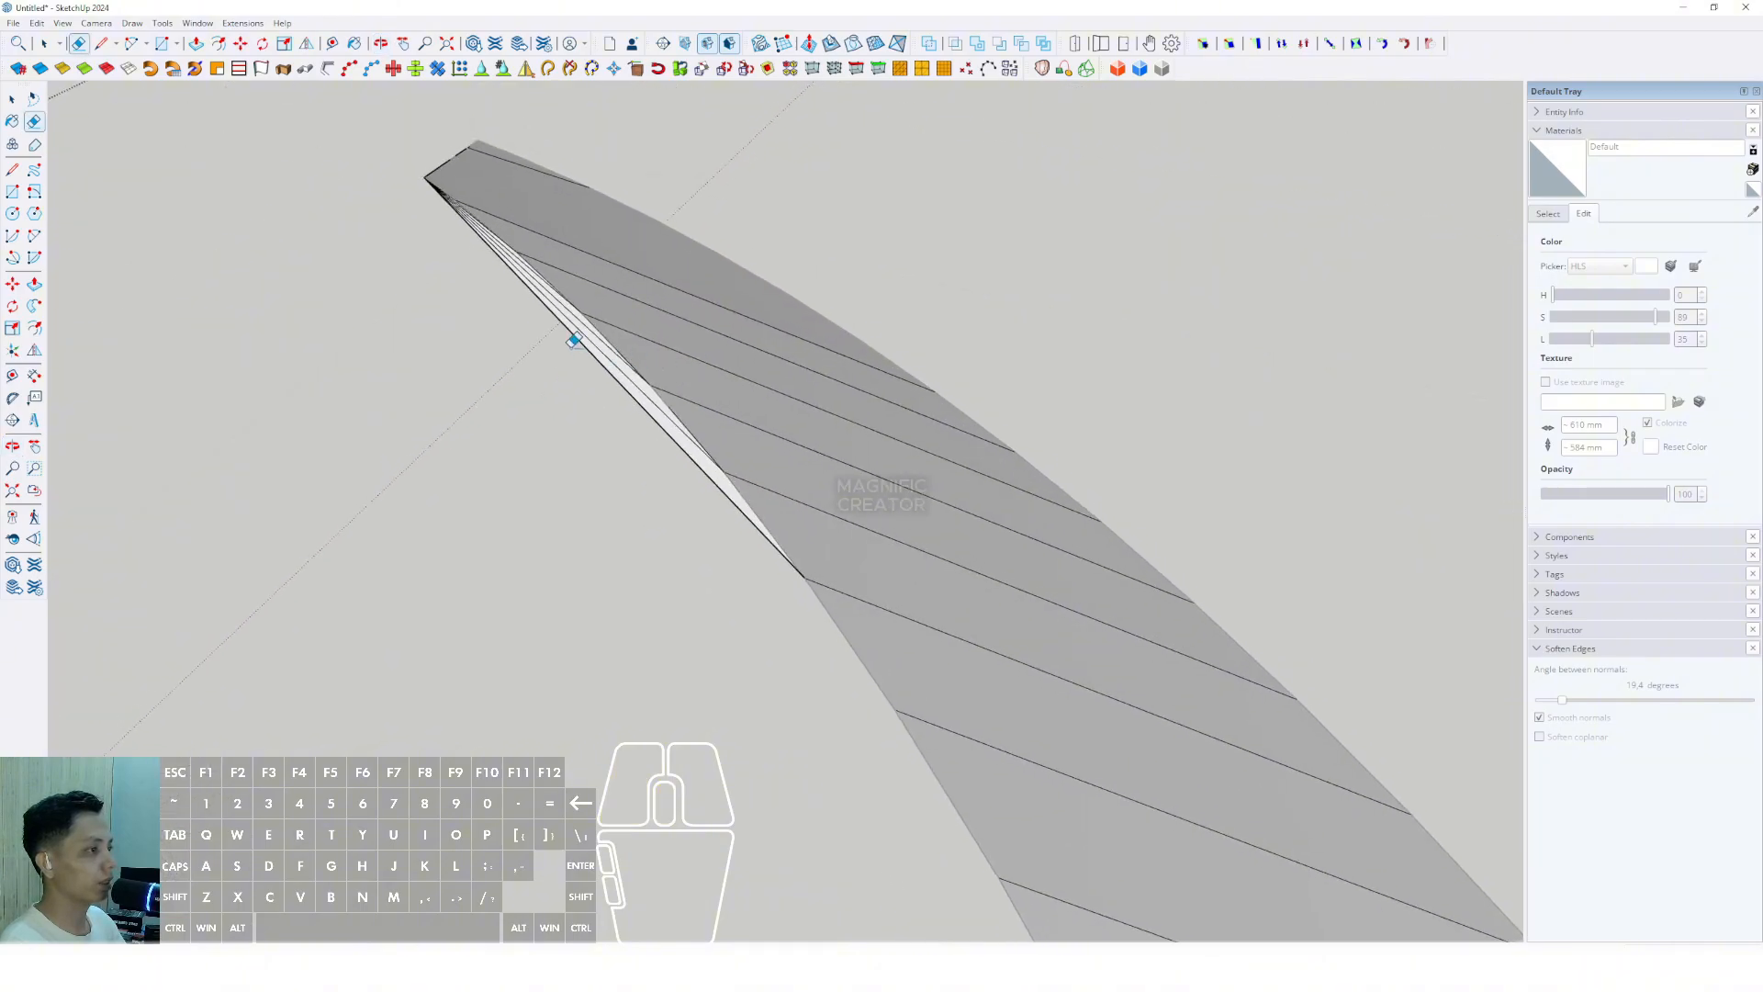
pyautogui.moveTo(575, 338); pyautogui.dragTo(566, 300)
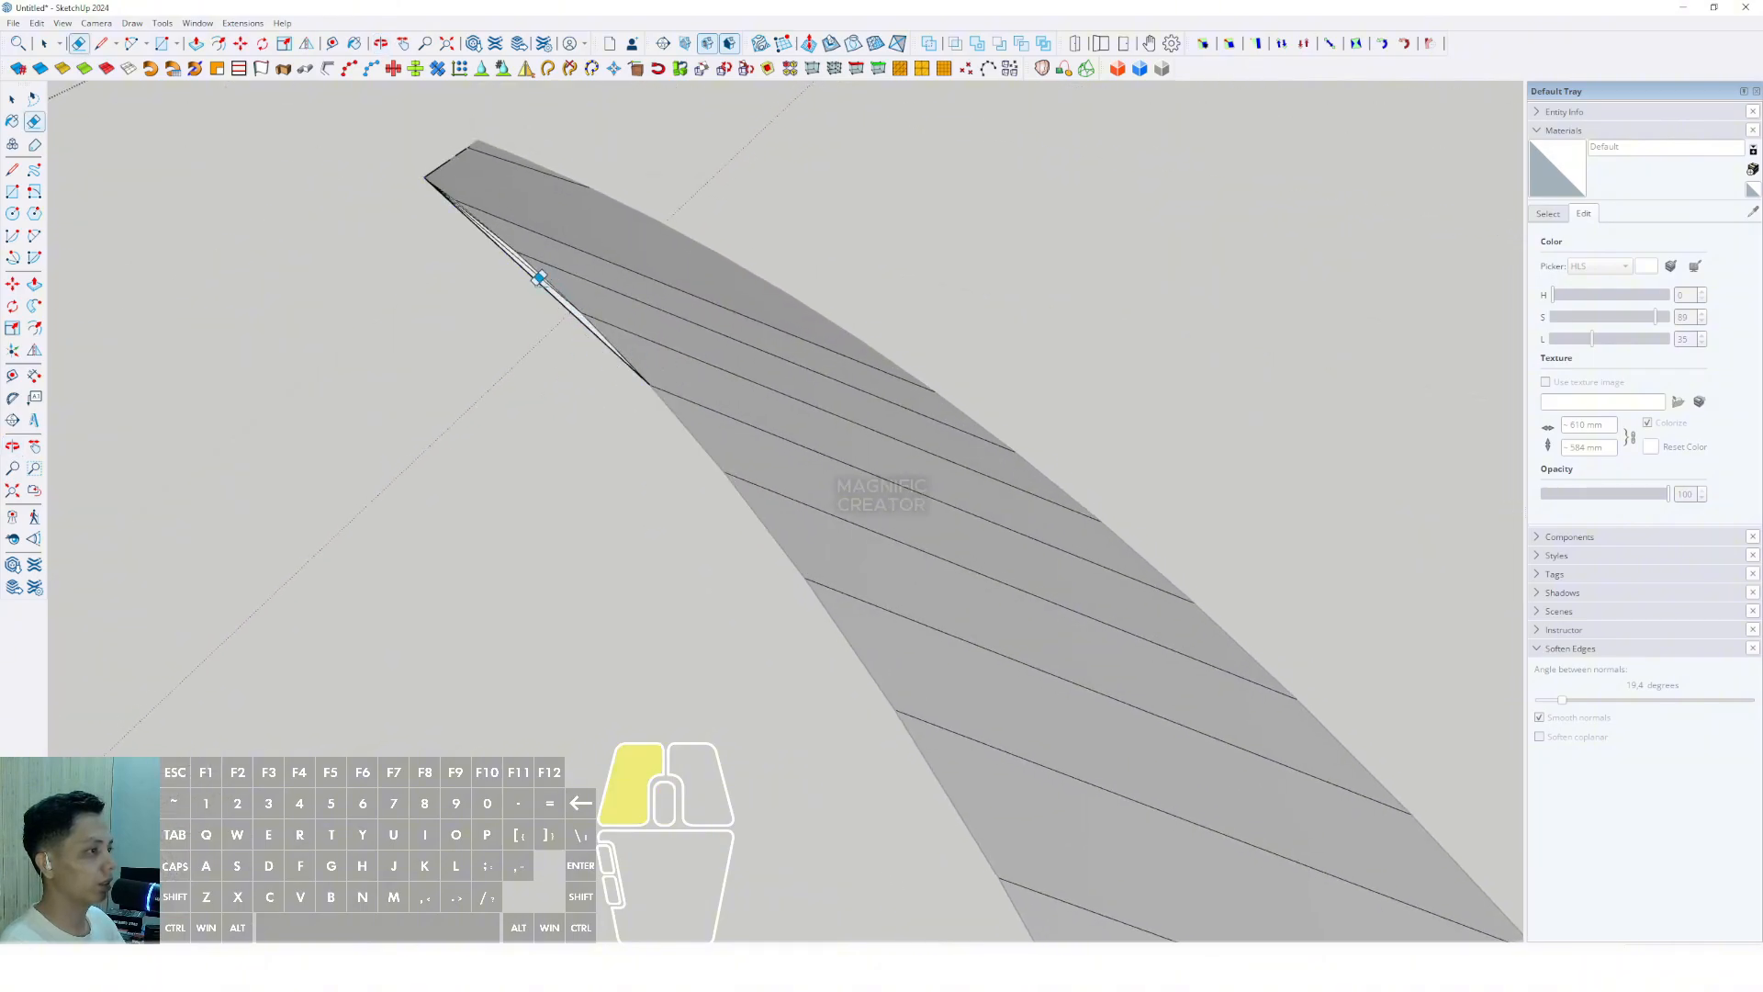
pyautogui.moveTo(502, 237); pyautogui.dragTo(504, 235)
pyautogui.scroll(-8, 614, 265)
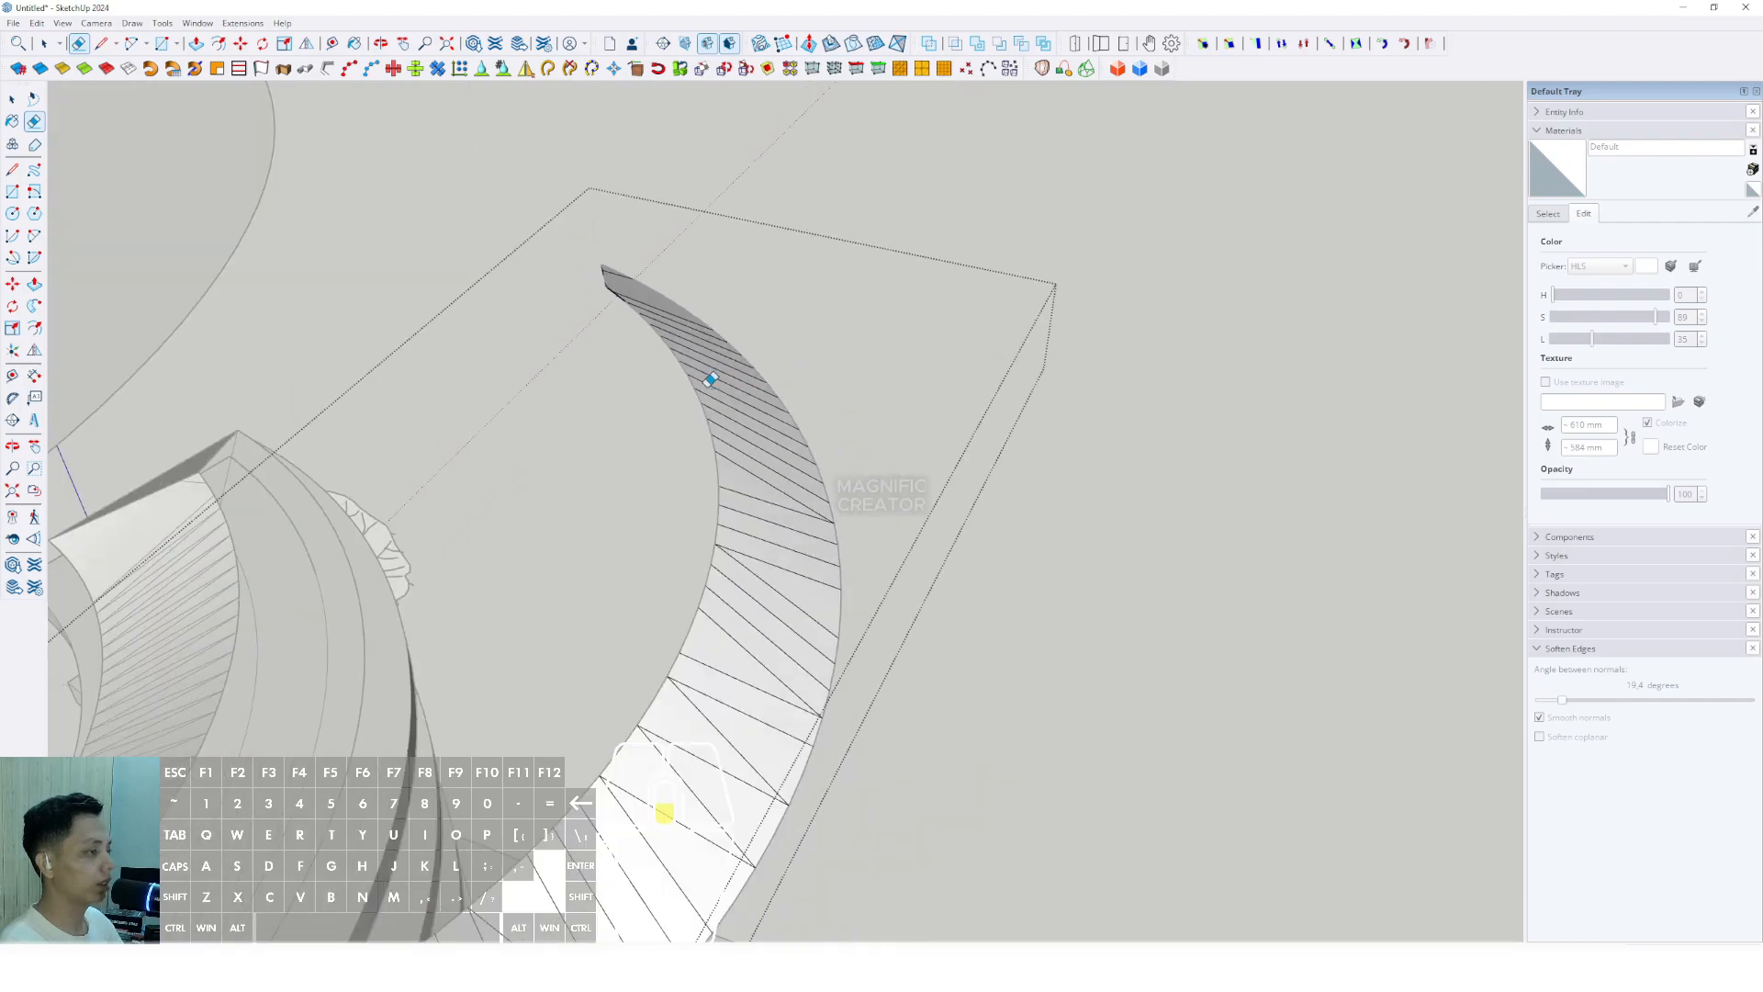
# Close the outer surface's group and move it by its ridge corner onto the matching ridge corner of the building's roof.
pyautogui.moveTo(715, 382)
pyautogui.mouseDown(button='middle')
pyautogui.moveTo(878, 428)
pyautogui.moveTo(683, 514)
pyautogui.moveTo(780, 551)
pyautogui.moveTo(740, 591)
pyautogui.moveTo(781, 551)
pyautogui.mouseUp(button='middle')
pyautogui.press('space')
pyautogui.click(925, 548)
pyautogui.click(747, 535)
pyautogui.scroll(3, 748, 536)
pyautogui.keyDown('shift'); pyautogui.moveTo(780, 551); pyautogui.dragTo(976, 394, button='middle'); pyautogui.keyUp('shift')
pyautogui.scroll(2, 934, 372)
pyautogui.scroll(1, 933, 372)
pyautogui.press('m')
pyautogui.click(922, 318)
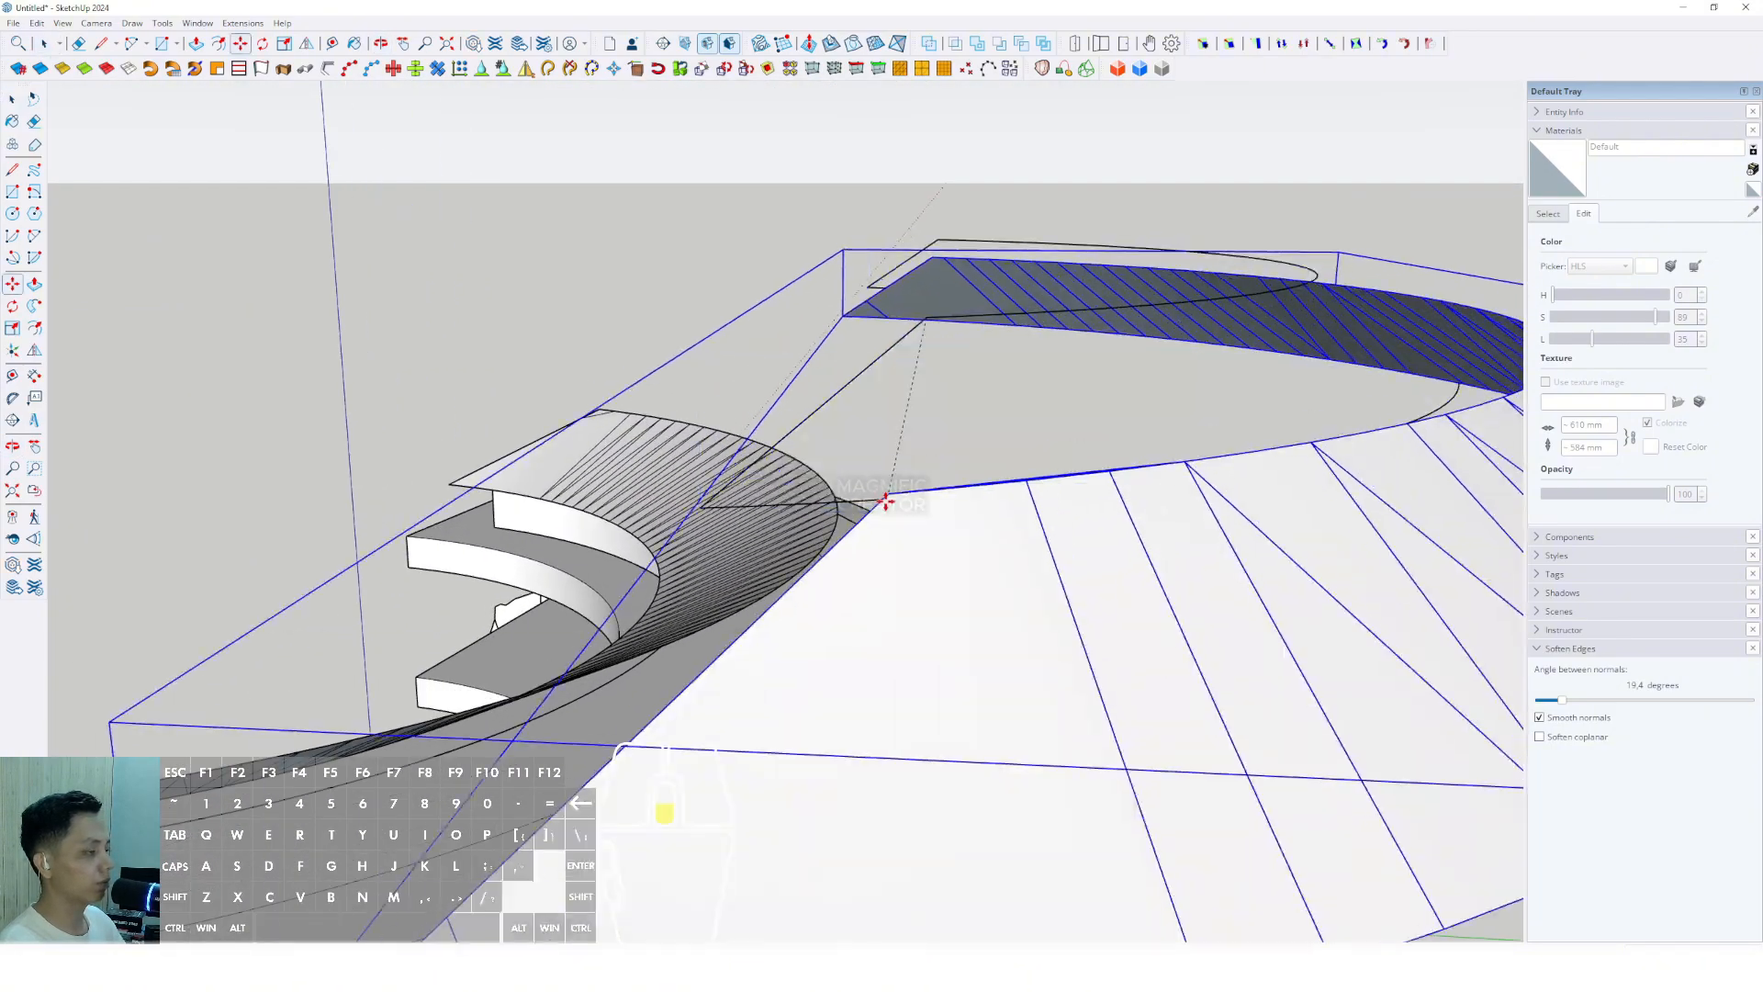
pyautogui.scroll(-2, 885, 503)
pyautogui.keyDown('shift'); pyautogui.moveTo(885, 503); pyautogui.dragTo(1291, 382, button='middle'); pyautogui.keyUp('shift')
pyautogui.scroll(1, 431, 658)
pyautogui.click(437, 637)
pyautogui.press('space')
# Group the roof's triangular hip-end face together with its outline edges.
pyautogui.scroll(-2, 598, 635)
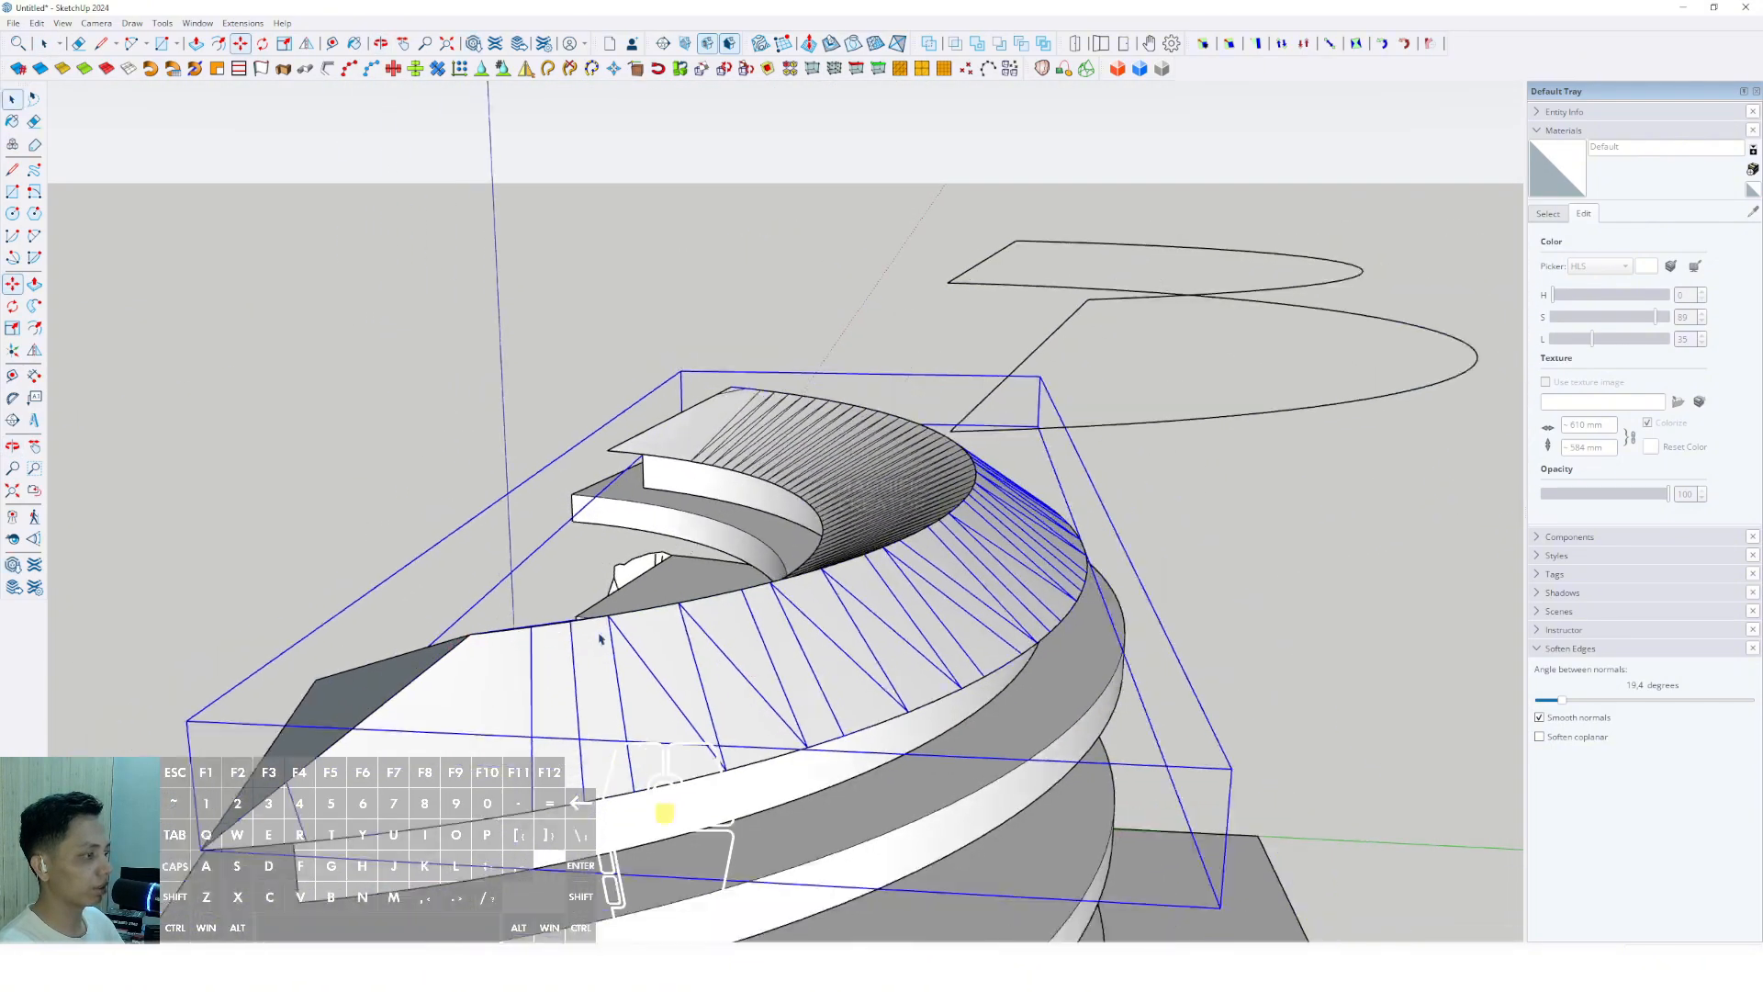
pyautogui.moveTo(598, 635); pyautogui.dragTo(979, 719, button='middle')
pyautogui.scroll(3, 984, 653)
pyautogui.click(1016, 694)
pyautogui.click(979, 719)
pyautogui.rightClick(979, 720)
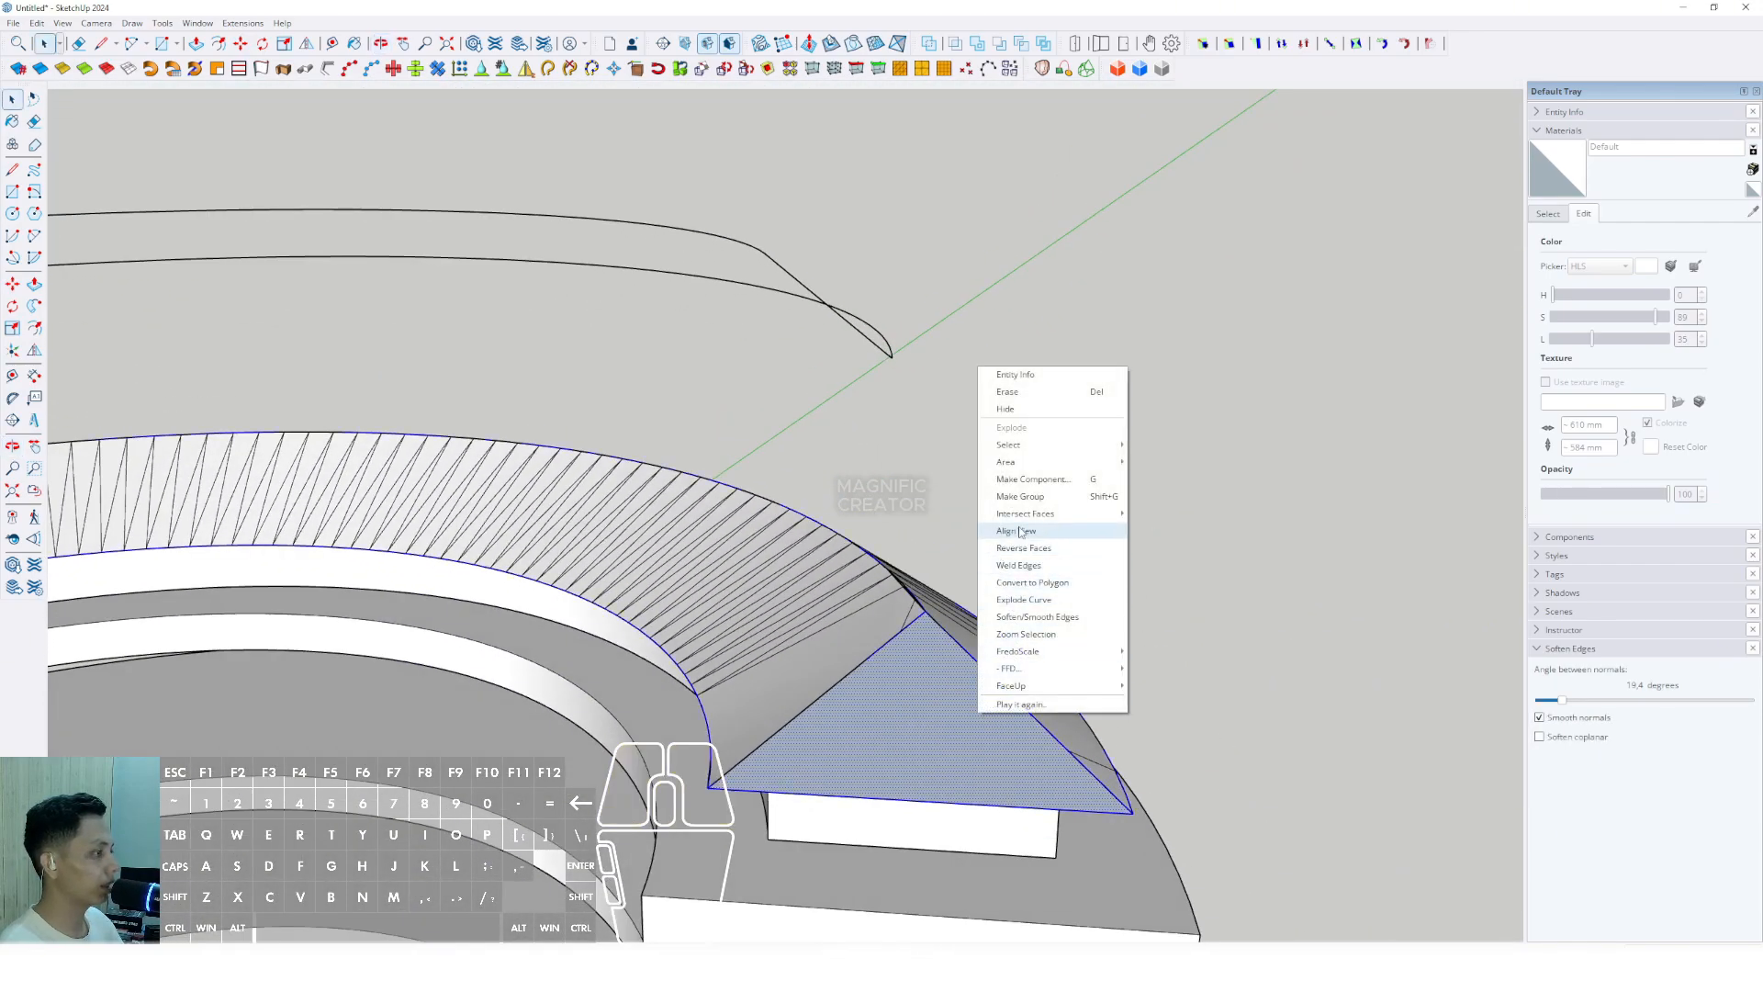
pyautogui.click(1046, 500)
pyautogui.moveTo(1046, 499); pyautogui.dragTo(778, 582, button='middle')
pyautogui.scroll(2, 615, 573)
pyautogui.doubleClick(526, 542)
pyautogui.rightClick(526, 542)
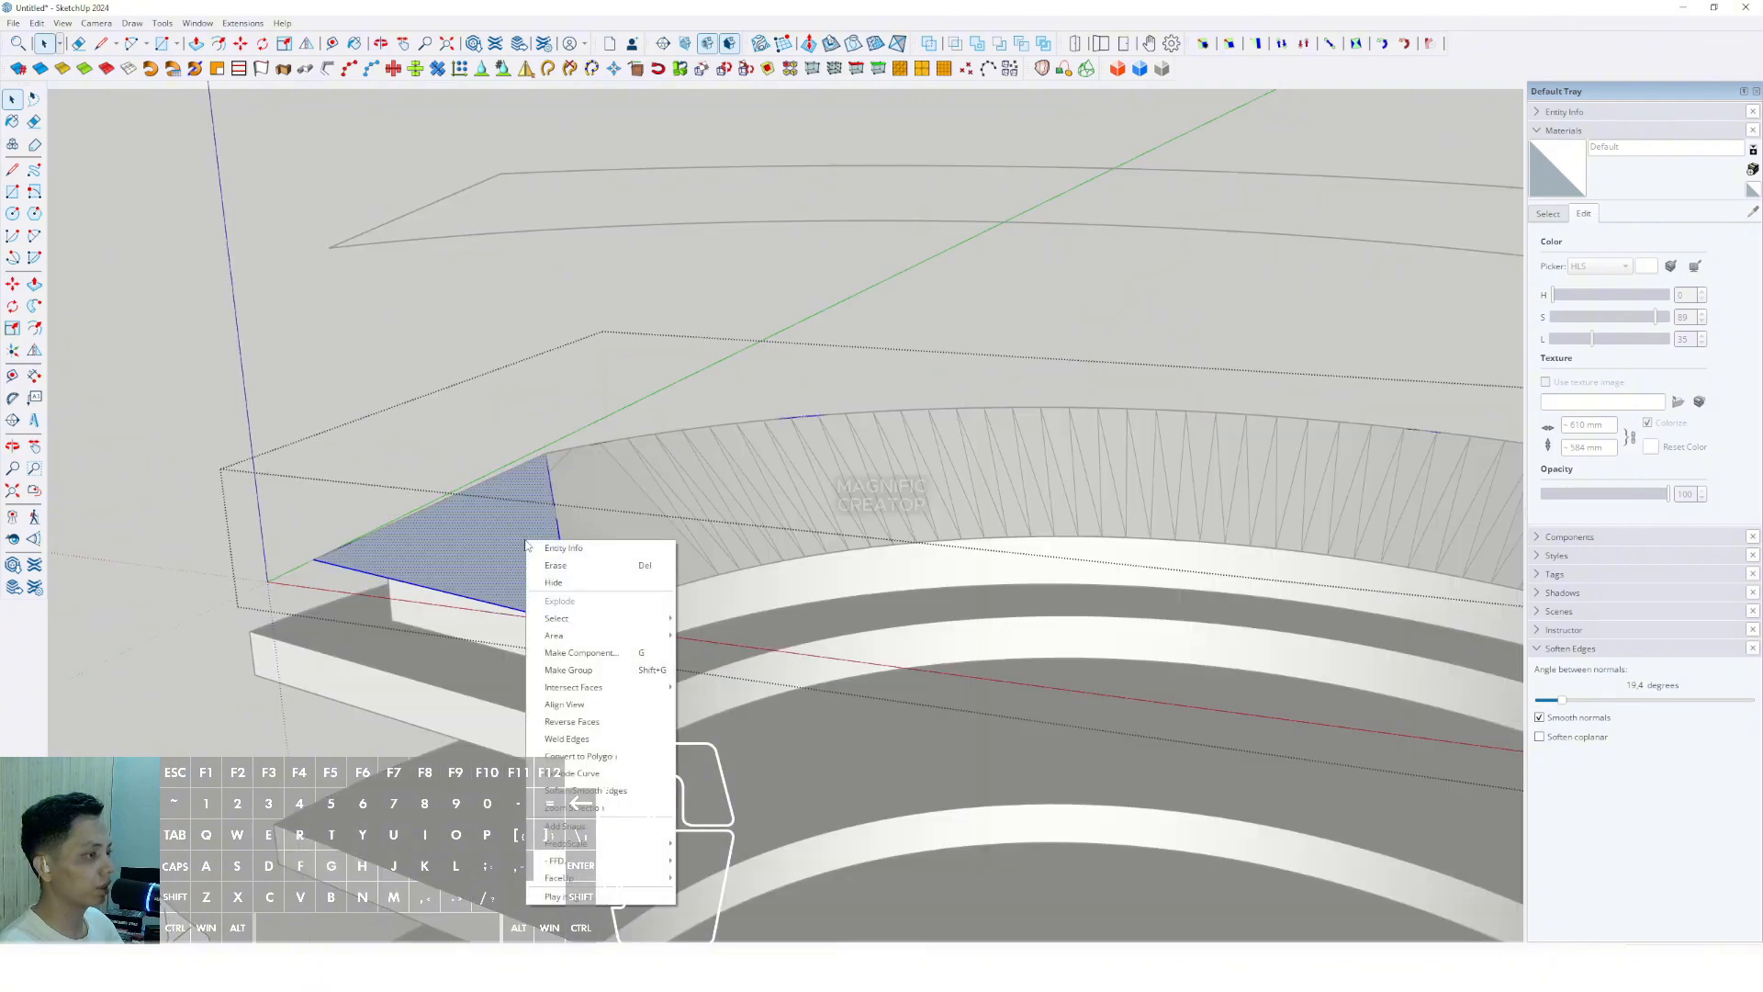
pyautogui.click(389, 395)
# Select the inner and outer roof mesh groups and raise their Soften Edges angle to 62.9 degrees.
pyautogui.click(494, 531)
pyautogui.scroll(-4, 494, 533)
pyautogui.keyDown('shift'); pyautogui.moveTo(933, 570); pyautogui.dragTo(771, 562, button='middle'); pyautogui.keyUp('shift')
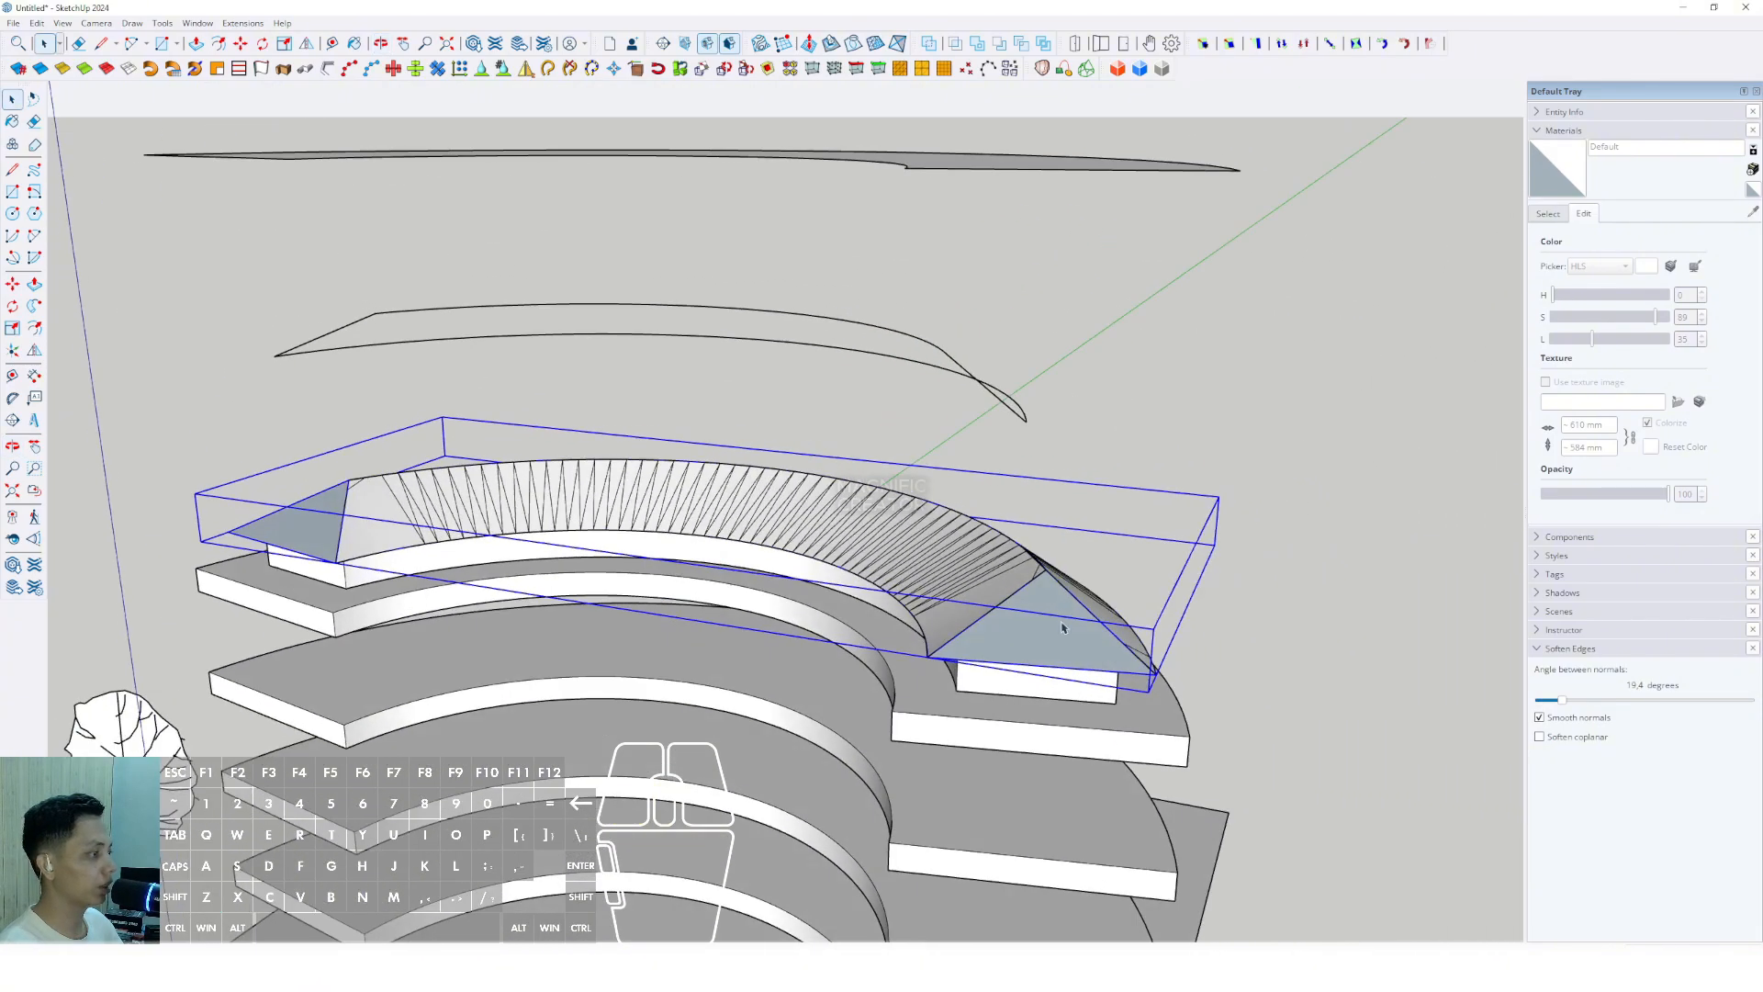
pyautogui.scroll(2, 1062, 625)
pyautogui.moveTo(1062, 626); pyautogui.dragTo(974, 657, button='middle')
pyautogui.keyDown('shift'); pyautogui.click(908, 608); pyautogui.keyUp('shift')
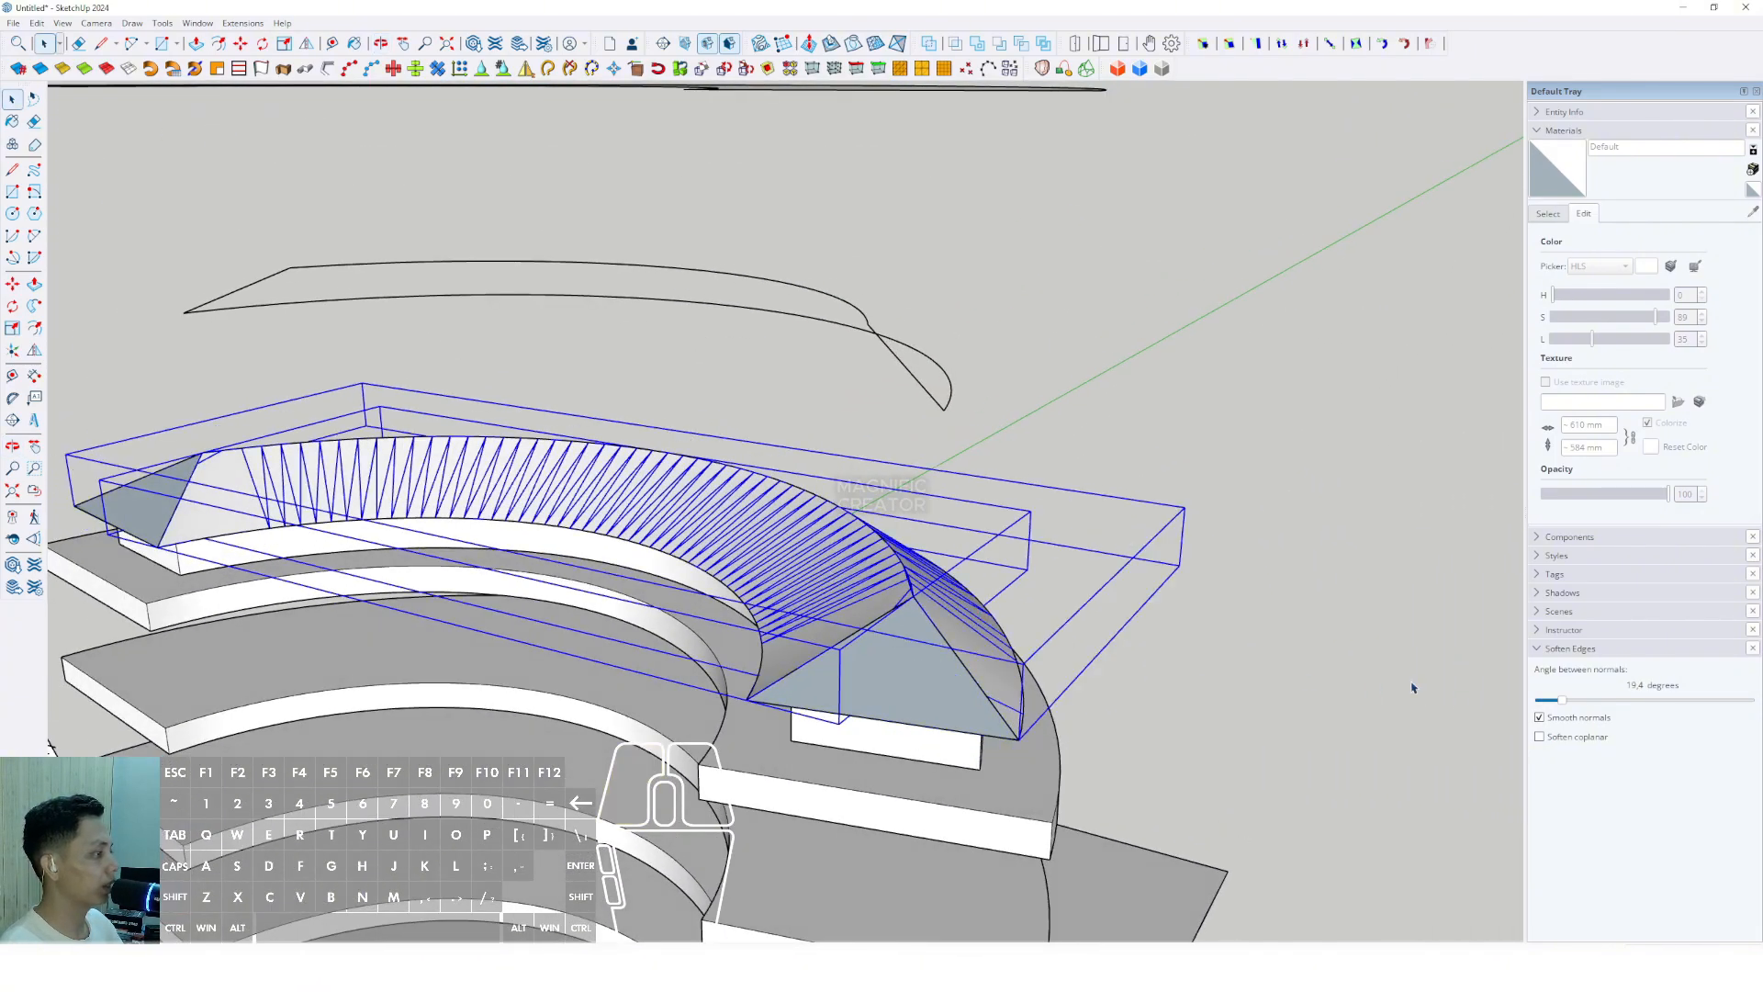
pyautogui.moveTo(1567, 704); pyautogui.dragTo(1613, 705)
# Select and delete the leftover roof outline and arc-shaped face floating above the building.
pyautogui.scroll(-5, 830, 560)
pyautogui.moveTo(868, 562); pyautogui.dragTo(976, 402, button='middle')
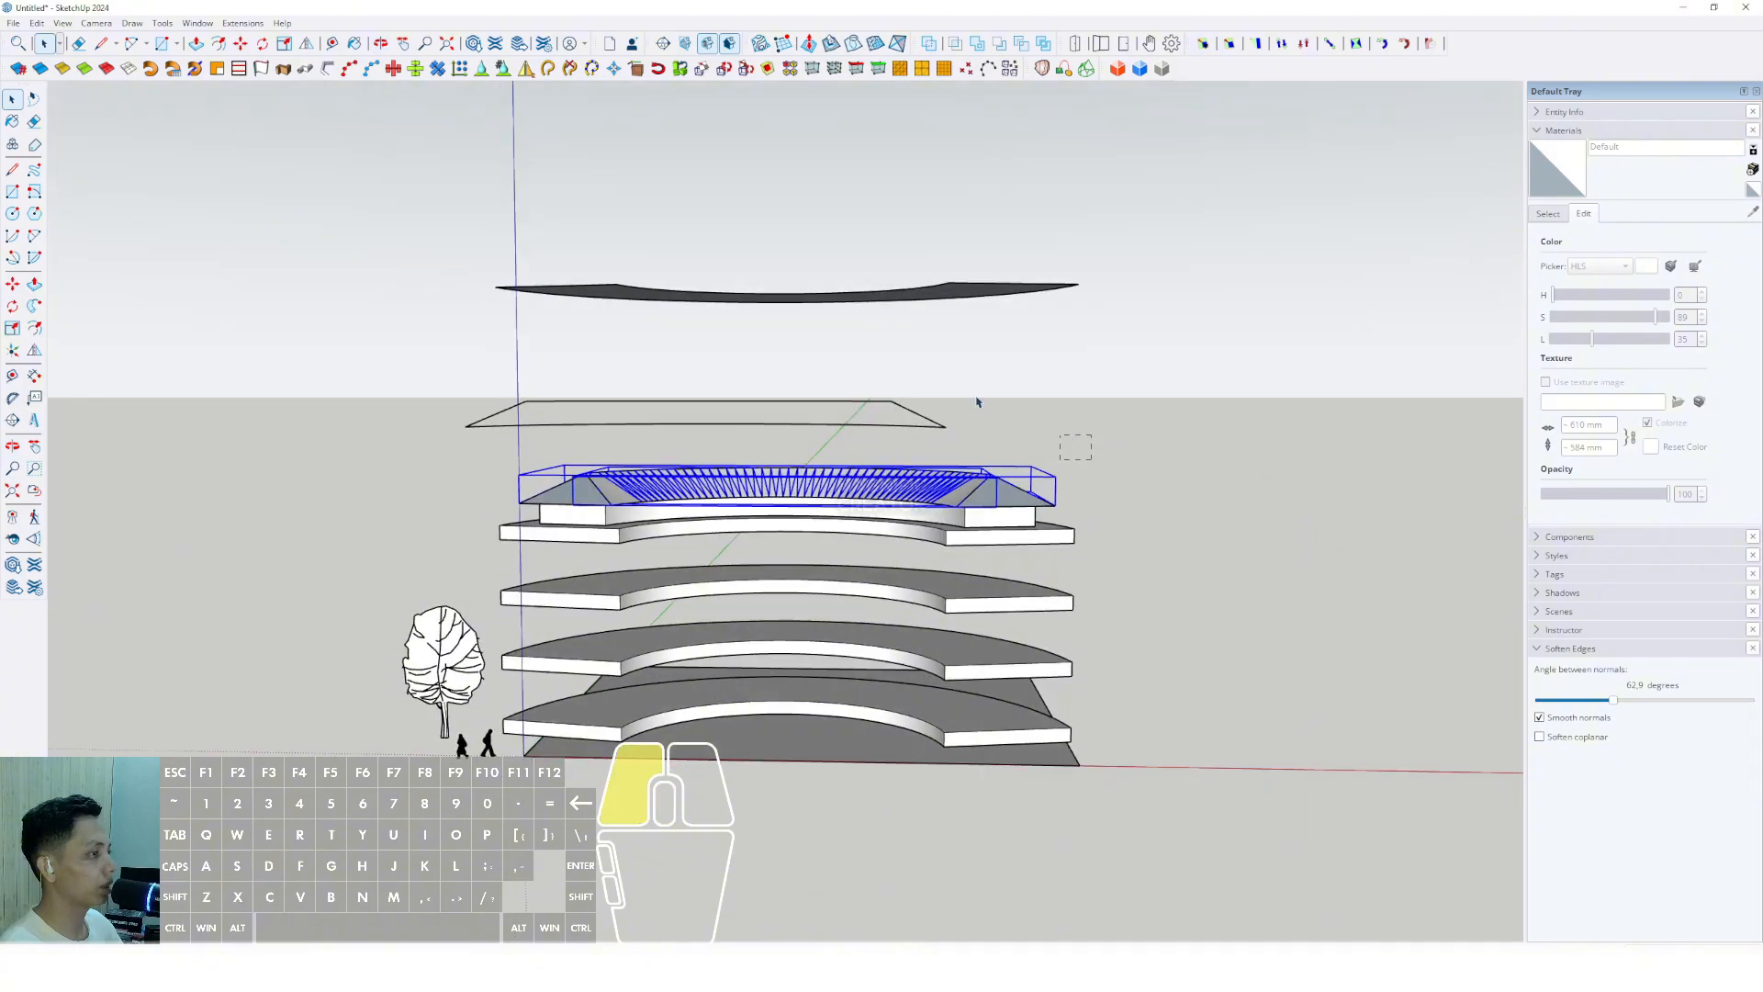
pyautogui.moveTo(322, 200); pyautogui.dragTo(321, 200)
pyautogui.press('Delete')
pyautogui.moveTo(1083, 477); pyautogui.dragTo(1178, 503, button='middle')
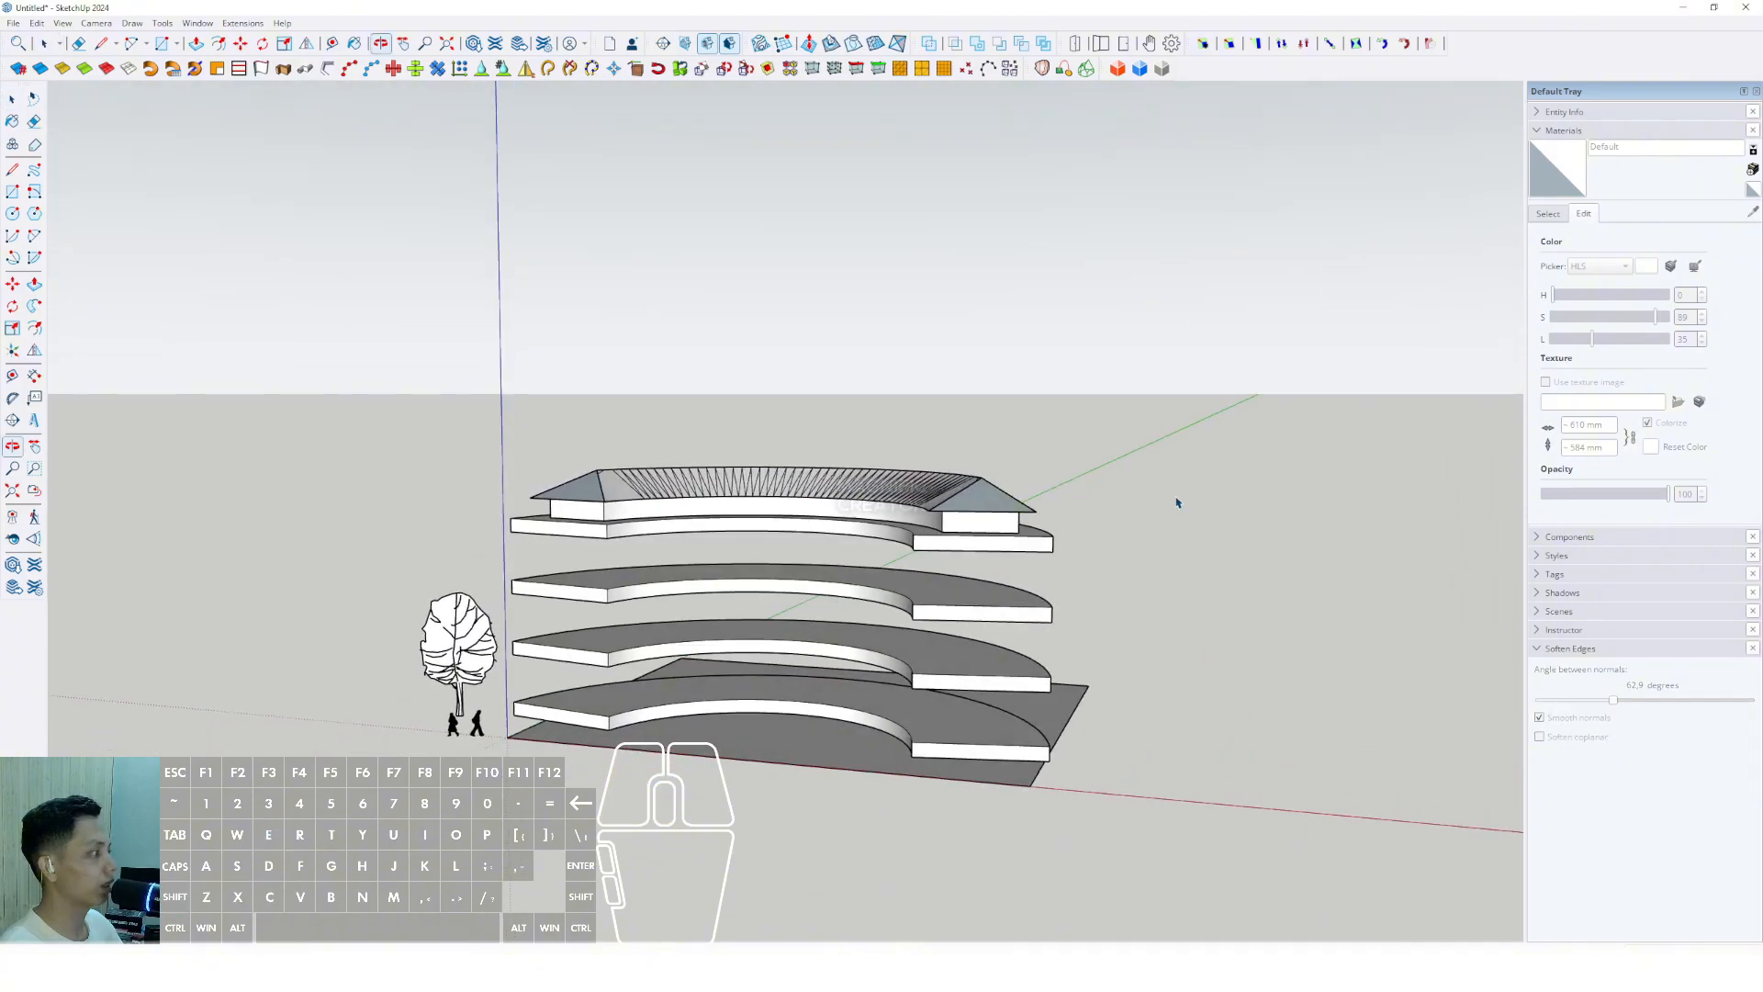
# Paint the roof with the Roofing Shingles GAF Estates material from the Roofing collection.
pyautogui.click(1548, 212)
pyautogui.click(1736, 233)
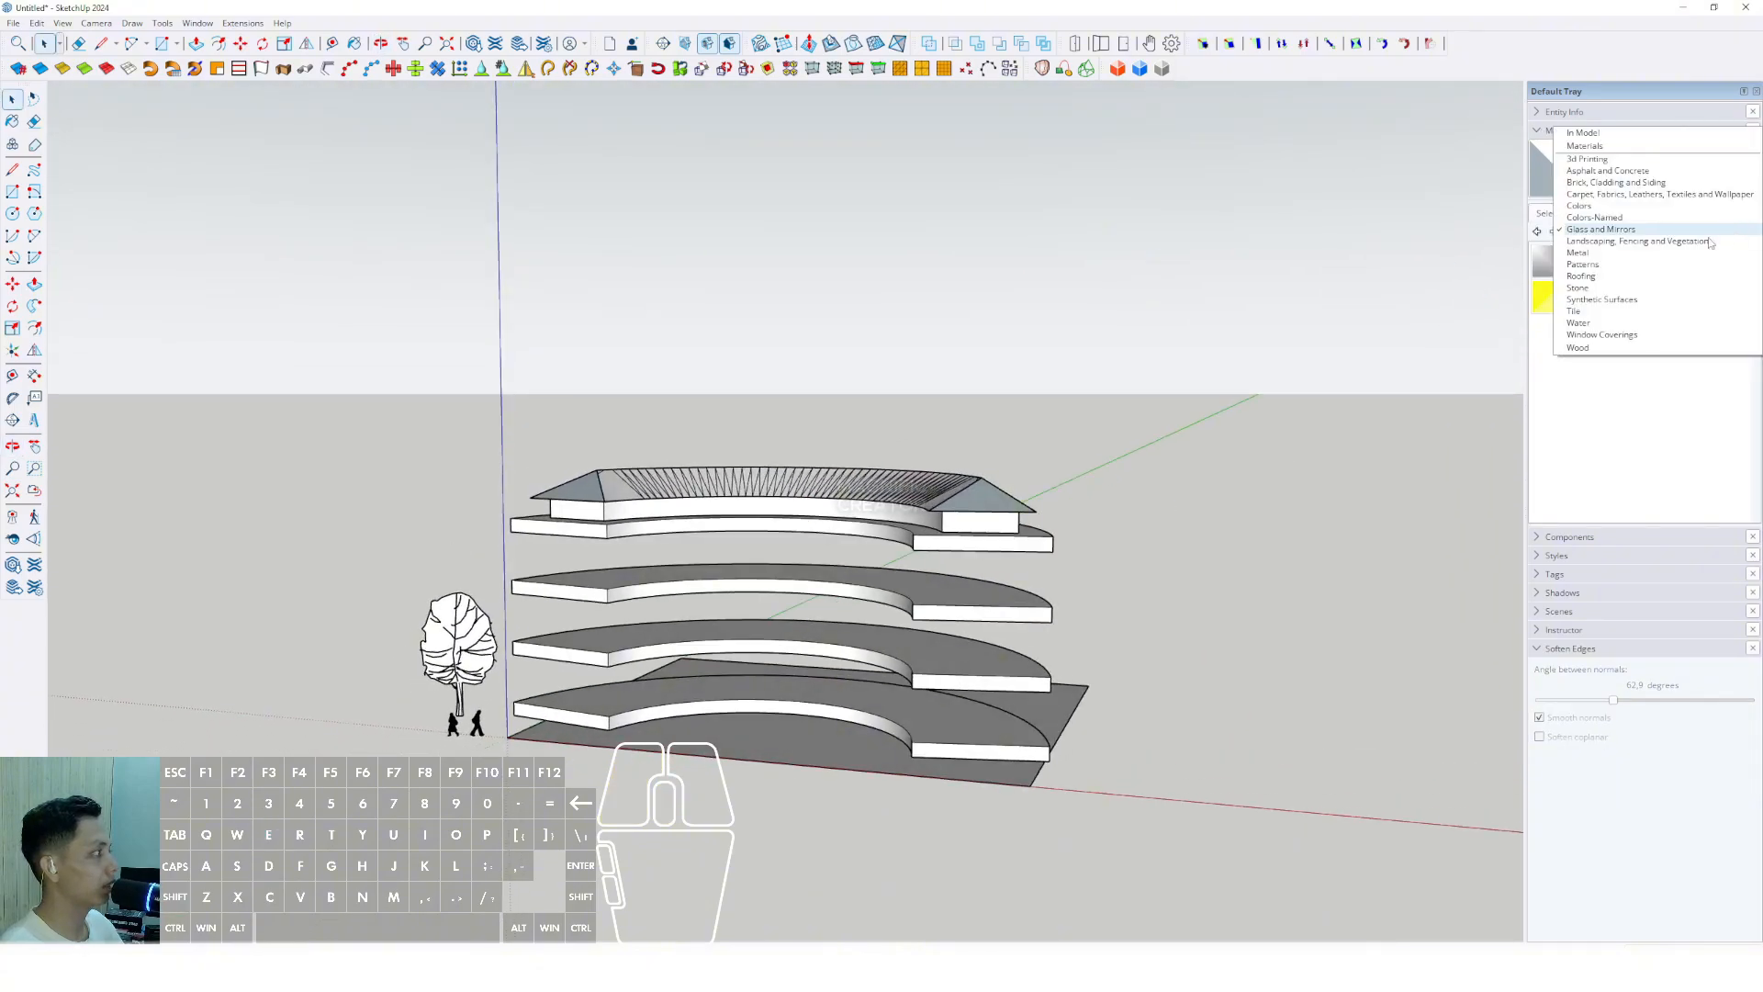
pyautogui.click(1602, 284)
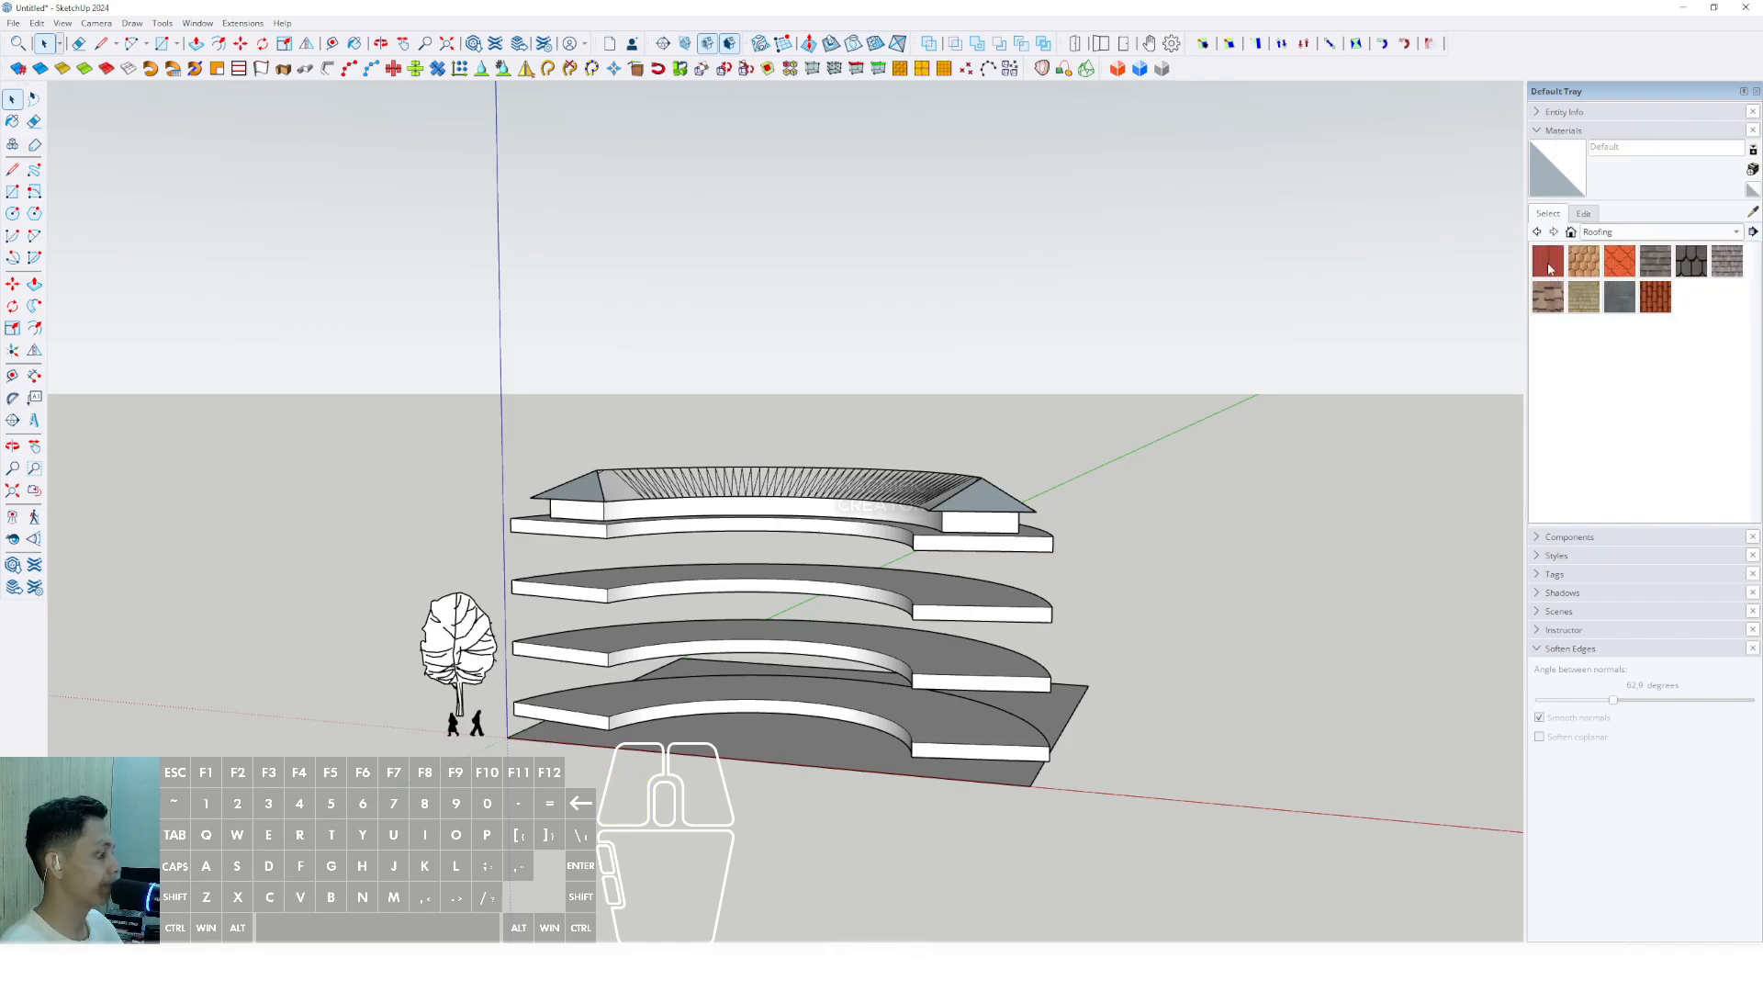
pyautogui.click(1691, 262)
pyautogui.scroll(3, 827, 505)
pyautogui.moveTo(980, 493); pyautogui.dragTo(872, 519, button='middle')
pyautogui.scroll(-2, 807, 553)
# Open the top slab's group and offset its upper face inward.
pyautogui.press('space')
pyautogui.scroll(2, 996, 500)
pyautogui.doubleClick(1000, 504)
pyautogui.tripleClick(1009, 493)
pyautogui.scroll(2, 1014, 486)
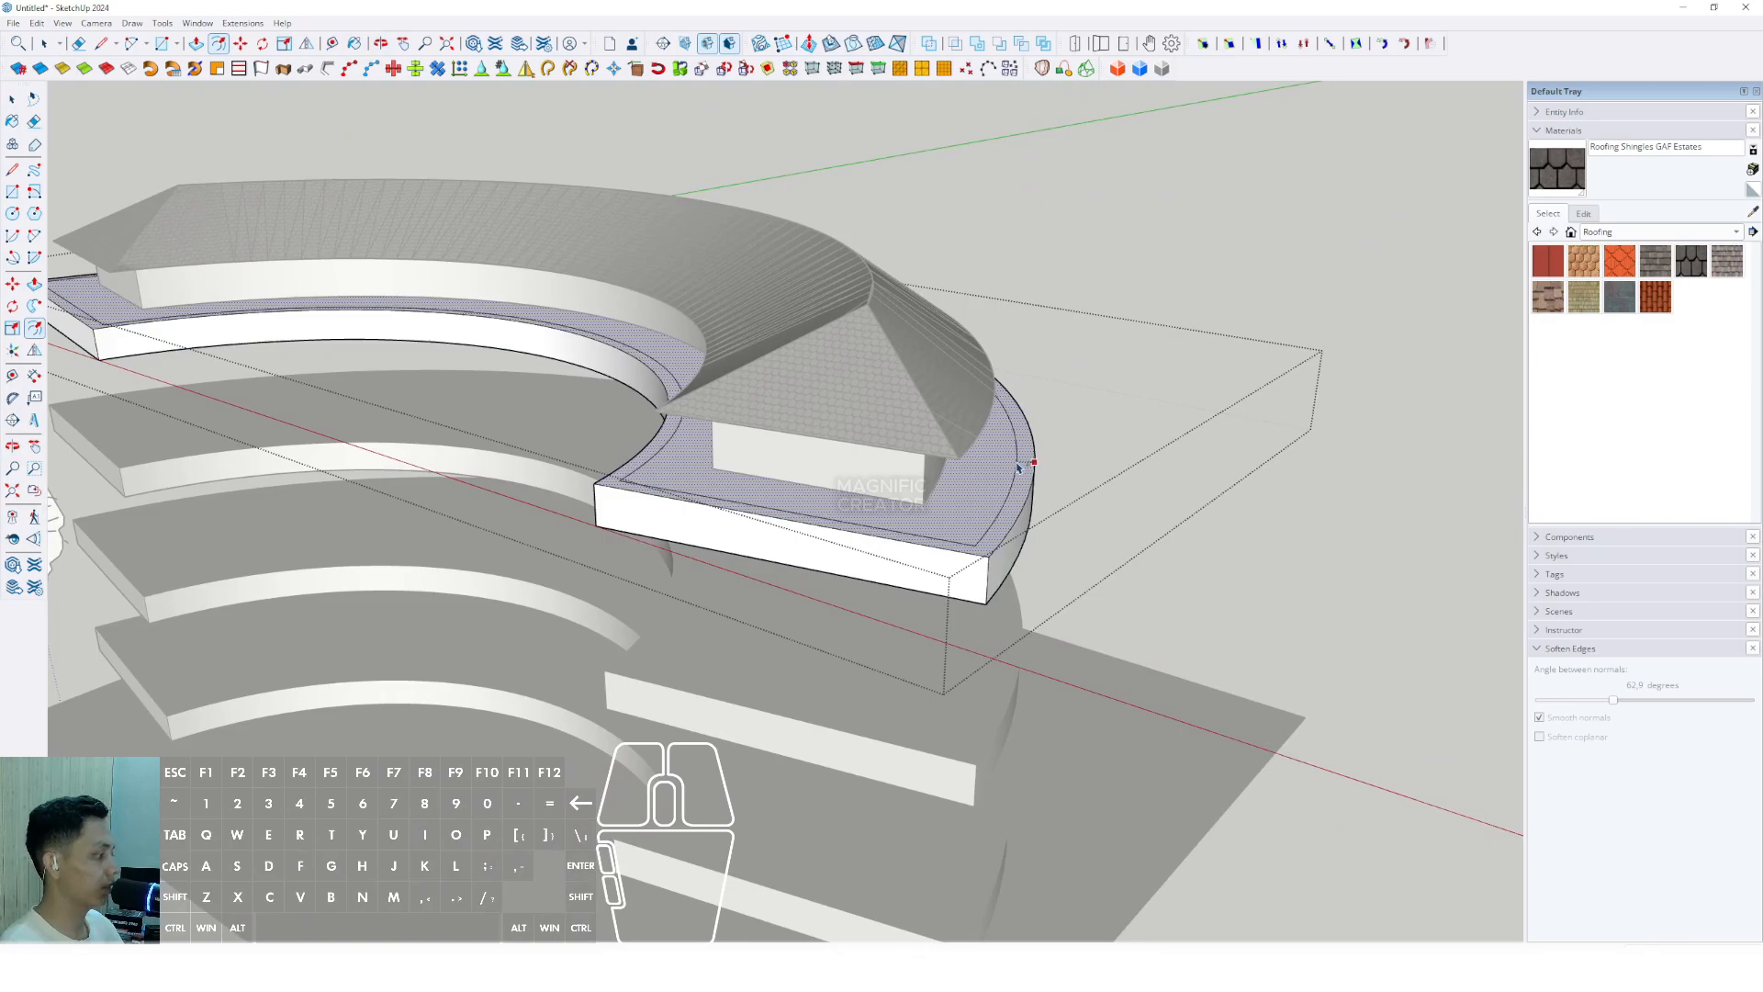
pyautogui.scroll(2, 1008, 468)
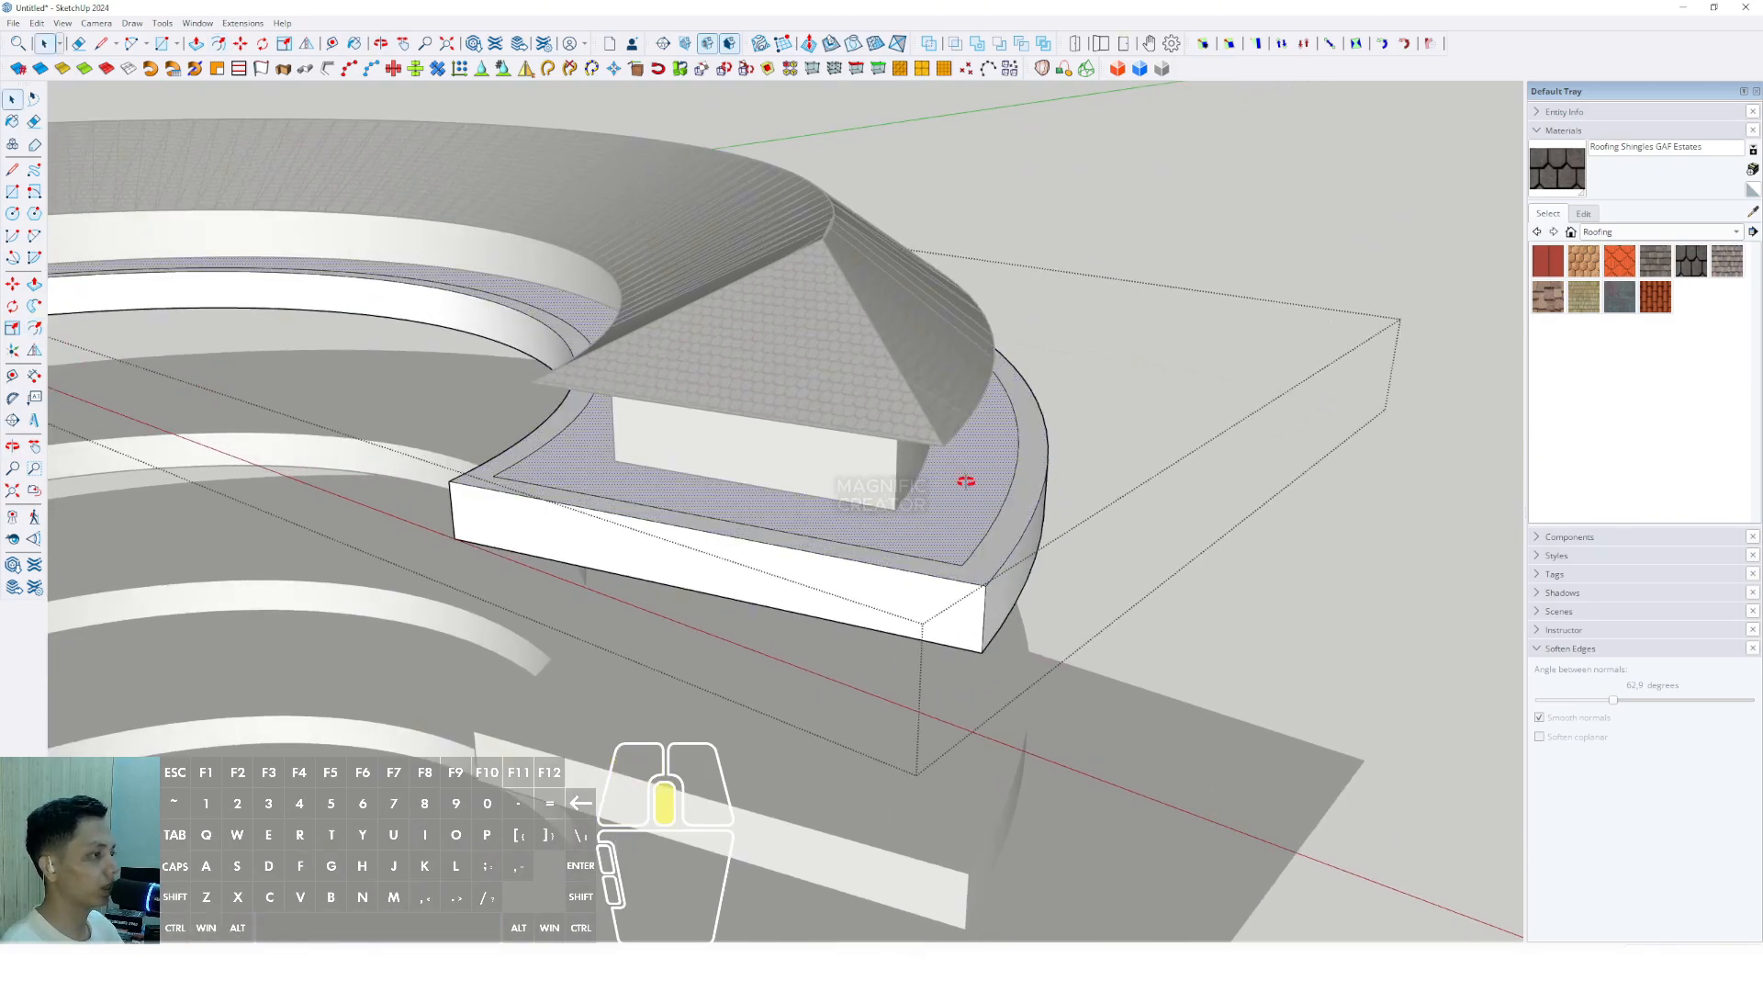
# Copy the top slab's inset face and paste it in place outside the slab's group.
pyautogui.moveTo(965, 481); pyautogui.dragTo(959, 501, button='middle')
pyautogui.click(39, 28)
pyautogui.click(59, 92)
pyautogui.click(1155, 265)
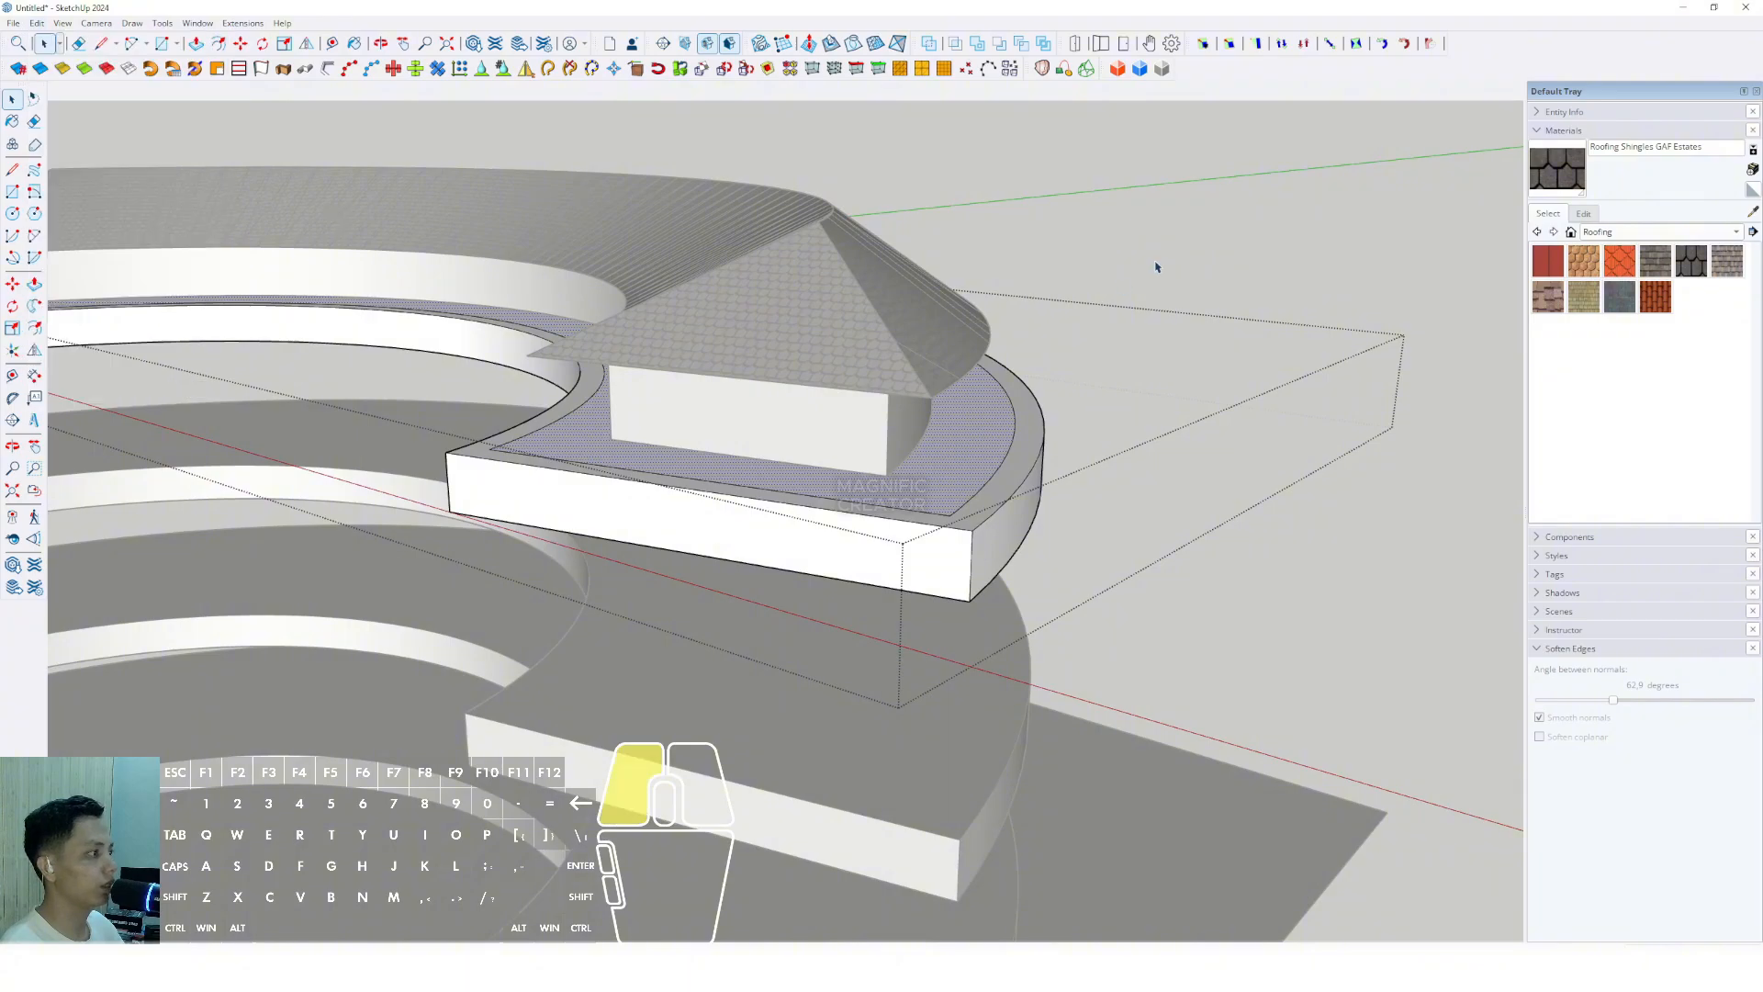
pyautogui.click(39, 28)
pyautogui.click(62, 127)
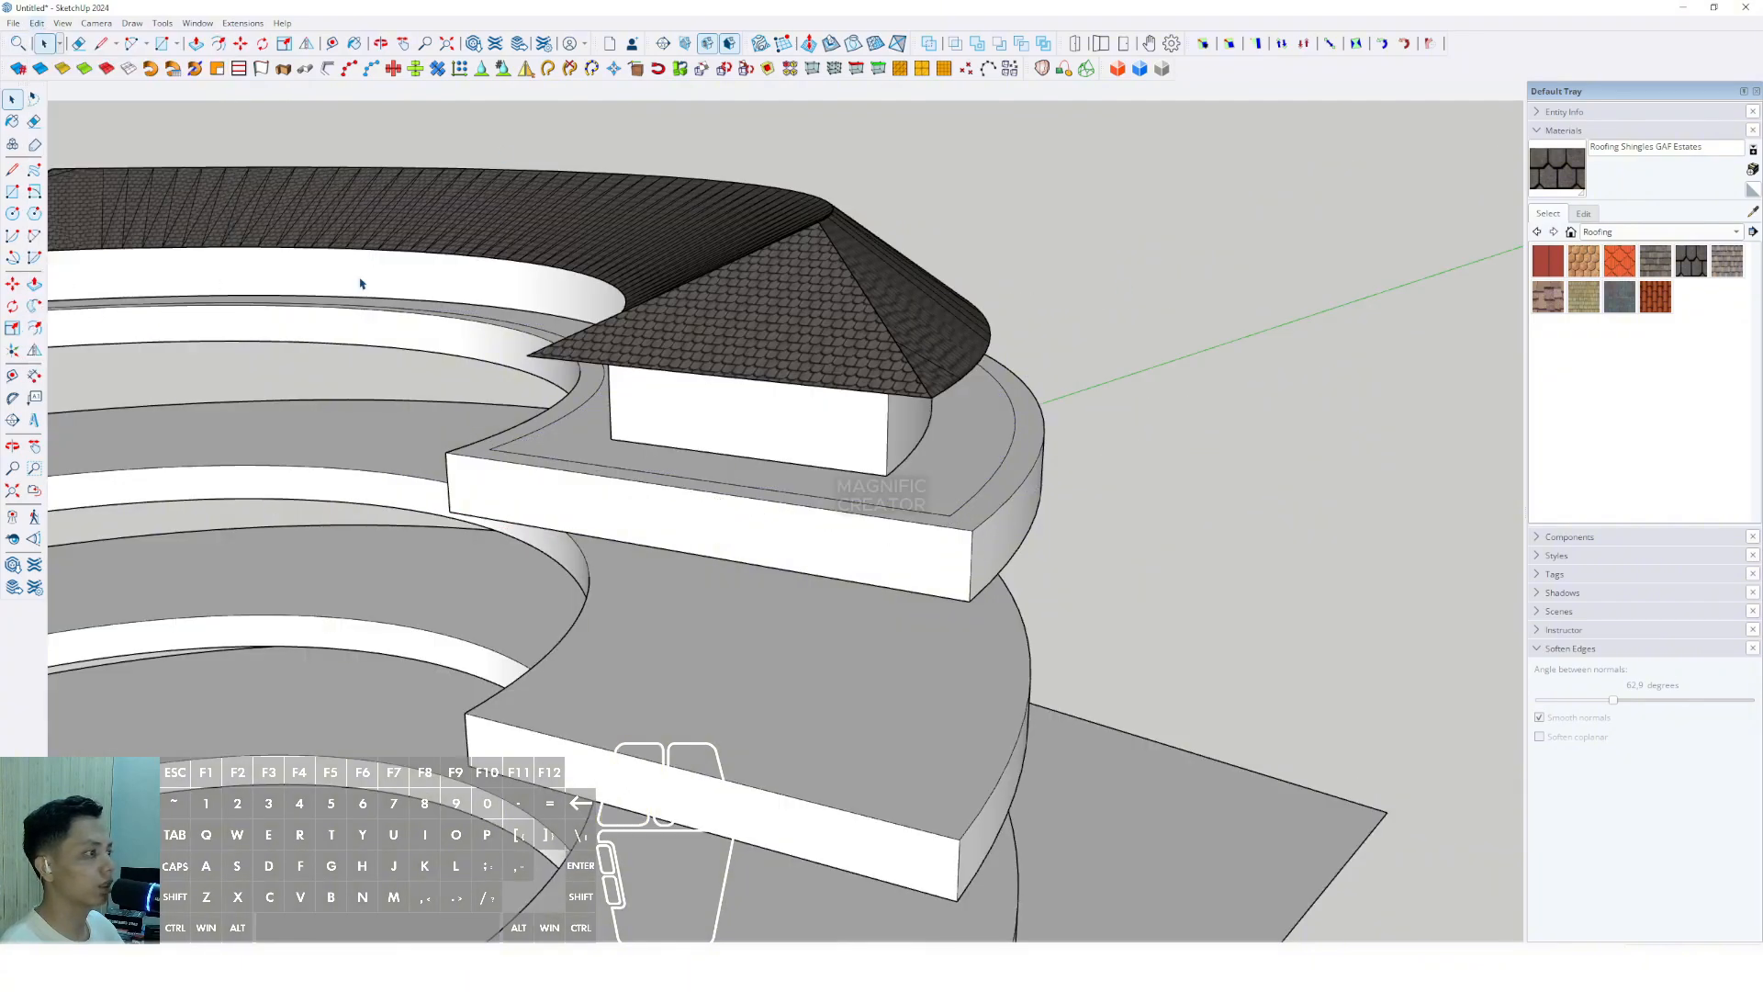
# Push/Pull the pasted inset face down to the lowest slab to form the wall block through all storeys.
pyautogui.click(978, 443)
pyautogui.scroll(-2, 973, 597)
pyautogui.moveTo(933, 708); pyautogui.dragTo(895, 574, button='middle')
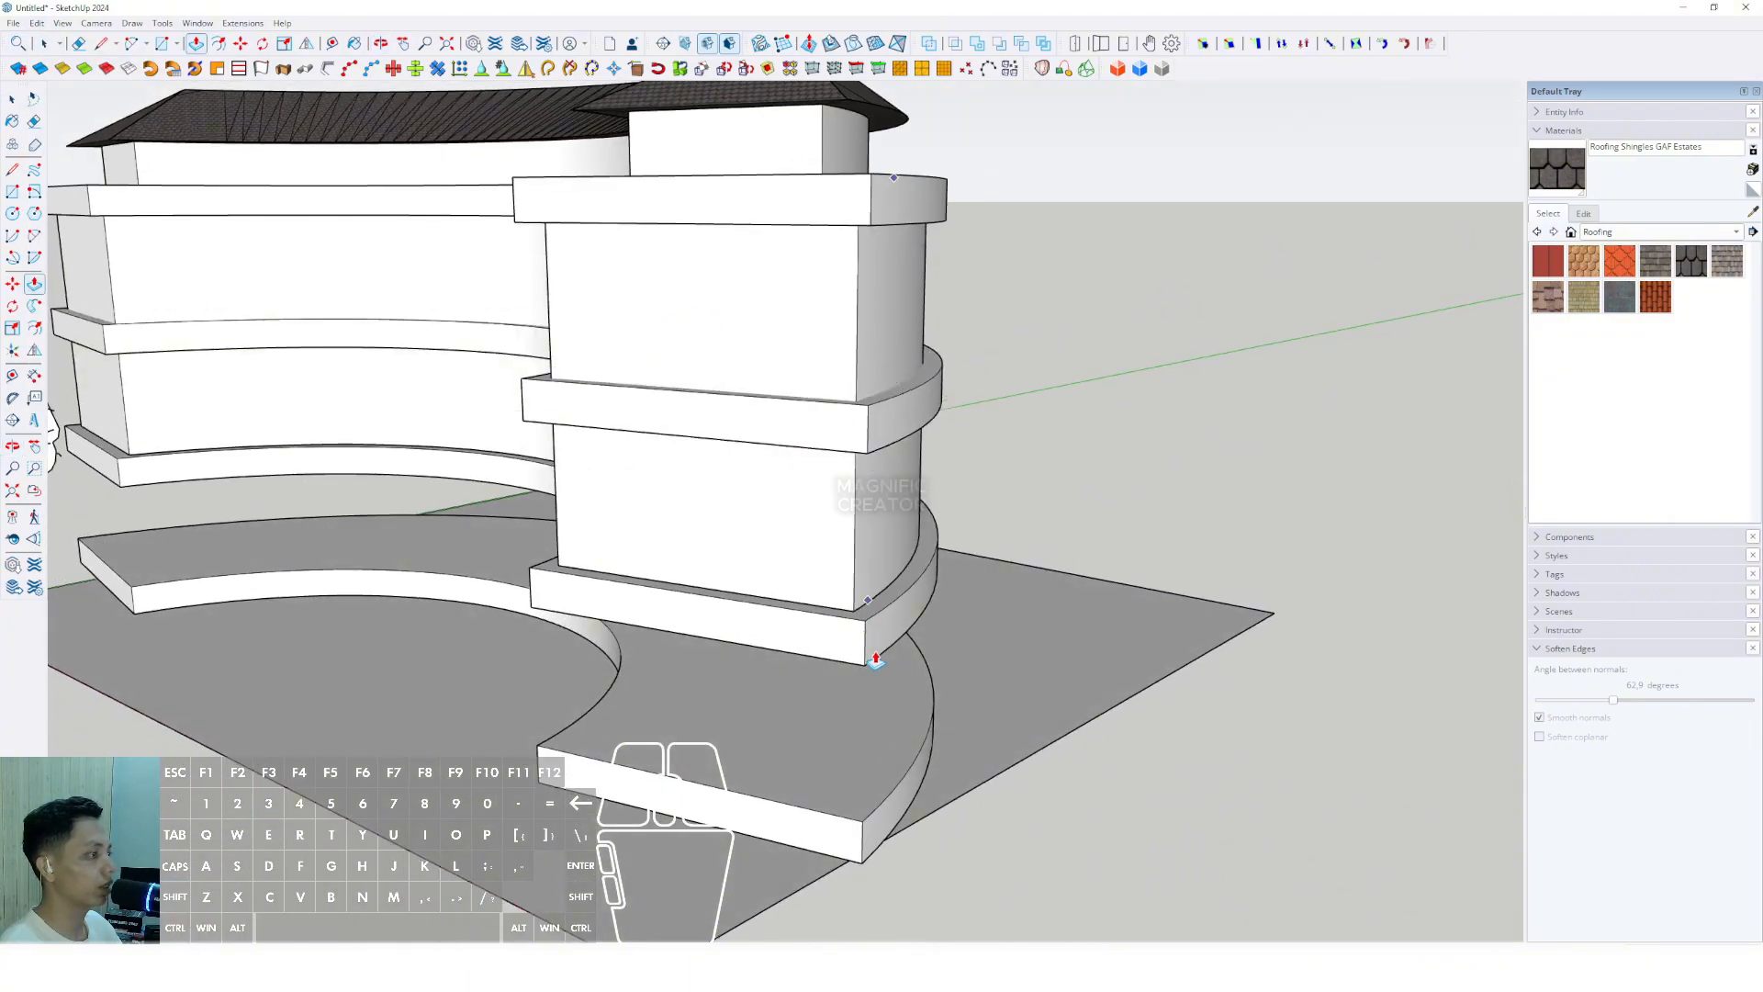
pyautogui.click(891, 785)
pyautogui.press('space')
# Group the wall block, open the group with all its geometry selected, and isolate it from the rest of the model.
pyautogui.scroll(-2, 866, 554)
pyautogui.scroll(-1, 866, 554)
pyautogui.moveTo(780, 546)
pyautogui.mouseDown(button='middle')
pyautogui.moveTo(909, 492)
pyautogui.moveTo(881, 492)
pyautogui.moveTo(893, 519)
pyautogui.mouseUp(button='middle')
pyautogui.click(884, 494)
pyautogui.rightClick(895, 500)
pyautogui.click(930, 627)
pyautogui.doubleClick(933, 483)
pyautogui.tripleClick(937, 483)
pyautogui.press(',')
pyautogui.moveTo(889, 276); pyautogui.dragTo(882, 318, button='middle')
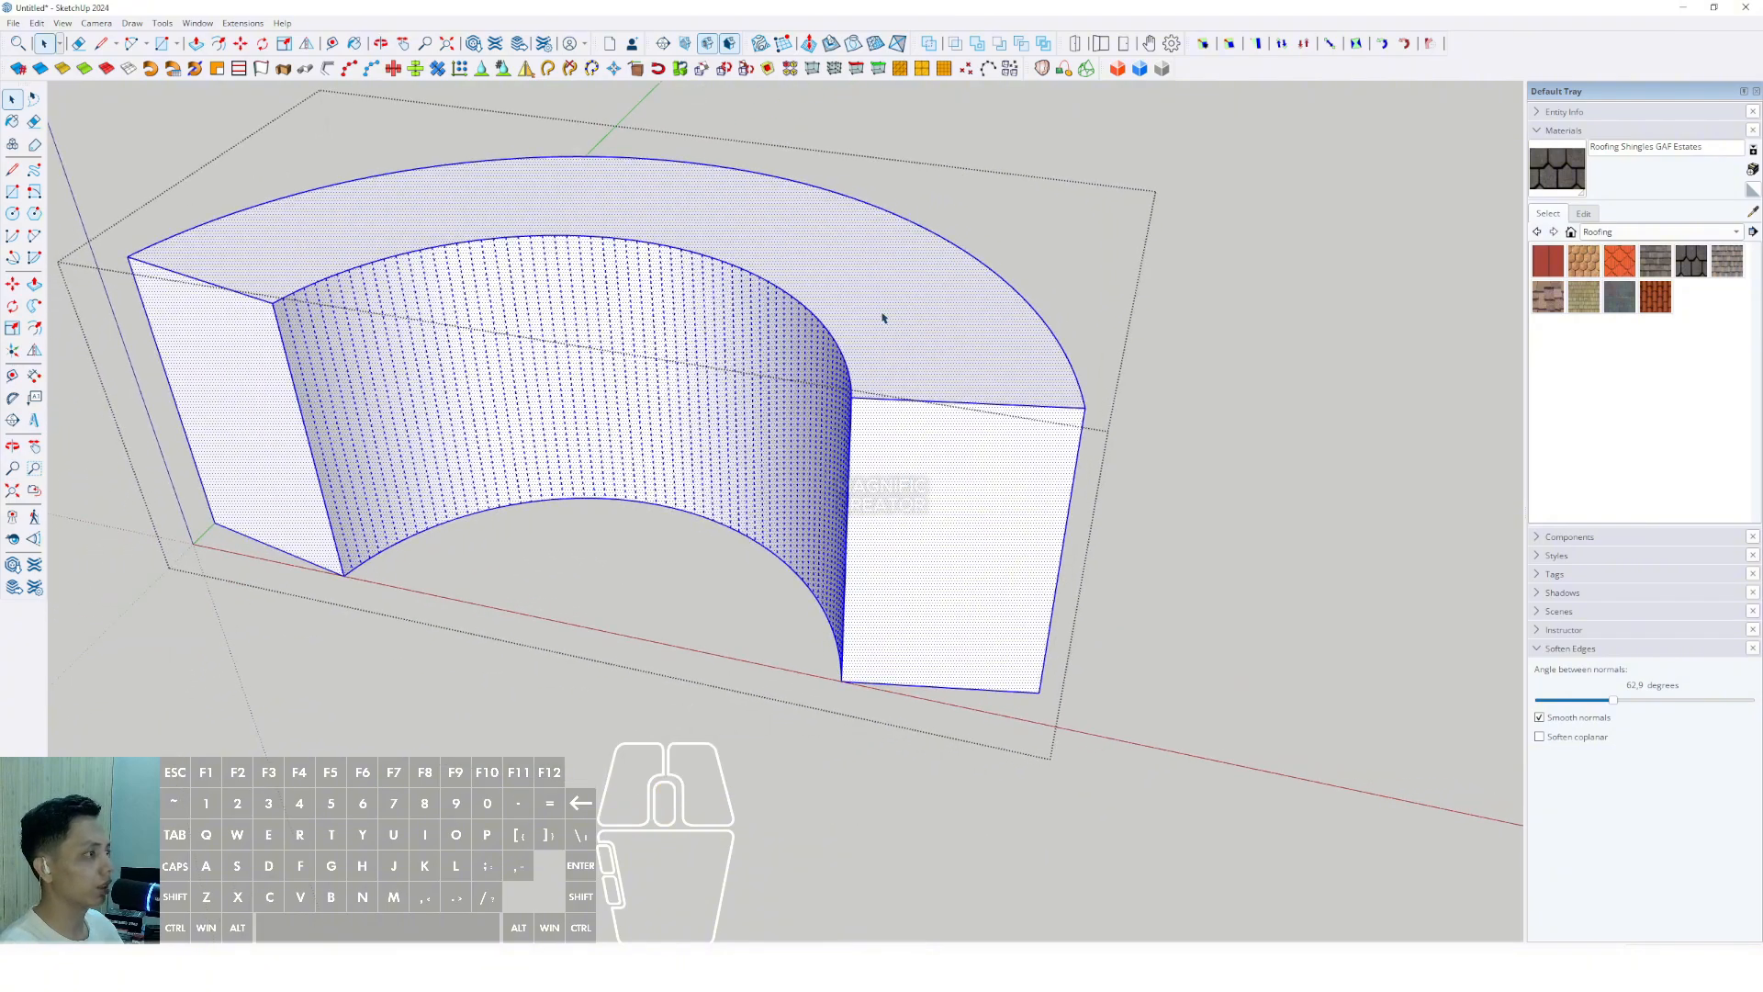
# Delete the wall block's top face and close its group.
pyautogui.click(886, 314)
pyautogui.press('e')
pyautogui.moveTo(869, 515); pyautogui.dragTo(918, 127, button='middle')
pyautogui.click(921, 404)
pyautogui.press('e')
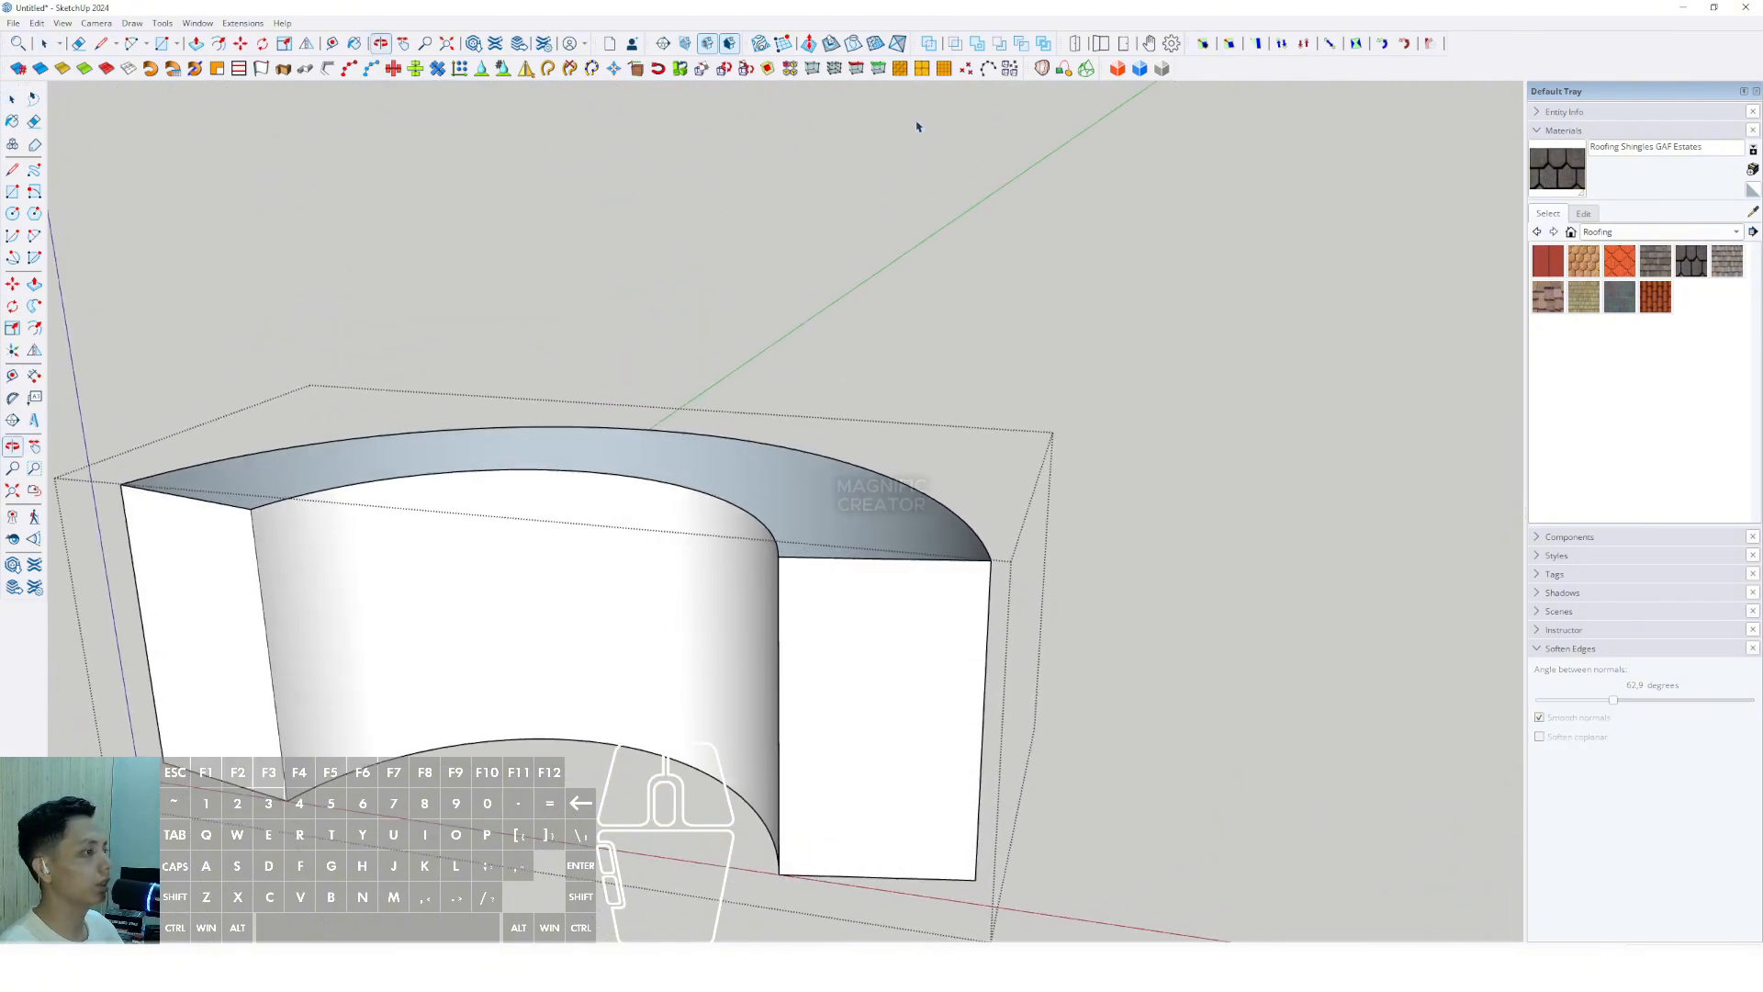
pyautogui.scroll(-3, 937, 551)
pyautogui.click(1114, 513)
# Paint the wall block with Translucent Glass Blue from the Glass and Mirrors collection.
pyautogui.click(1596, 232)
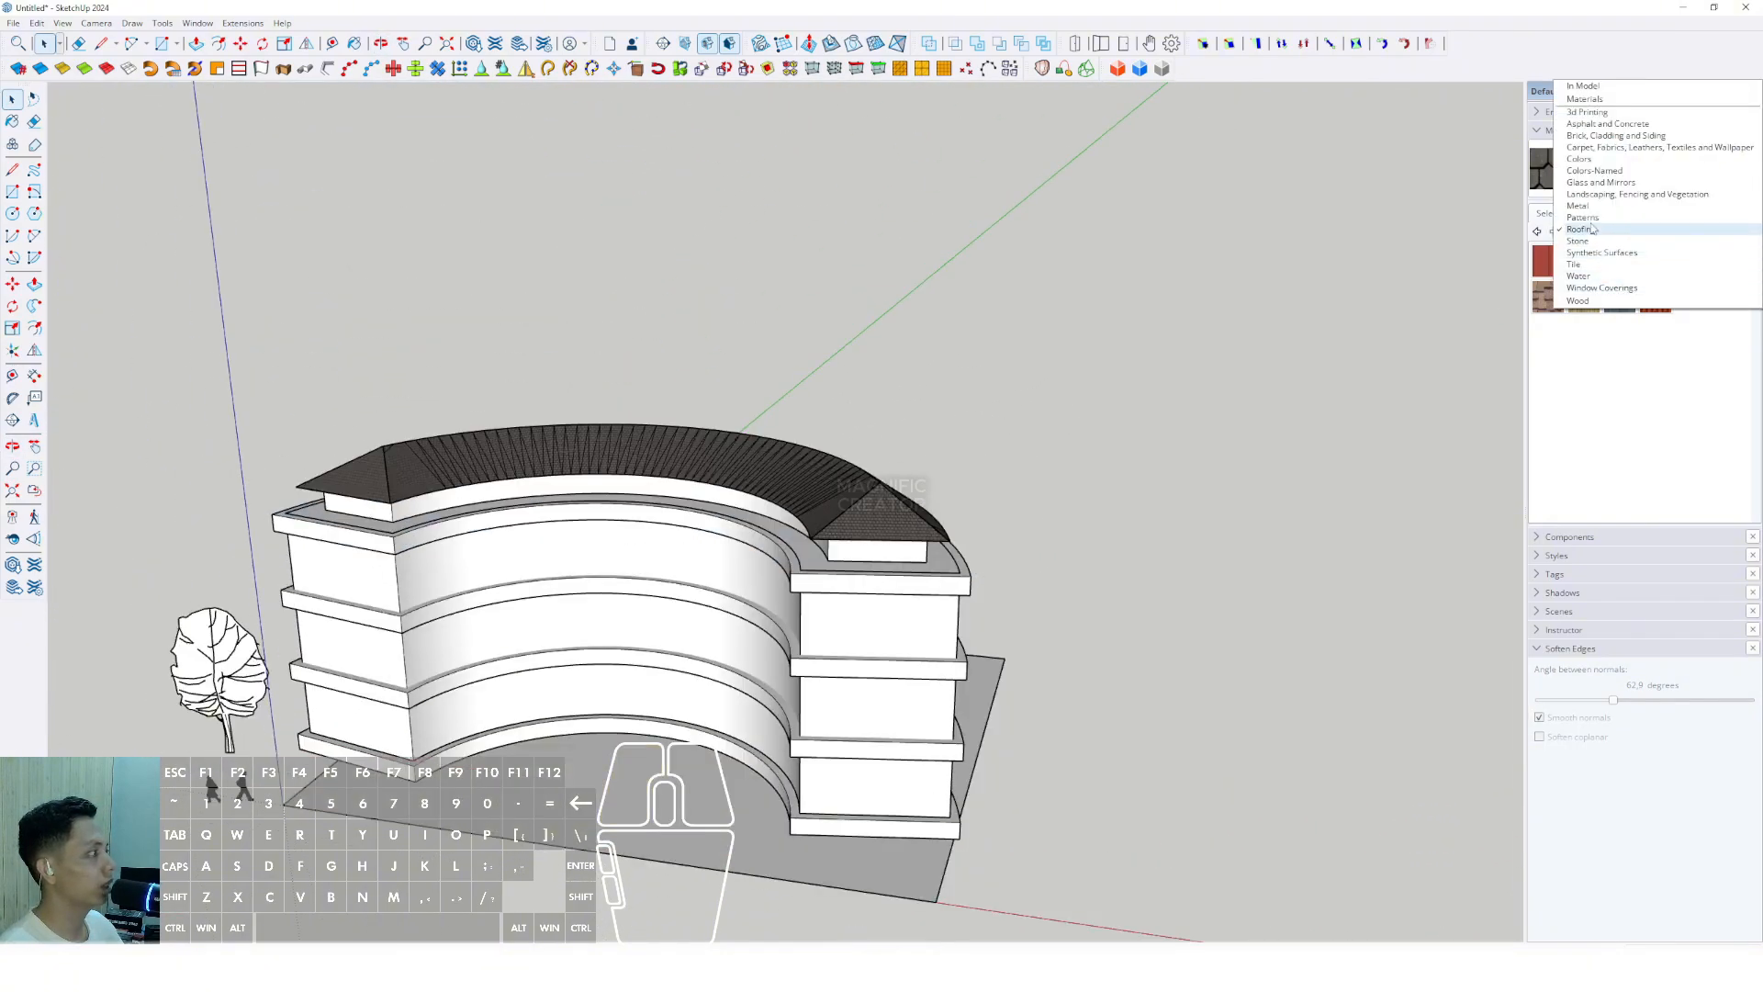
pyautogui.click(1580, 183)
pyautogui.click(1655, 275)
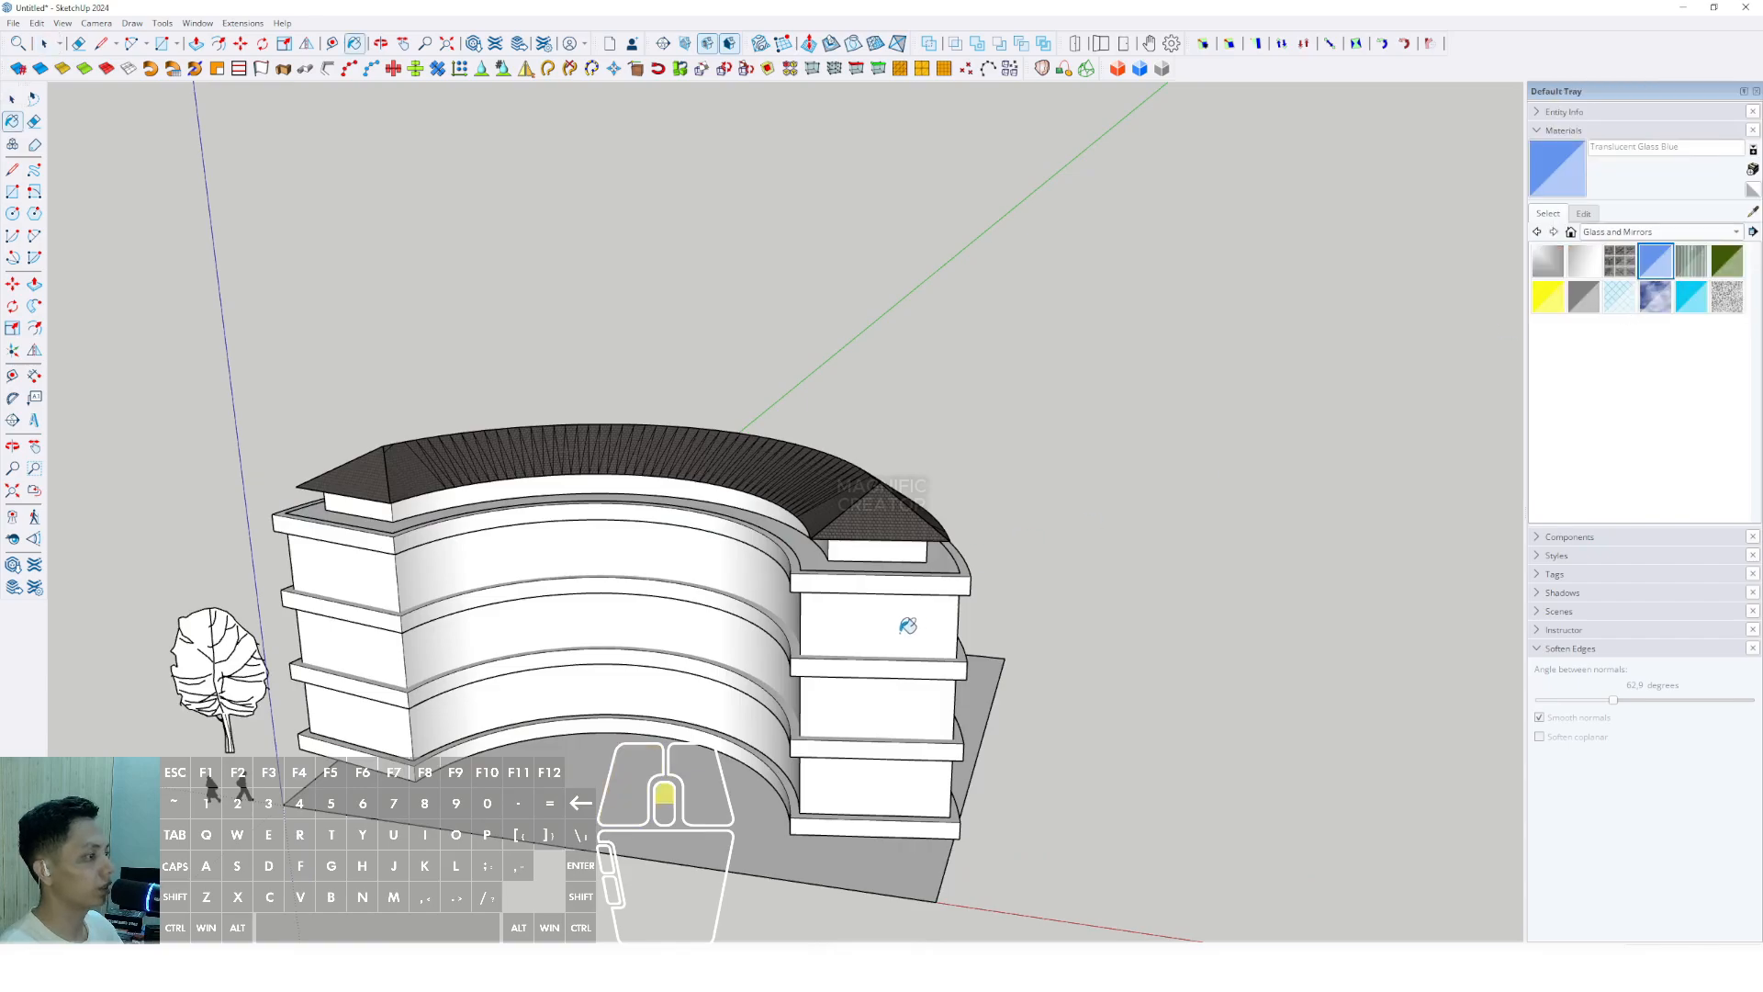
pyautogui.click(909, 622)
# Draw a narrow vertical rectangle on the end facade, from the lowest slab up to the top slab's upper edge.
pyautogui.moveTo(909, 622)
pyautogui.mouseDown(button='middle')
pyautogui.moveTo(786, 669)
pyautogui.moveTo(956, 382)
pyautogui.moveTo(971, 464)
pyautogui.moveTo(1011, 453)
pyautogui.moveTo(976, 539)
pyautogui.moveTo(882, 527)
pyautogui.moveTo(1155, 485)
pyautogui.moveTo(822, 621)
pyautogui.moveTo(882, 603)
pyautogui.moveTo(730, 730)
pyautogui.mouseUp(button='middle')
pyautogui.press('space')
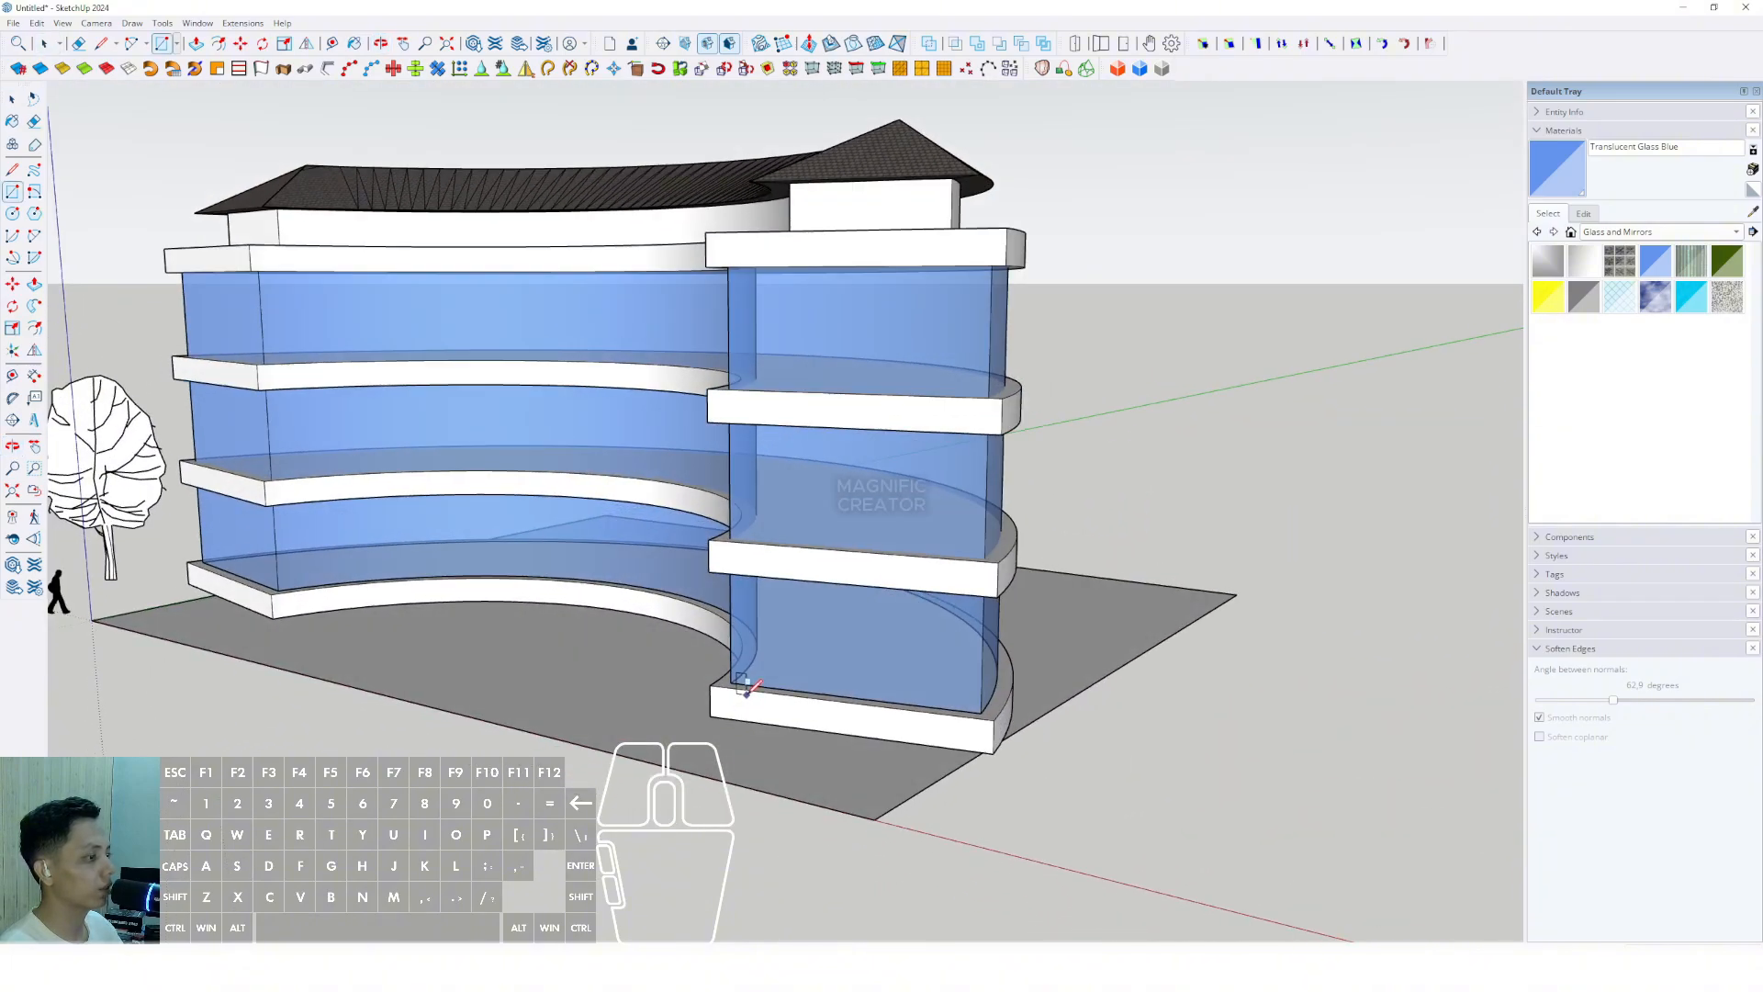
pyautogui.click(754, 227)
pyautogui.press('space')
pyautogui.scroll(2, 753, 290)
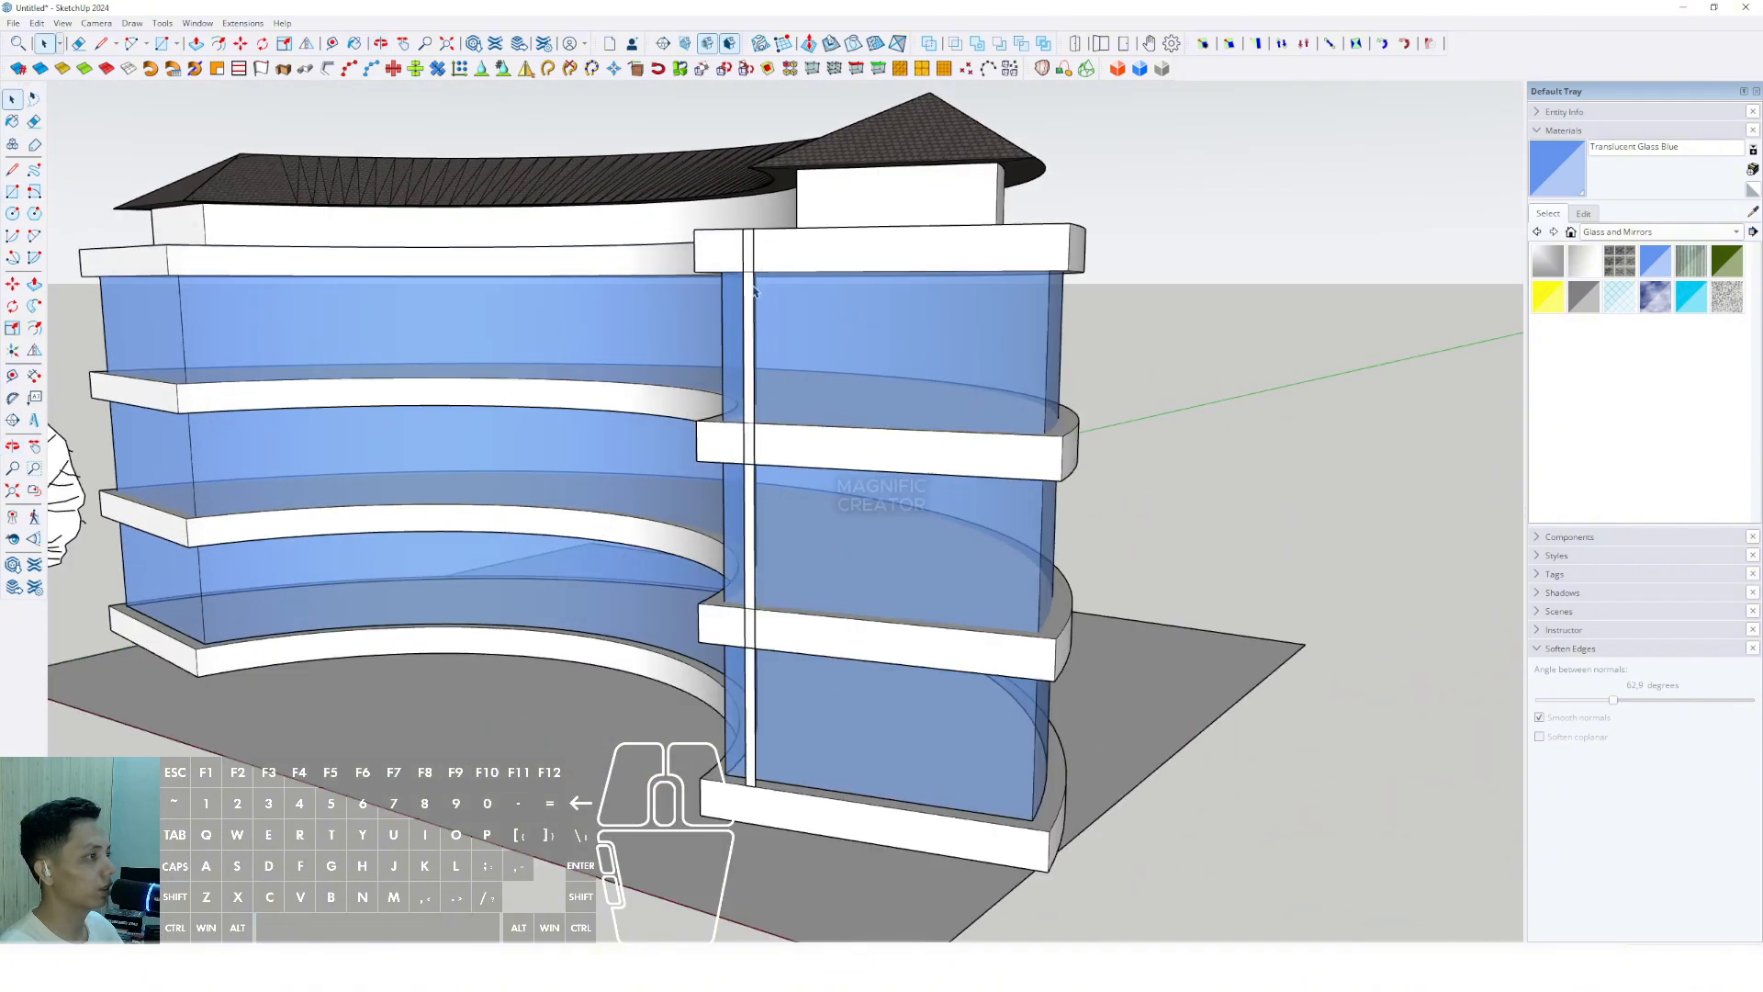
# Push/Pull the narrow rectangle outward from the slab fronts into a slim square column.
pyautogui.scroll(2, 753, 298)
pyautogui.moveTo(753, 299); pyautogui.dragTo(608, 416, button='middle')
pyautogui.scroll(4, 641, 386)
pyautogui.press('v')
pyautogui.click(641, 356)
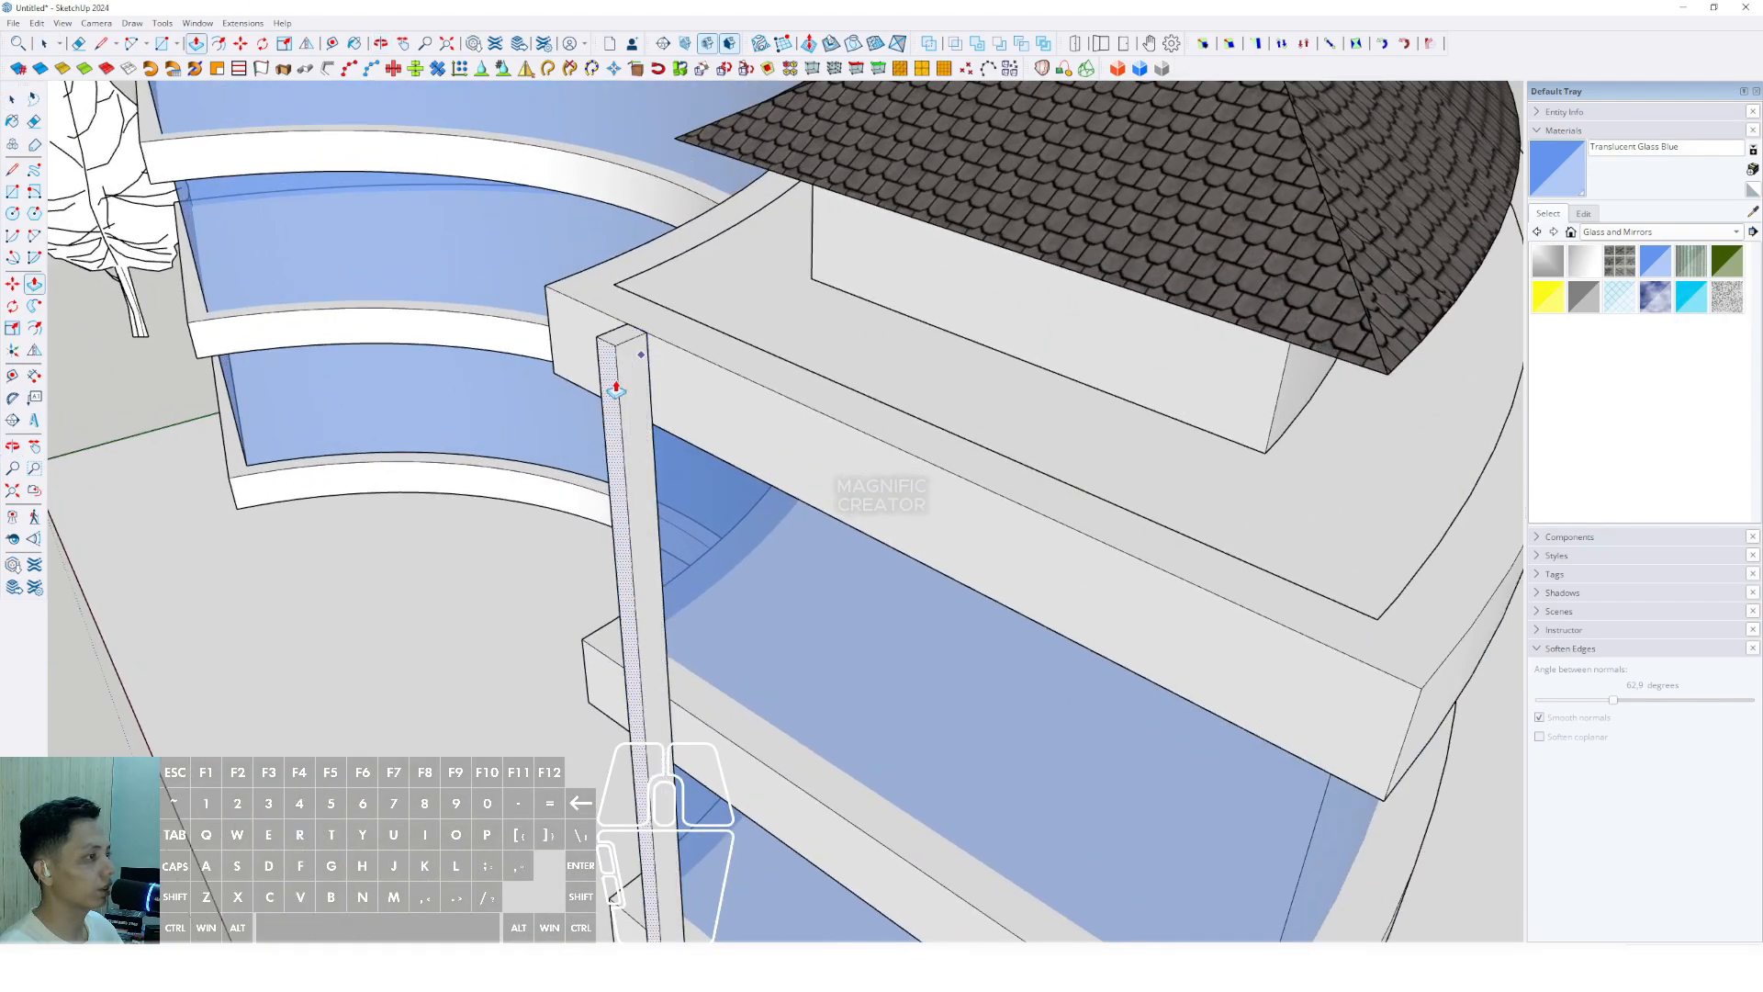
pyautogui.click(614, 391)
pyautogui.press('space')
# Group the slim column's geometry and make the group a component.
pyautogui.tripleClick(621, 365)
pyautogui.rightClick(623, 362)
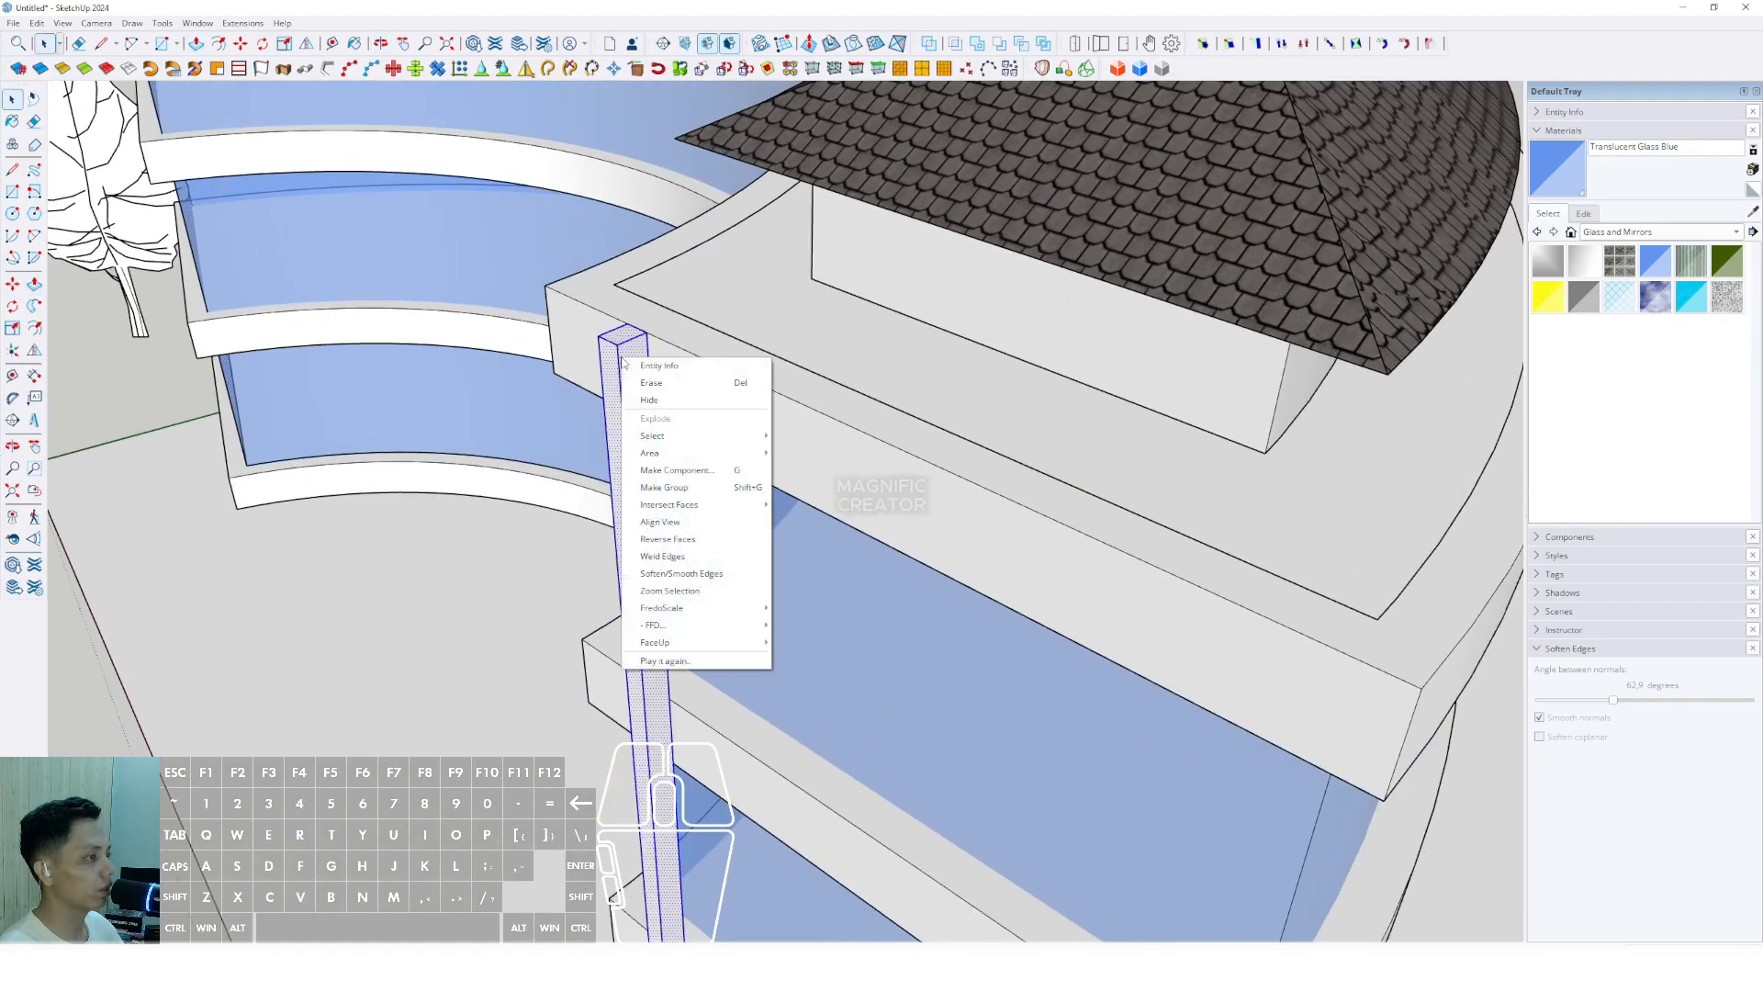
pyautogui.click(661, 491)
pyautogui.scroll(3, 671, 487)
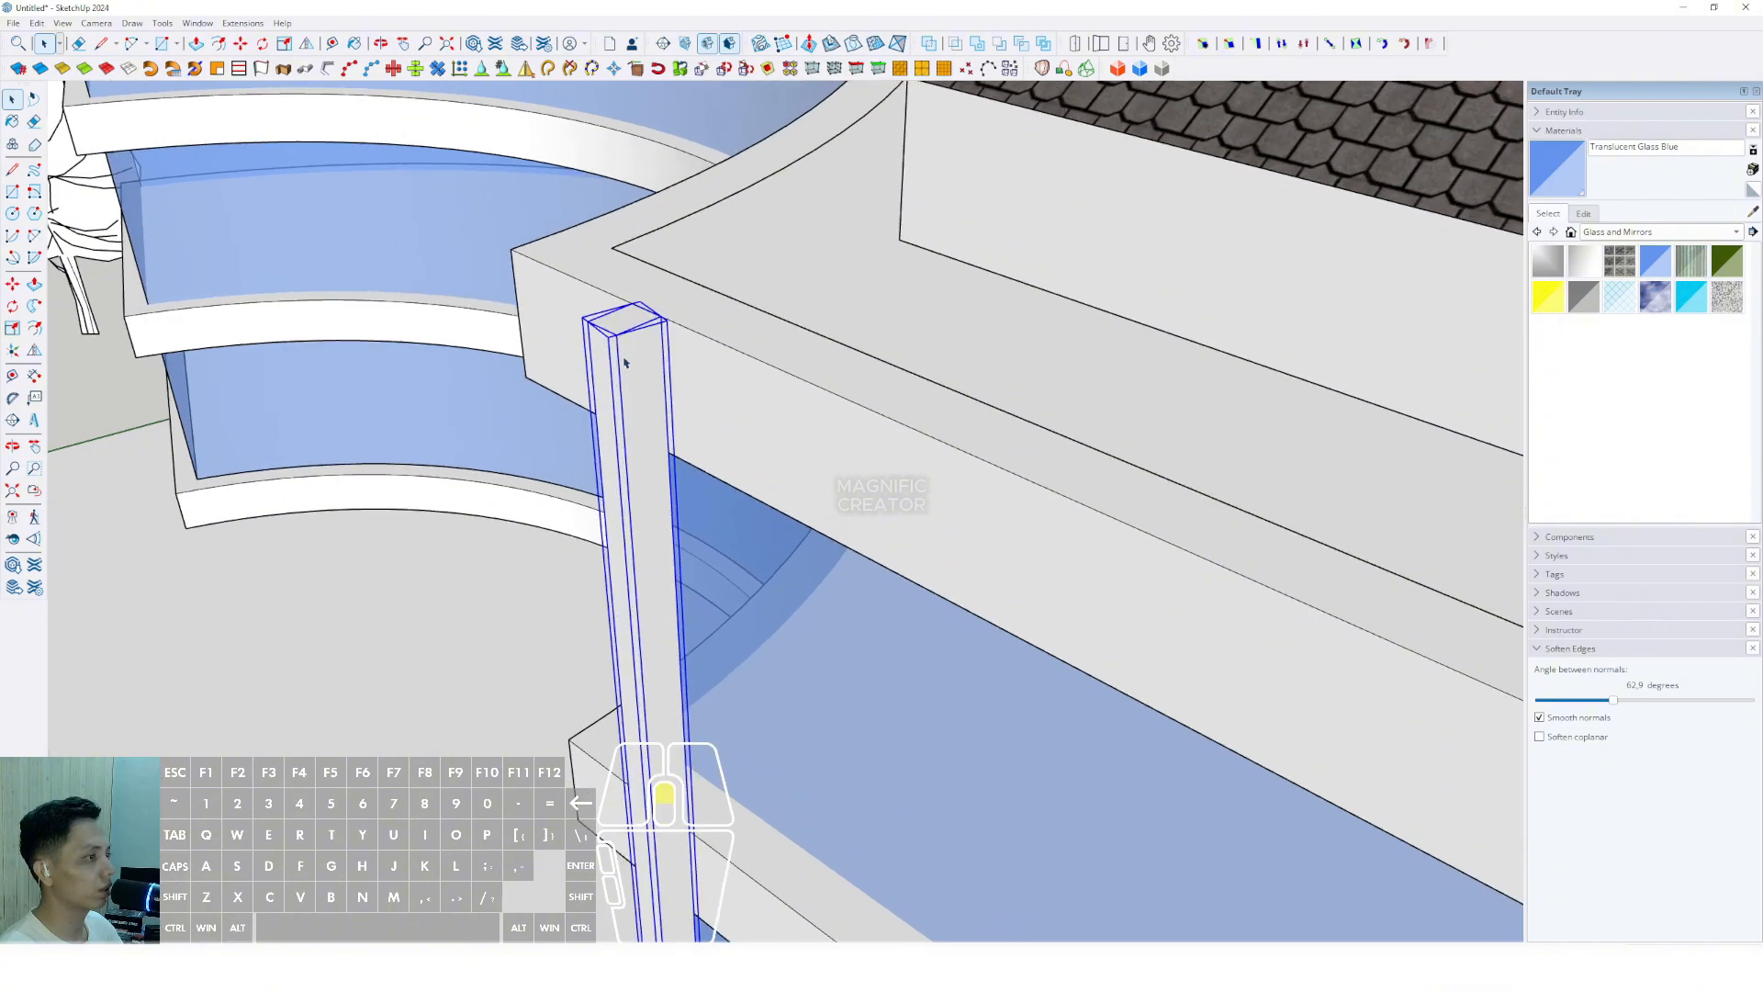
pyautogui.rightClick(636, 351)
pyautogui.click(684, 459)
pyautogui.click(853, 586)
# Copy the slim column to the far side of the end facade and divide the distance into 10 equal intervals (/10).
pyautogui.moveTo(635, 317); pyautogui.dragTo(759, 476, button='middle')
pyautogui.scroll(2, 651, 367)
pyautogui.press('m')
pyautogui.click(549, 263)
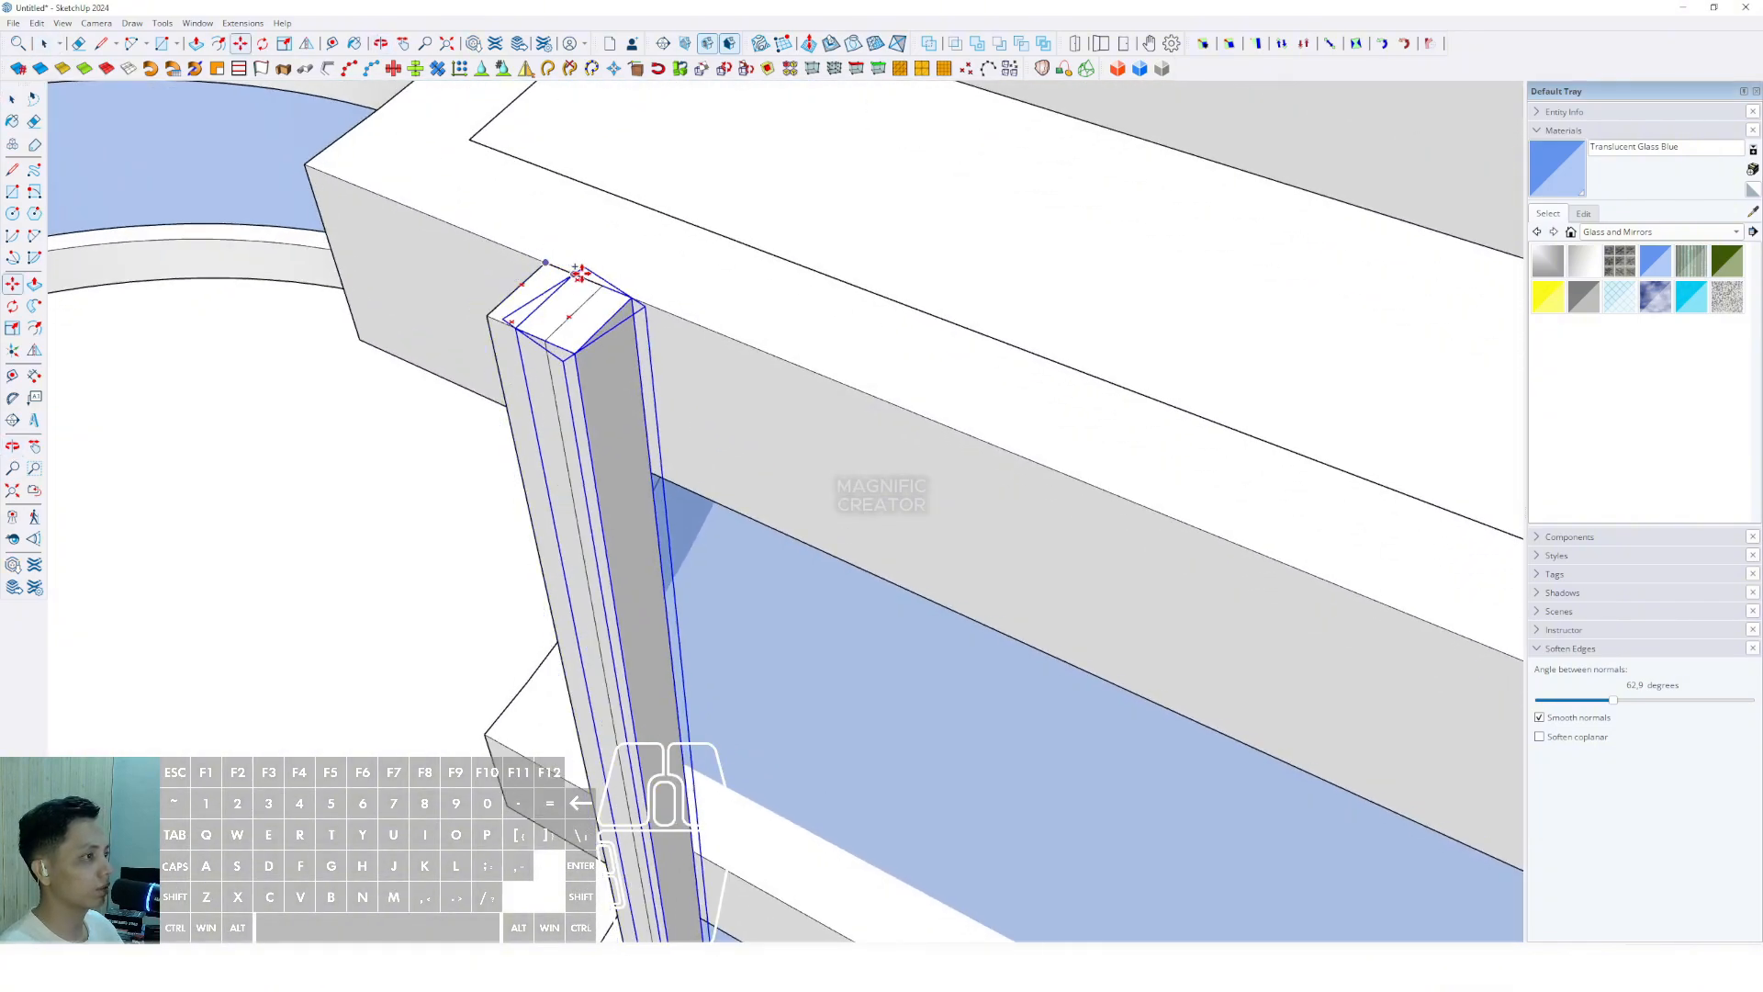
pyautogui.scroll(-5, 740, 346)
pyautogui.keyDown('shift'); pyautogui.click(1040, 463); pyautogui.keyUp('shift')
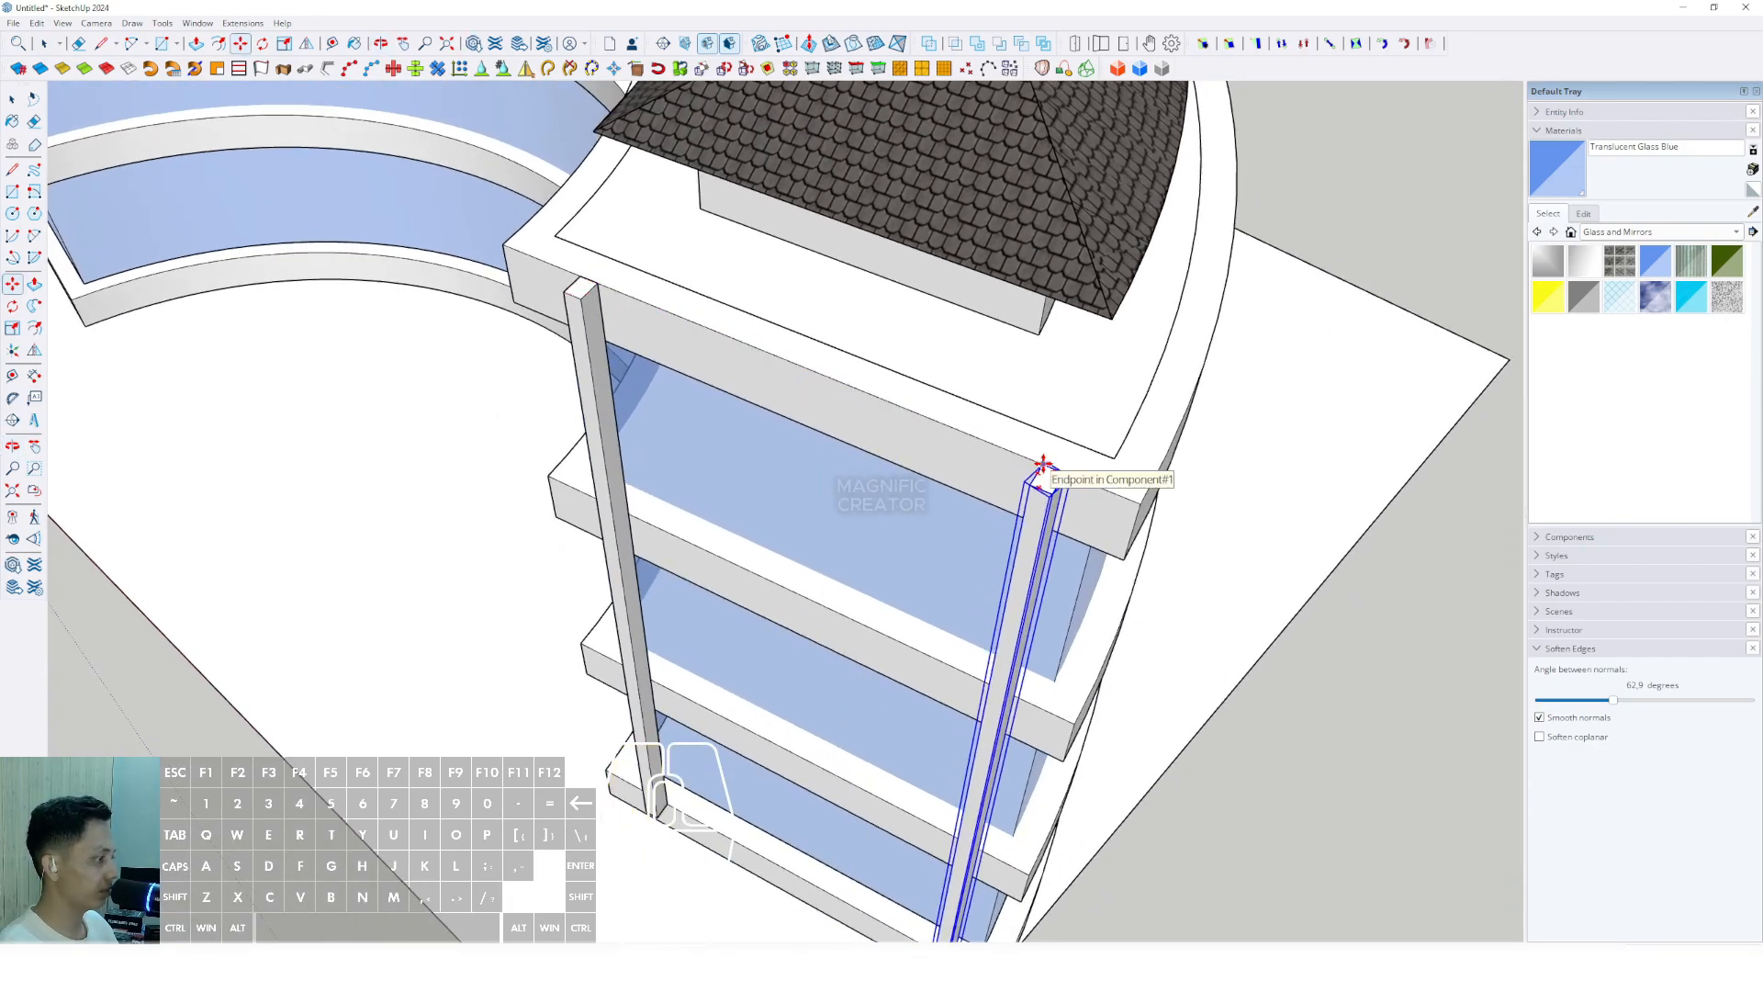
pyautogui.write('/10')
pyautogui.press('Return')
pyautogui.press('space')
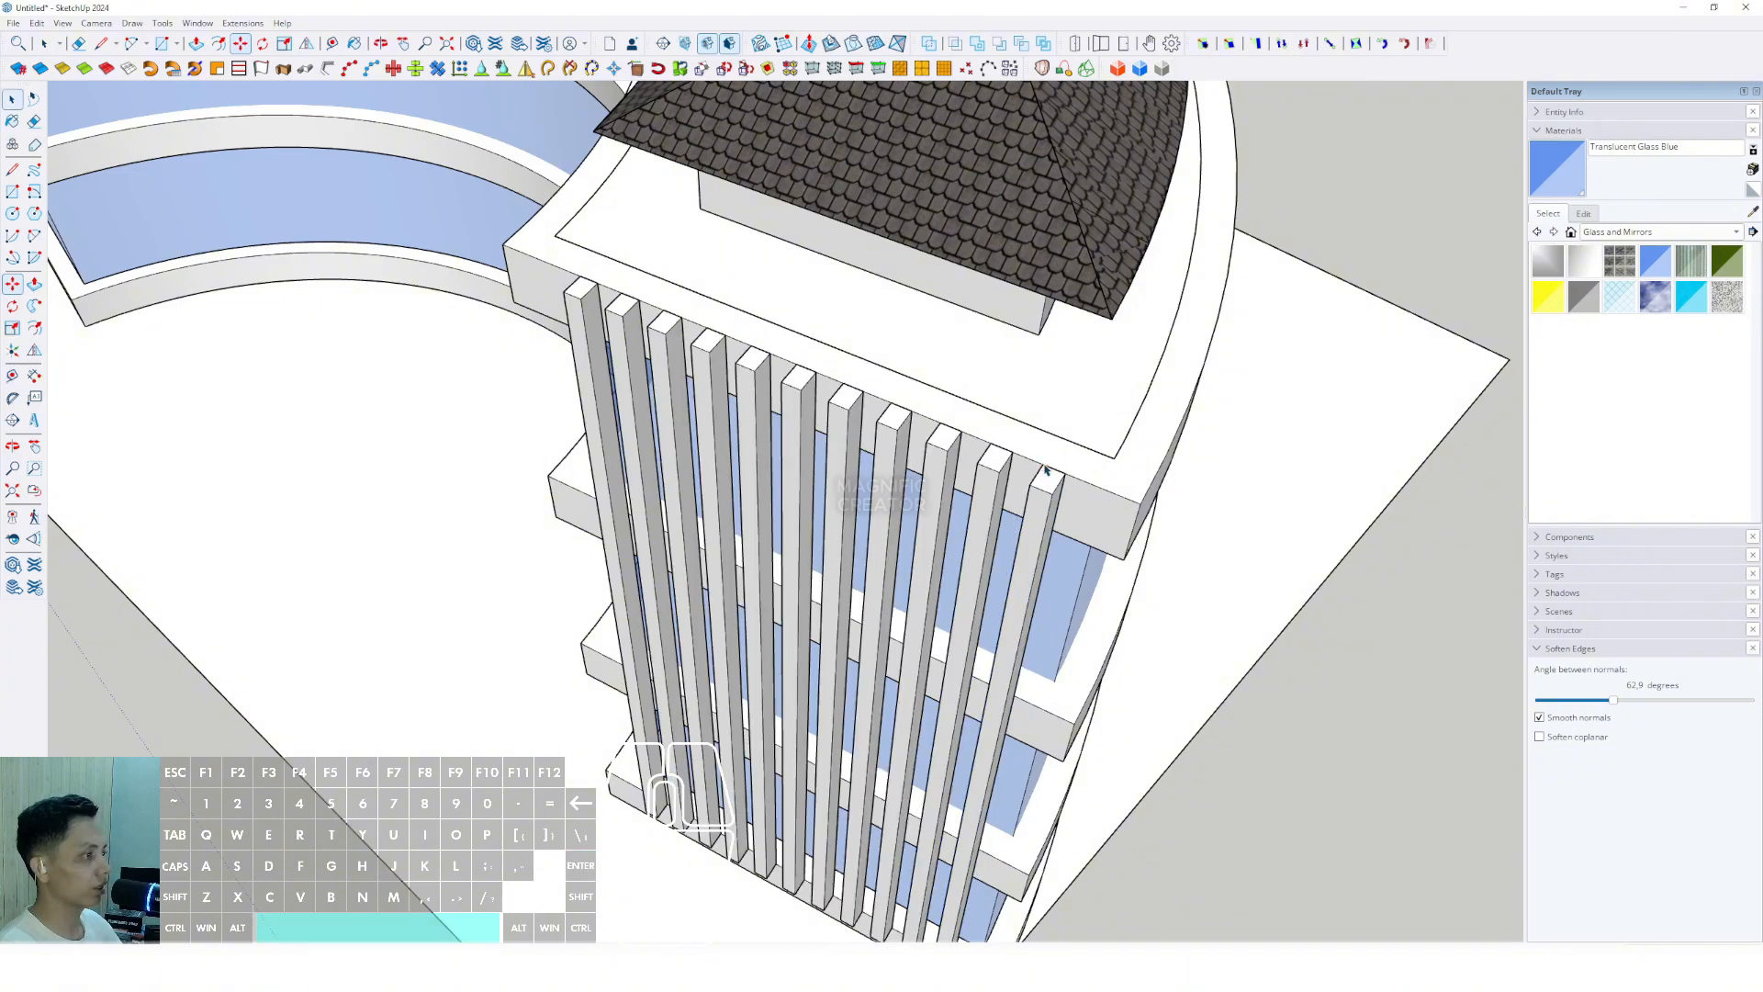
pyautogui.click(1313, 670)
# Select all the slim columns on the end facade and combine them into one group.
pyautogui.scroll(-3, 881, 569)
pyautogui.moveTo(661, 569); pyautogui.dragTo(787, 504, button='middle')
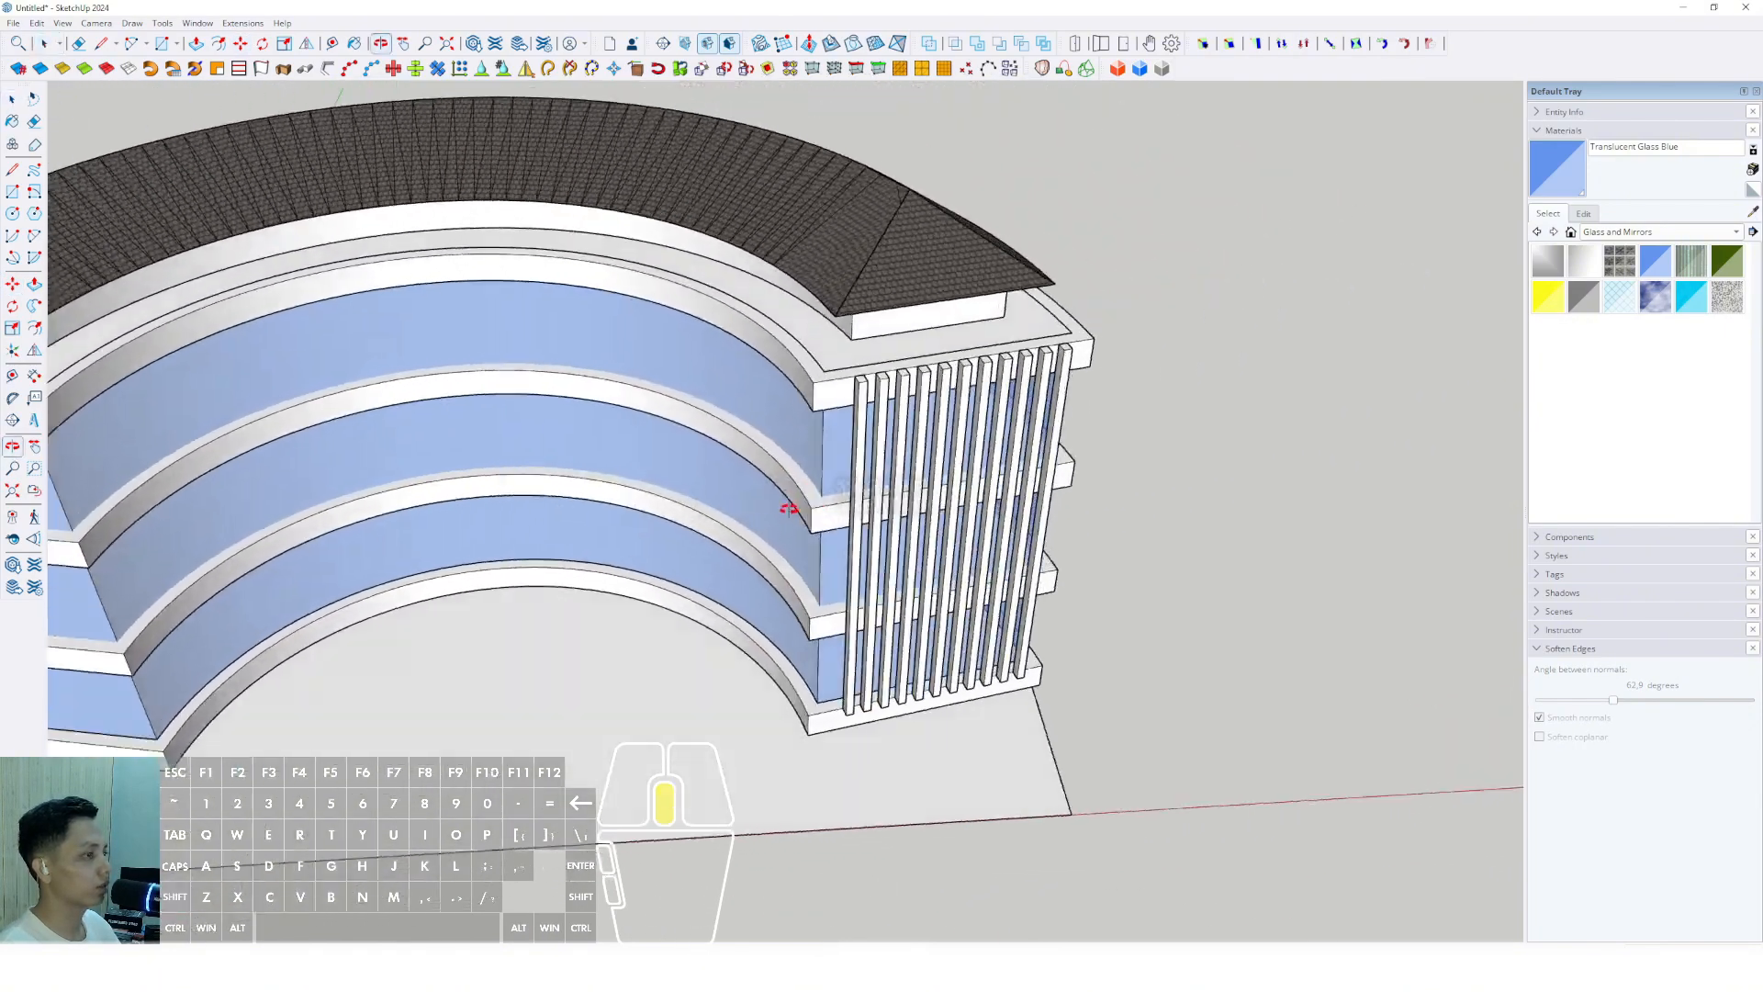
pyautogui.scroll(3, 887, 447)
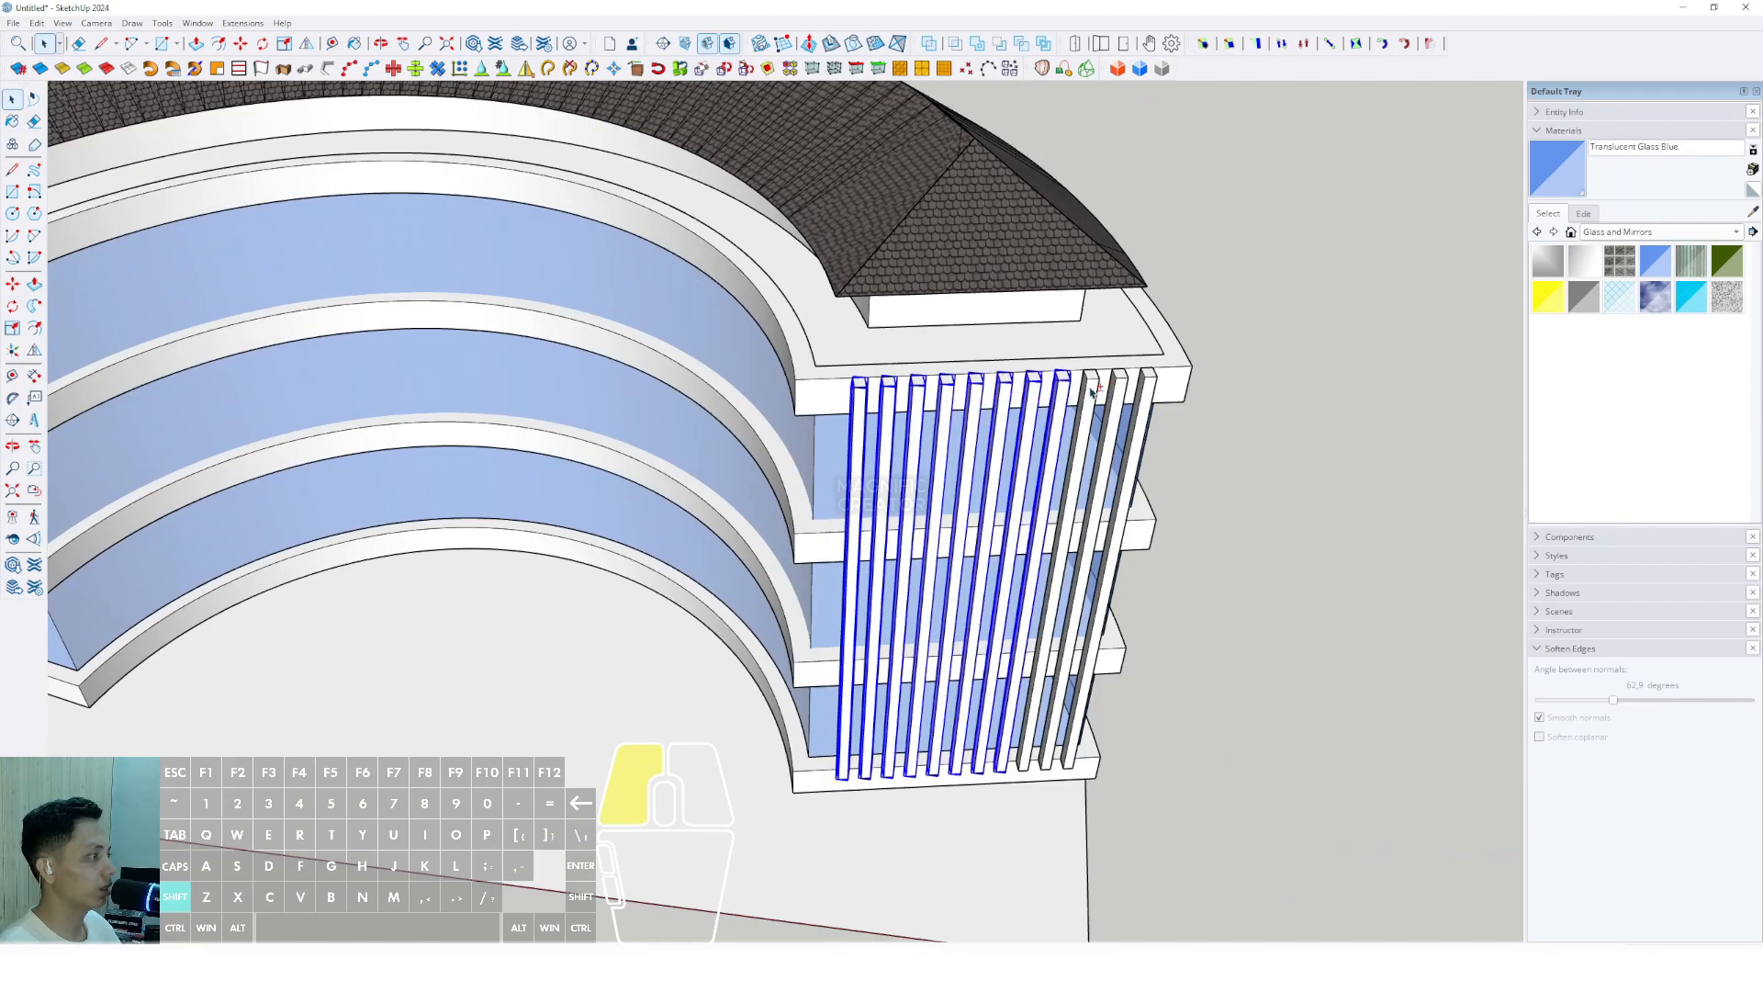
pyautogui.rightClick(1149, 393)
pyautogui.click(1193, 520)
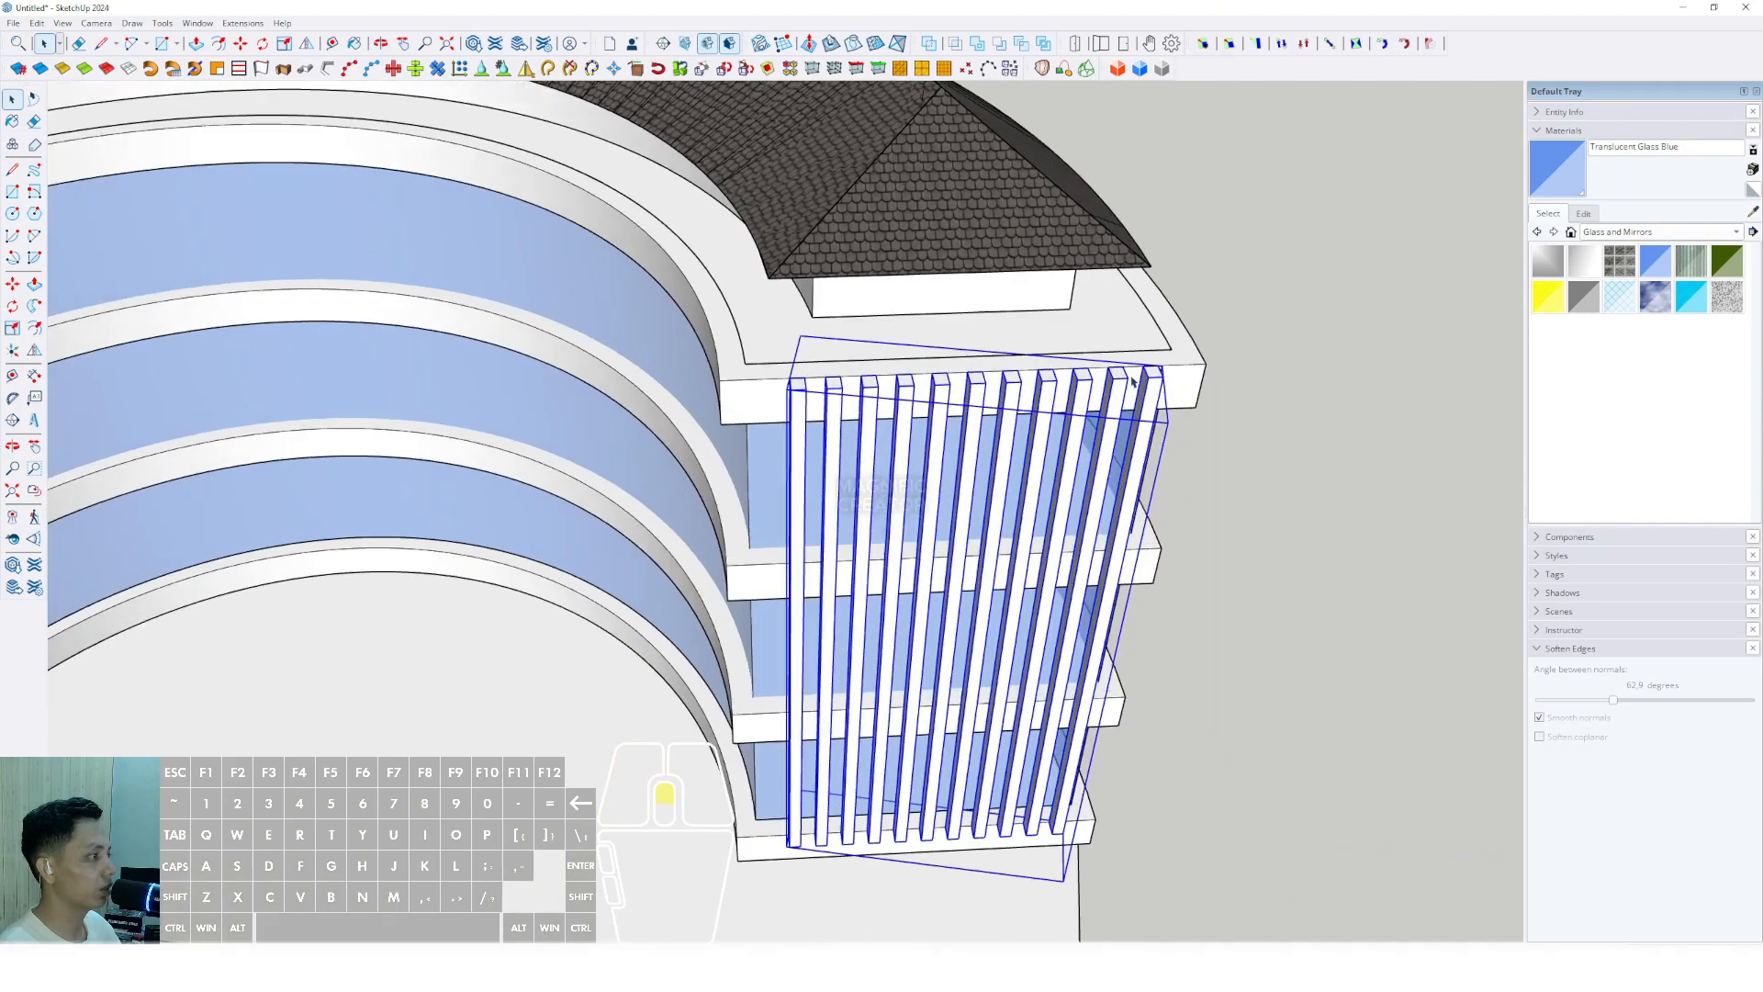
# Copy the column group to the building's opposite end, placing its corner on the top slab's front edge.
pyautogui.scroll(5, 1108, 429)
pyautogui.click(1168, 439)
pyautogui.scroll(-6, 1084, 435)
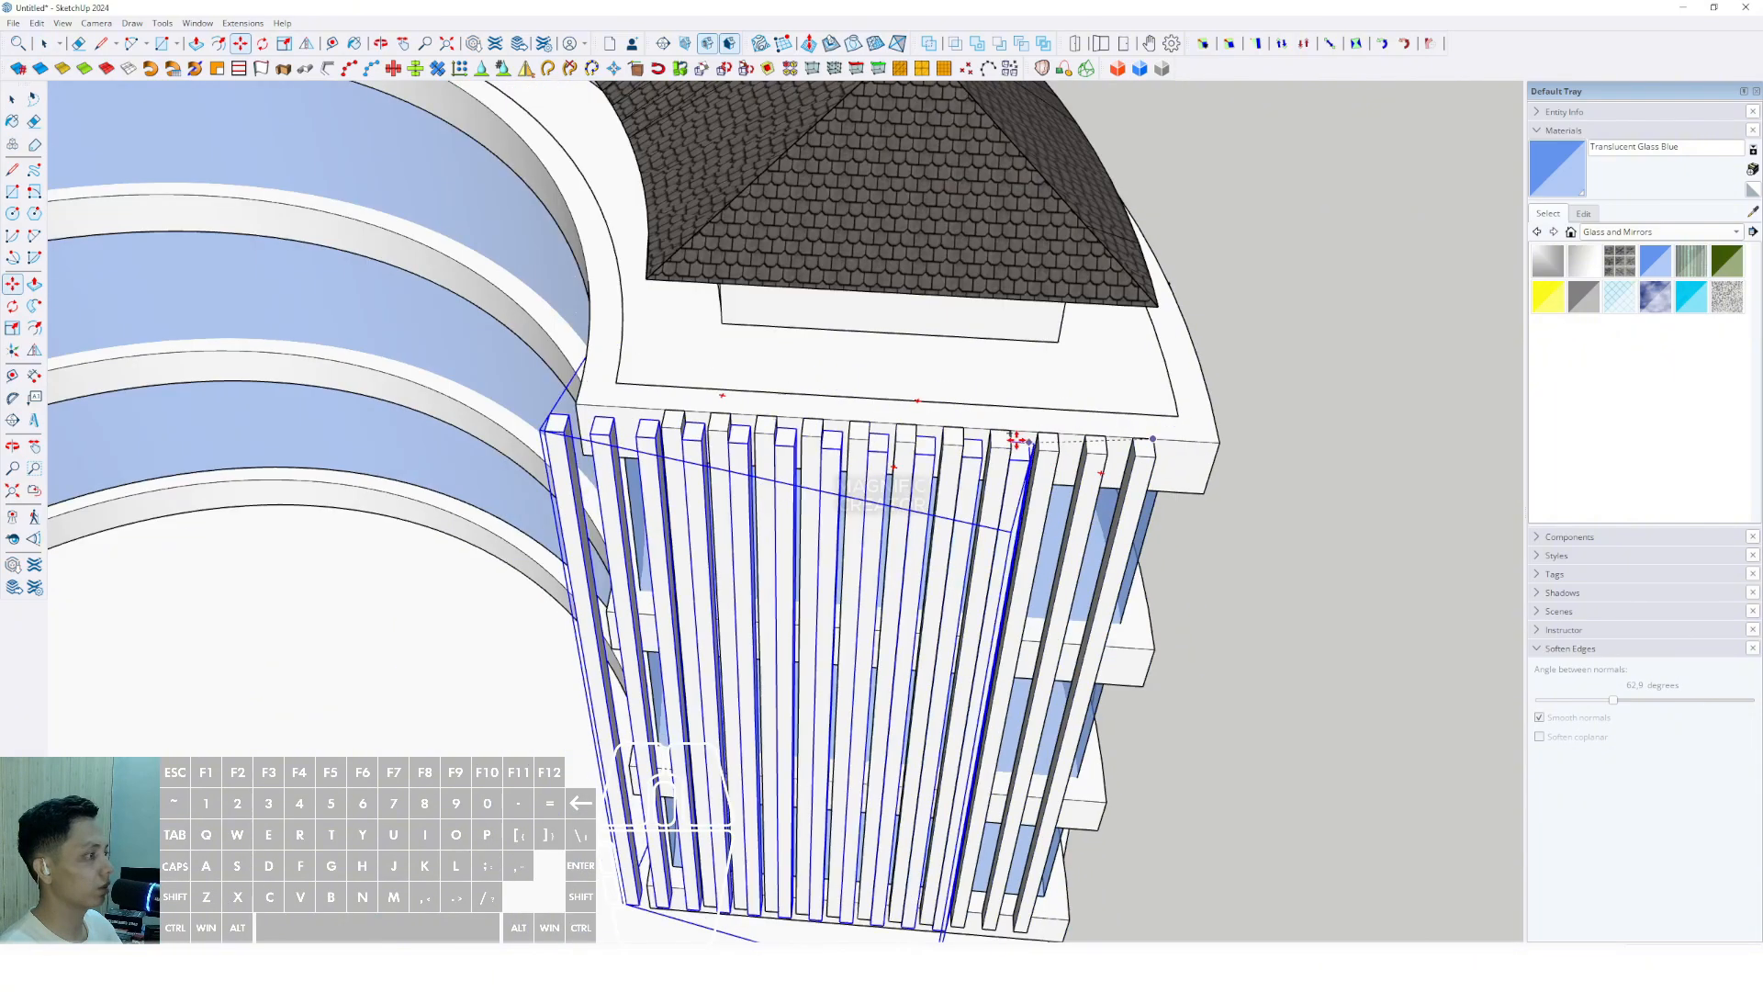
pyautogui.keyDown('shift'); pyautogui.moveTo(614, 444); pyautogui.dragTo(1285, 422, button='middle'); pyautogui.keyUp('shift')
pyautogui.scroll(3, 983, 366)
pyautogui.click(938, 333)
pyautogui.scroll(4, 937, 333)
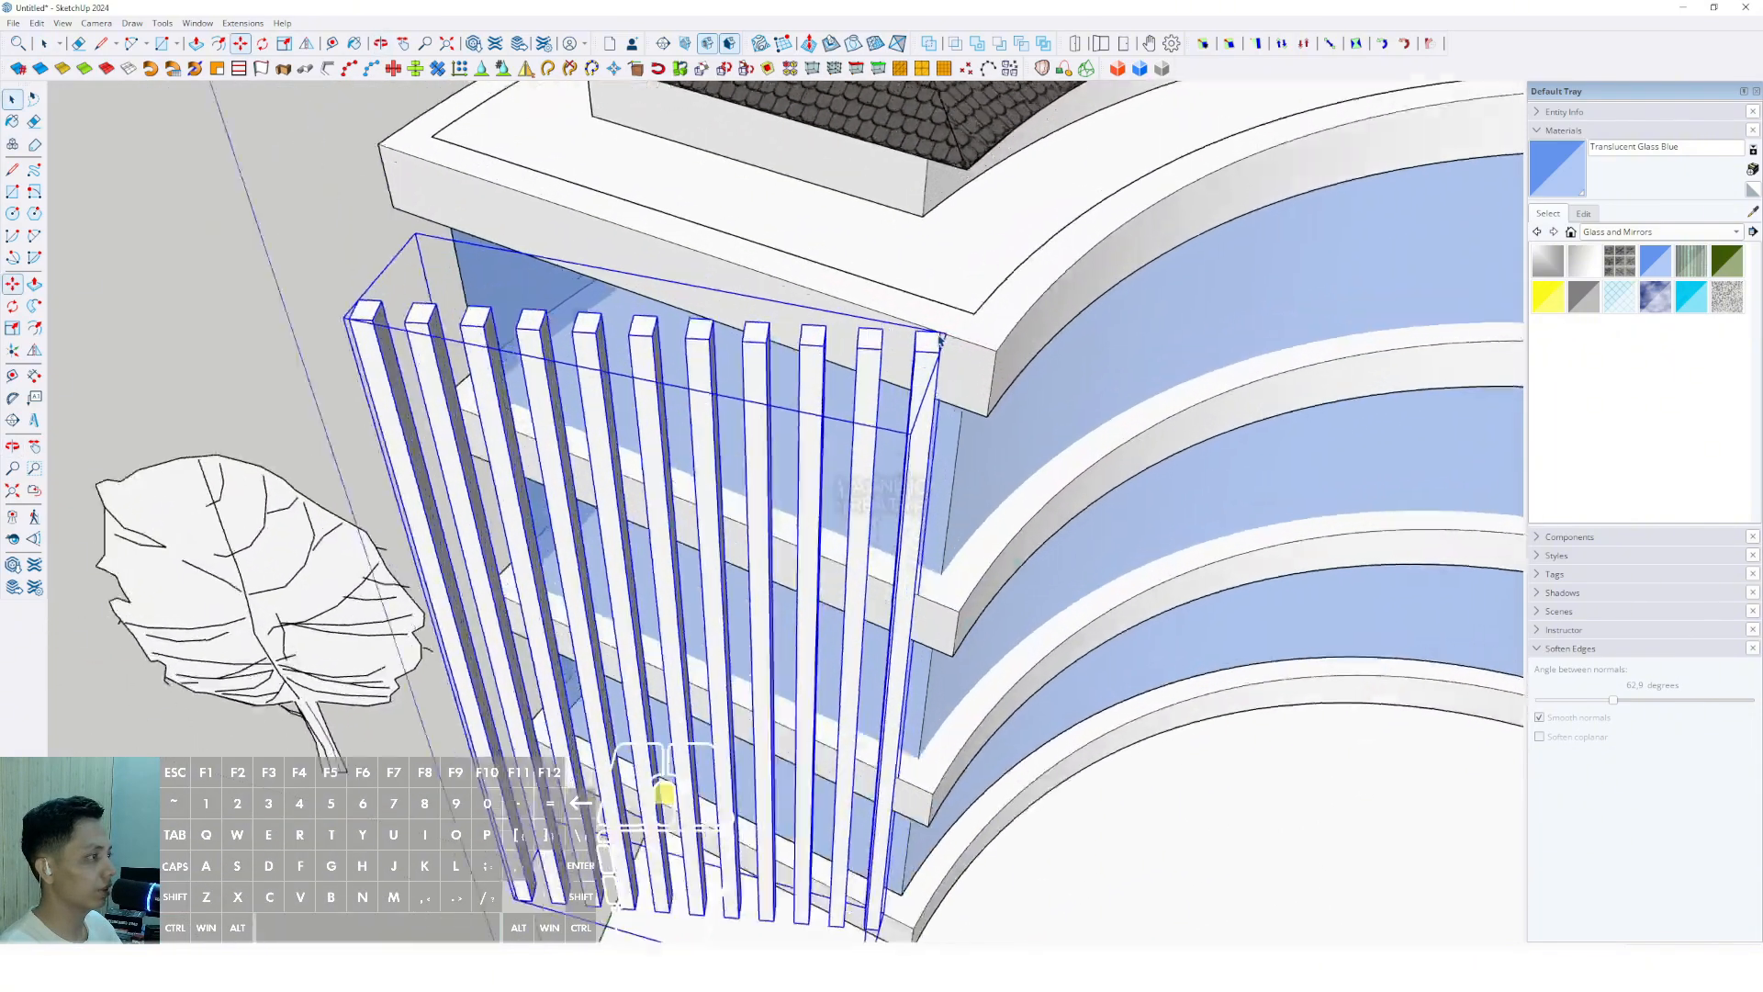
# Rotate the copied column group about its top corner to align it with the opposite end facade.
pyautogui.press('q')
pyautogui.click(762, 307)
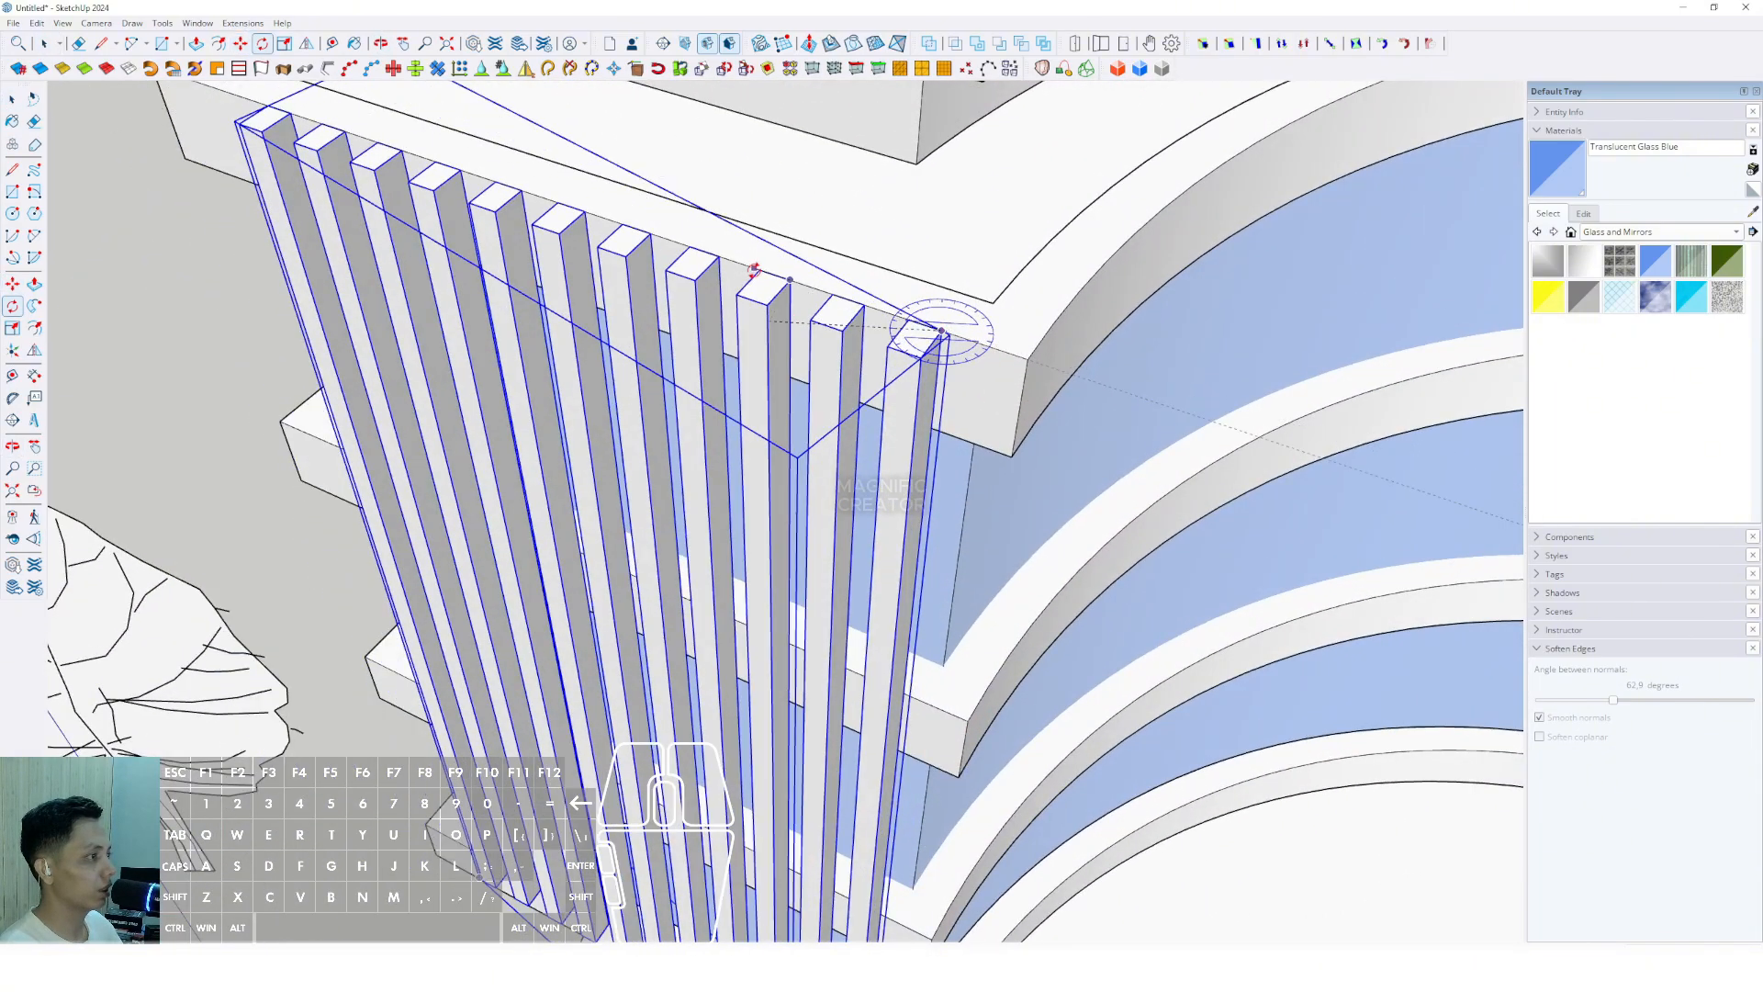
pyautogui.click(760, 273)
pyautogui.press('space')
pyautogui.scroll(-8, 725, 276)
pyautogui.keyDown('shift'); pyautogui.moveTo(826, 403); pyautogui.dragTo(1083, 477, button='middle'); pyautogui.keyUp('shift')
pyautogui.scroll(2, 1099, 570)
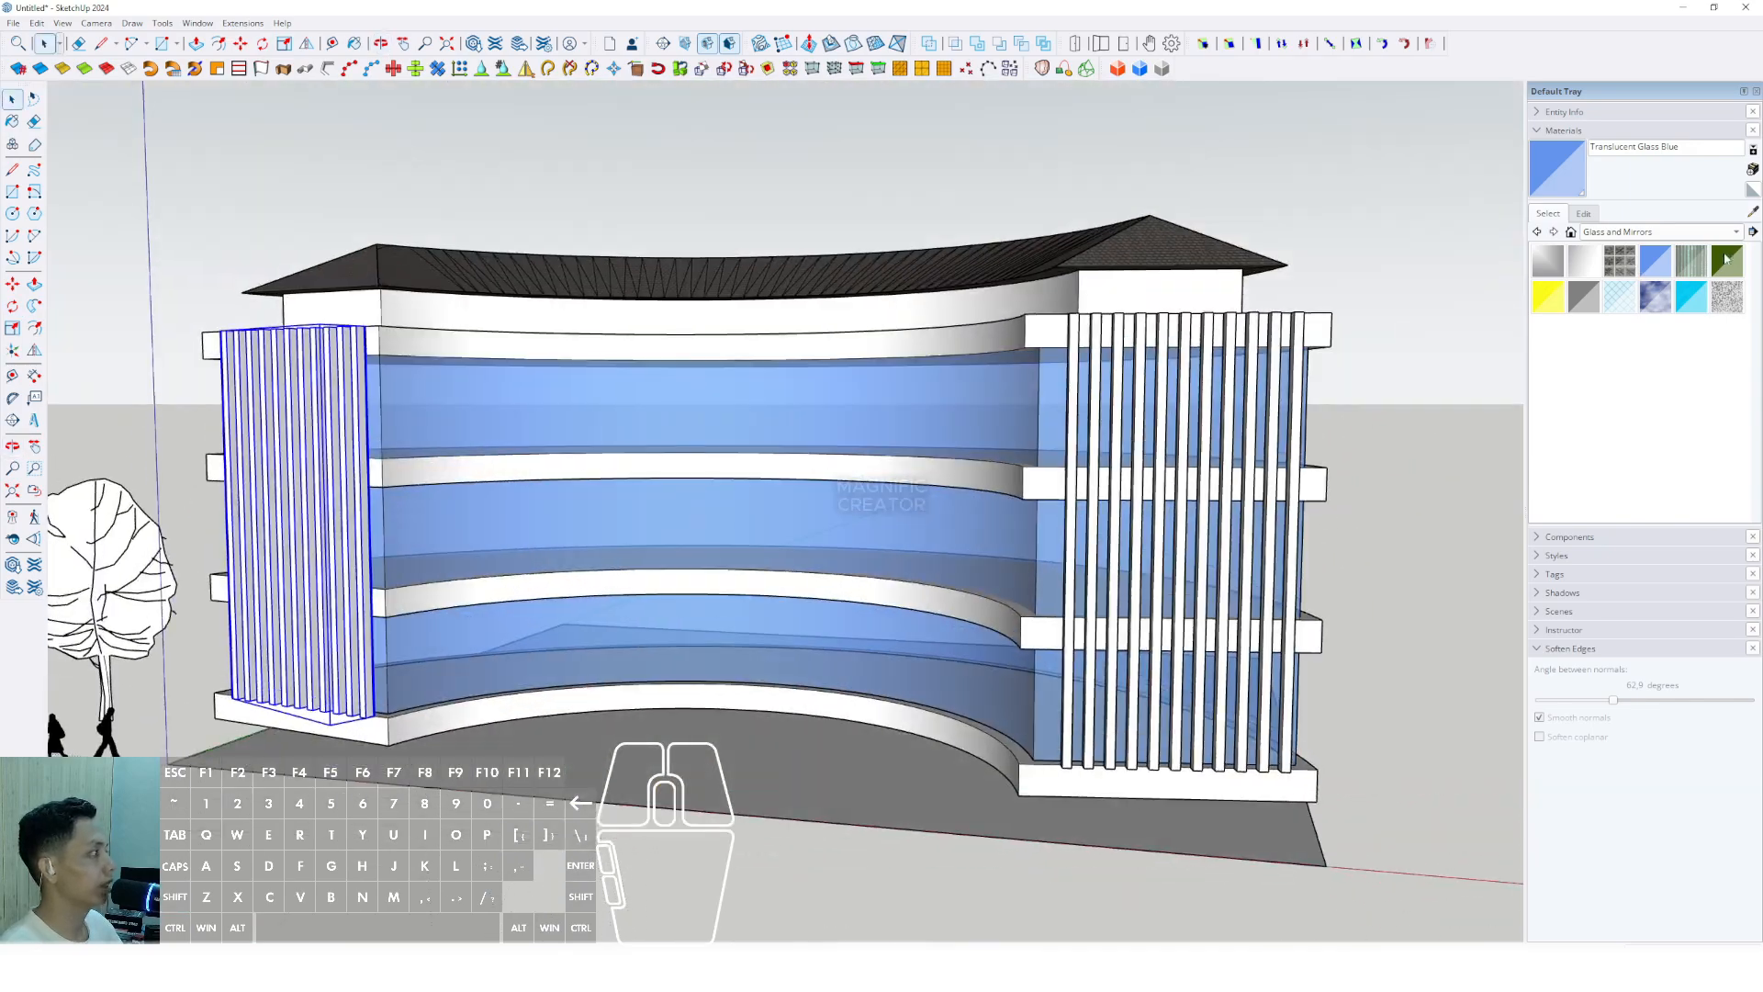
# Paint both column groups with Color D08 from the Colors collection.
pyautogui.click(1736, 231)
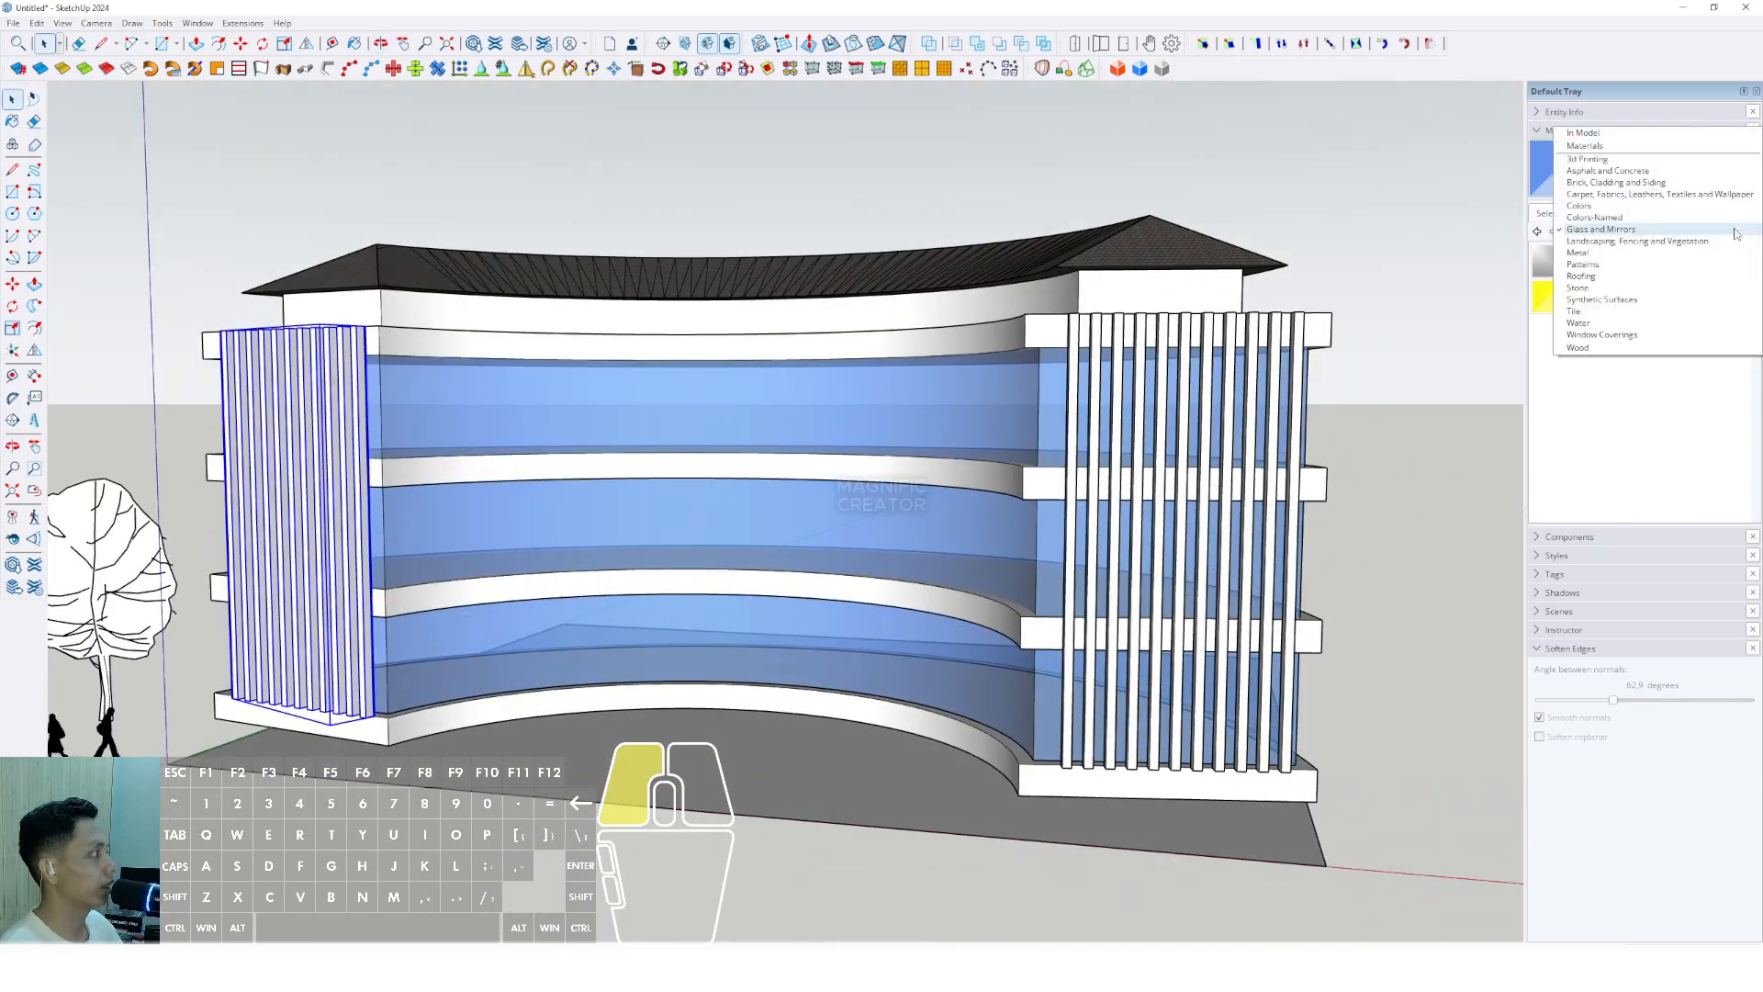
pyautogui.click(1583, 242)
pyautogui.click(1724, 233)
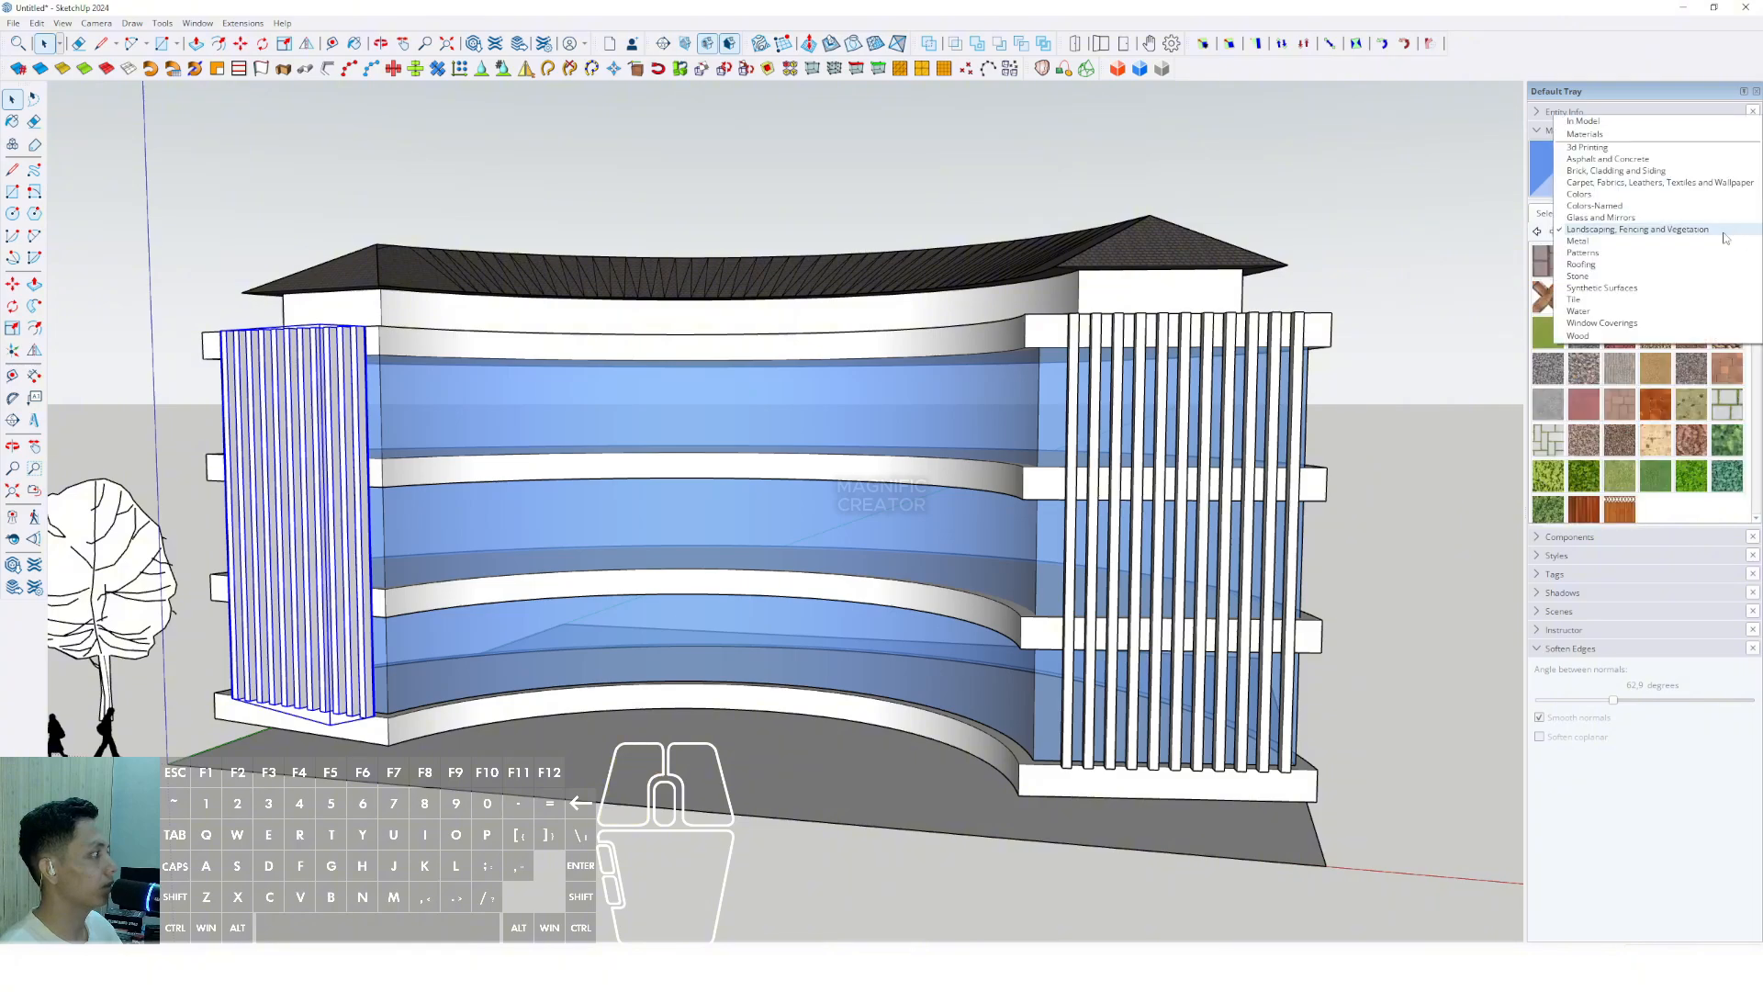
pyautogui.click(1576, 195)
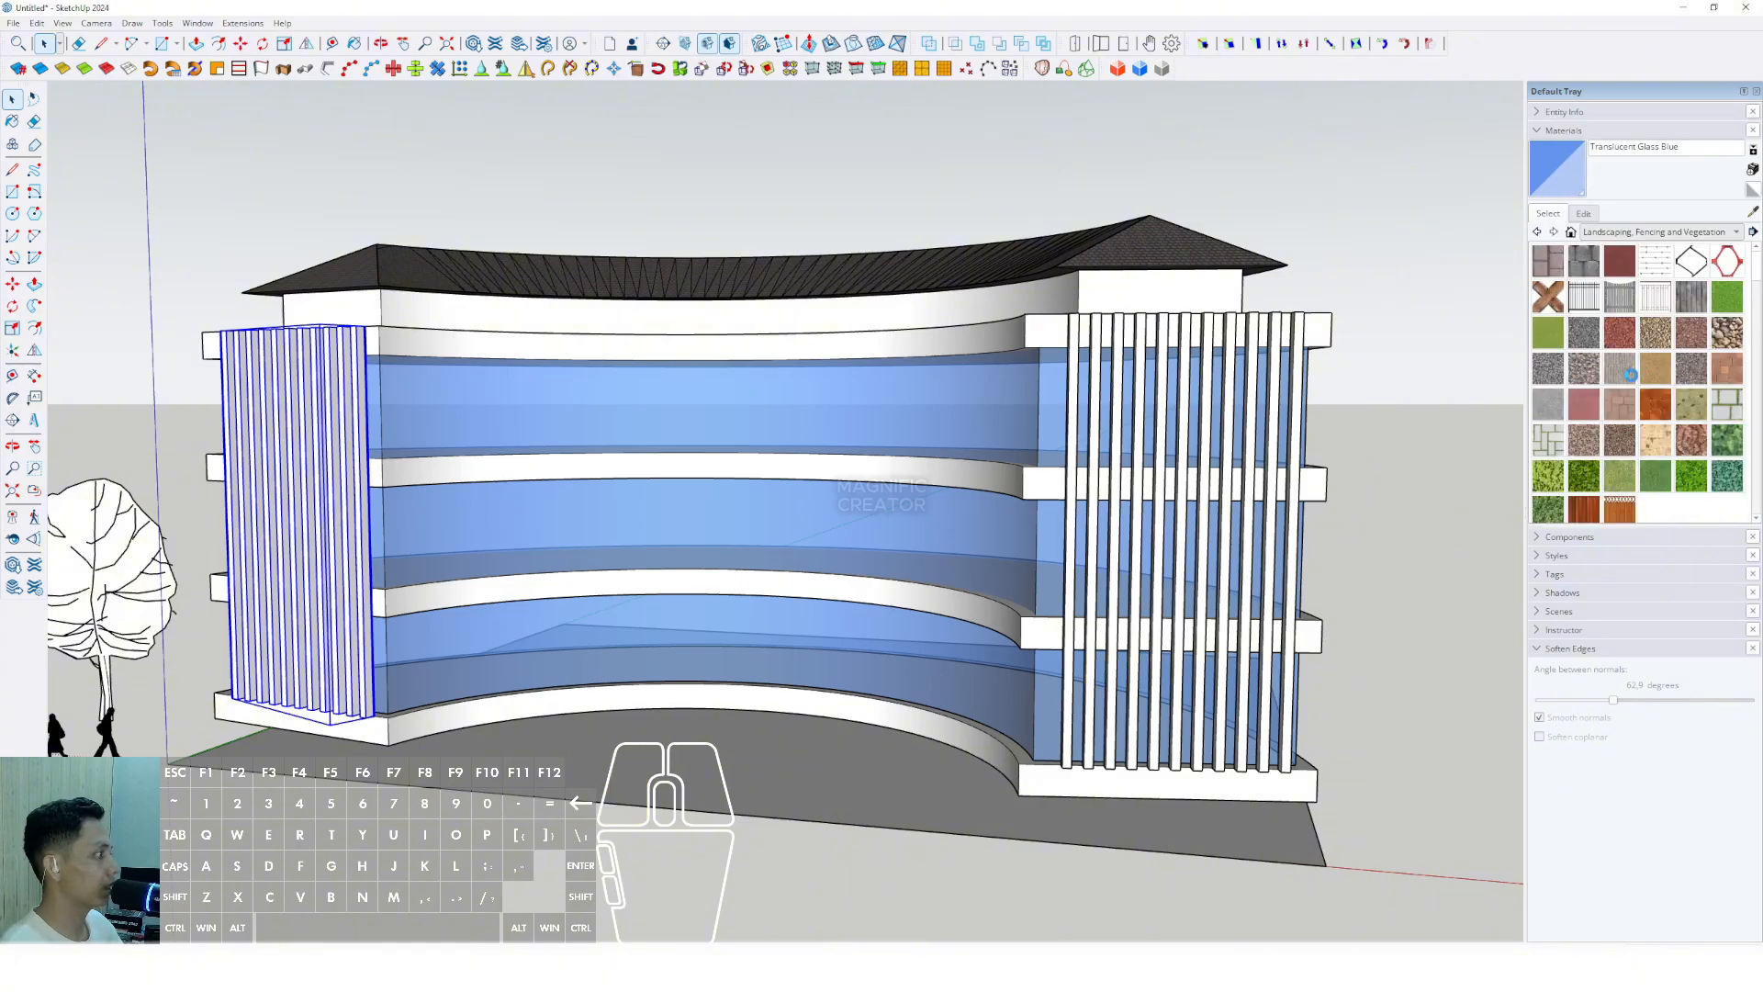
pyautogui.scroll(-10, 1632, 404)
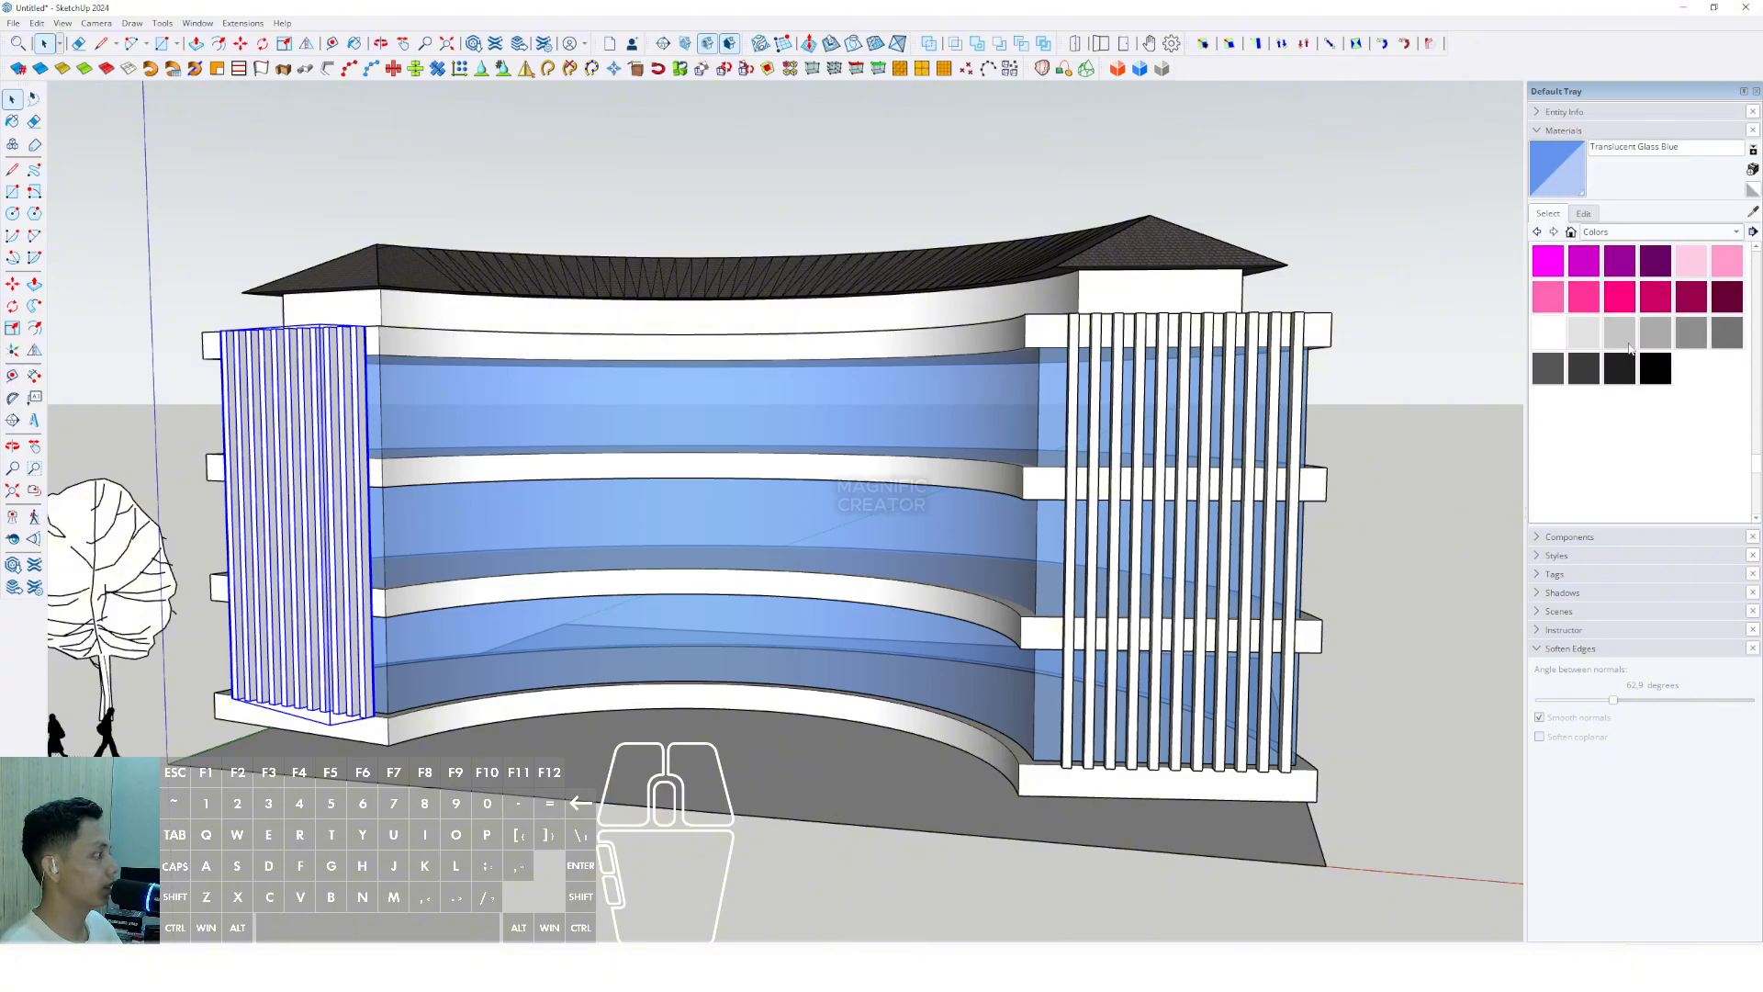
pyautogui.scroll(6, 1629, 347)
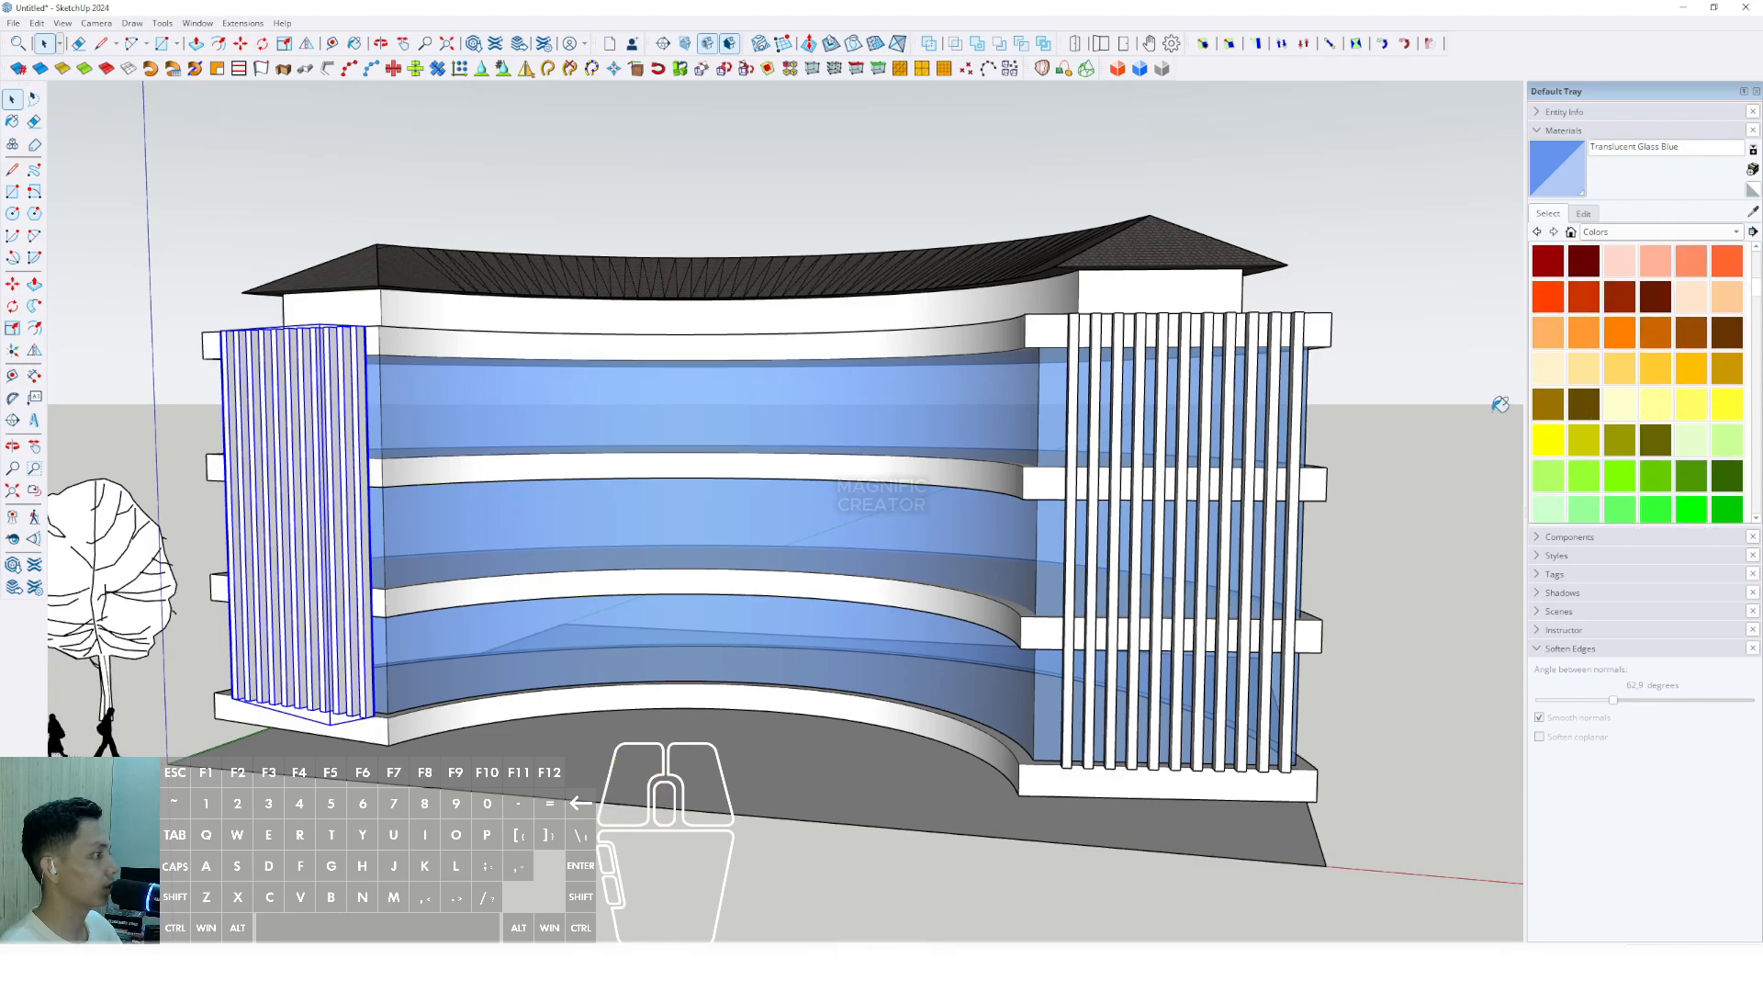
pyautogui.click(1077, 396)
pyautogui.click(357, 402)
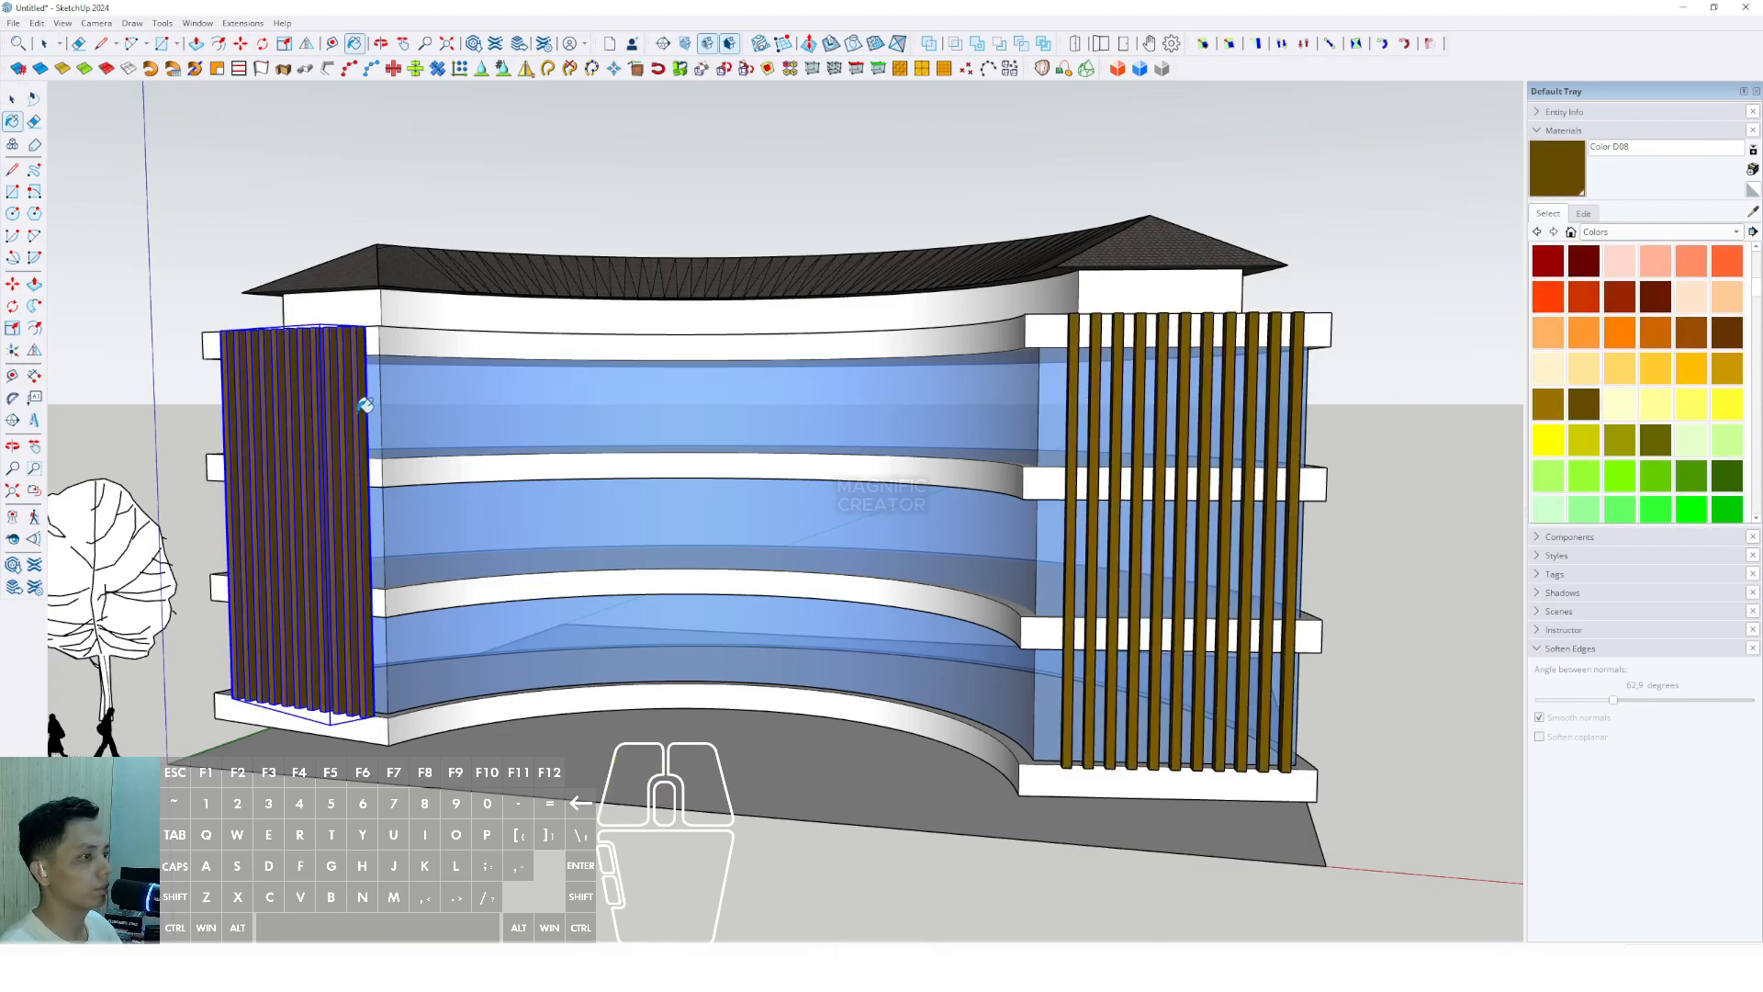
# Paint the curved front face of the top slab with Color D08.
pyautogui.moveTo(579, 443); pyautogui.dragTo(712, 353, button='middle')
pyautogui.press('space')
pyautogui.moveTo(1208, 449); pyautogui.dragTo(1086, 413, button='middle')
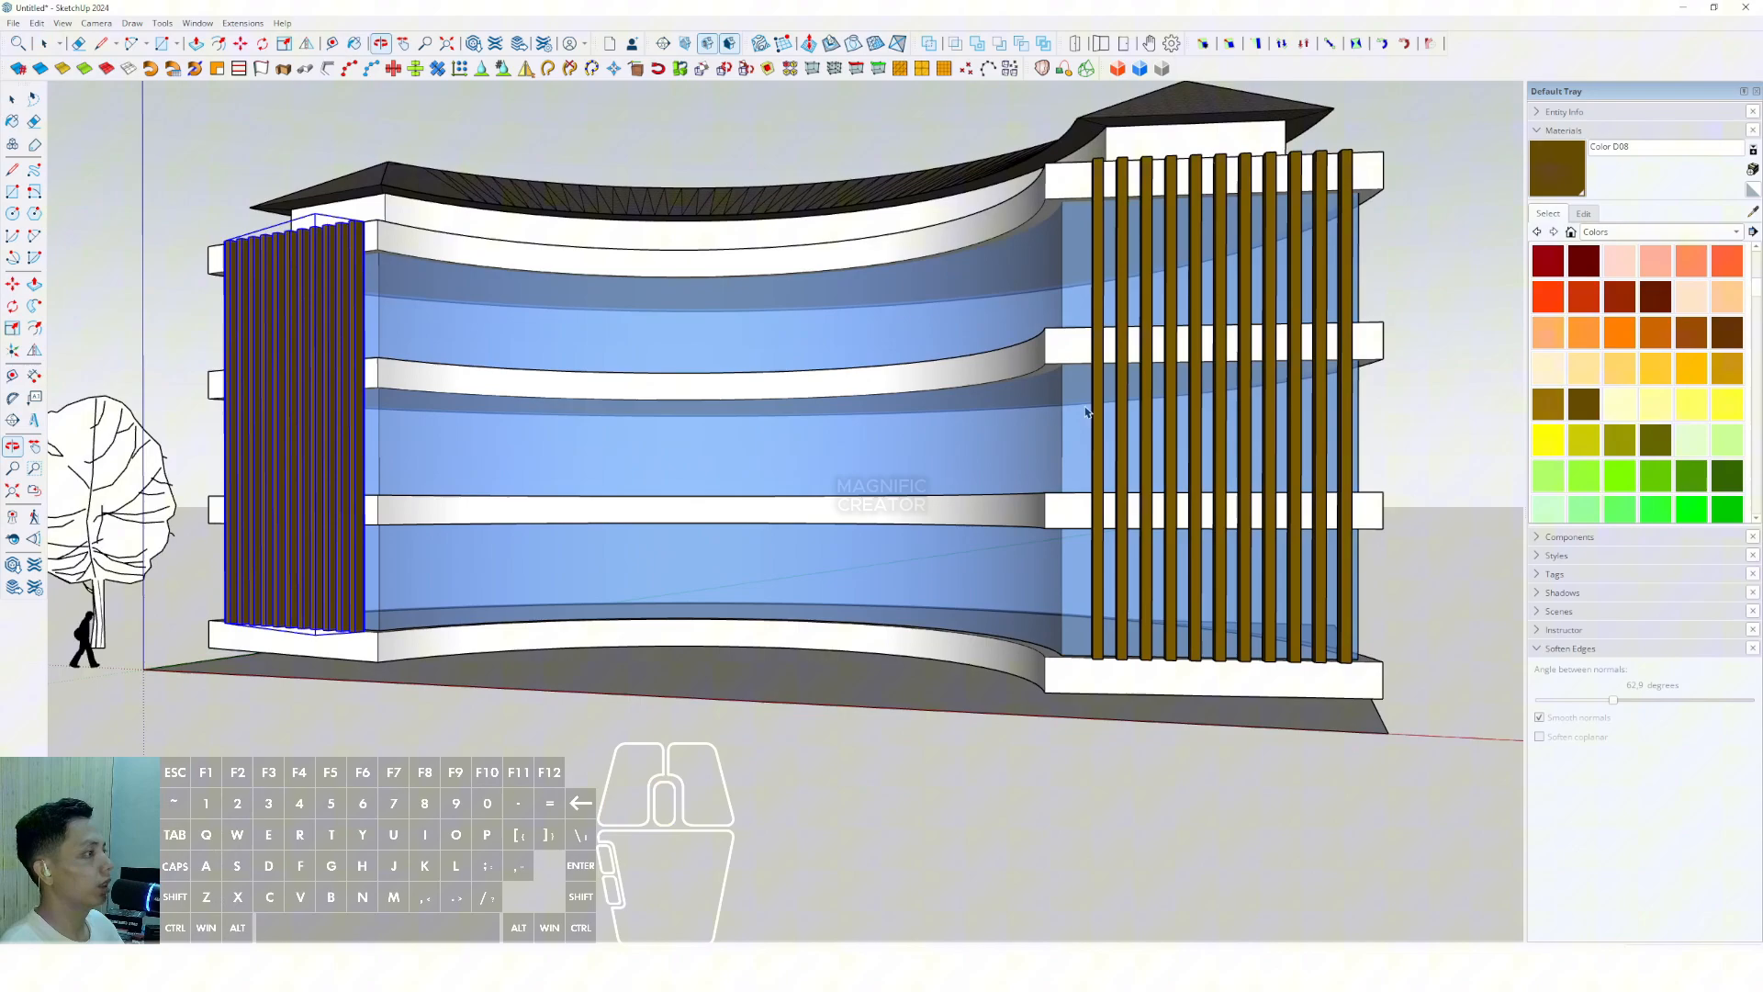
pyautogui.doubleClick(887, 247)
pyautogui.press('b')
pyautogui.click(903, 233)
pyautogui.click(908, 205)
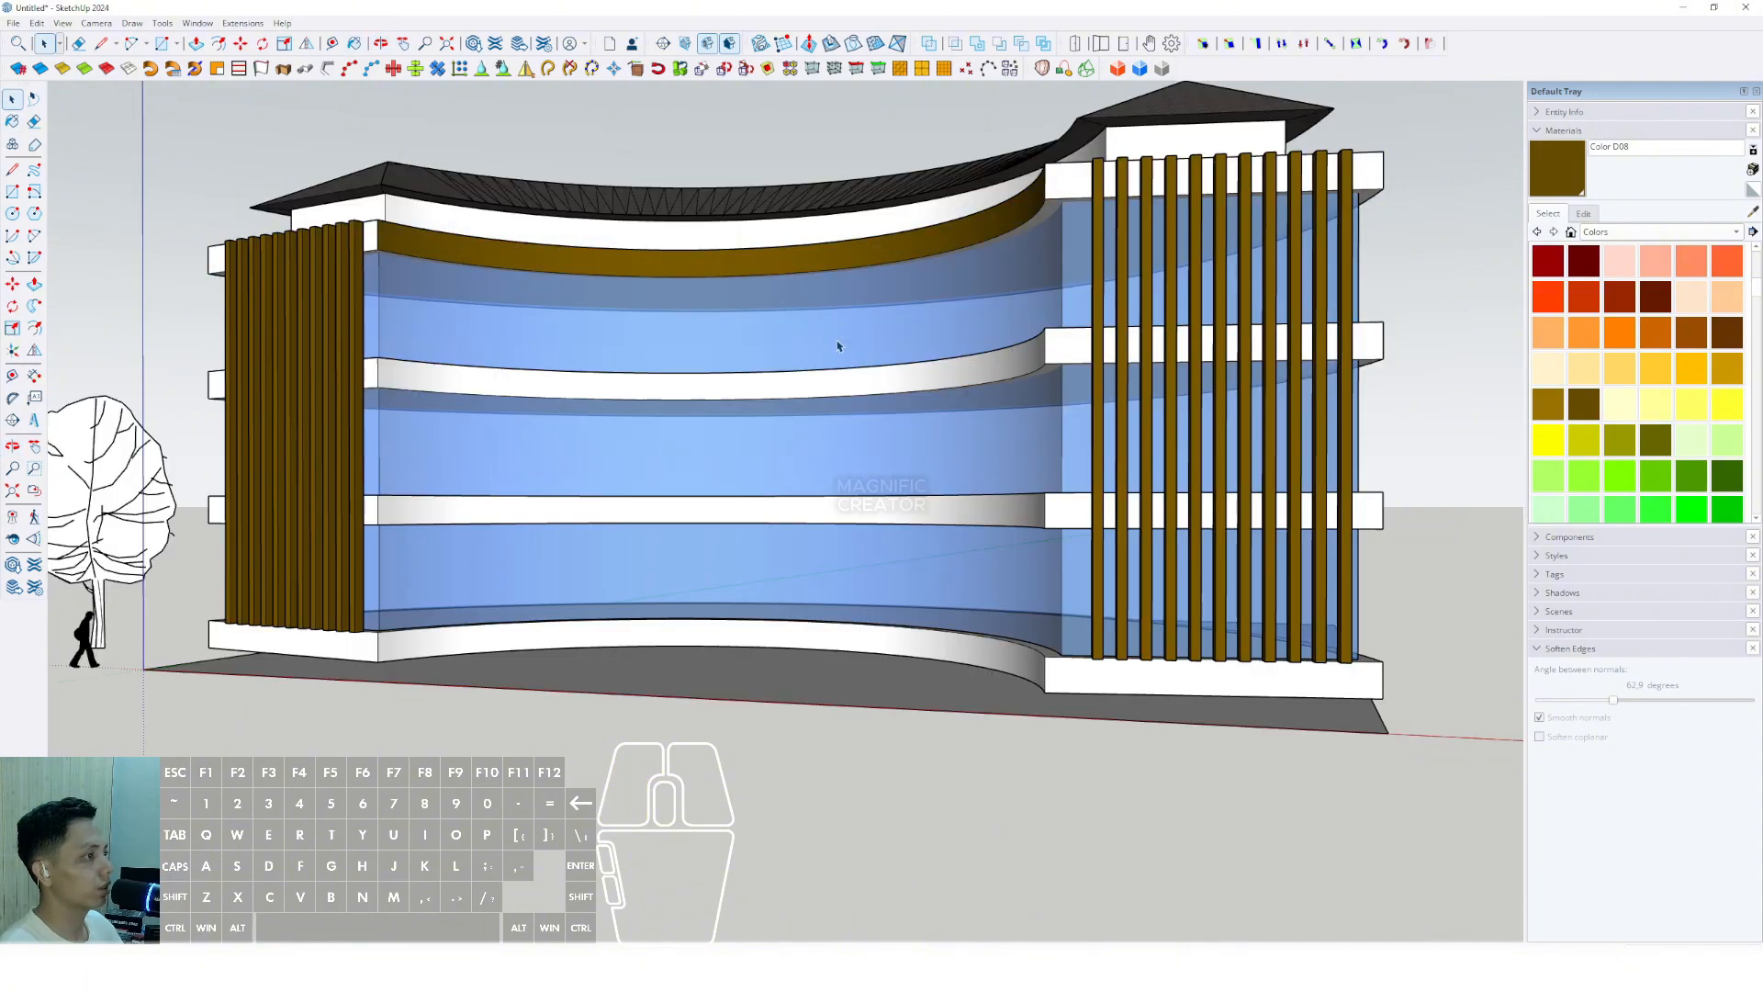
# Paint the curved front faces of the two middle slabs with Color D08.
pyautogui.doubleClick(825, 395)
pyautogui.press('b')
pyautogui.press('space')
pyautogui.click(850, 251)
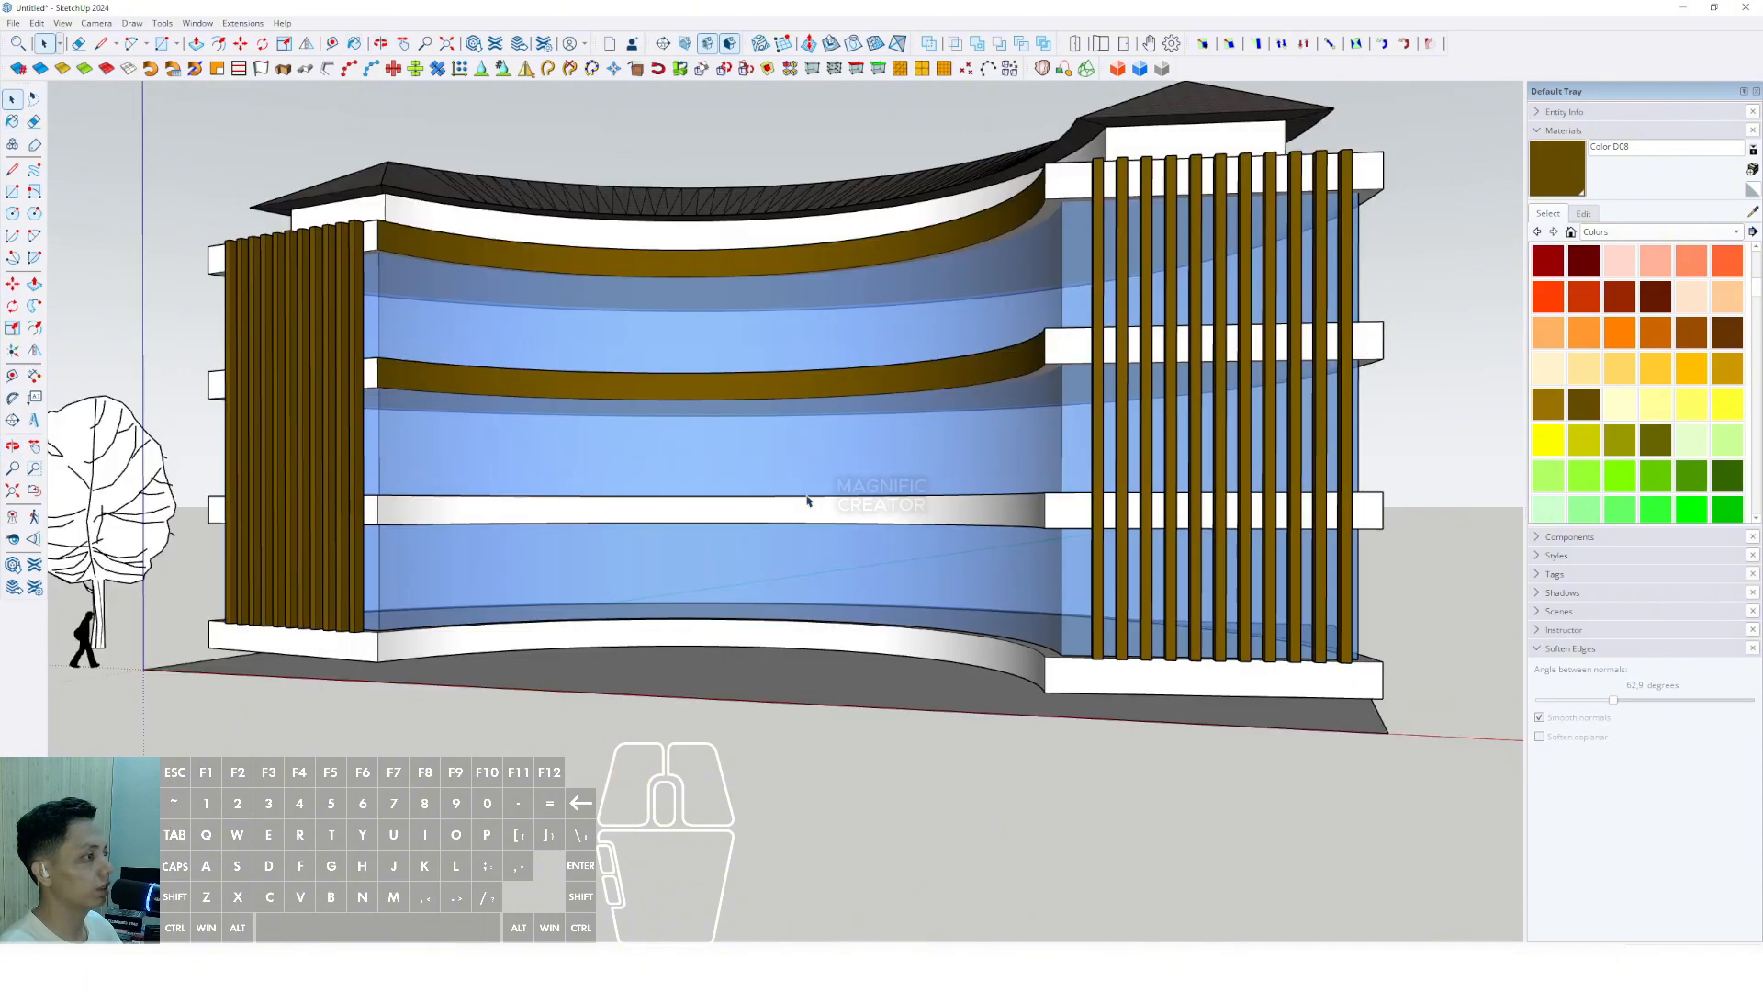
pyautogui.doubleClick(814, 511)
pyautogui.click(814, 511)
pyautogui.press('b')
pyautogui.click(842, 502)
pyautogui.press('space')
pyautogui.click(854, 299)
pyautogui.scroll(-1, 872, 285)
pyautogui.click(901, 263)
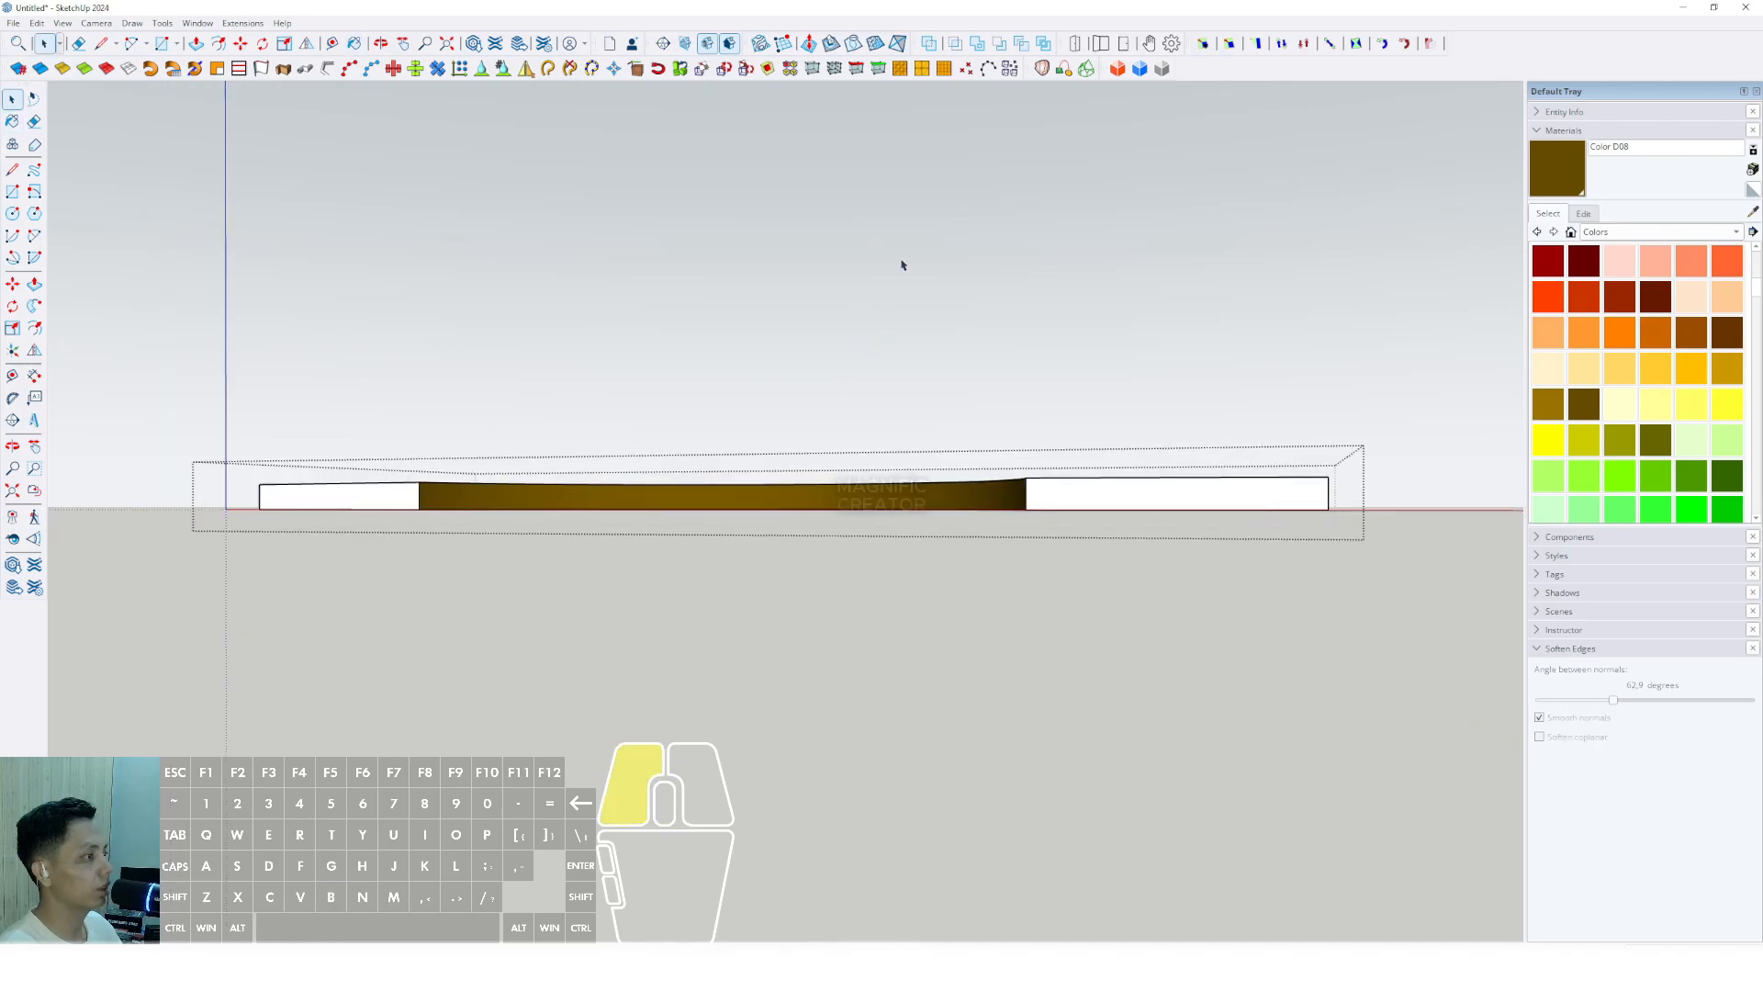
# Paint the curved front face of the lowest slab with Color D08.
pyautogui.scroll(-2, 904, 321)
pyautogui.scroll(3, 925, 601)
pyautogui.tripleClick(931, 598)
pyautogui.press('b')
pyautogui.click(926, 595)
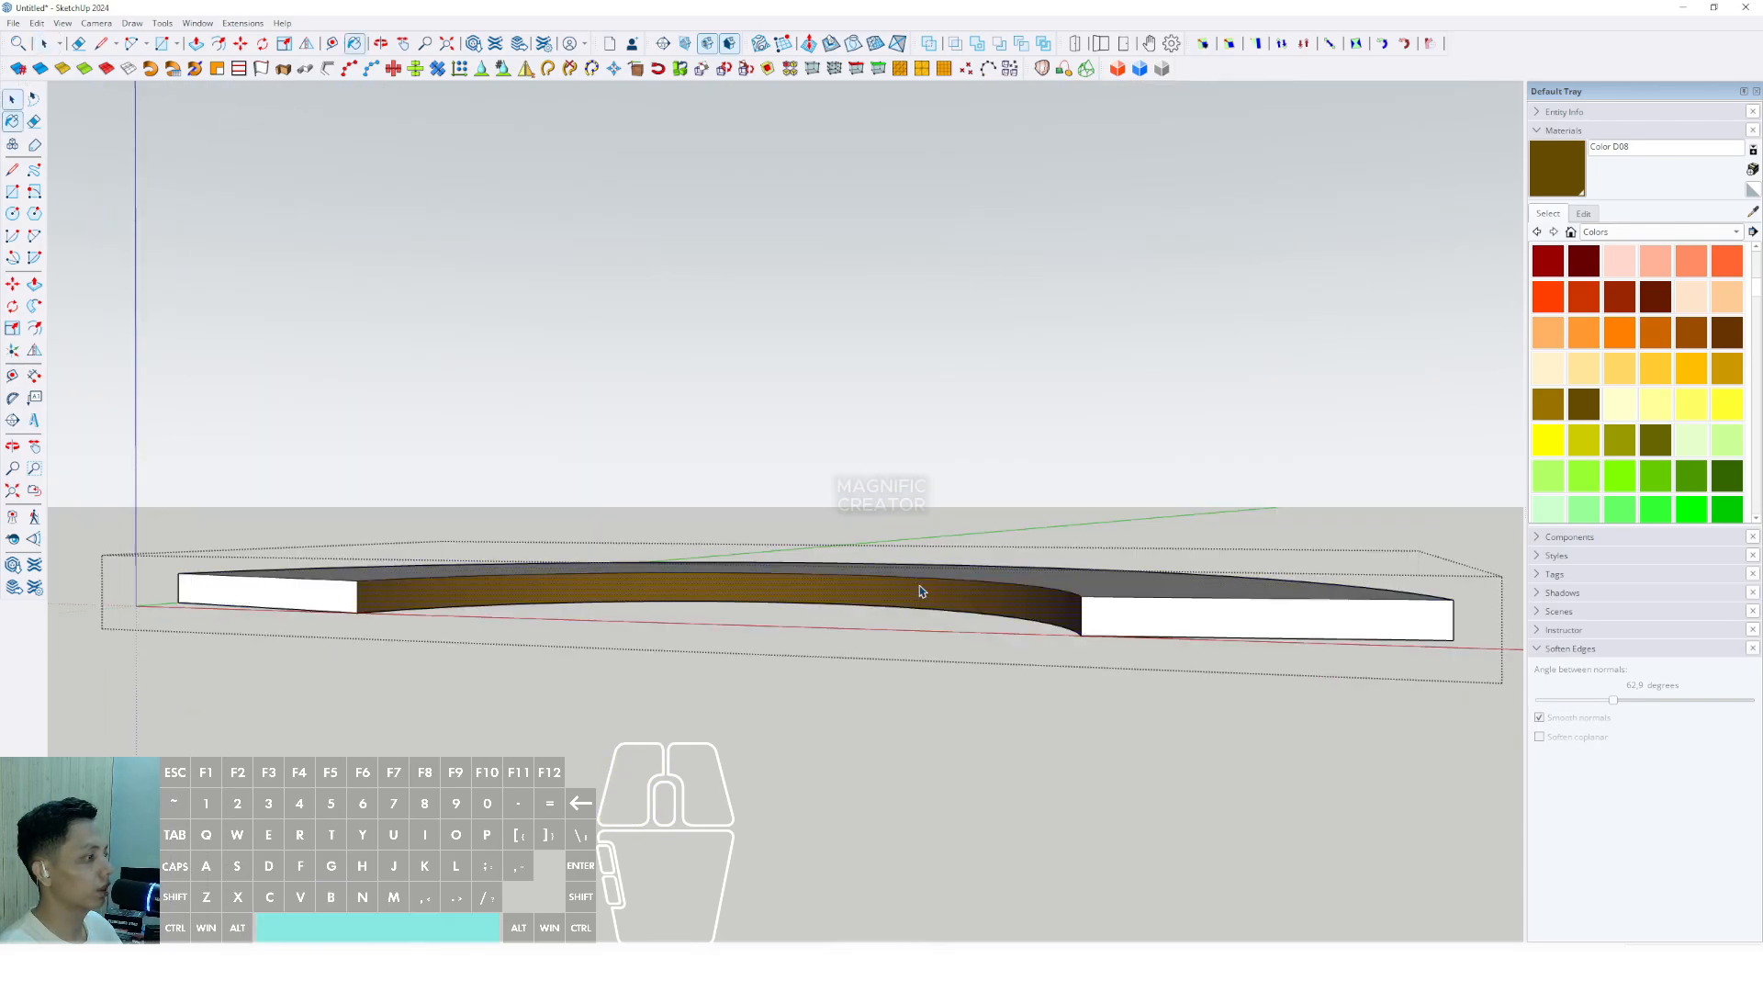
pyautogui.press('space')
pyautogui.click(970, 358)
pyautogui.moveTo(940, 459); pyautogui.dragTo(946, 537, button='middle')
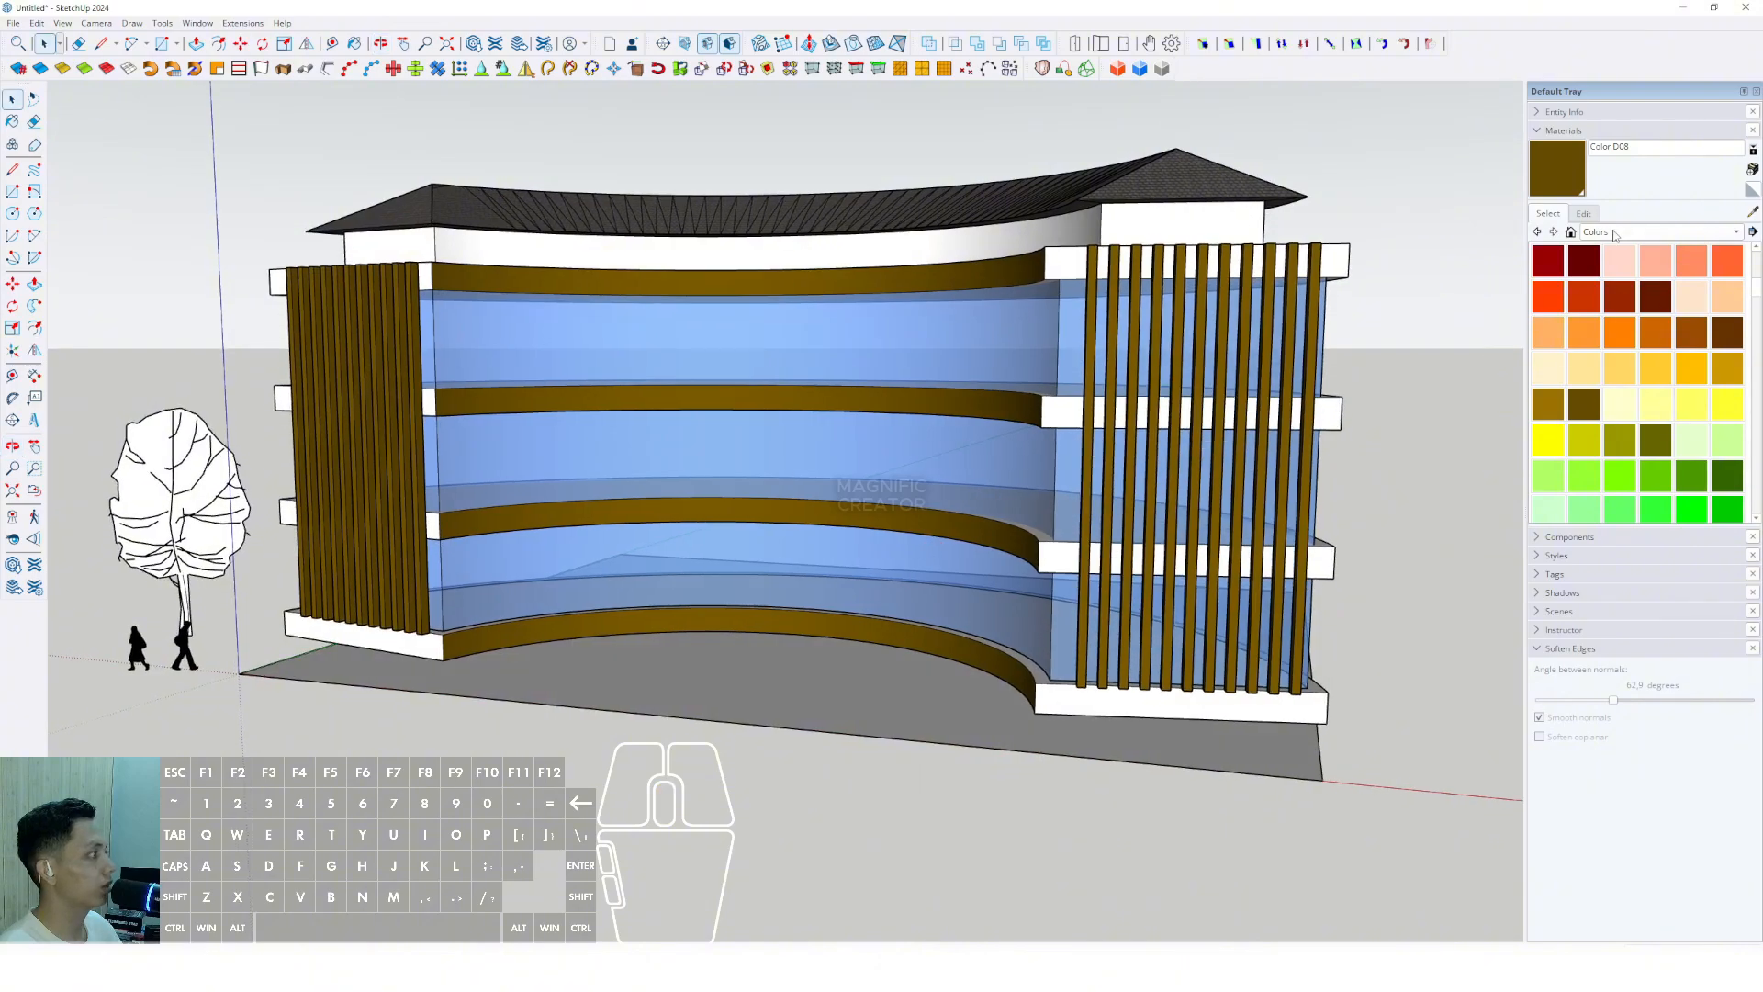
# Lighten Color D08 to a soft tan with HLS values H 44, S 28 and L 56.
pyautogui.click(1584, 214)
pyautogui.moveTo(1601, 320)
pyautogui.mouseDown()
pyautogui.moveTo(1583, 318)
pyautogui.moveTo(1617, 344)
pyautogui.mouseUp()
pyautogui.scroll(-3, 980, 453)
pyautogui.moveTo(979, 453); pyautogui.dragTo(964, 523, button='middle')
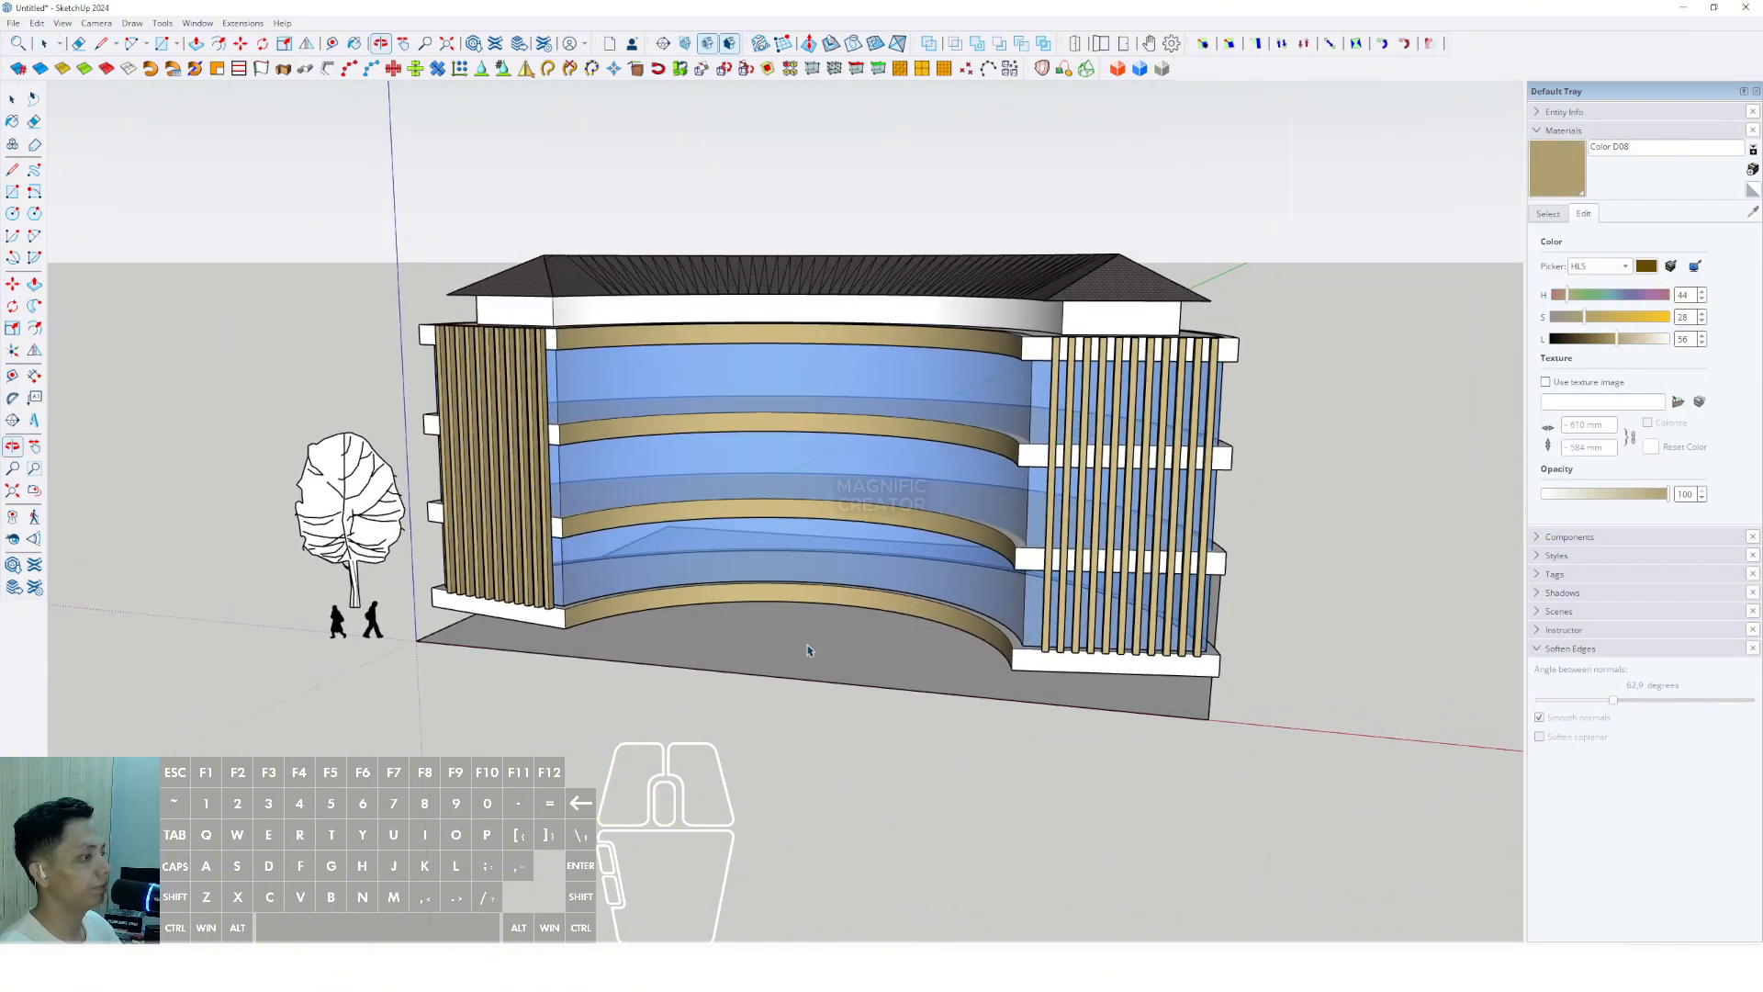
pyautogui.scroll(2, 762, 569)
pyautogui.moveTo(762, 569); pyautogui.dragTo(720, 728, button='middle')
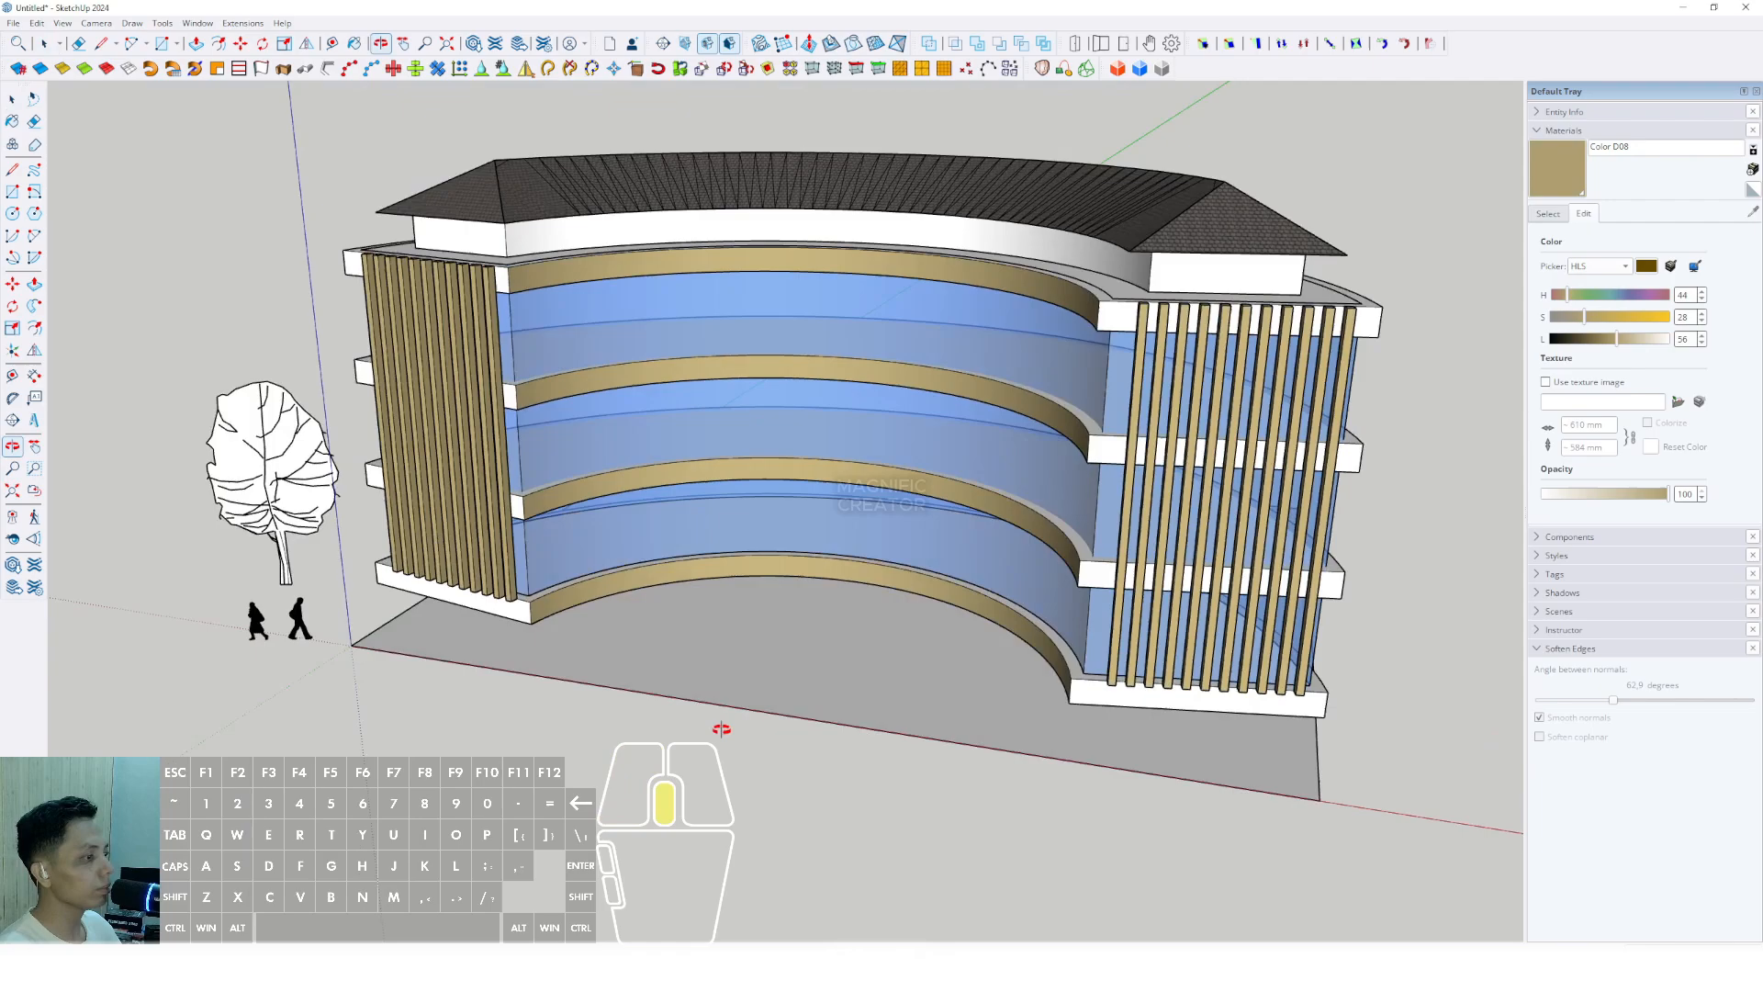
# Move the tree in front of the curved glass wall and place a copy of it beside it.
pyautogui.press('m')
pyautogui.click(295, 593)
pyautogui.click(897, 671)
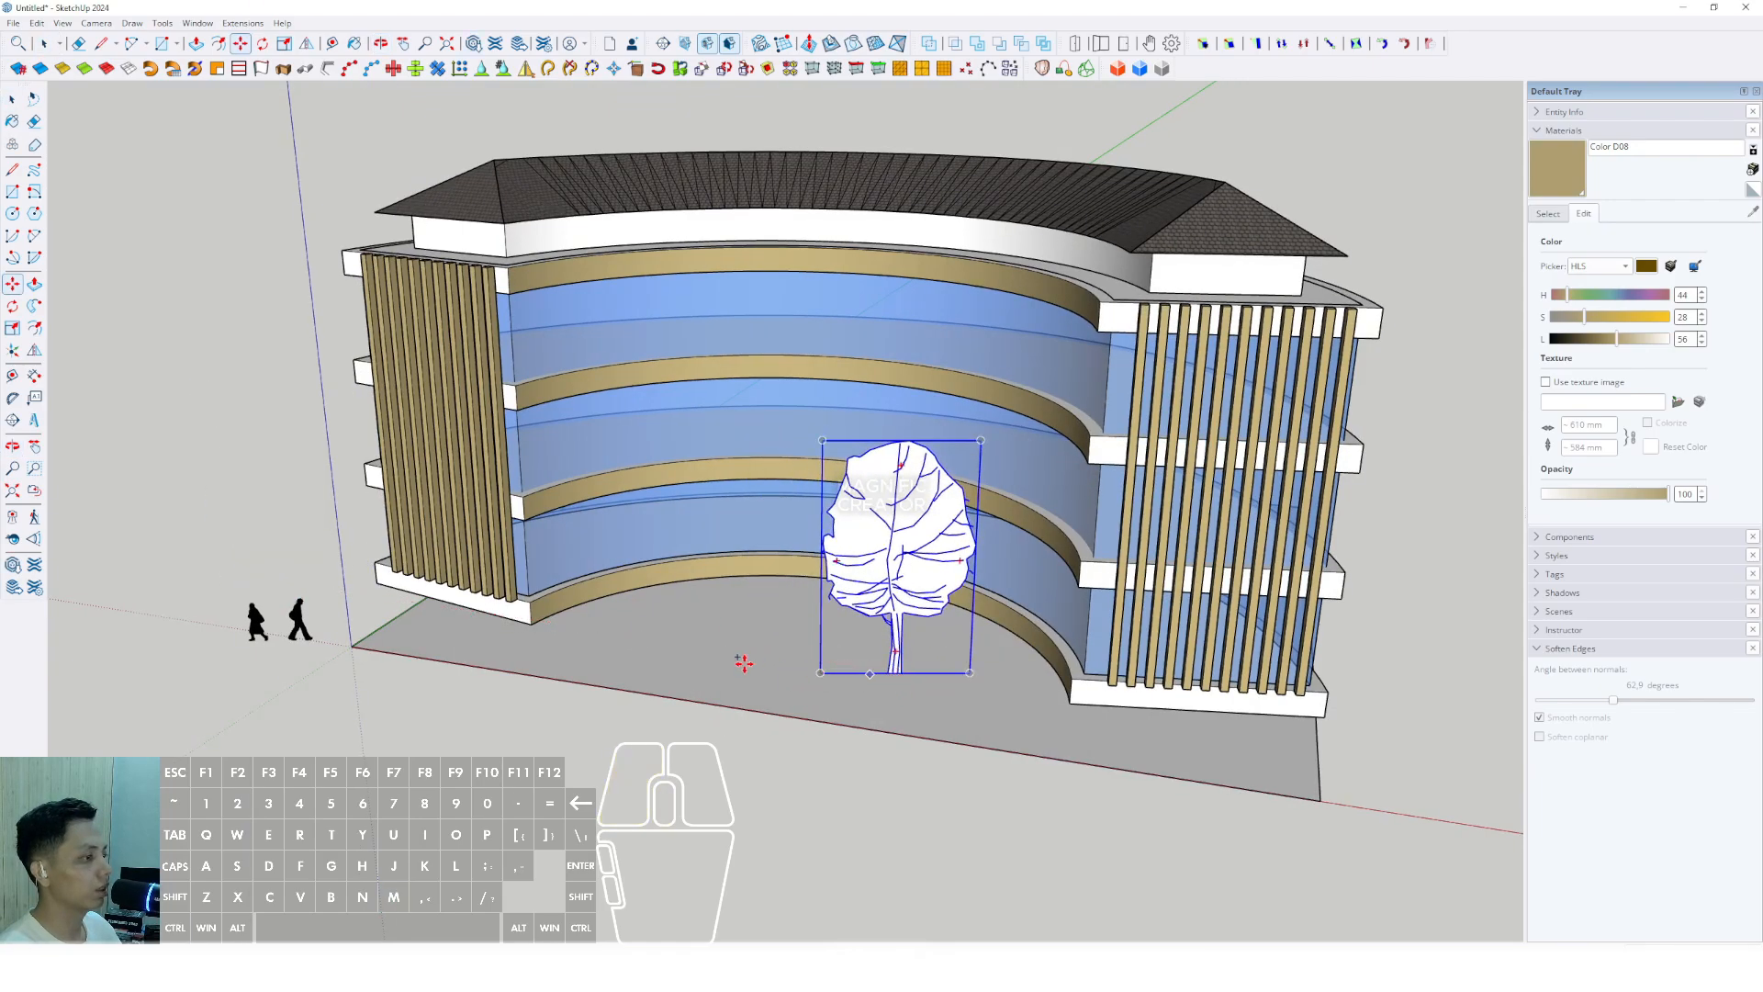
pyautogui.click(689, 679)
pyautogui.moveTo(689, 679); pyautogui.dragTo(1095, 459, button='middle')
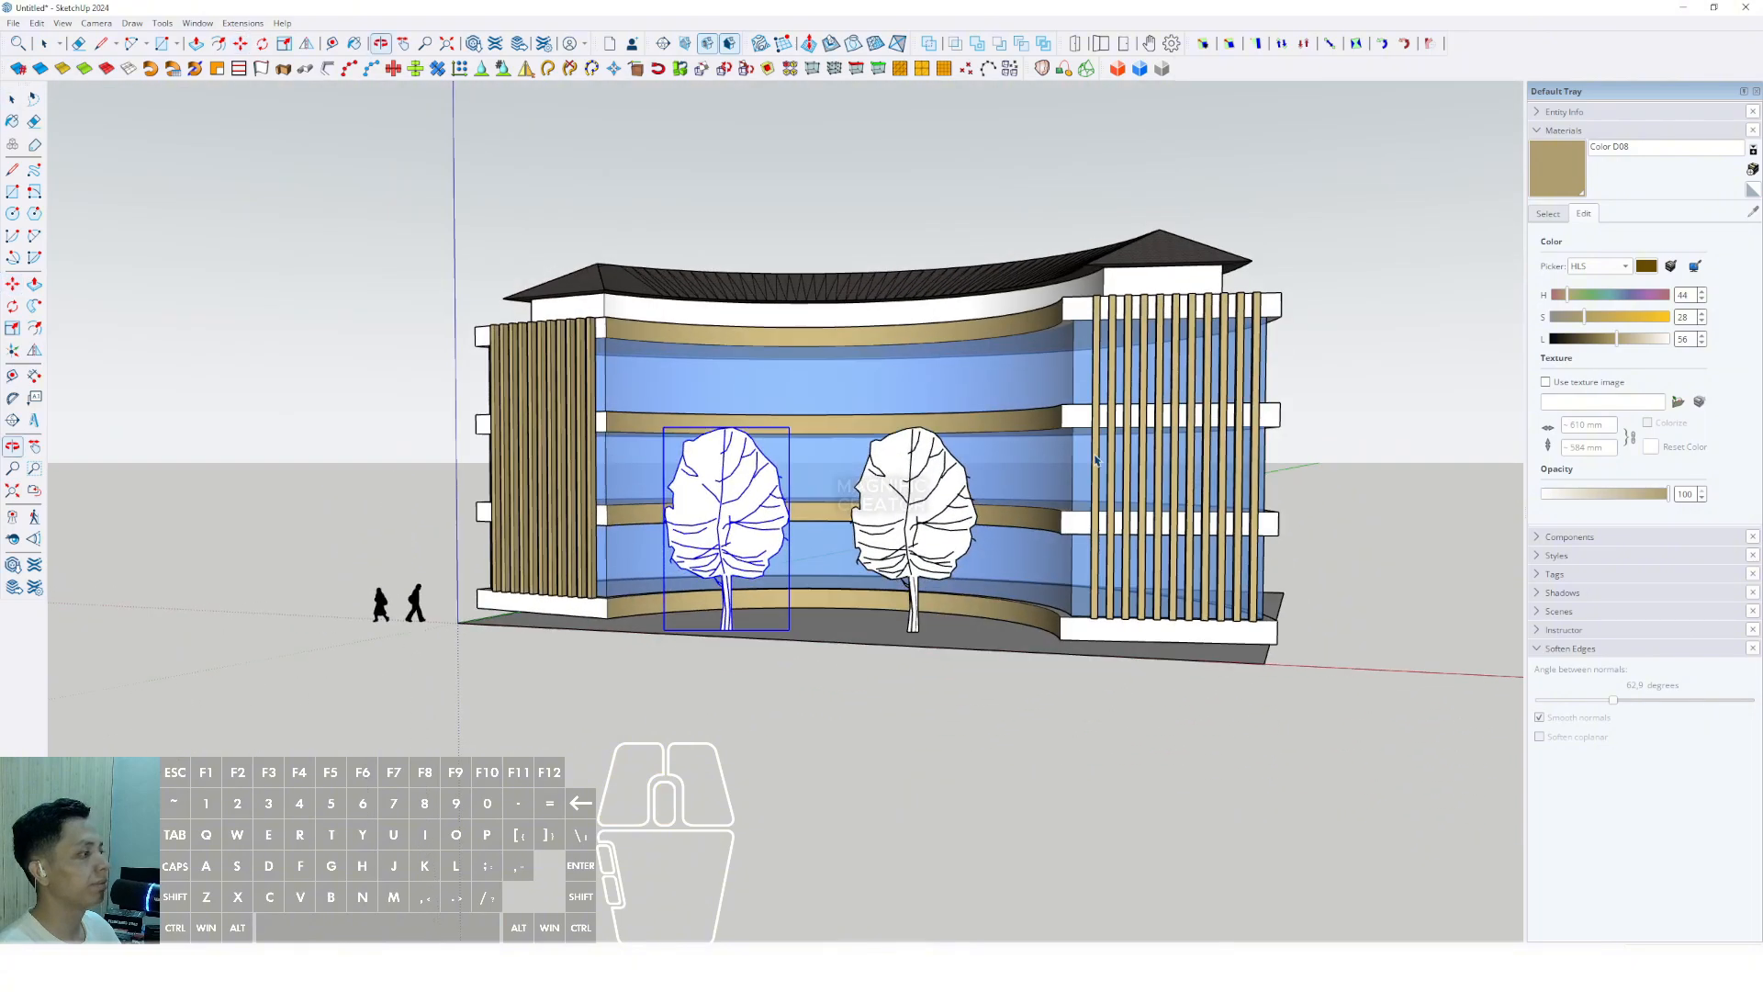
# Paint both trees with Translucent Glass Dark Green from the Glass and Mirrors collection.
pyautogui.click(1548, 213)
pyautogui.click(1660, 231)
pyautogui.click(1625, 260)
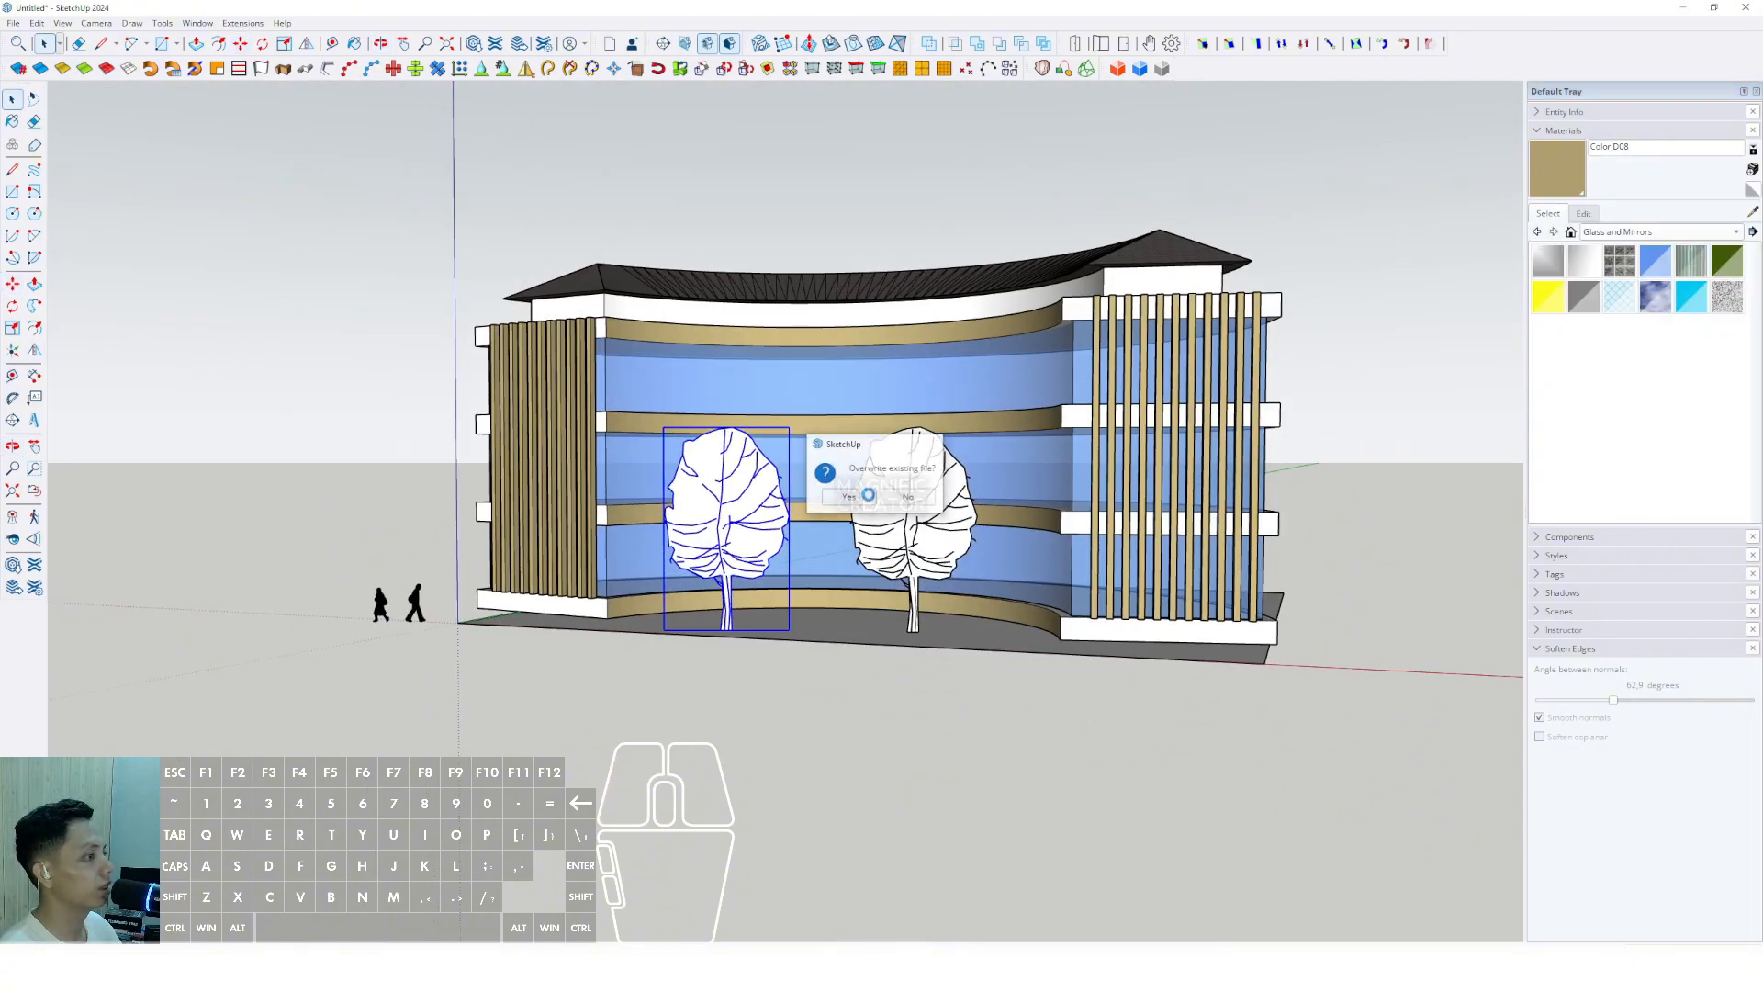
pyautogui.scroll(1, 898, 533)
pyautogui.moveTo(901, 537); pyautogui.dragTo(917, 591, button='middle')
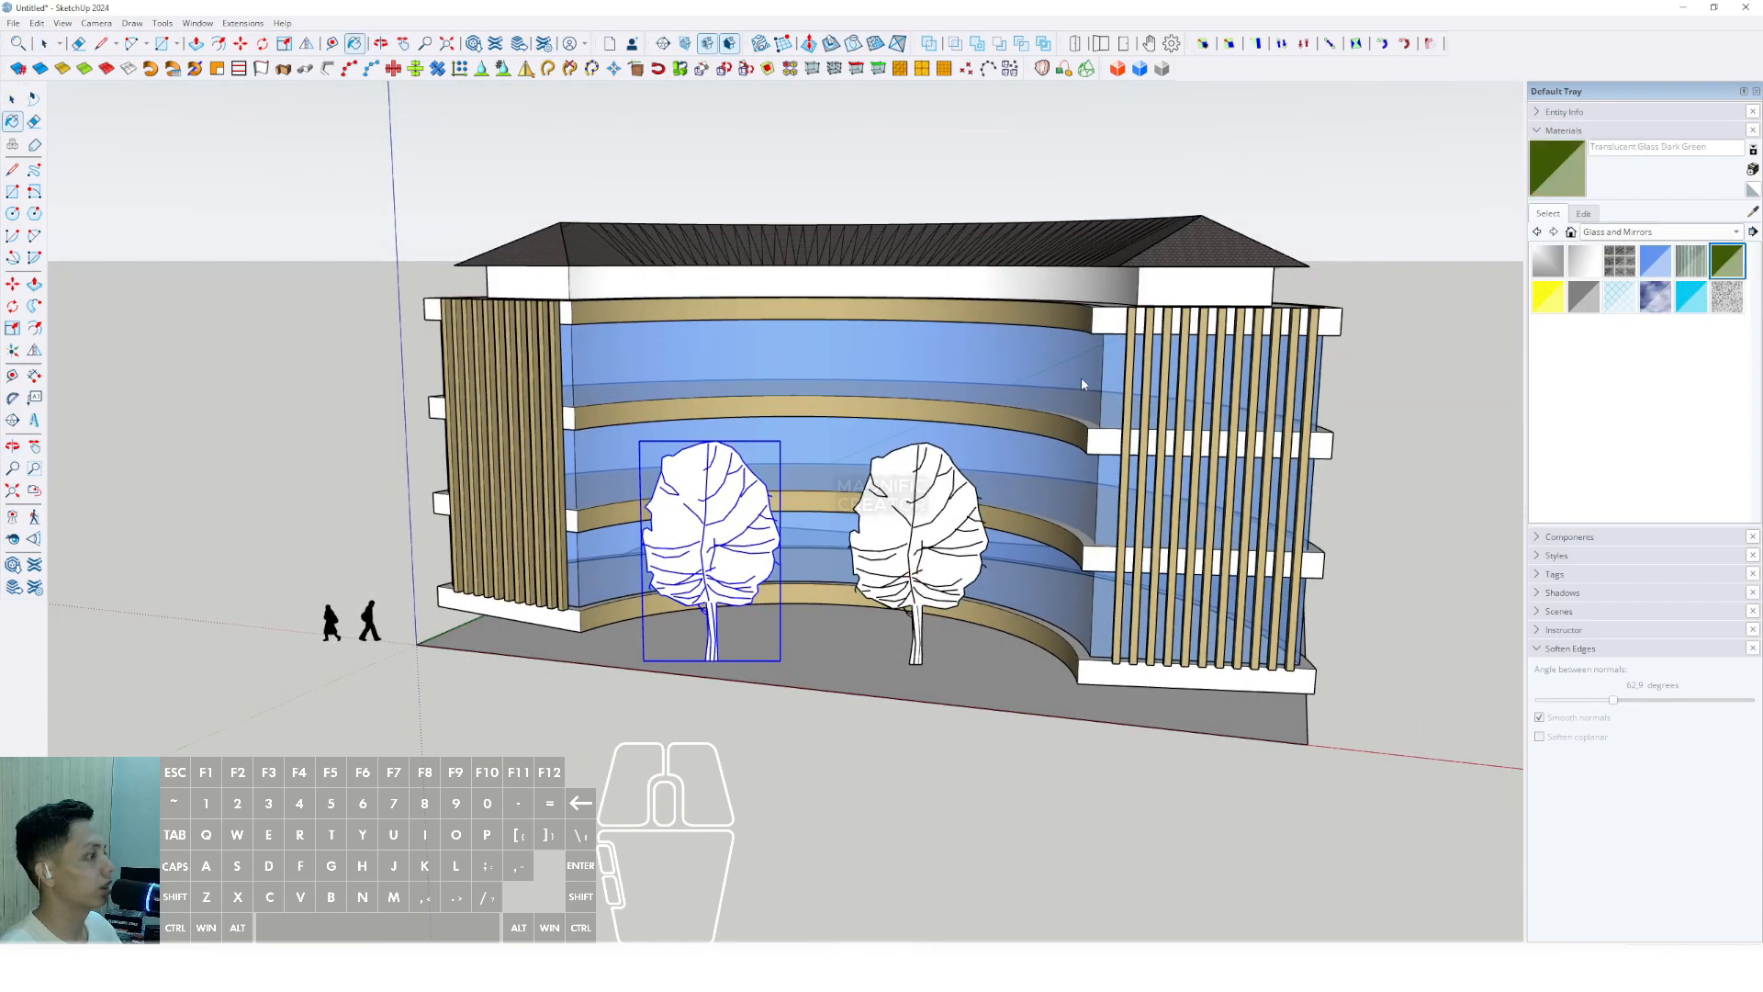
pyautogui.click(889, 511)
pyautogui.click(684, 532)
pyautogui.press('space')
pyautogui.moveTo(683, 532); pyautogui.dragTo(677, 500, button='middle')
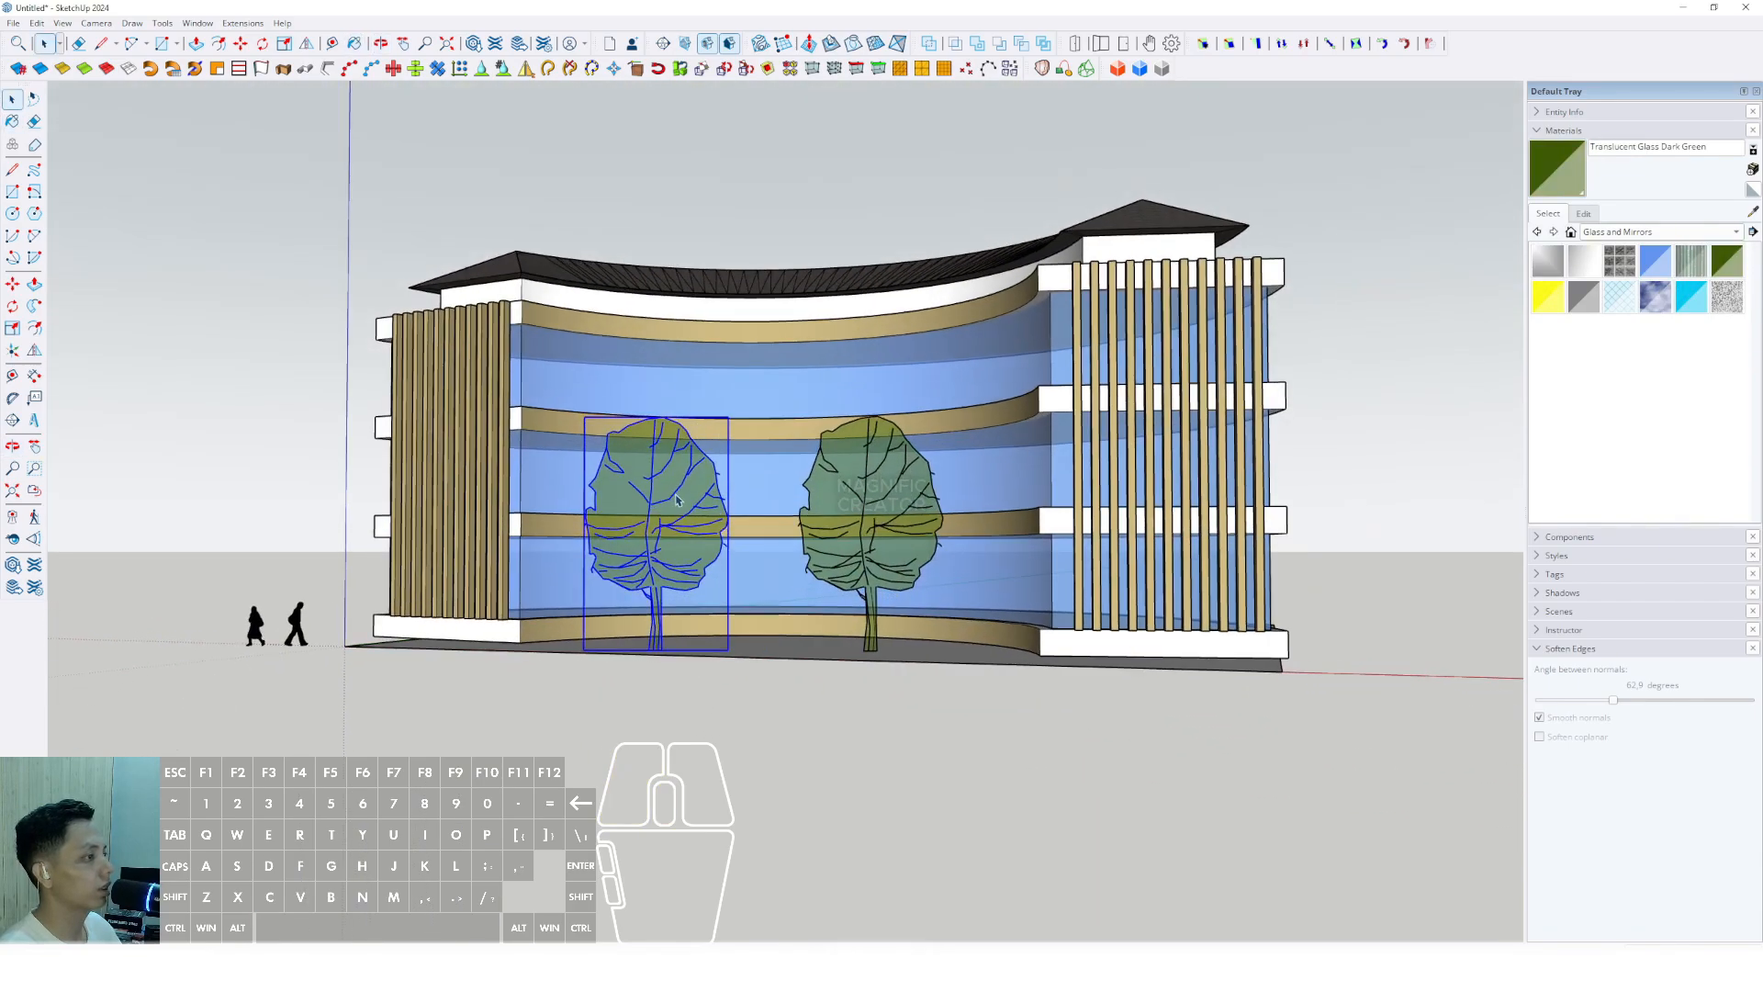
# Remove one of the two trees and shift the remaining one along the front of the curved glass wall.
pyautogui.scroll(3, 806, 538)
pyautogui.press('e')
pyautogui.scroll(-1, 797, 558)
pyautogui.keyDown('shift'); pyautogui.moveTo(877, 521); pyautogui.dragTo(872, 596, button='middle'); pyautogui.keyUp('shift')
pyautogui.click(863, 532)
pyautogui.press('m')
pyautogui.click(909, 704)
pyautogui.click(724, 712)
pyautogui.moveTo(723, 711); pyautogui.dragTo(443, 272, button='middle')
# Turn on shadows and apply the Construction Documentation Style from Default Styles.
pyautogui.click(51, 43)
pyautogui.click(97, 187)
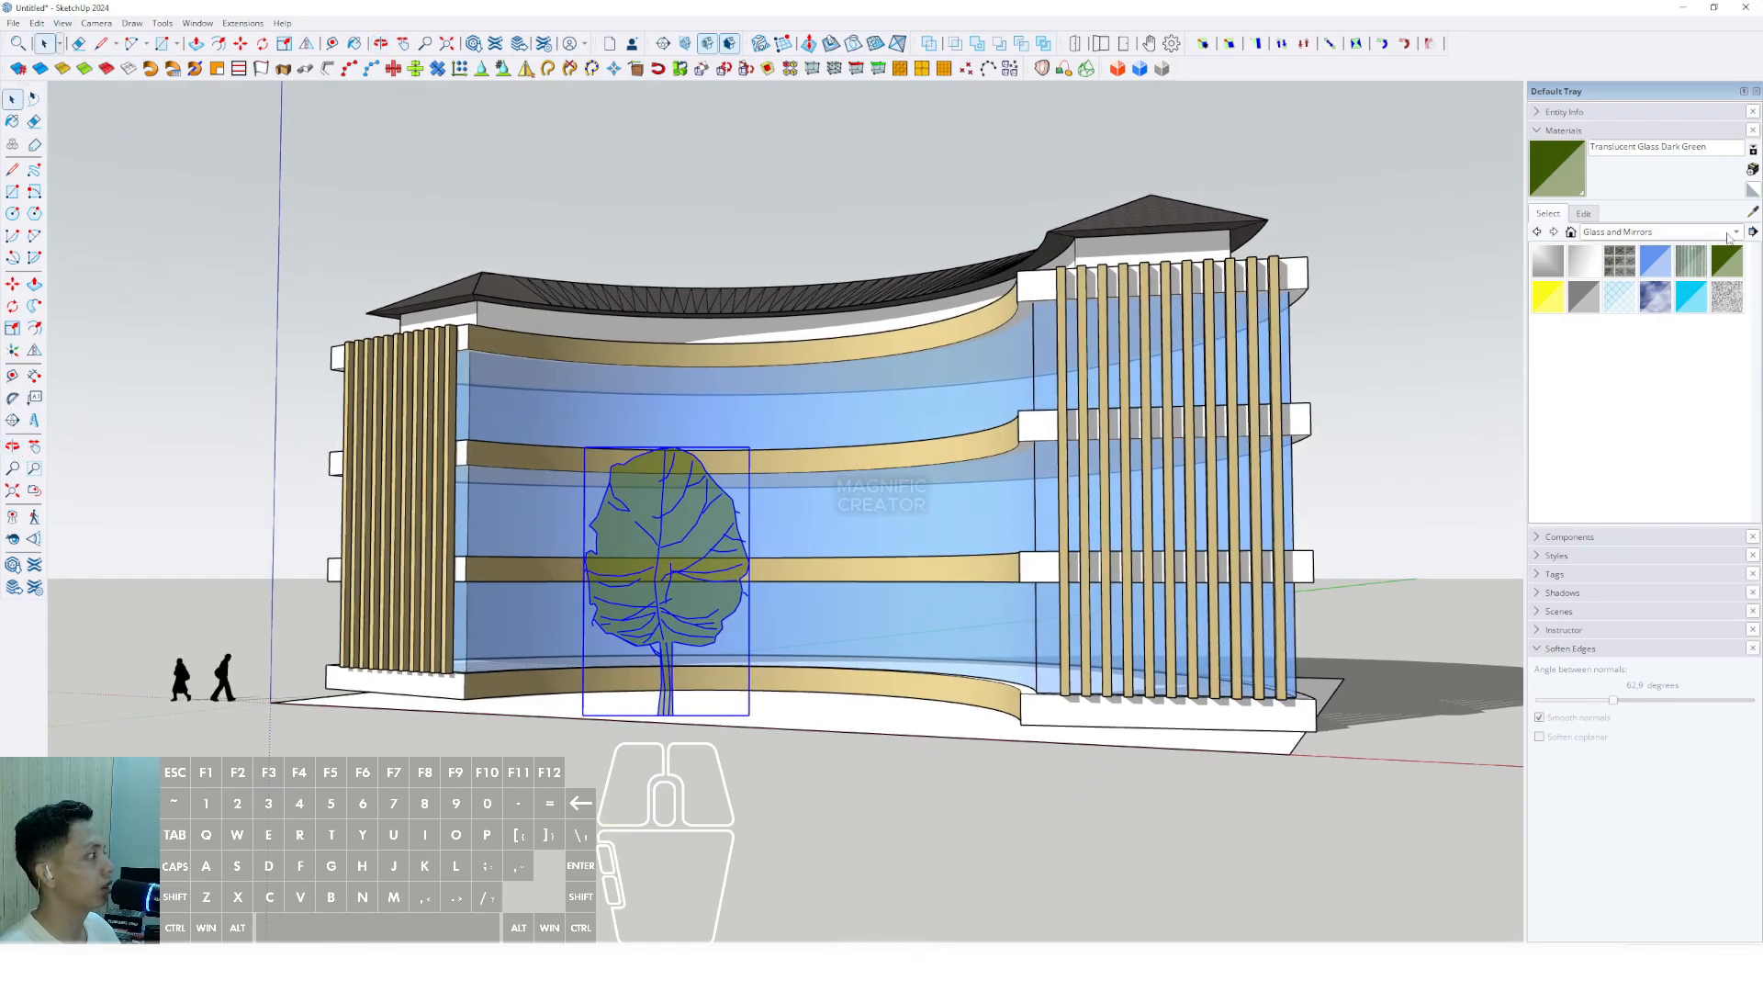
pyautogui.click(1538, 130)
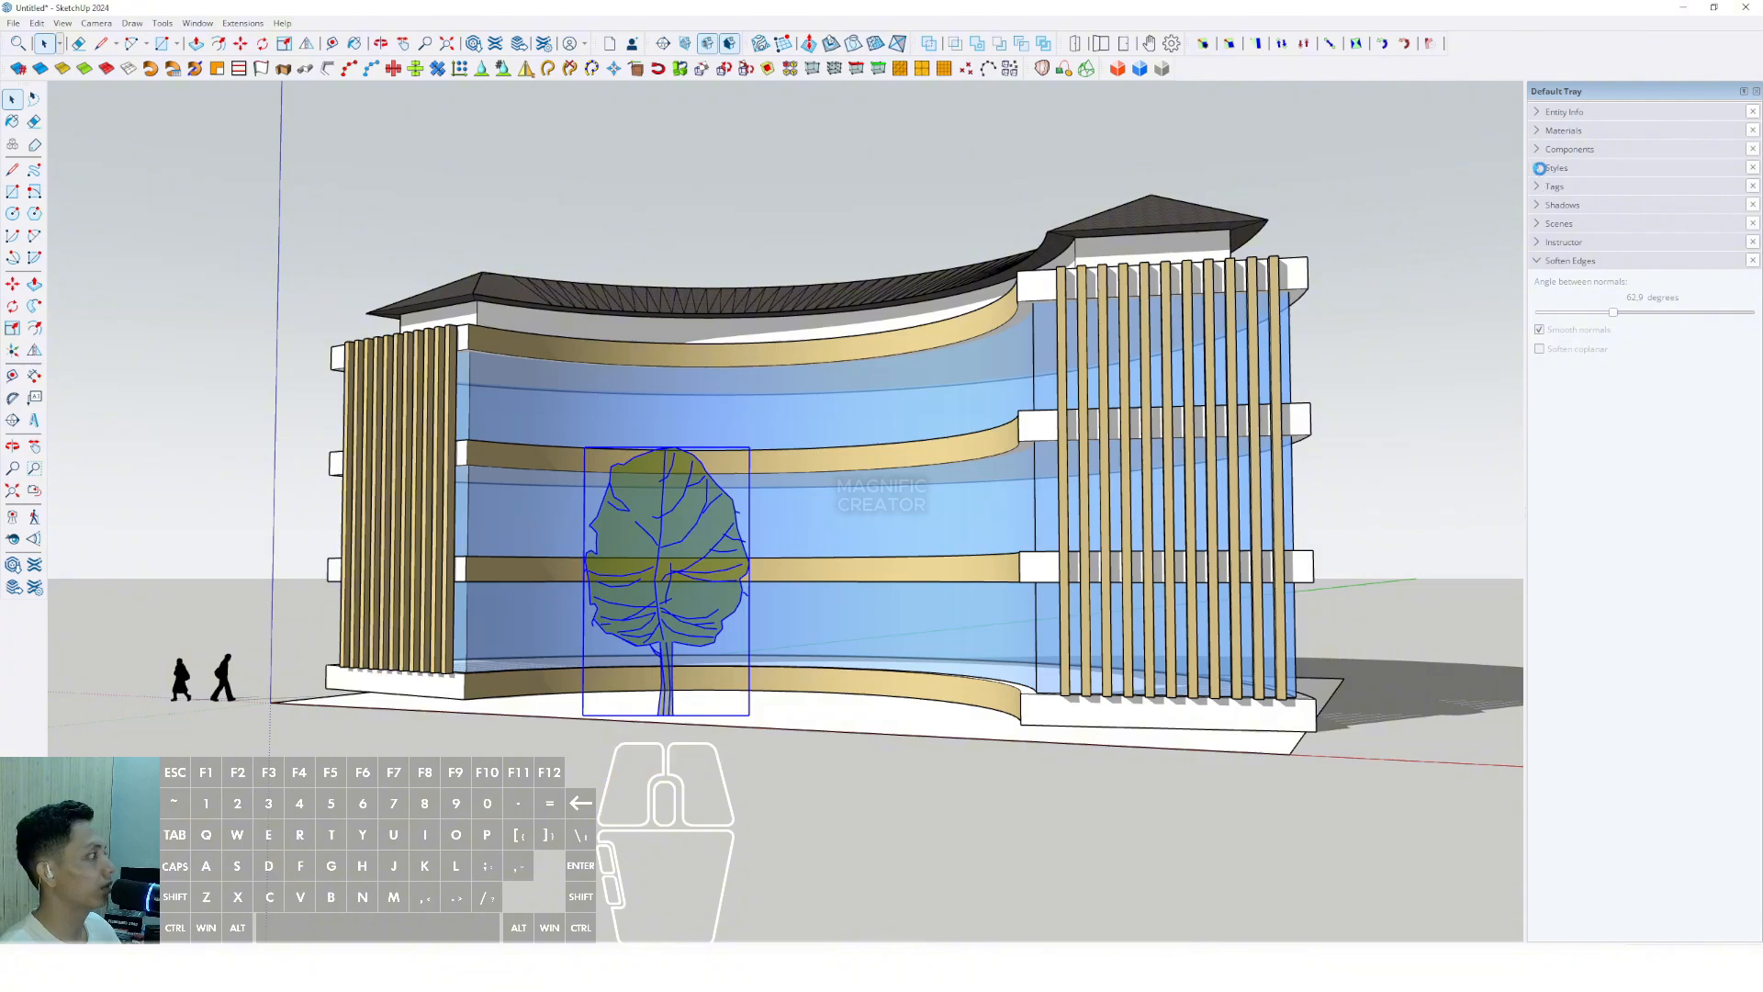
pyautogui.click(1539, 168)
pyautogui.click(1617, 302)
pyautogui.scroll(2, 909, 526)
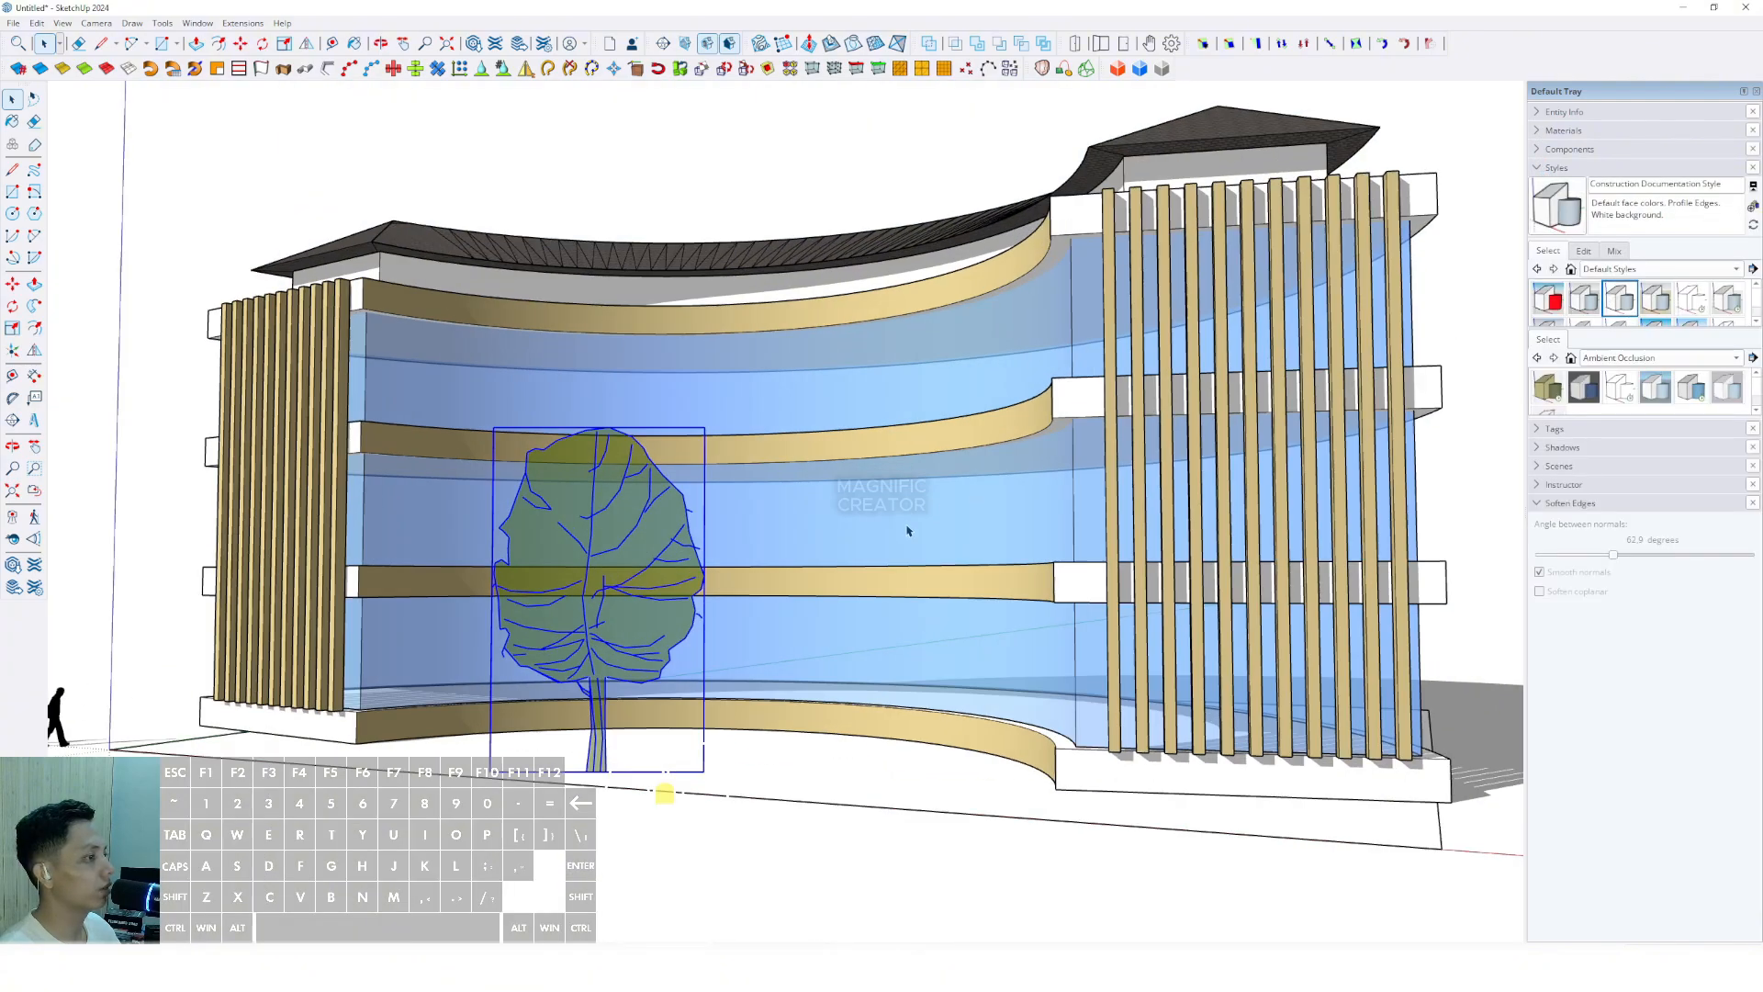
pyautogui.moveTo(909, 527); pyautogui.dragTo(1106, 500, button='middle')
pyautogui.scroll(-2, 1003, 499)
pyautogui.moveTo(1477, 338); pyautogui.dragTo(1490, 303, button='middle')
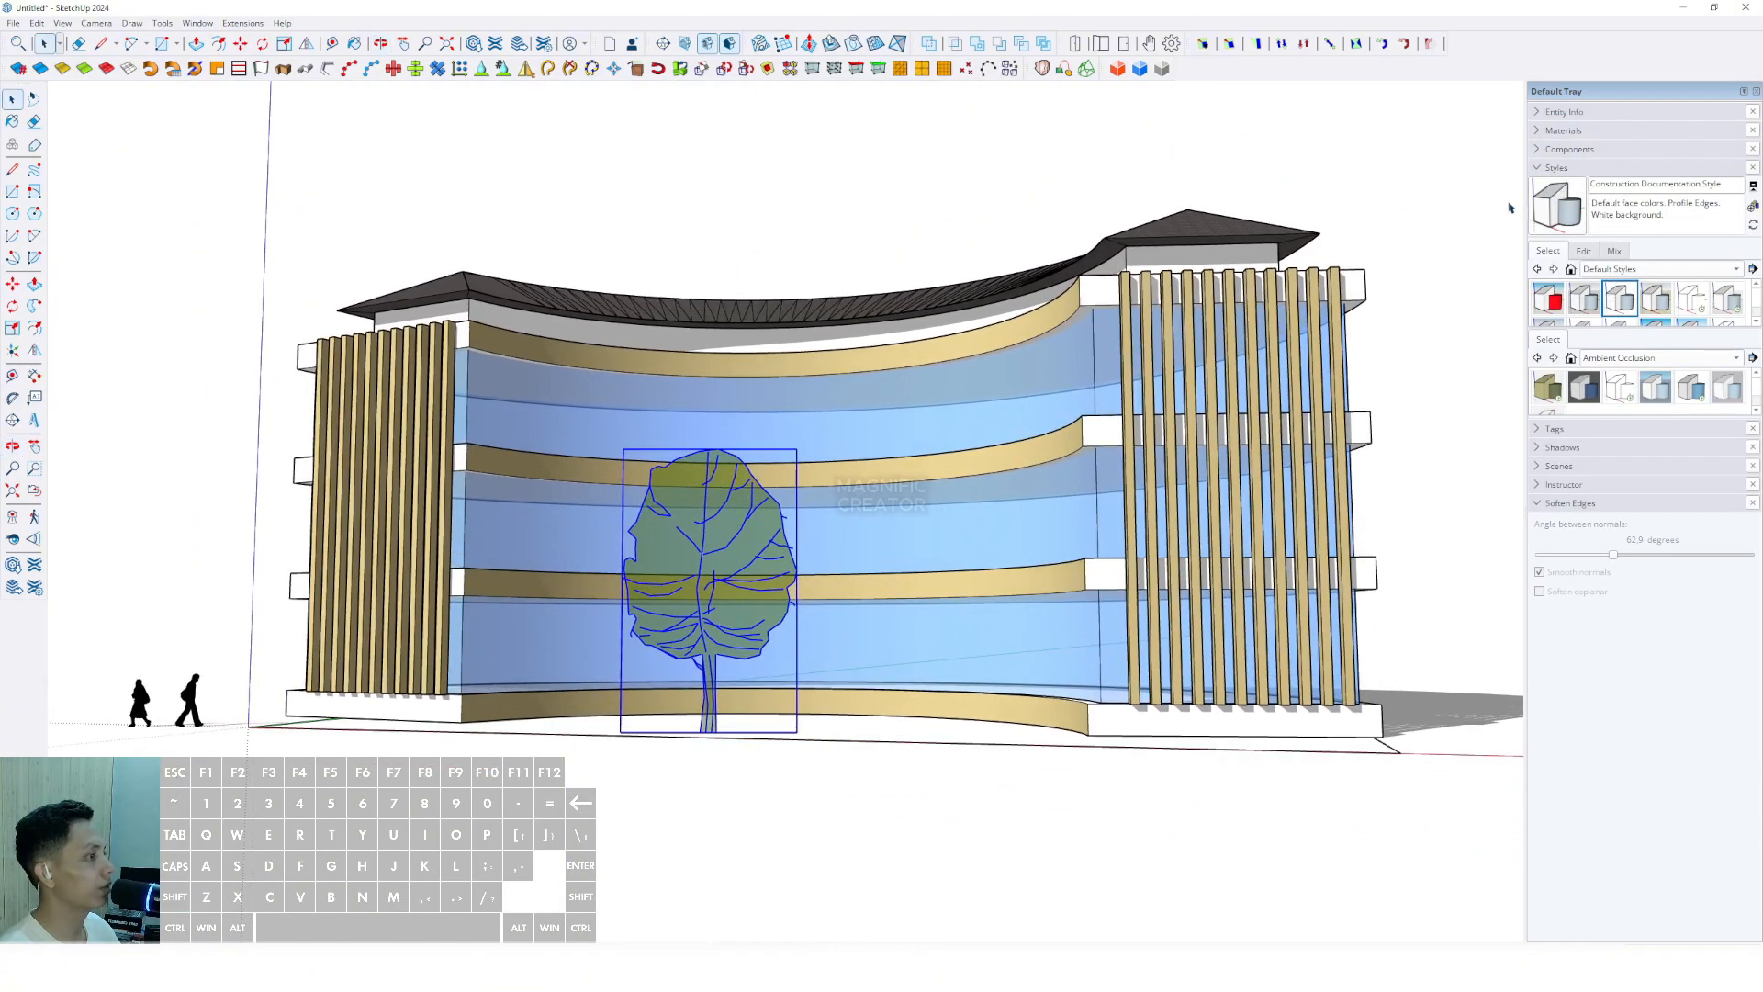
# Switch the materials library from Glass and Mirrors to the Colors collection and deselect the tree.
pyautogui.click(1556, 168)
pyautogui.click(1552, 131)
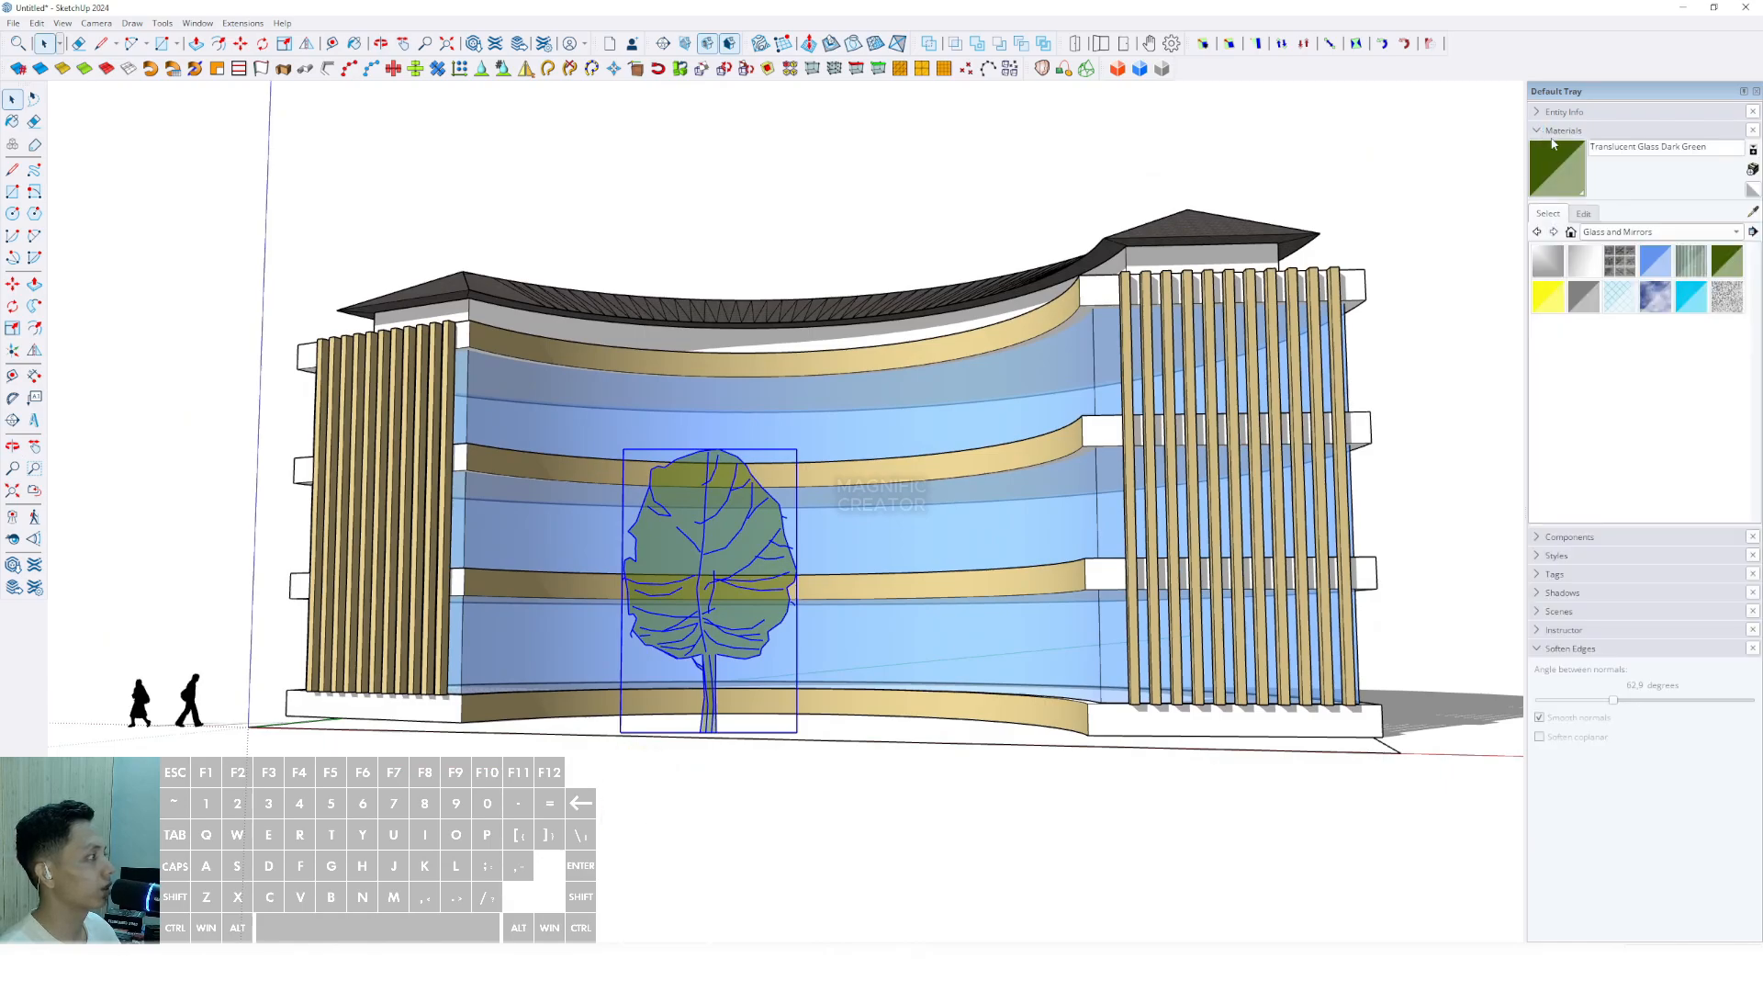
pyautogui.click(1735, 232)
pyautogui.click(1578, 206)
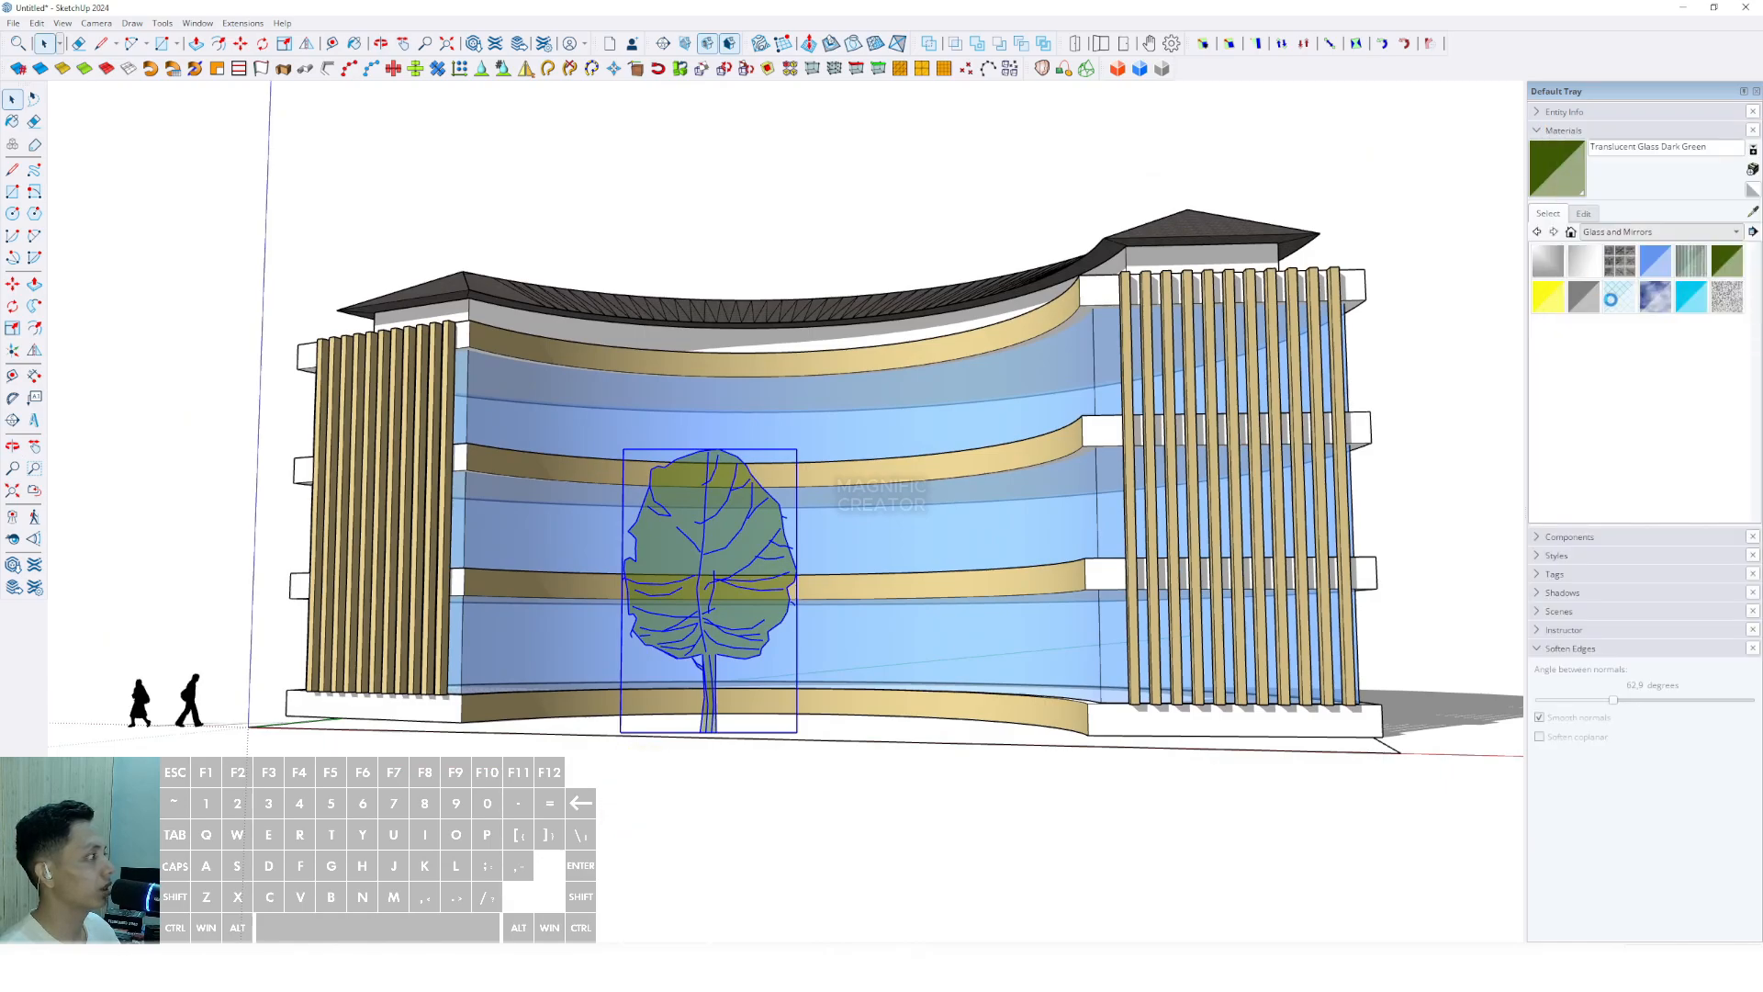
pyautogui.scroll(-10, 1624, 386)
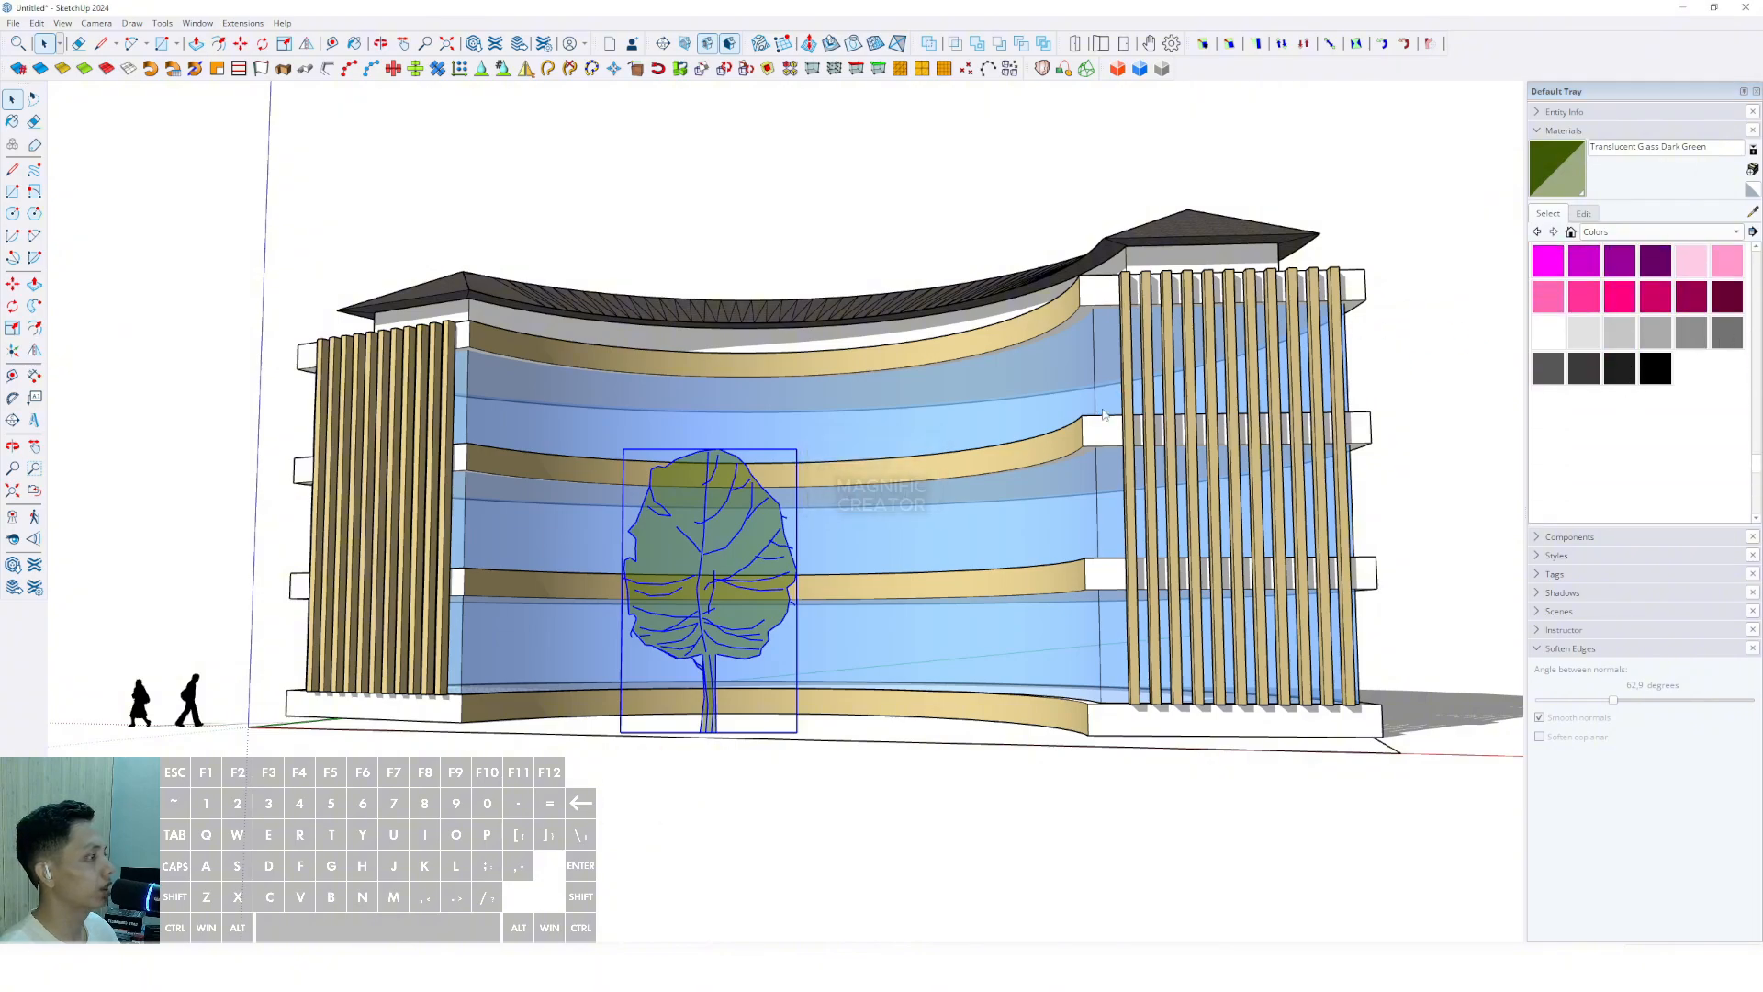
pyautogui.moveTo(1105, 415); pyautogui.dragTo(1109, 453, button='middle')
pyautogui.press('space')
pyautogui.scroll(-10, 1653, 395)
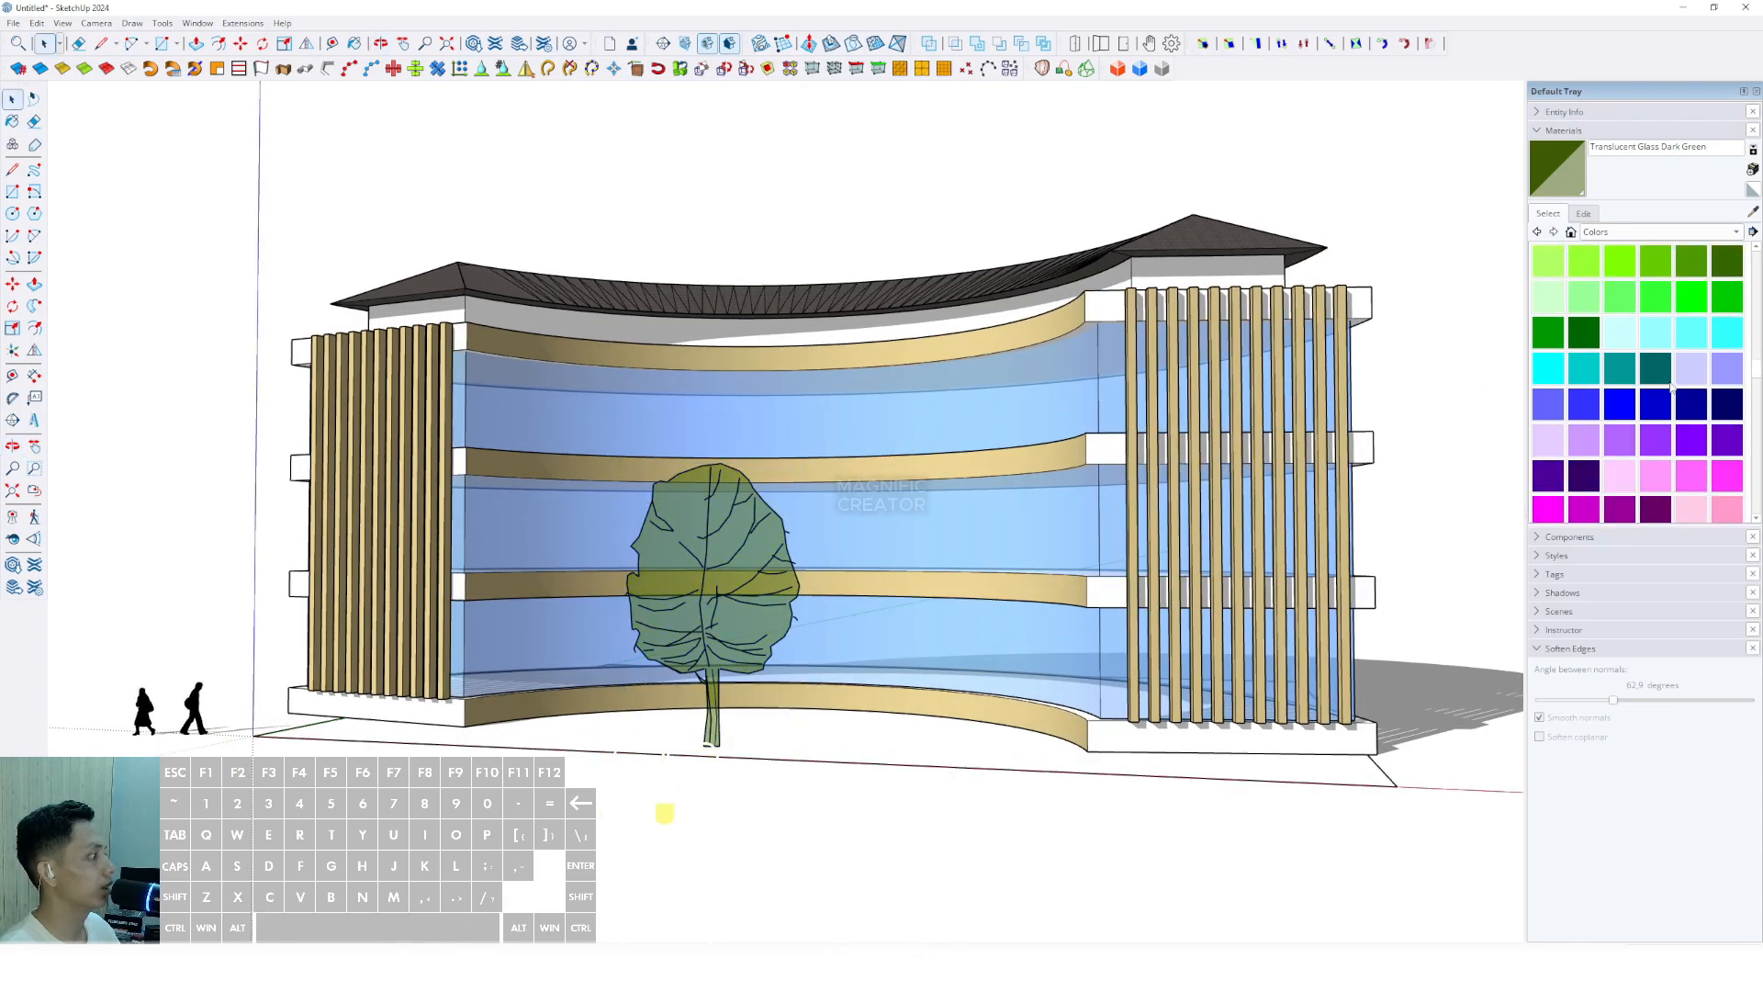
# Paint the white slabs at all four levels of the building with the grey Color M05.
pyautogui.click(1729, 475)
pyautogui.click(1089, 307)
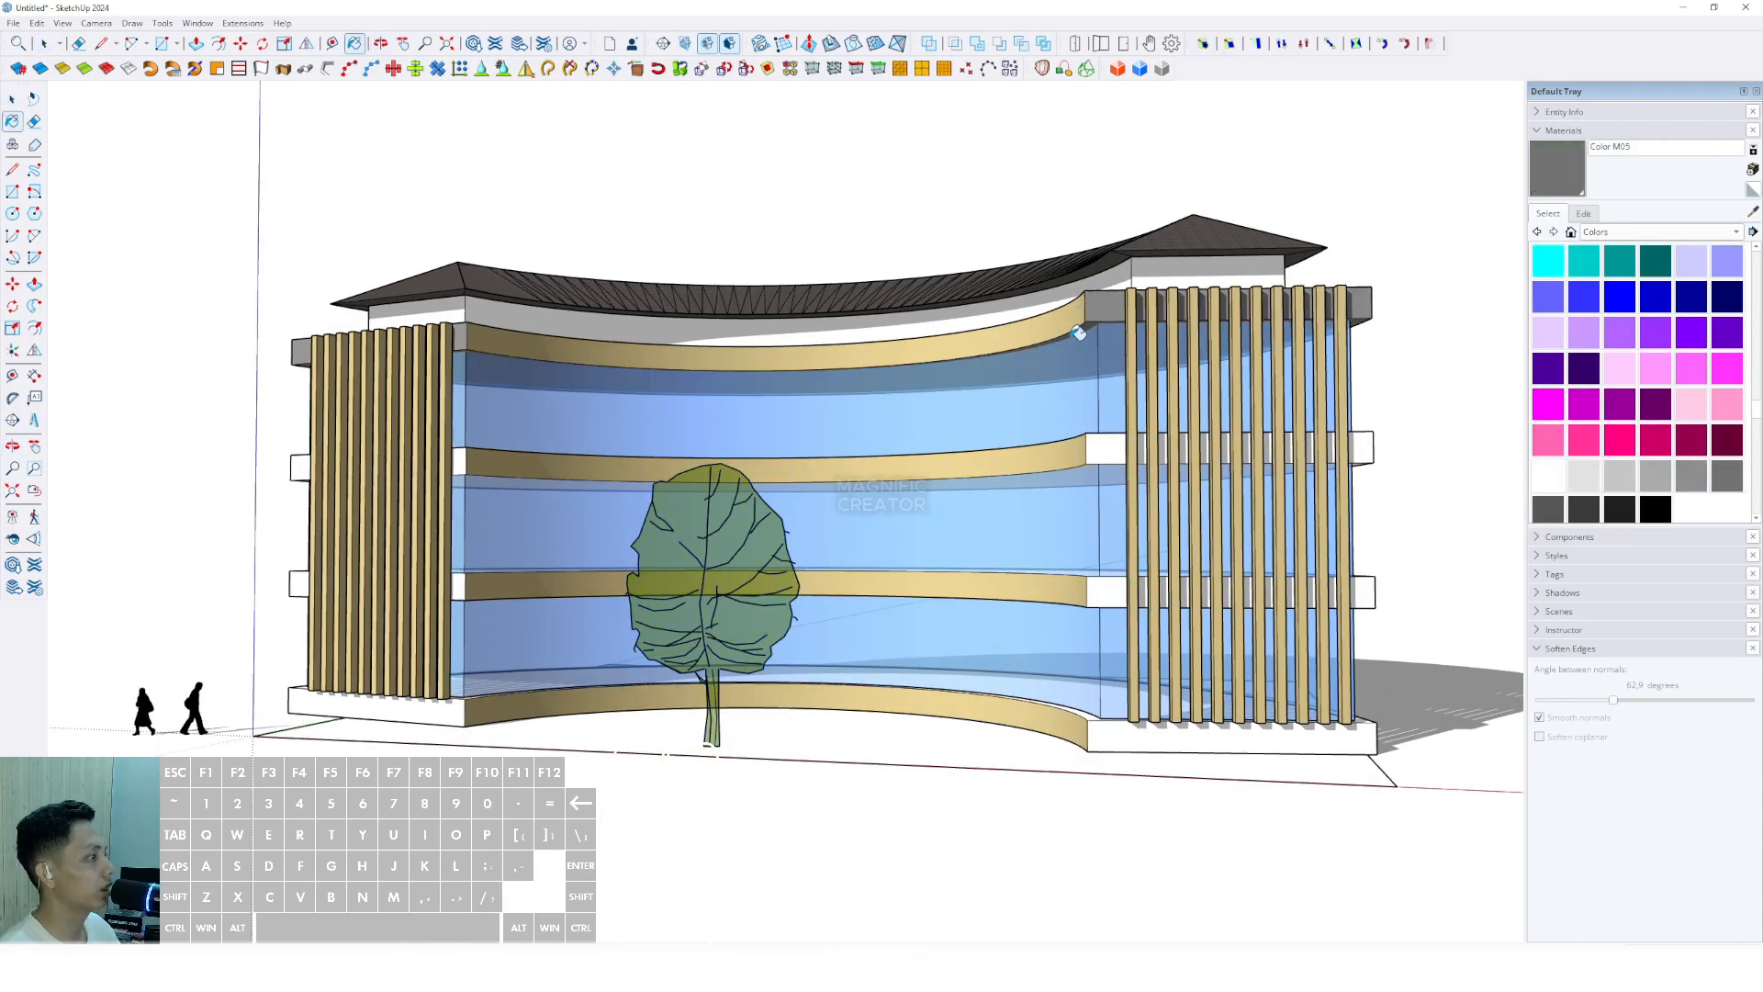
pyautogui.click(1093, 457)
pyautogui.click(1107, 600)
pyautogui.click(1120, 728)
pyautogui.scroll(-3, 1120, 728)
pyautogui.moveTo(1116, 726)
pyautogui.mouseDown(button='middle')
pyautogui.moveTo(1093, 688)
pyautogui.moveTo(1133, 516)
pyautogui.moveTo(1010, 482)
pyautogui.mouseUp(button='middle')
pyautogui.press('space')
pyautogui.scroll(3, 1133, 516)
# Paint the remaining white wall band directly beneath the roof with Color M05.
pyautogui.press('b')
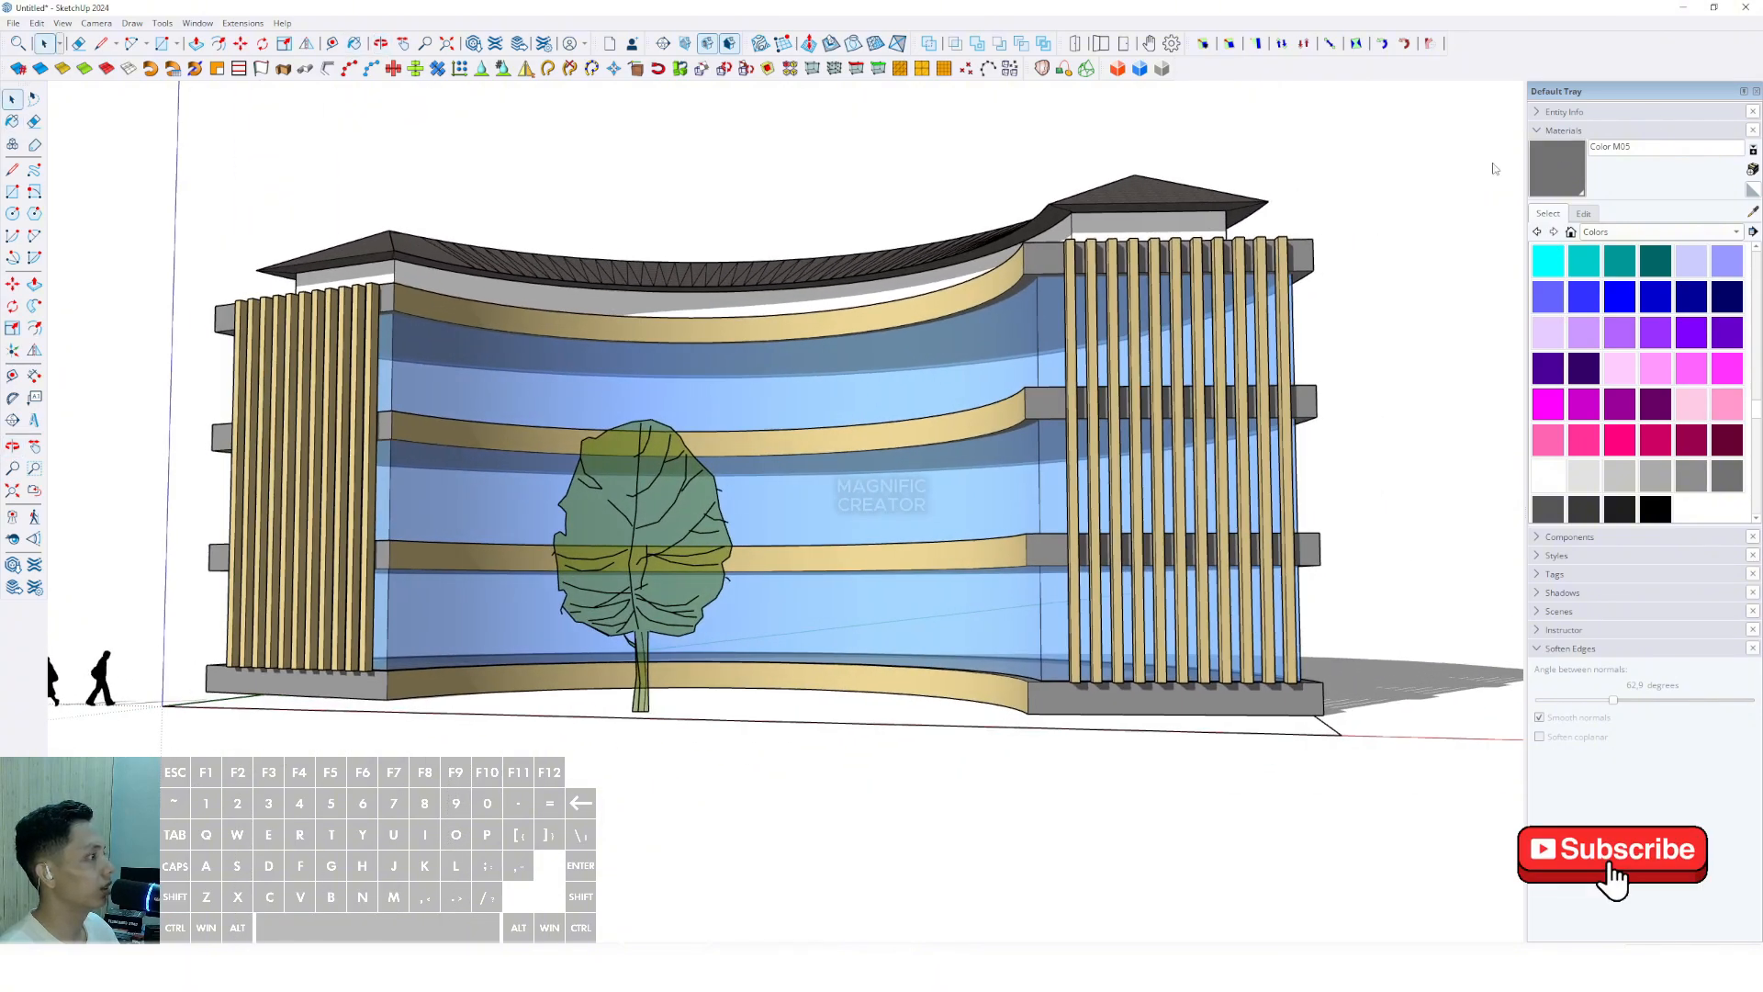
pyautogui.click(1072, 222)
pyautogui.scroll(-2, 1063, 340)
pyautogui.press('space')
pyautogui.scroll(2, 1065, 339)
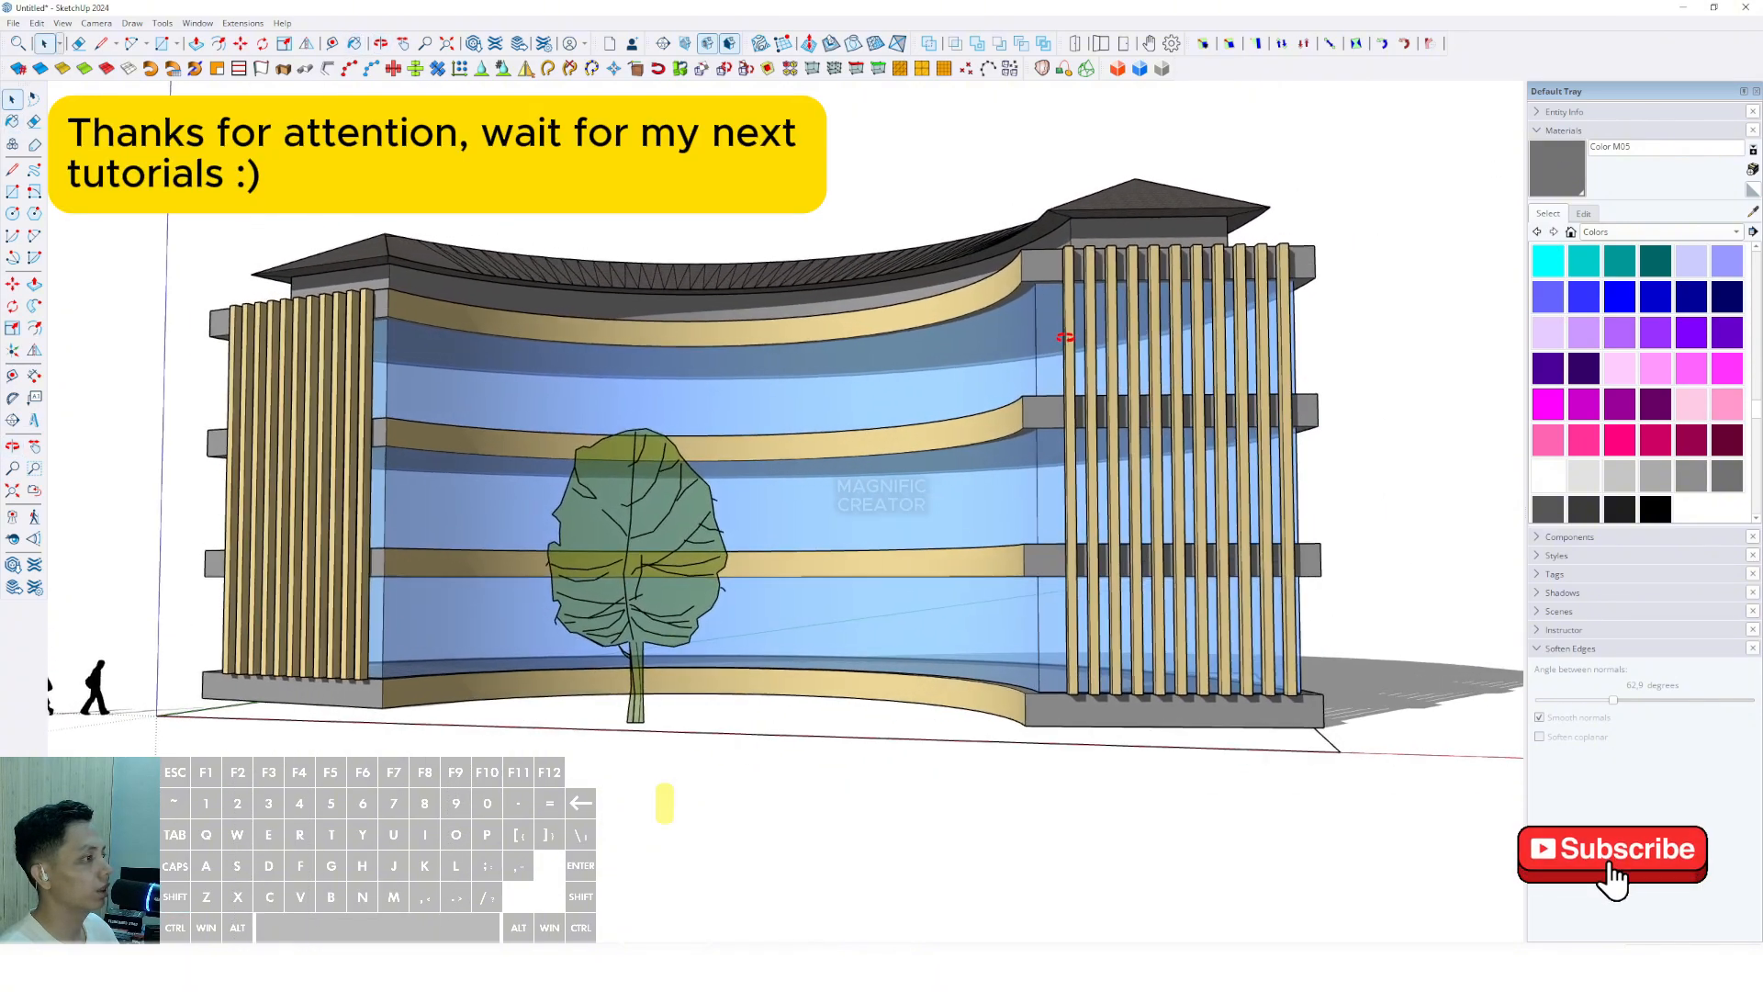
pyautogui.scroll(-2, 981, 382)
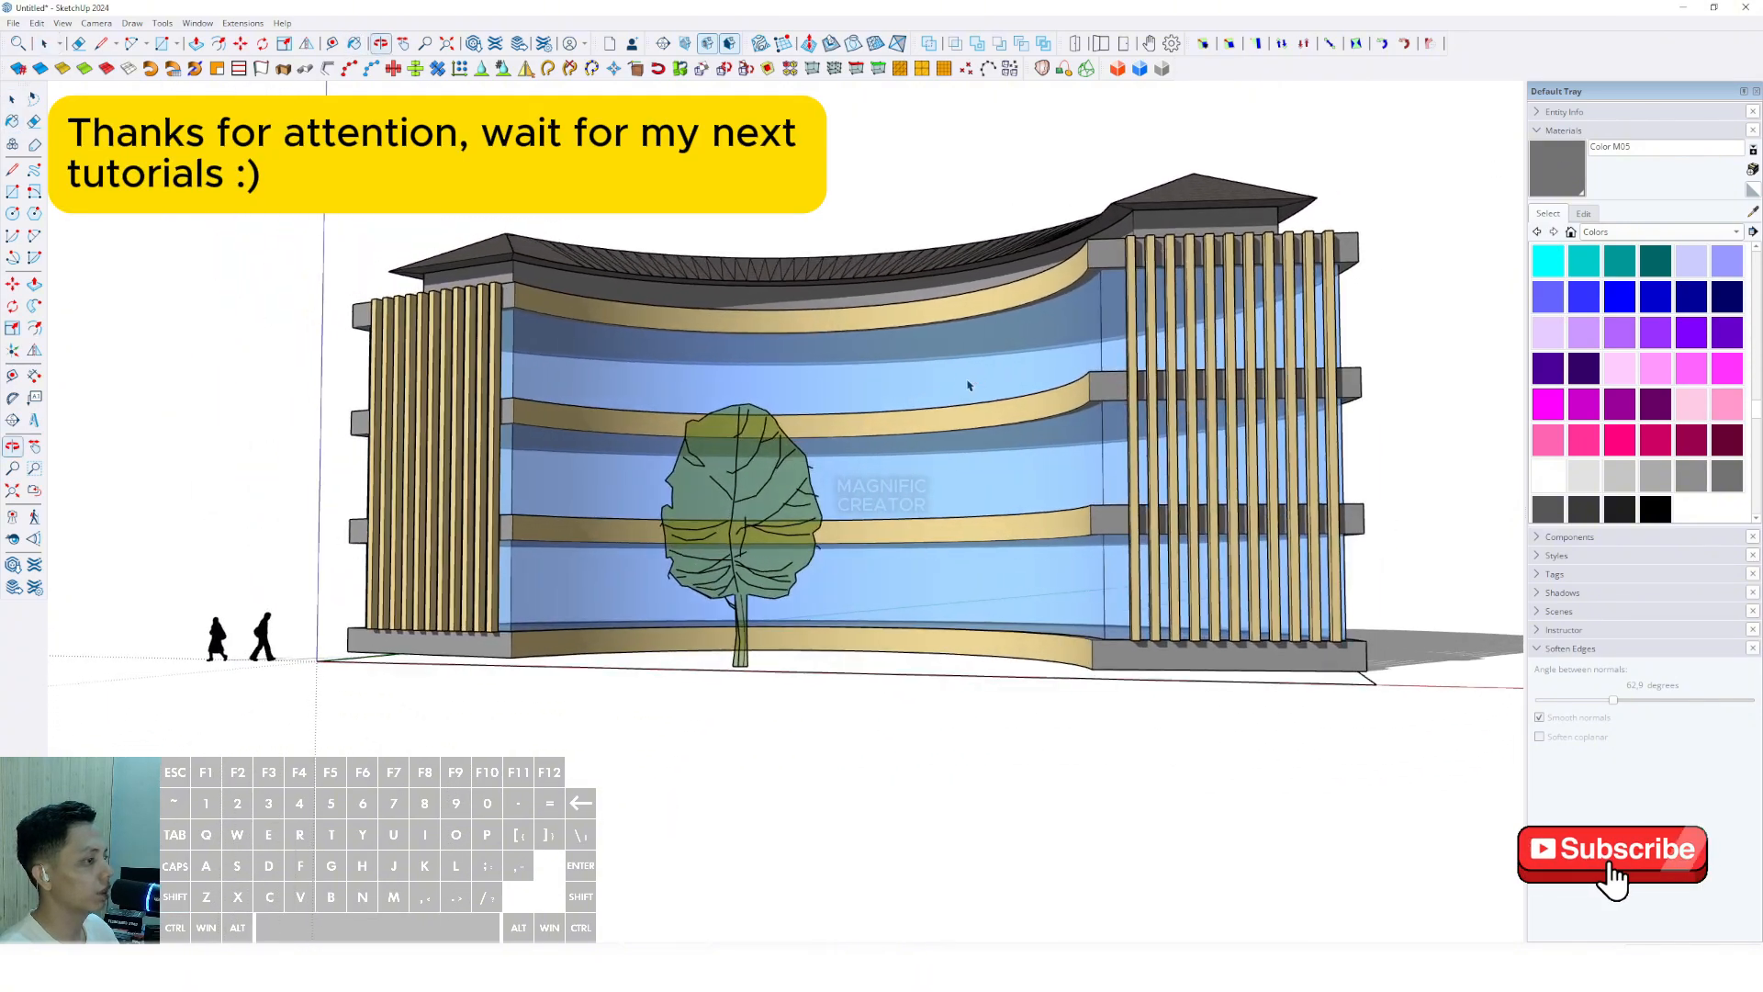